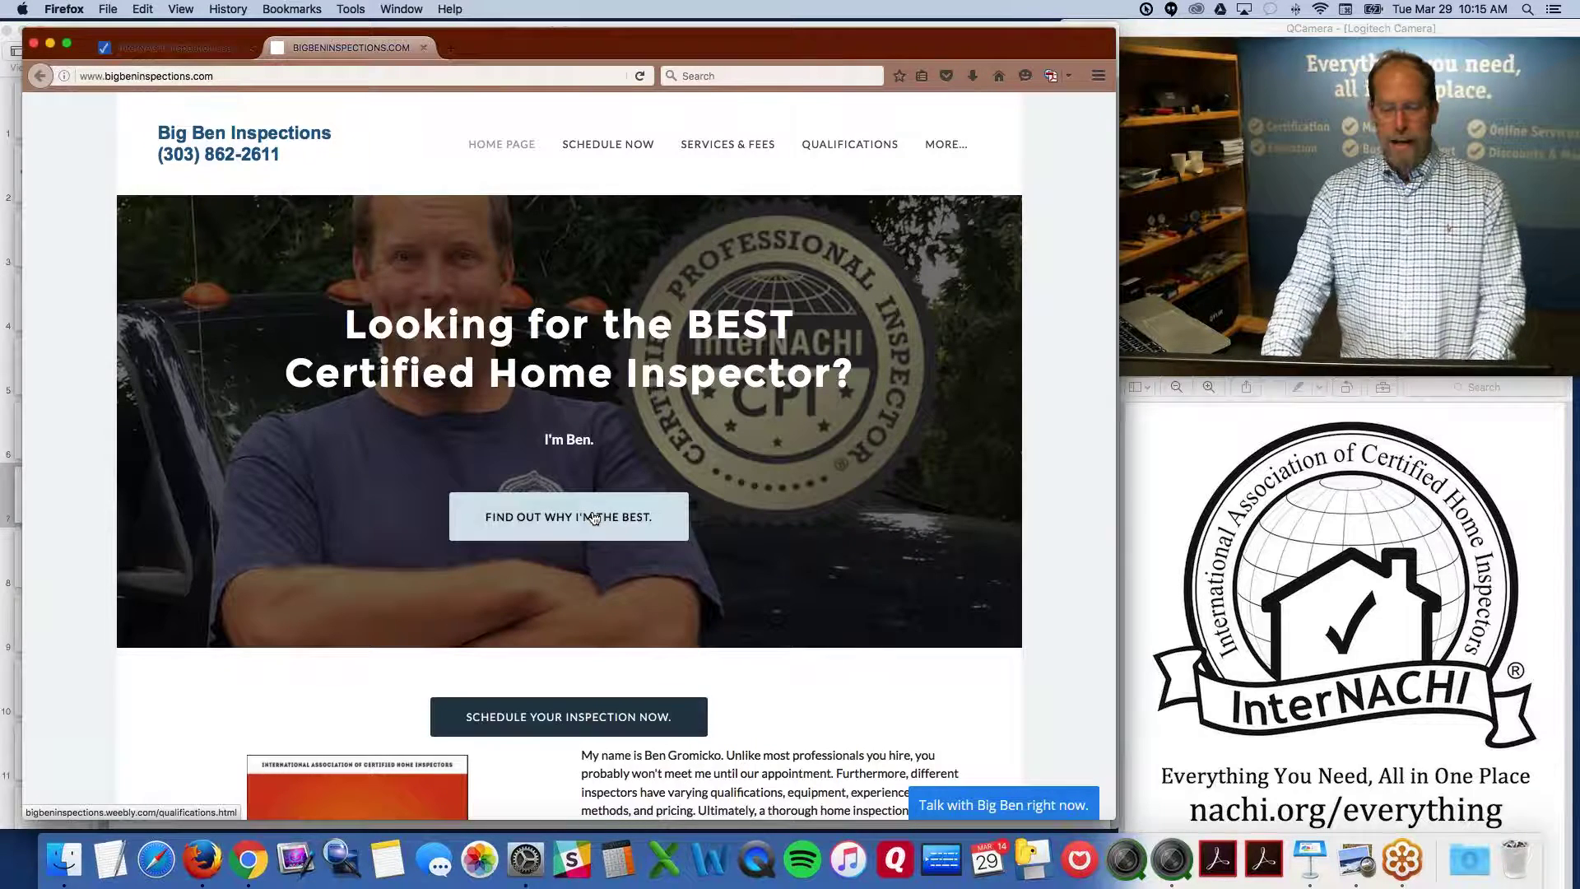
Open the Qualifications page from the banner's 'Find out why I'm the best' button
click(592, 517)
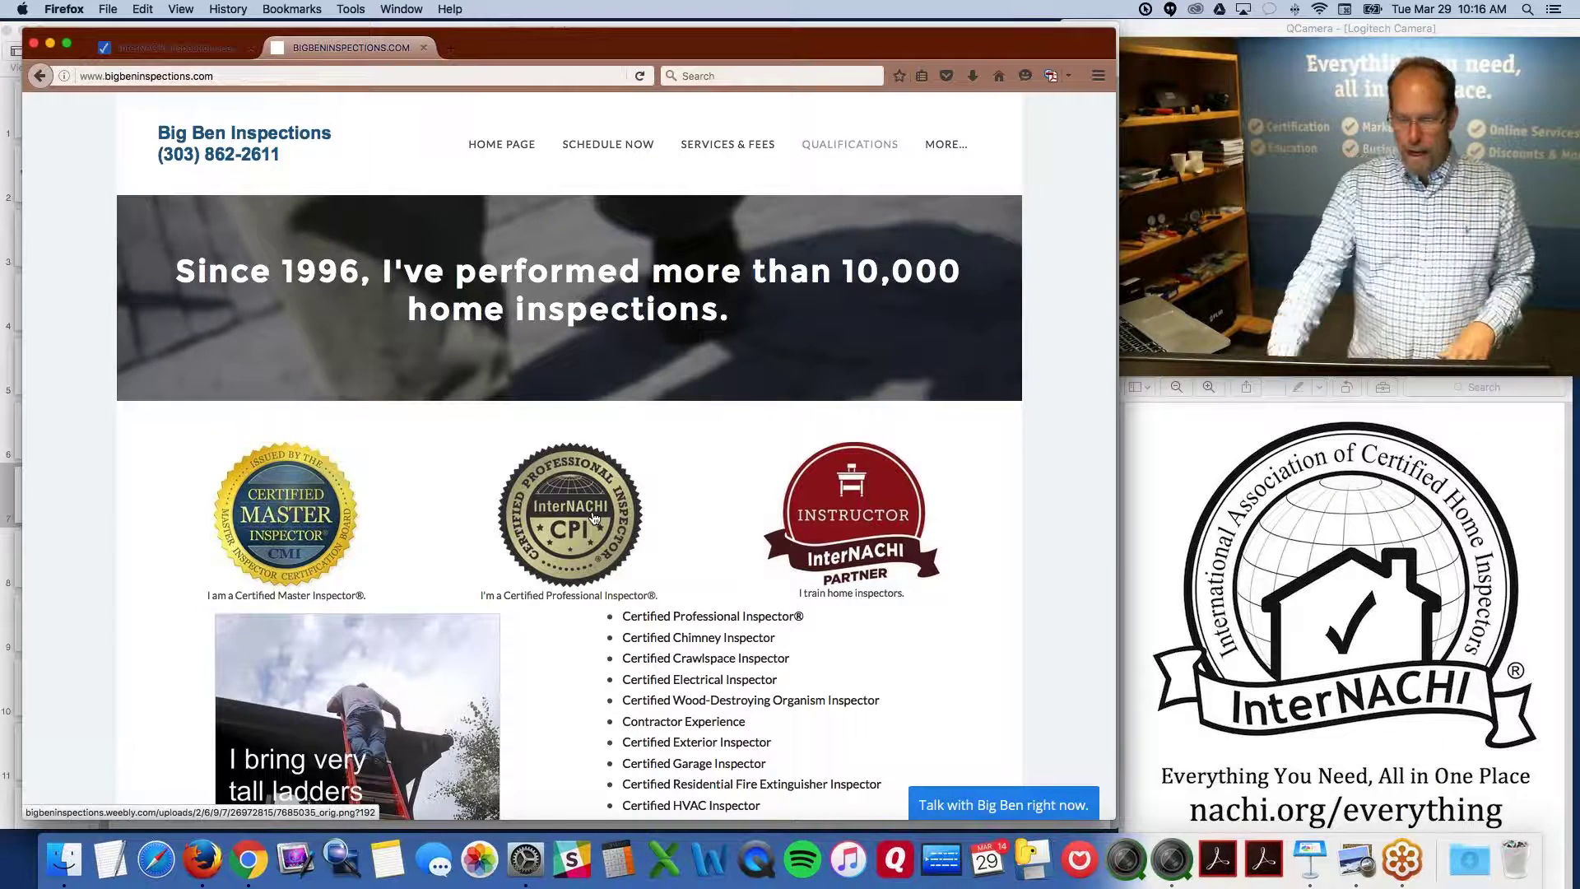
scroll(594, 517, down, 5)
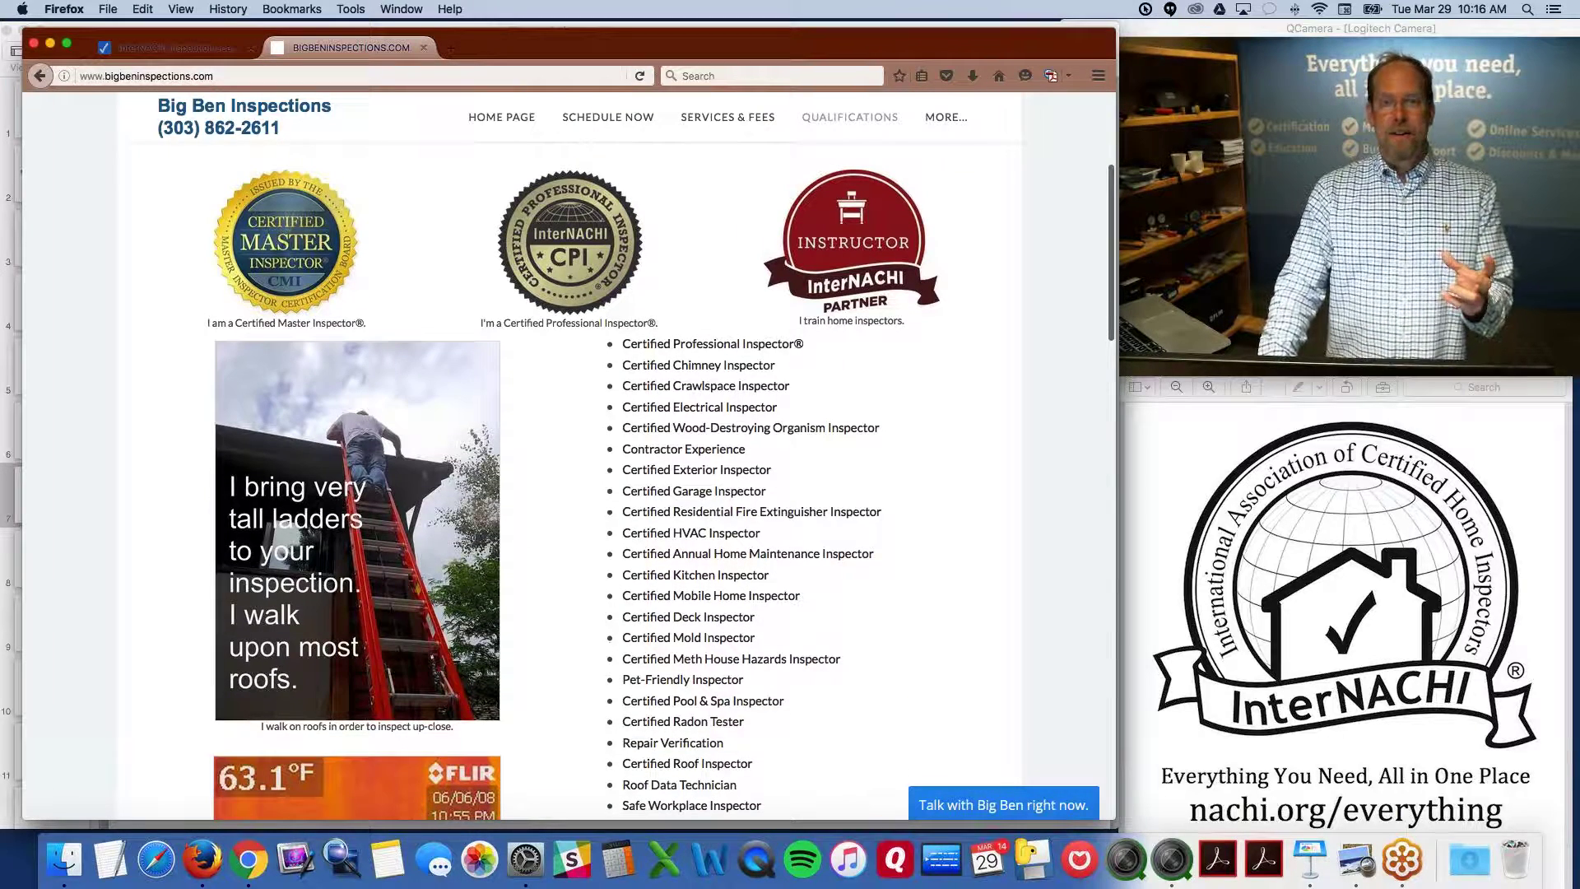
scroll(569, 456, down, 1)
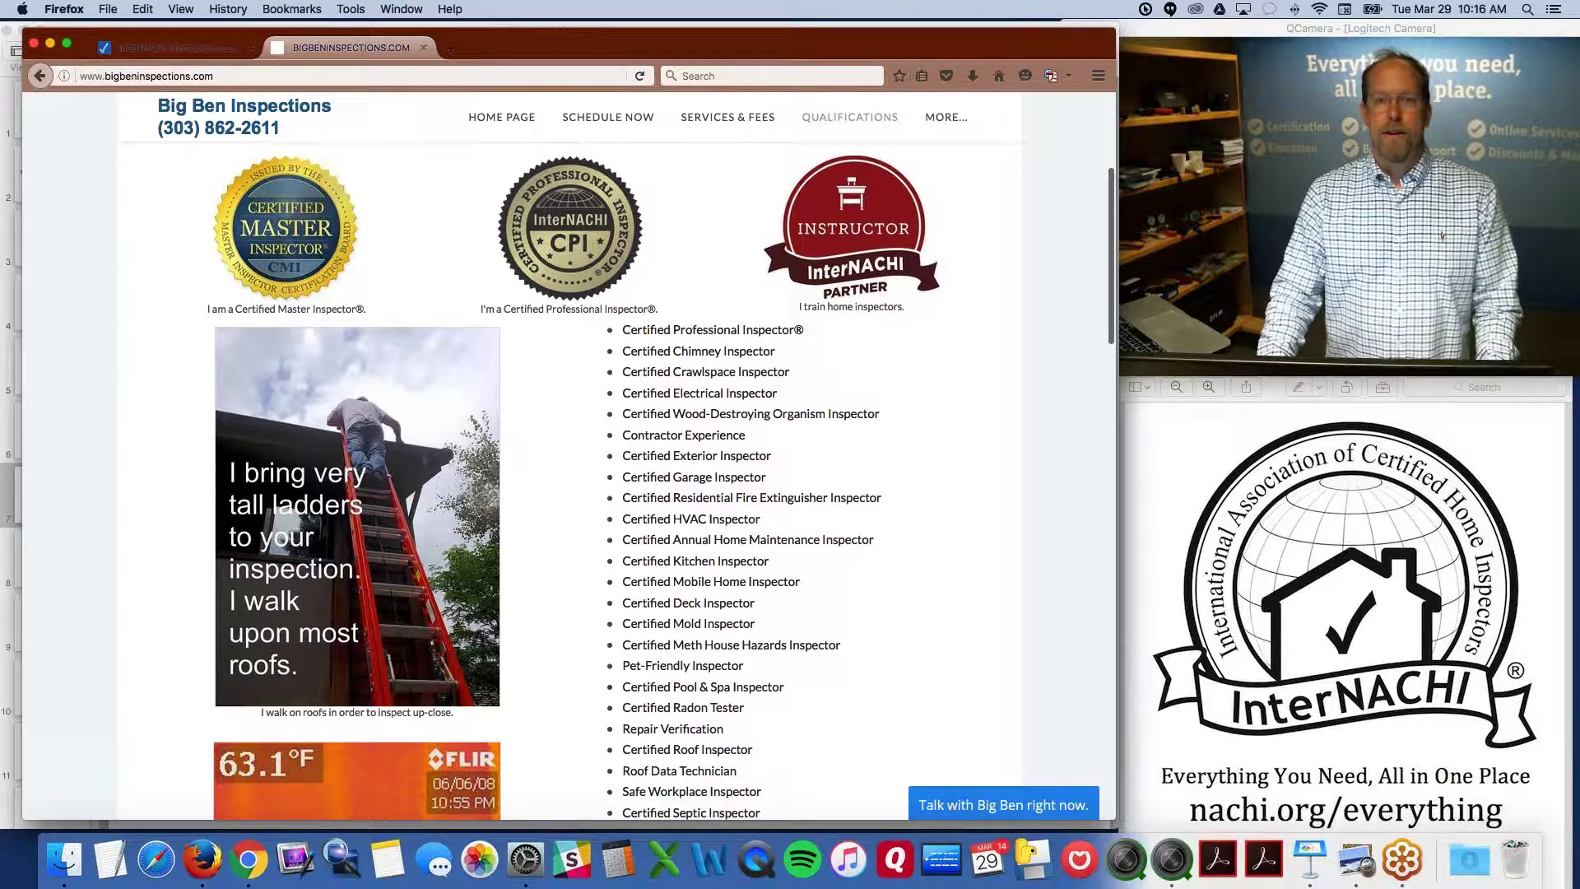
key(alt+super+8)
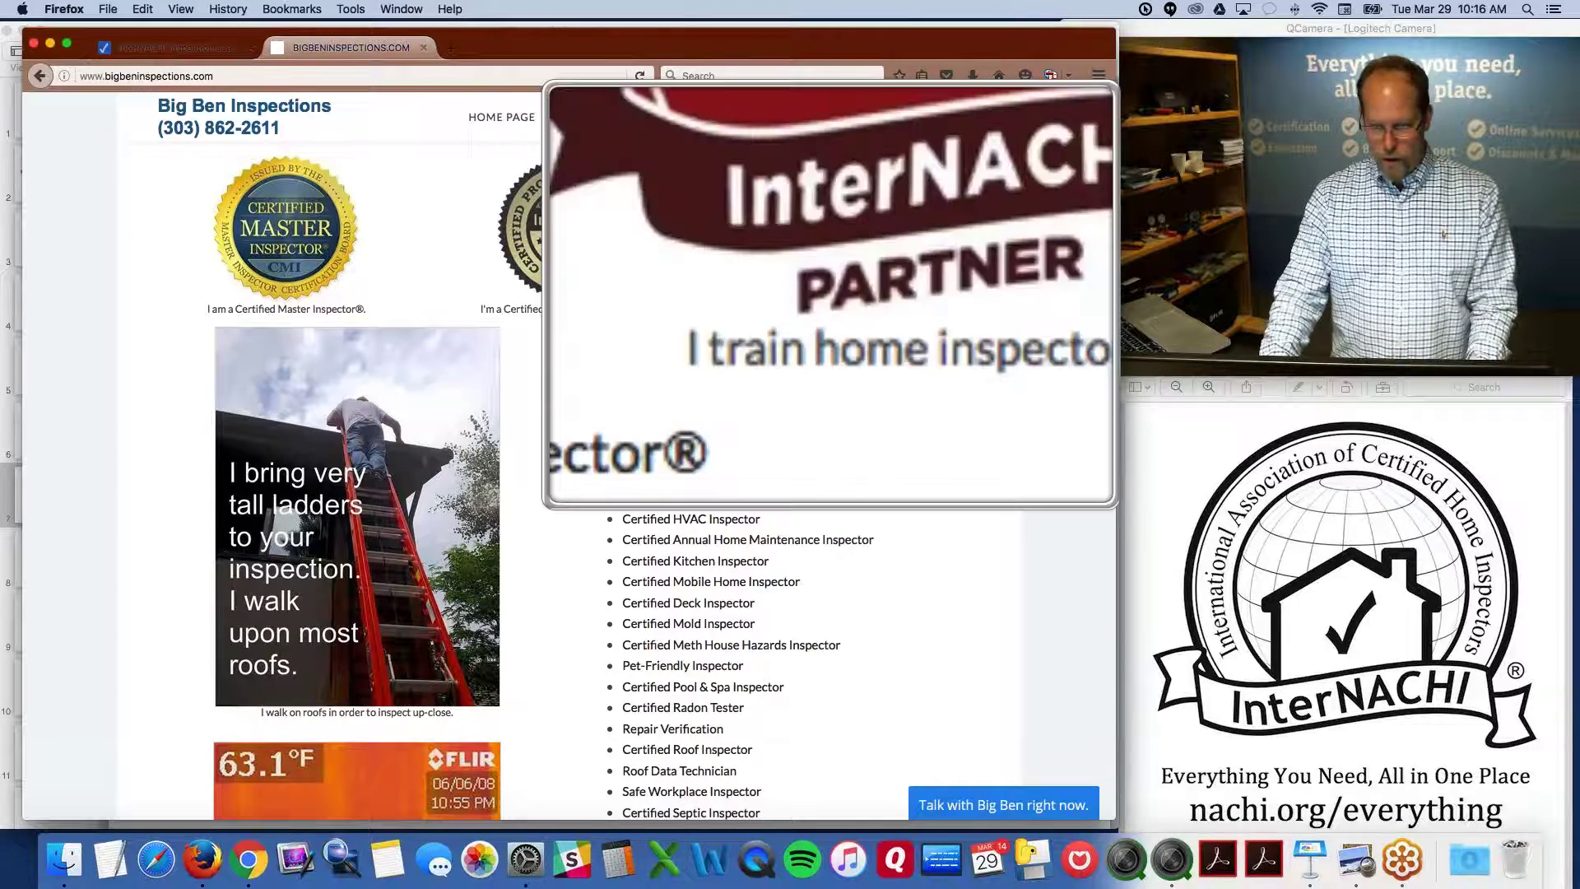
key(alt+super+8)
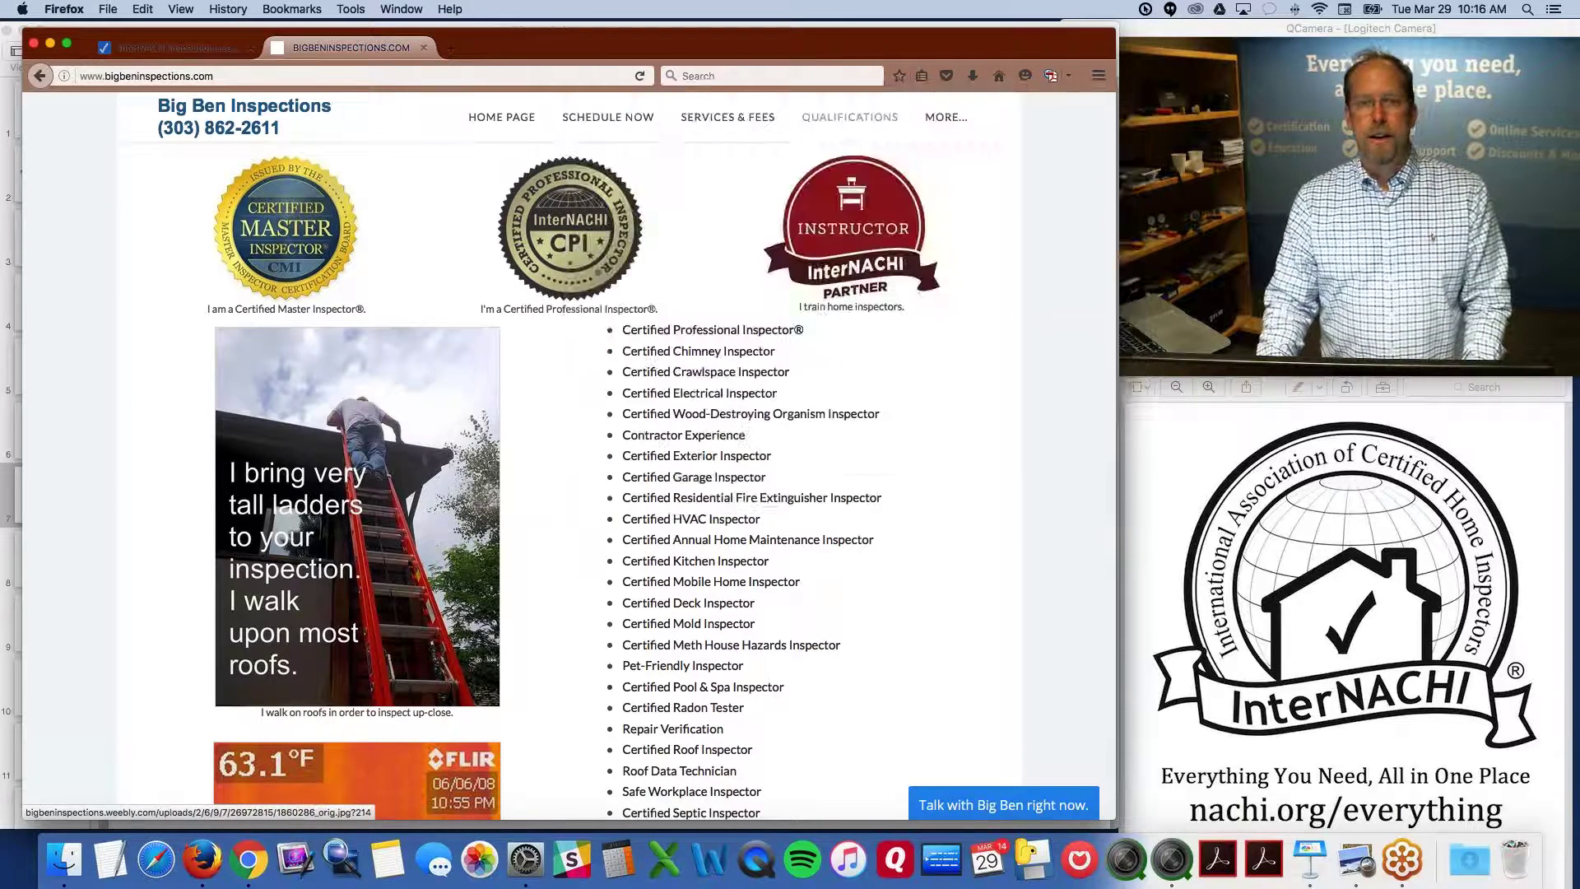
scroll(467, 289, down, 2)
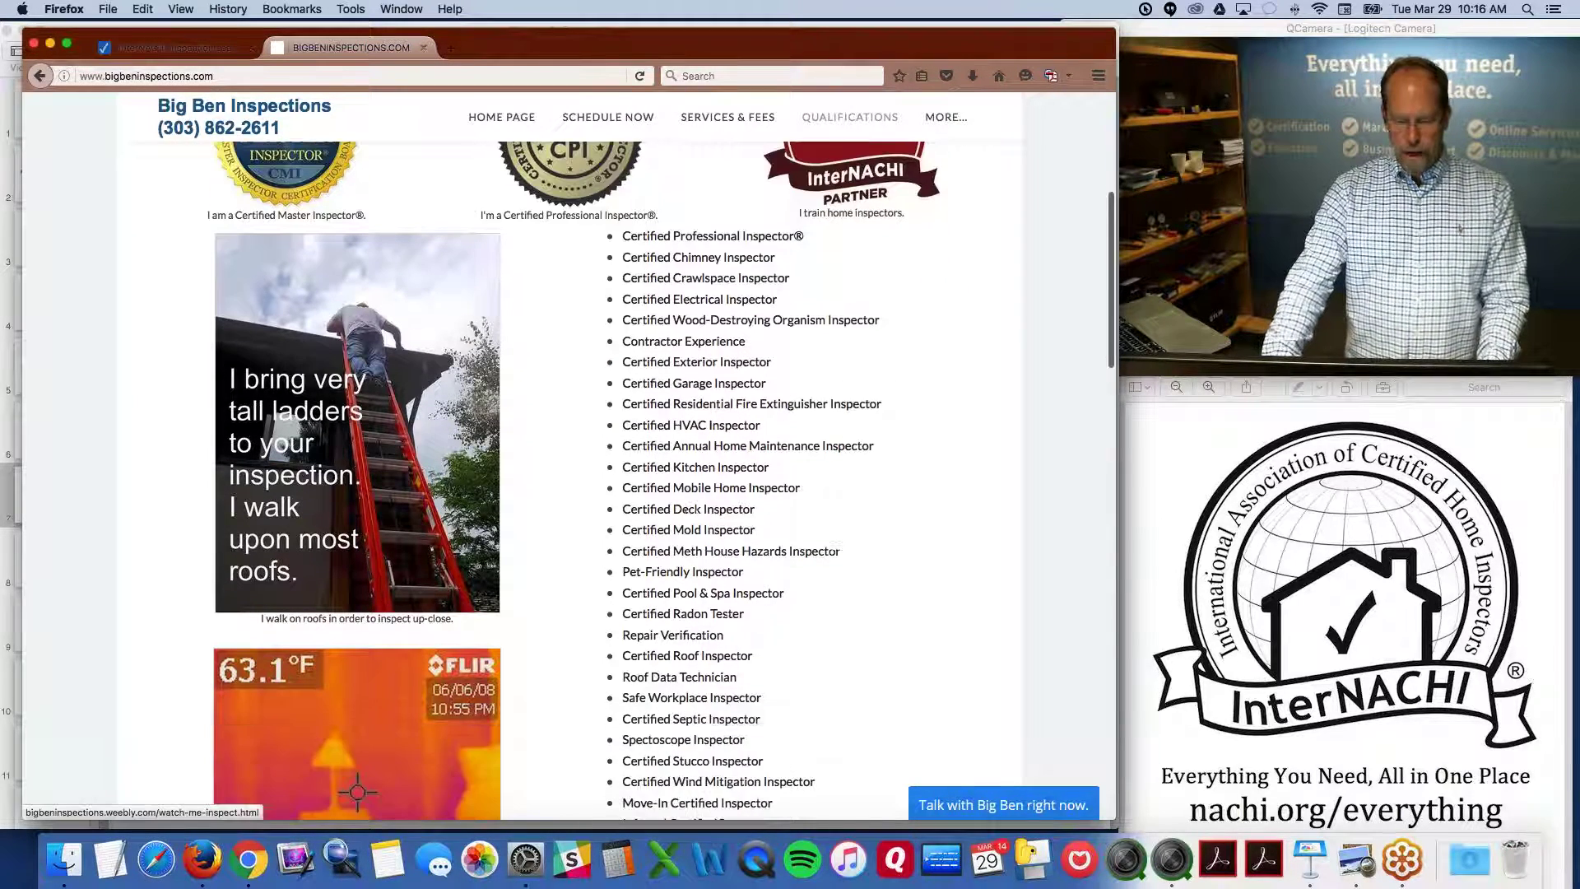
key(alt+super+8)
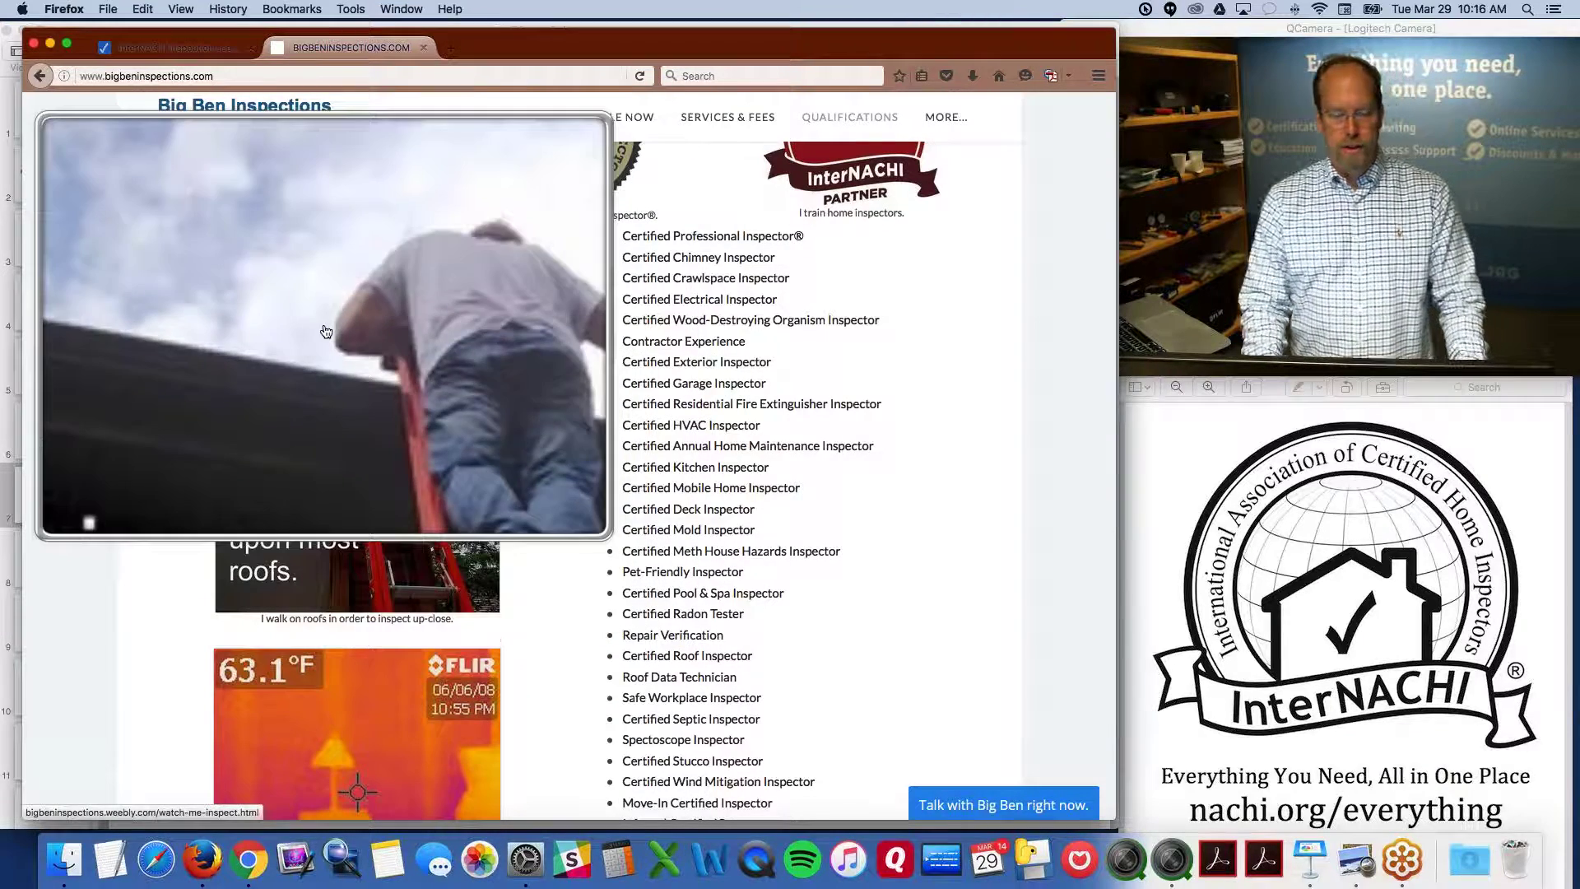
key(alt+super+8)
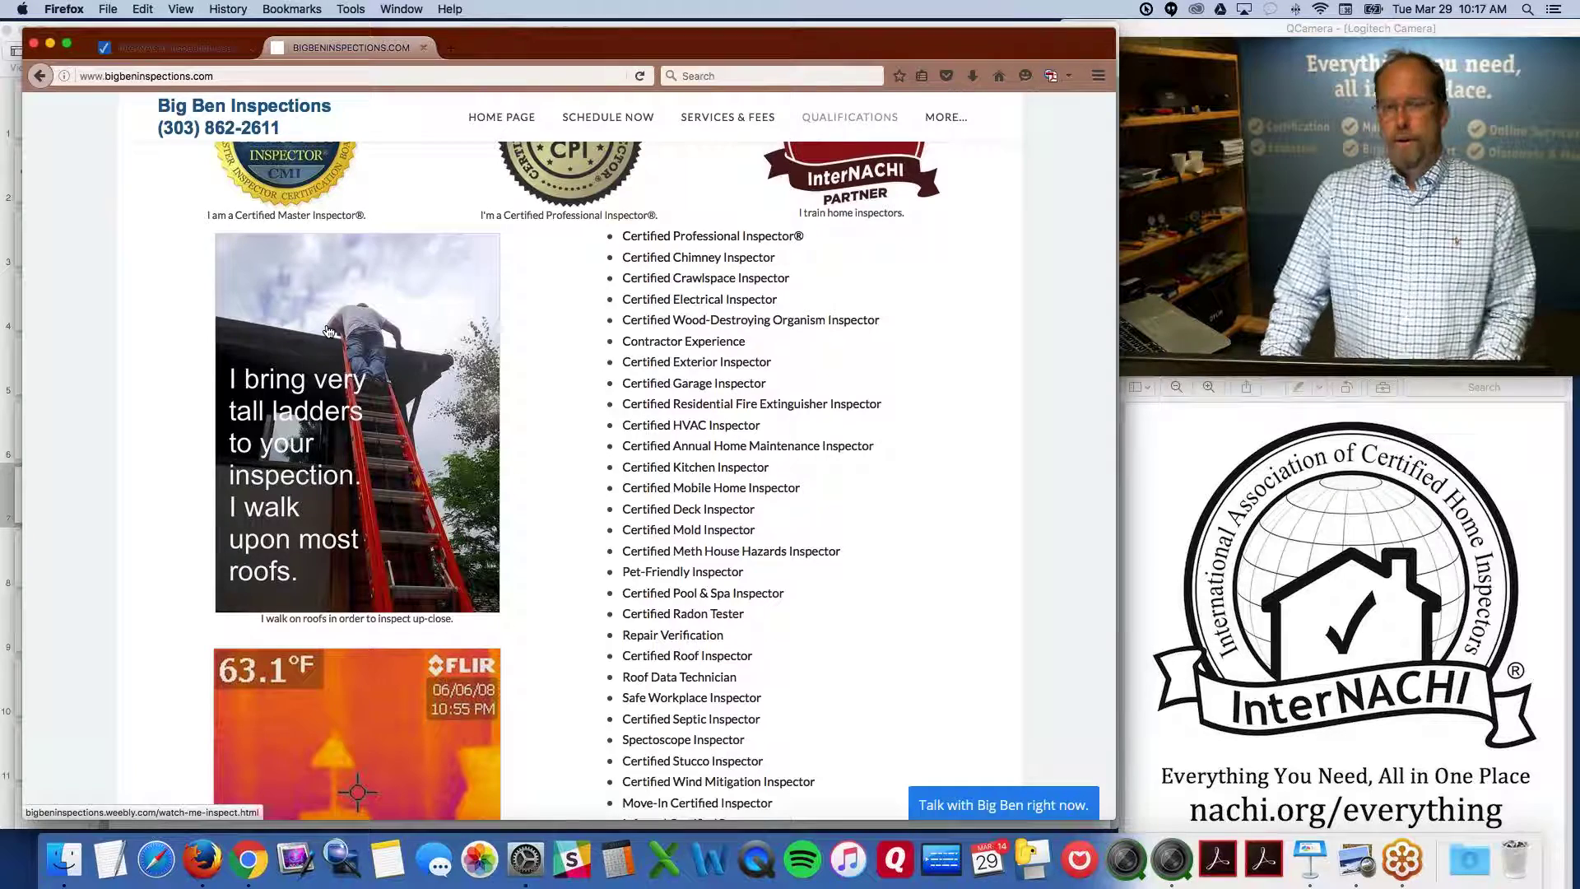
scroll(329, 331, down, 3)
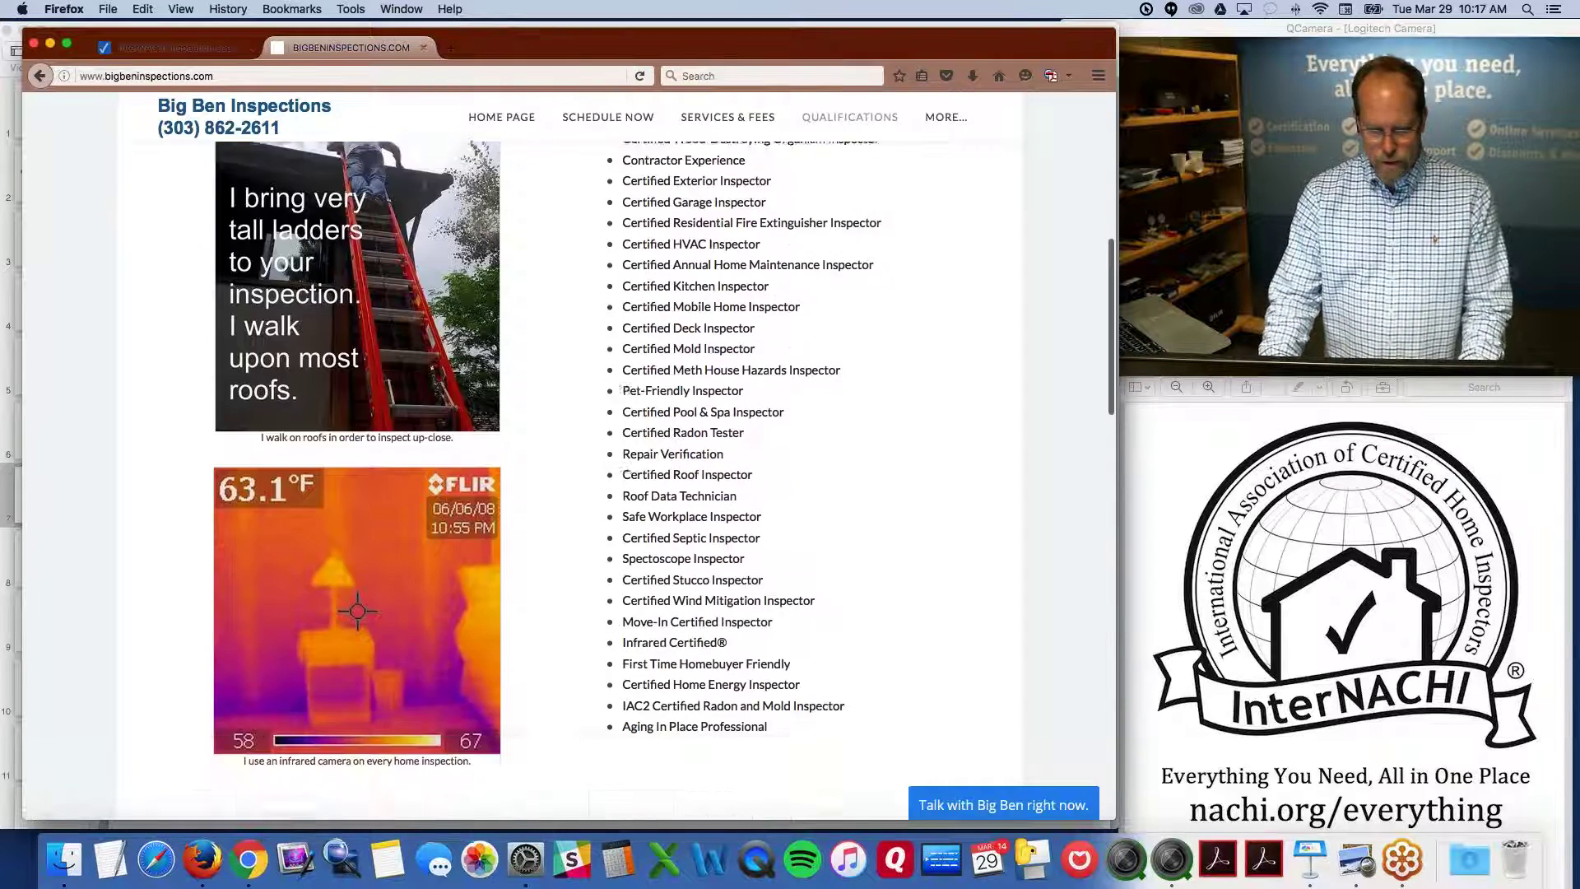
key(alt+super+8)
key(alt+super+8)
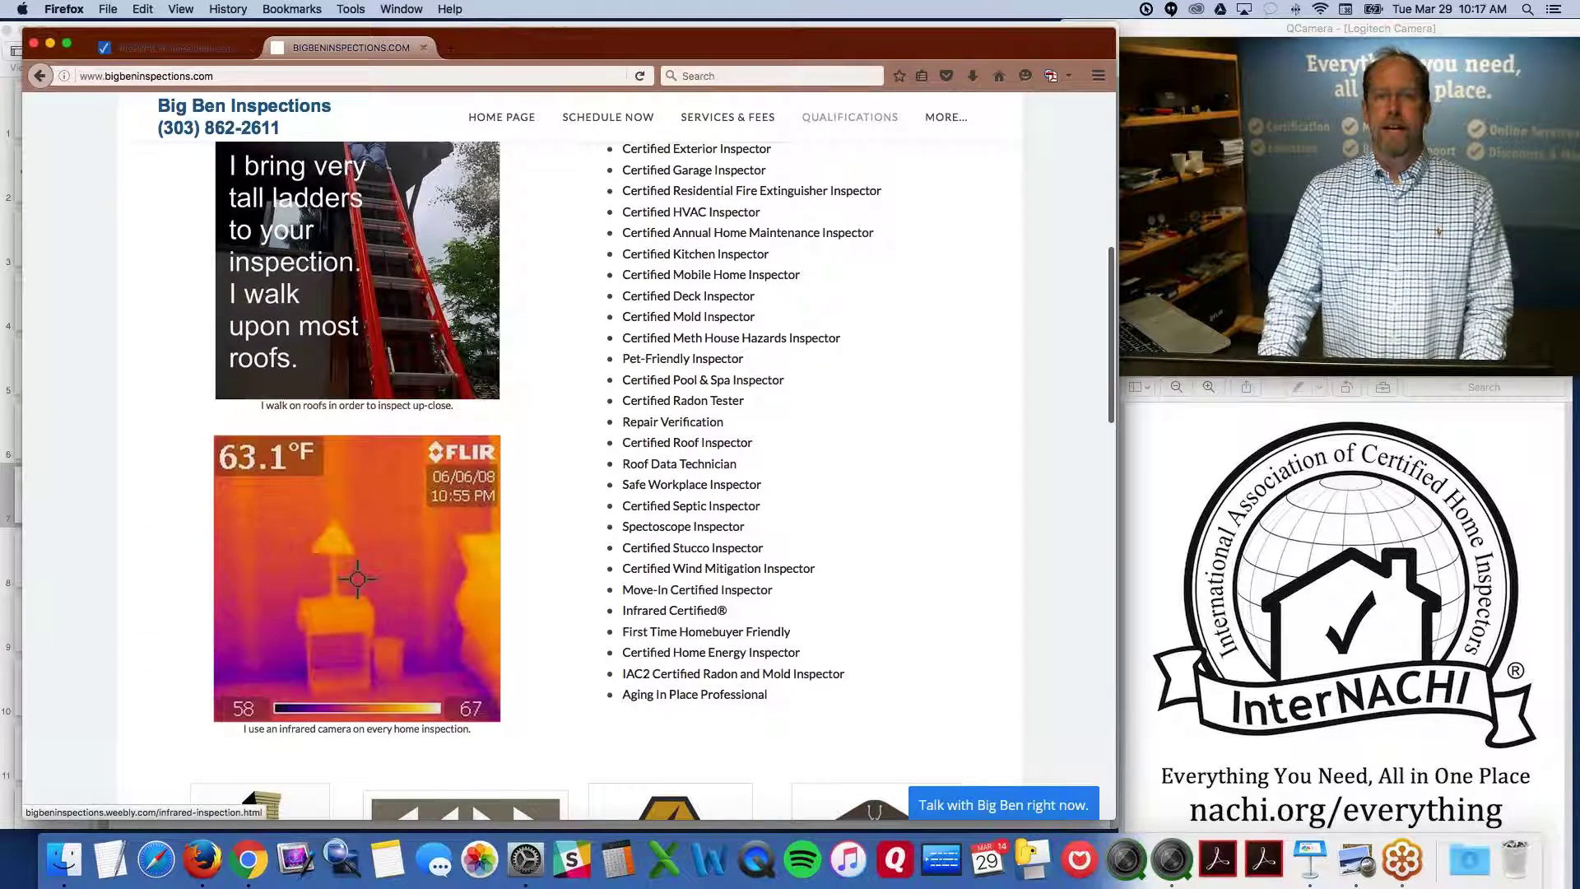
scroll(664, 580, down, 1)
scroll(665, 580, down, 8)
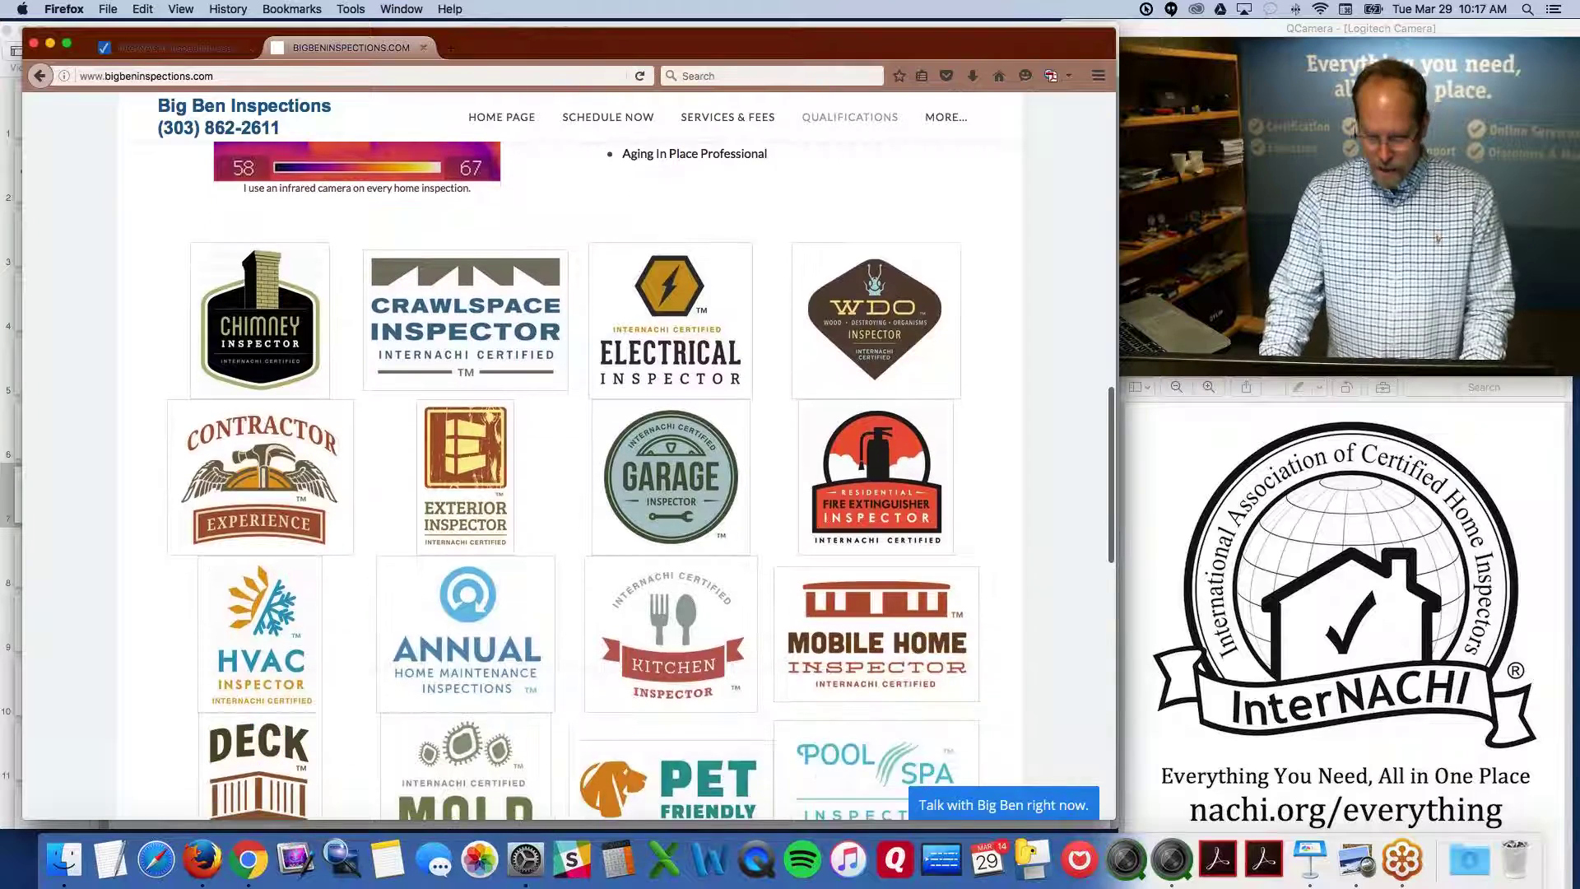
scroll(665, 580, down, 4)
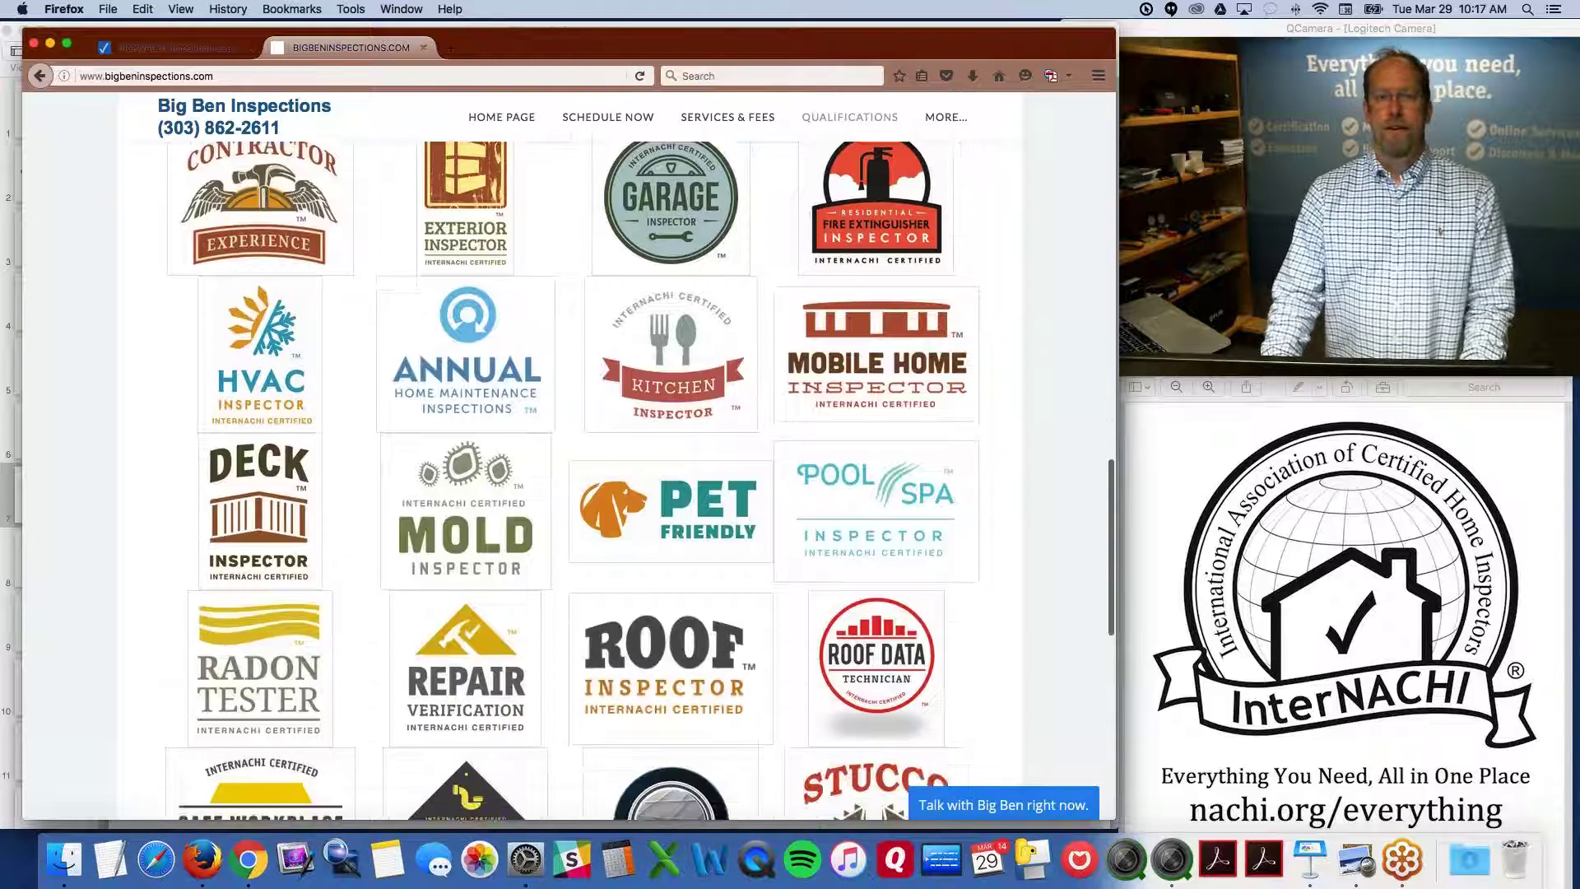
scroll(665, 580, down, 1)
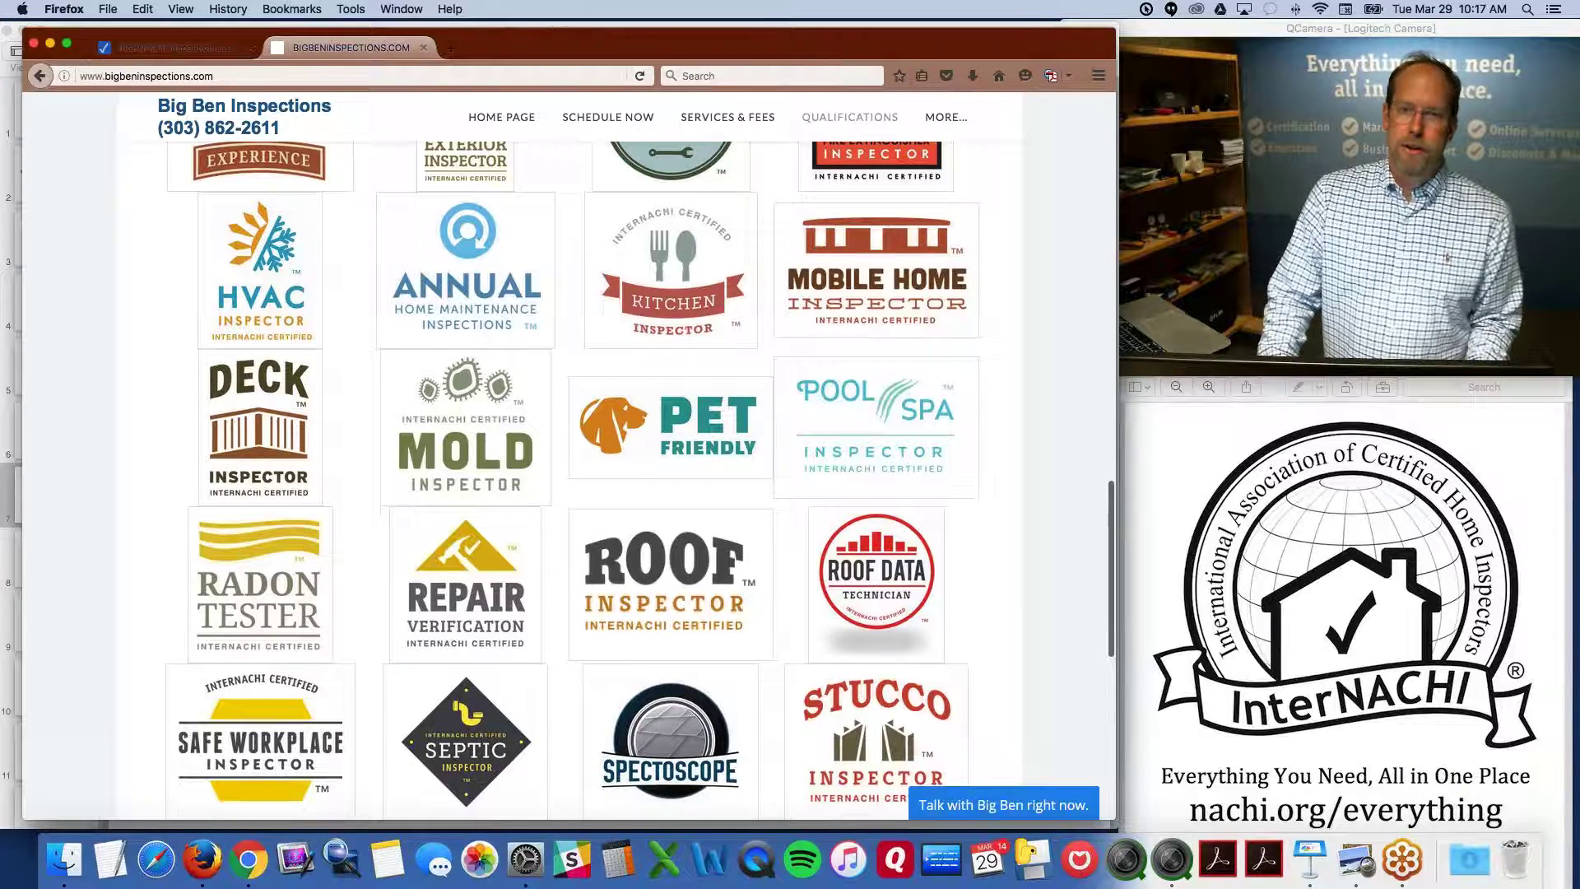
scroll(571, 482, down, 3)
scroll(571, 481, down, 5)
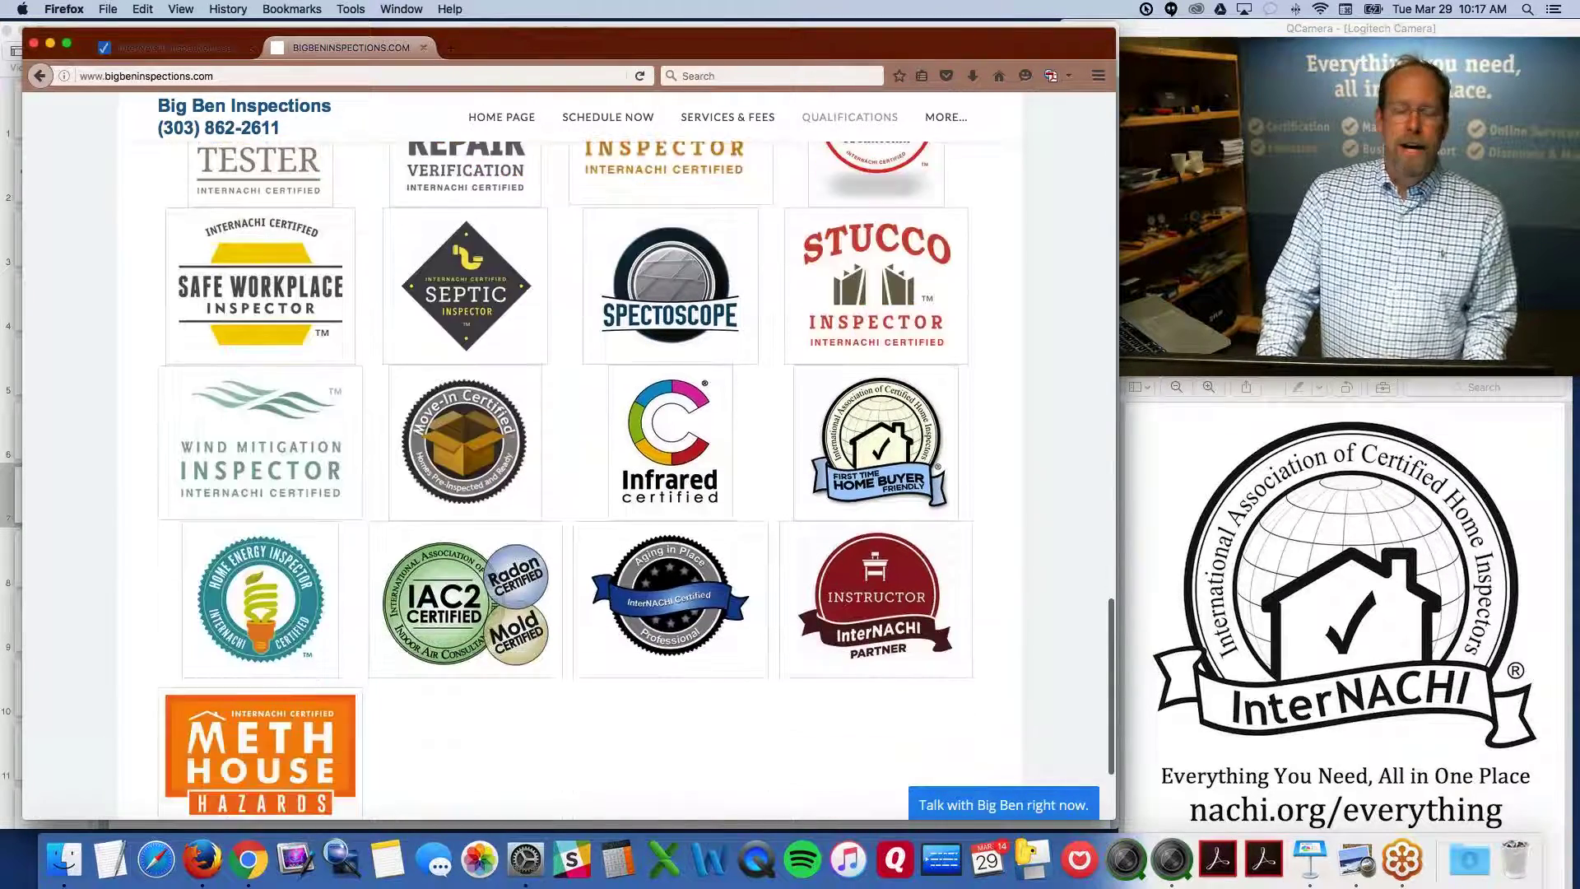
scroll(571, 482, down, 3)
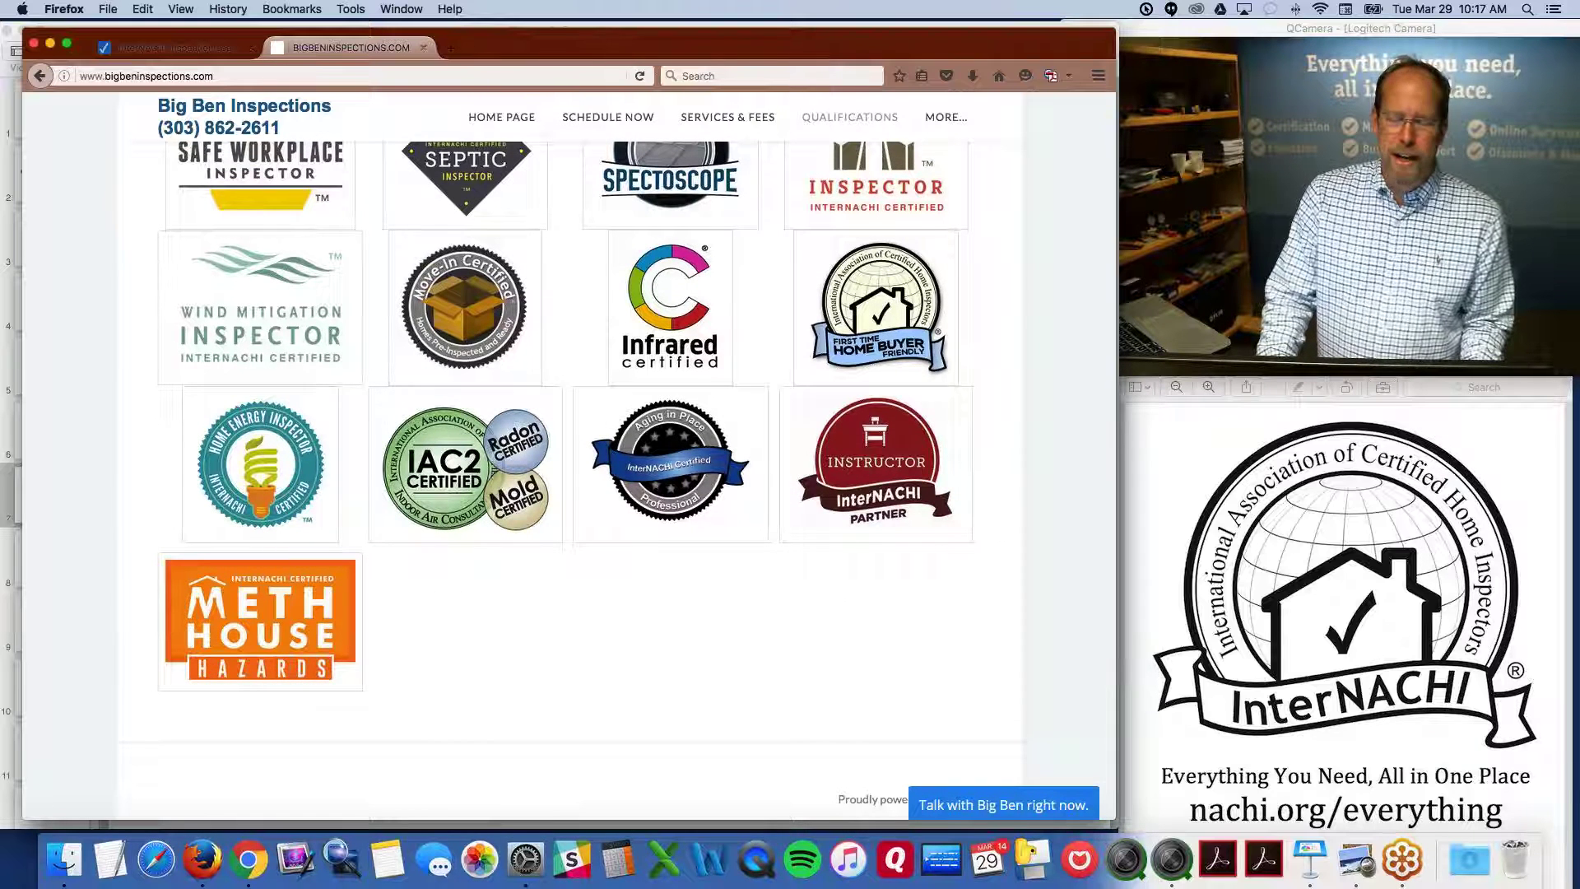
scroll(571, 482, up, 10)
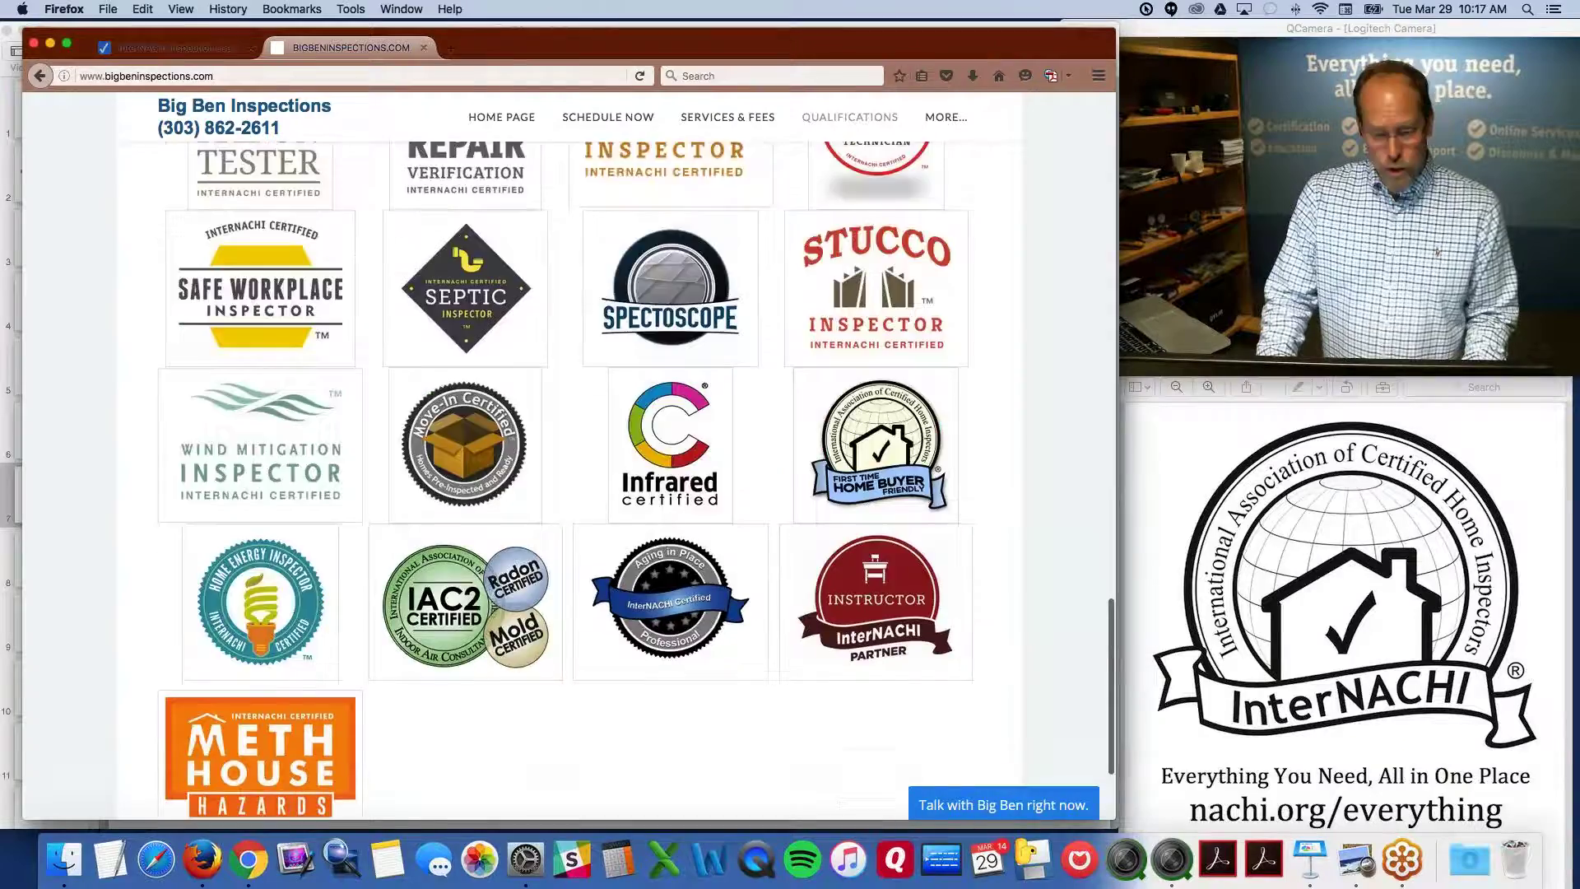
scroll(762, 334, up, 12)
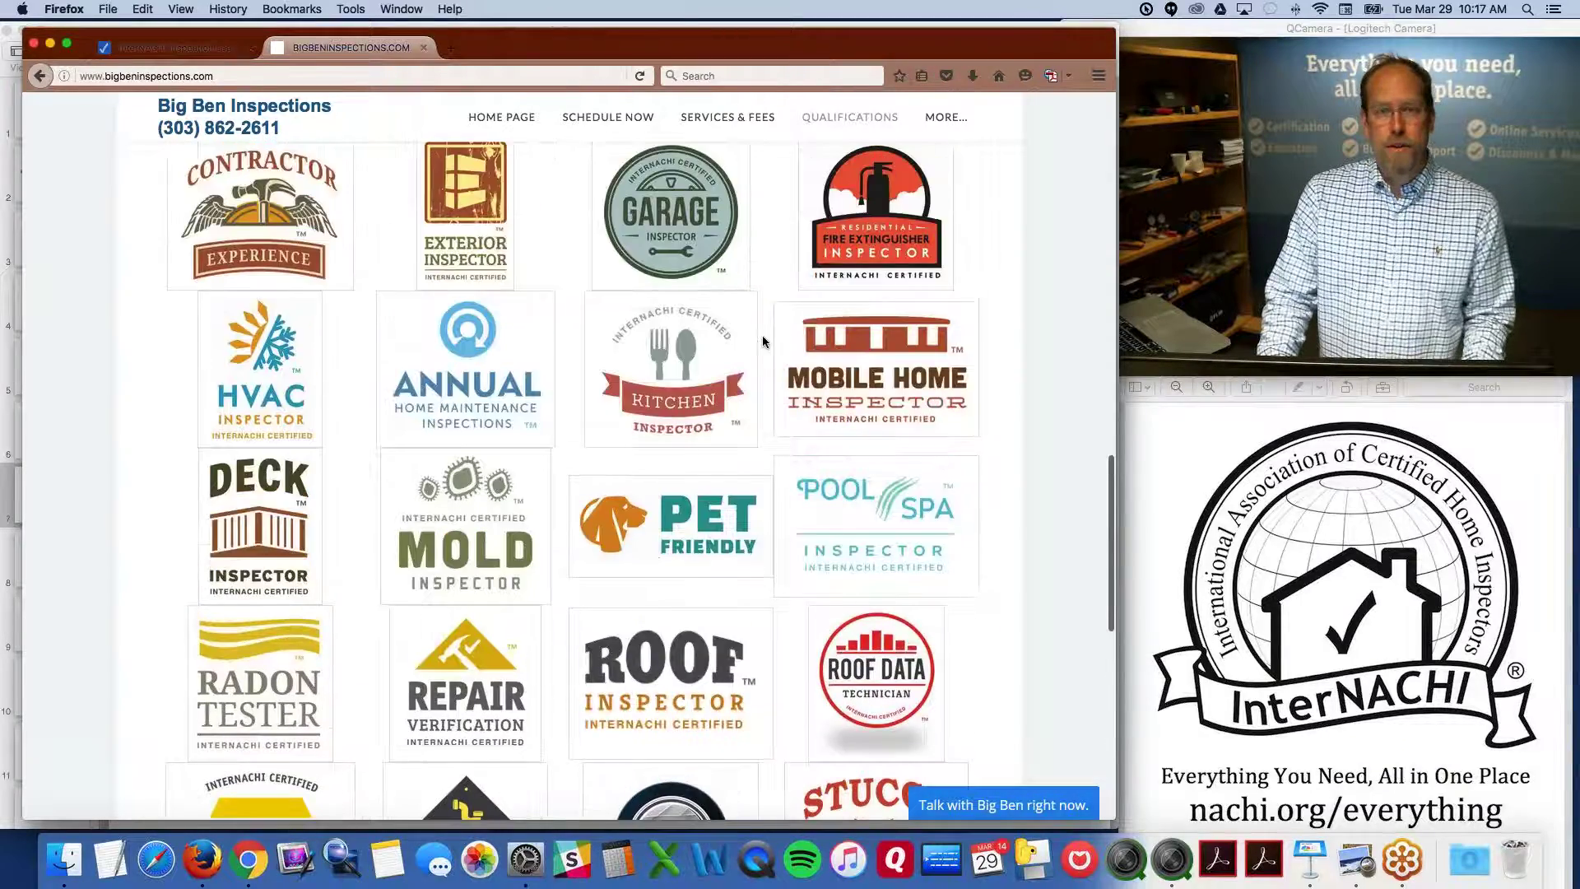
scroll(762, 341, up, 4)
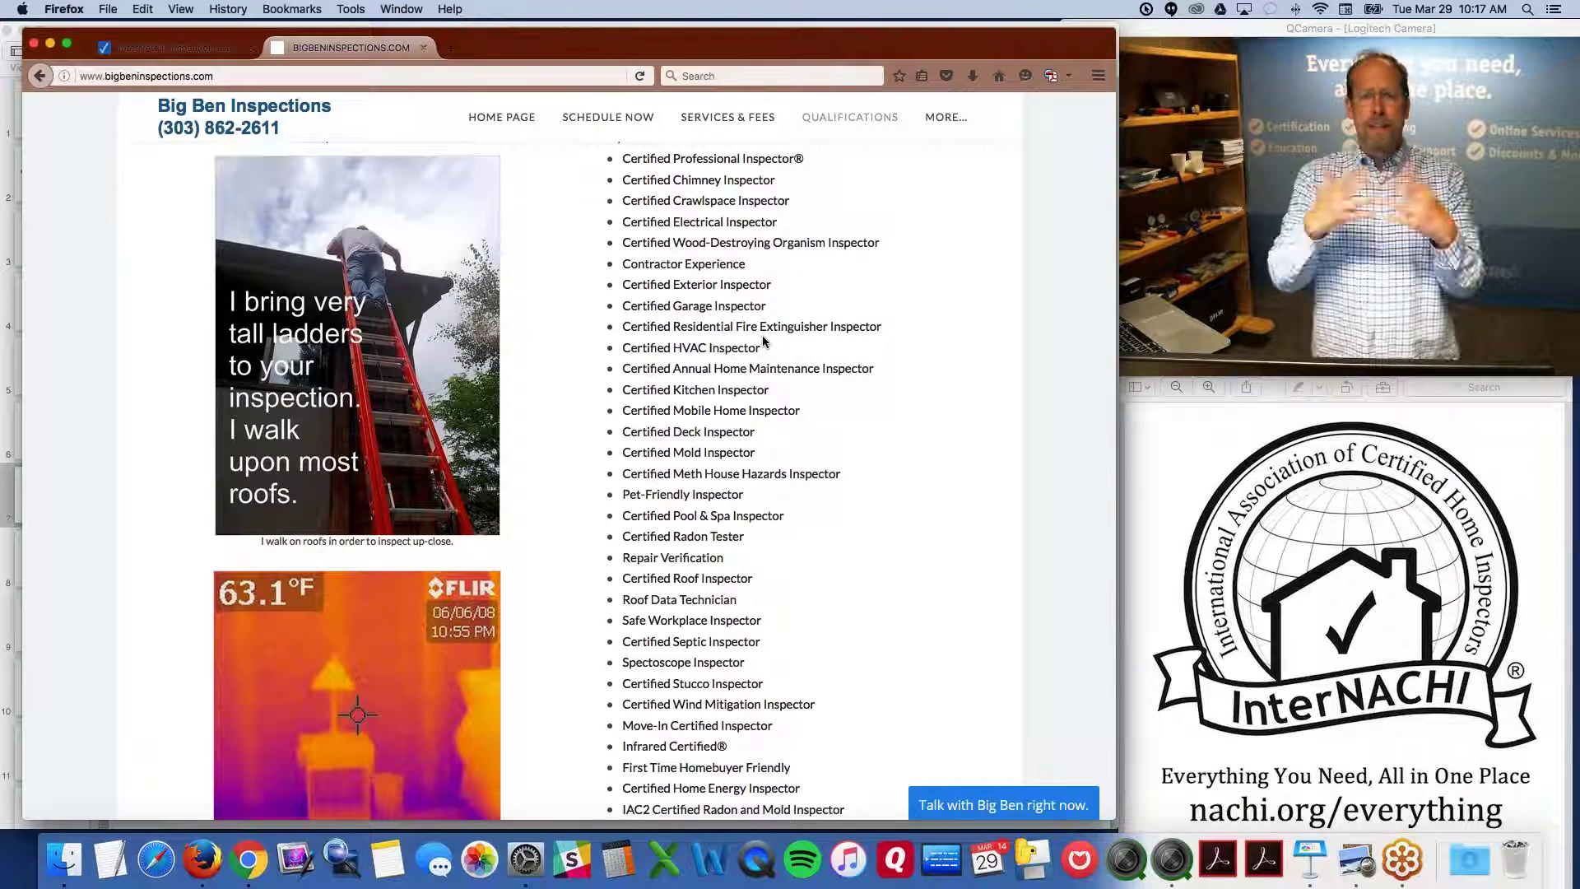
scroll(763, 340, up, 2)
scroll(764, 341, up, 5)
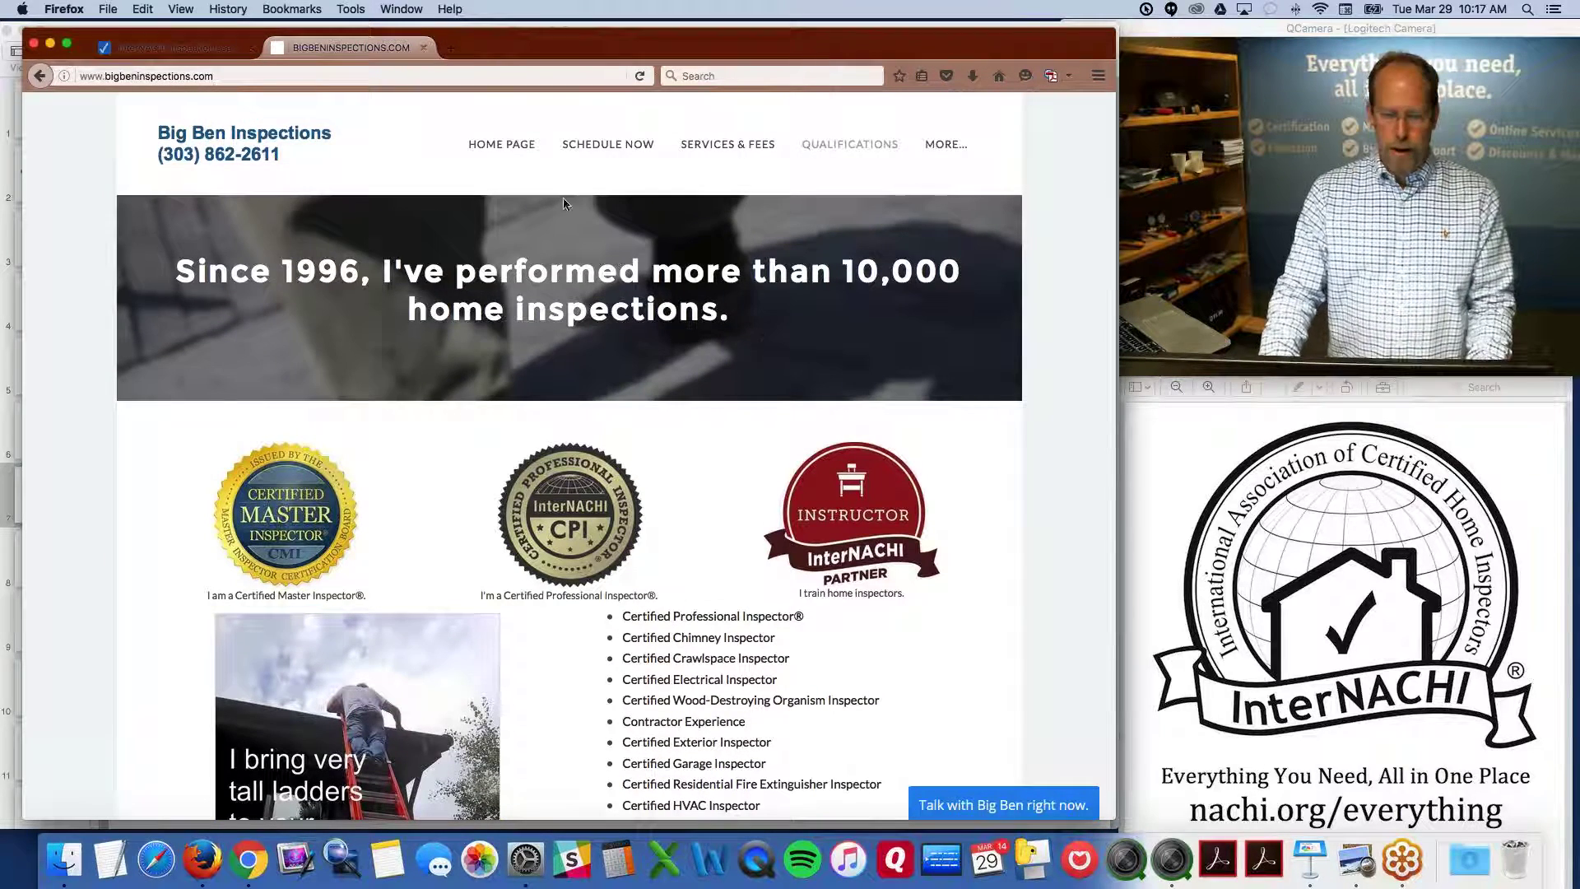
Go to the SCHEDULE NOW page and scroll down toward the CALL ME NOW button
click(606, 154)
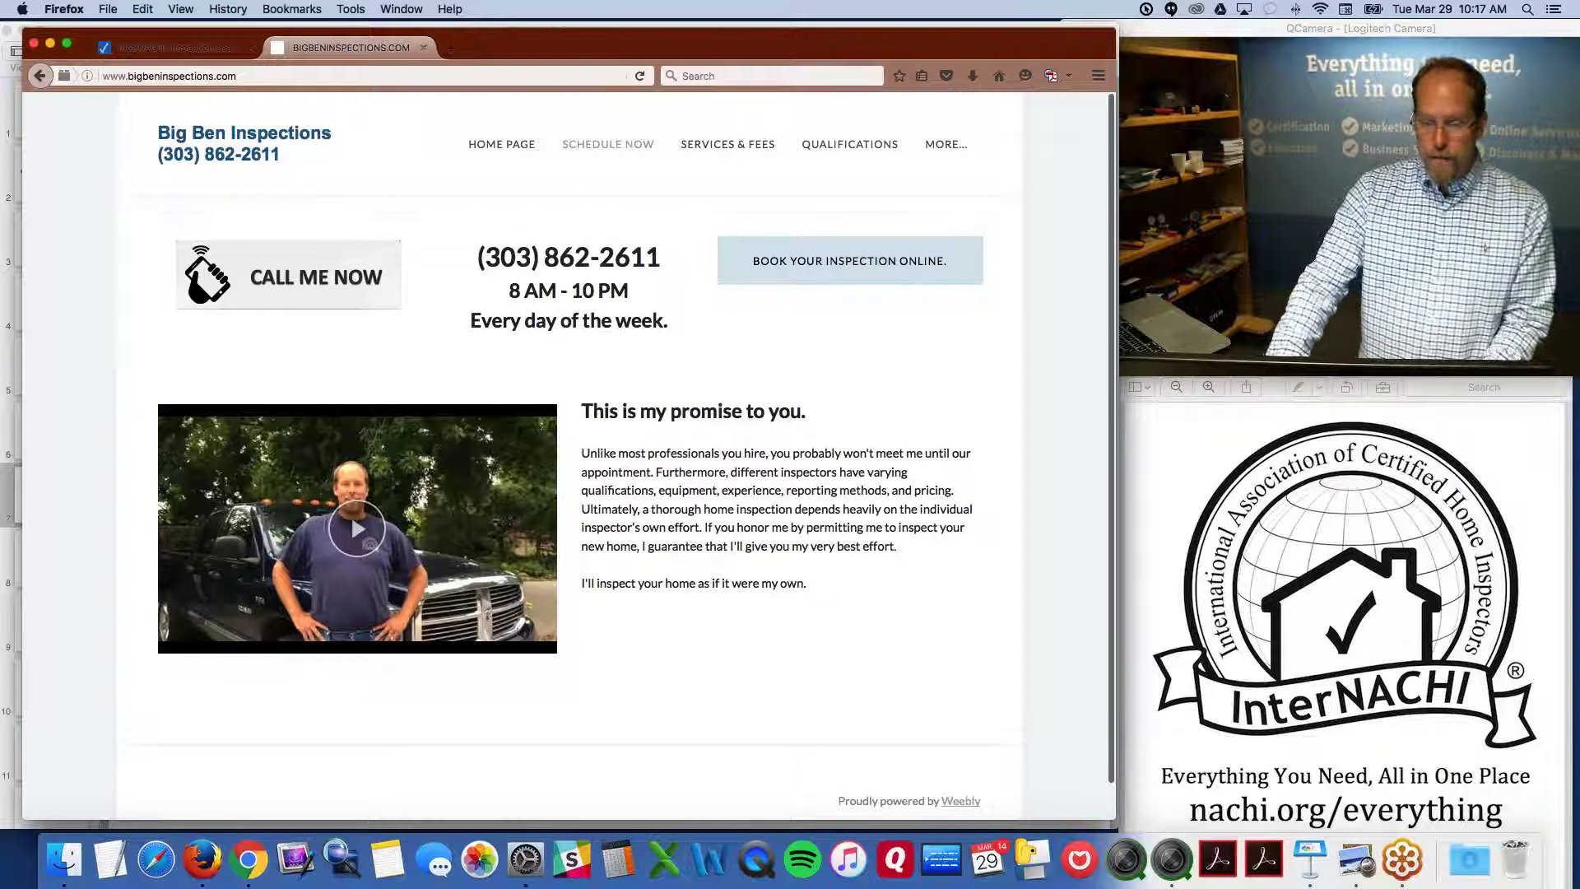
key(alt+super+8)
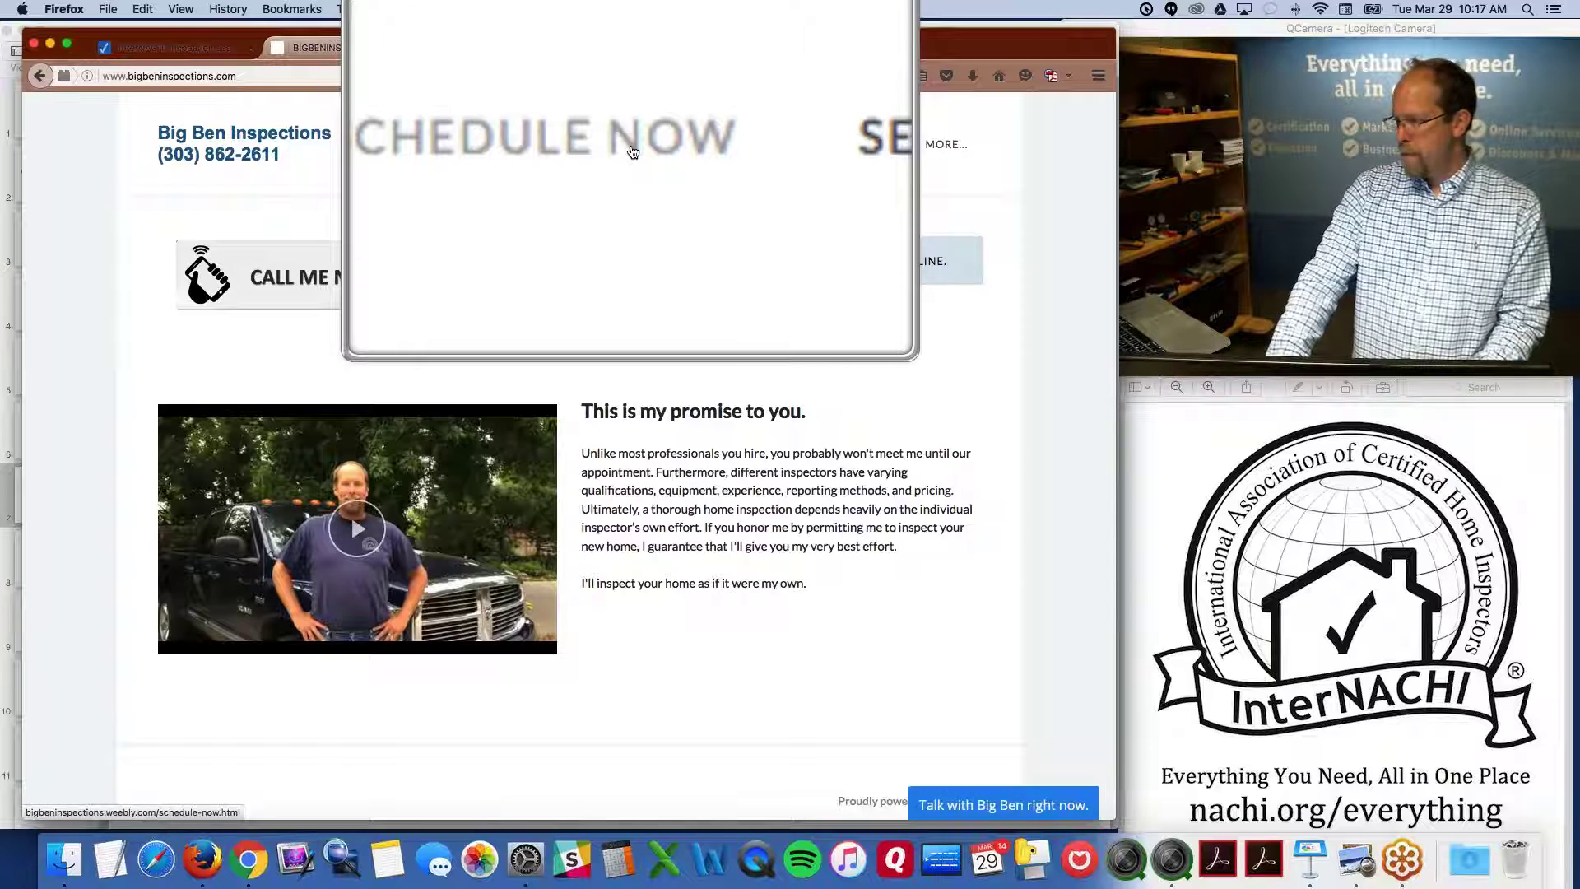
key(alt+super+8)
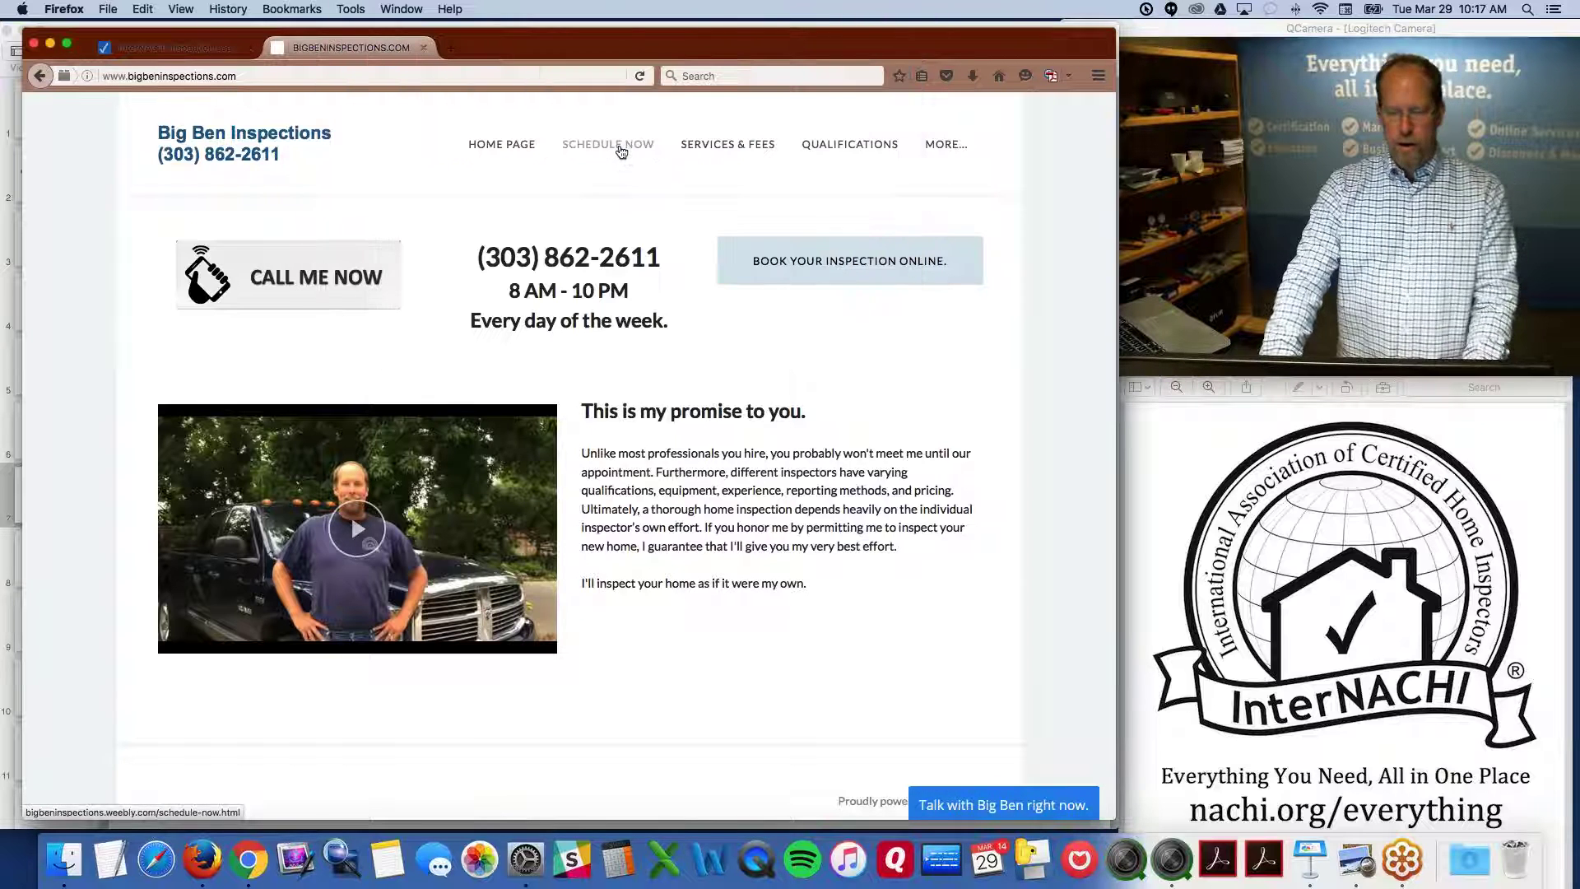
key(alt+super+8)
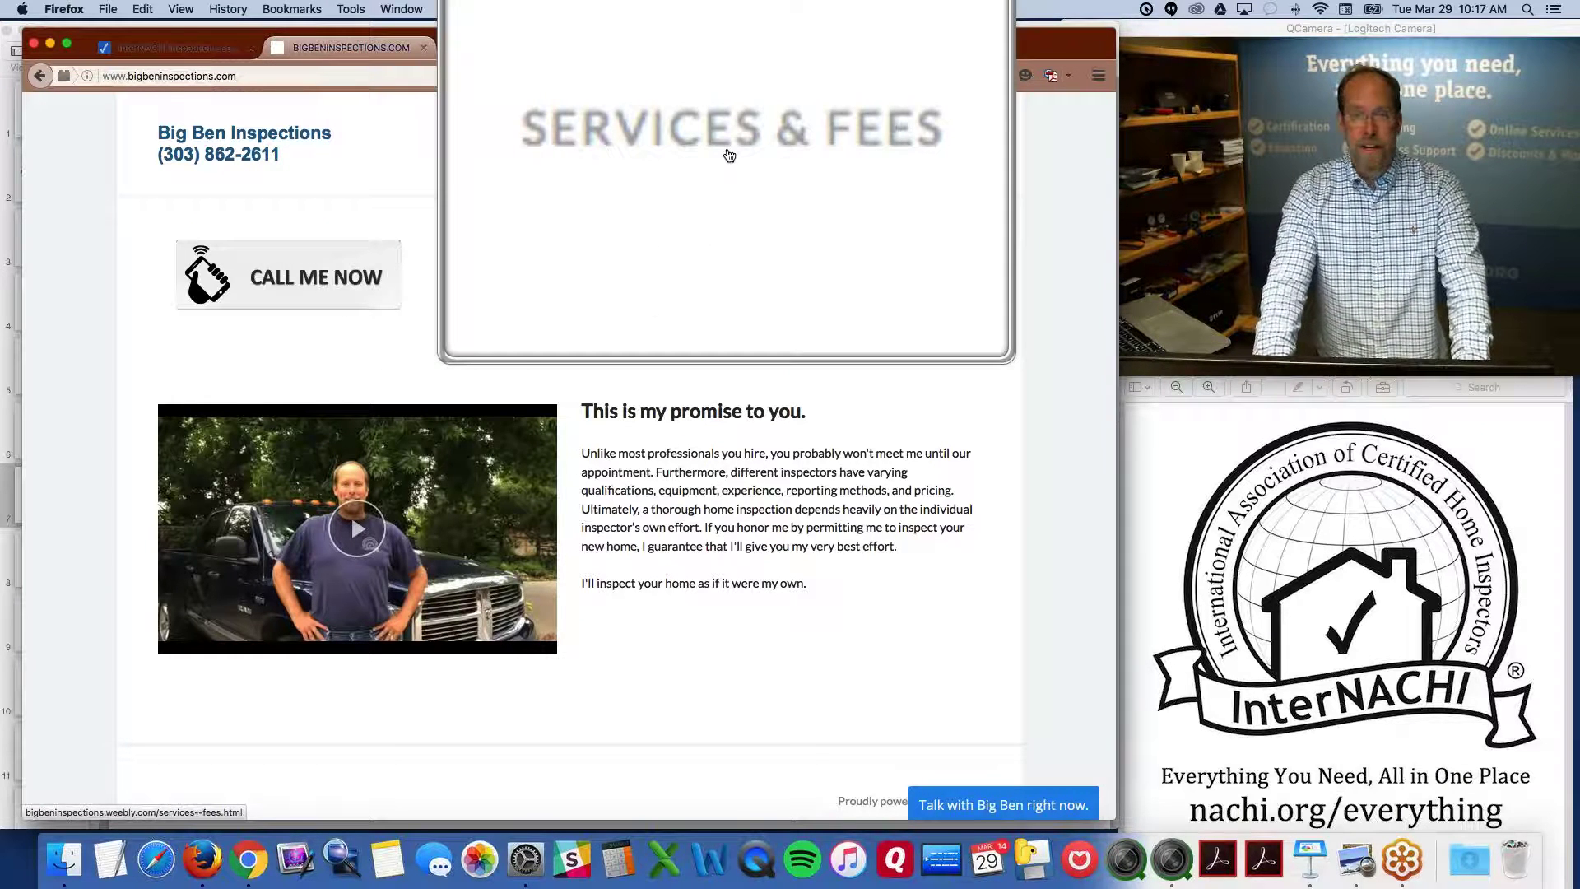
key(alt+super+8)
key(alt+super+8)
key(alt+super+8)
mouse_move(964, 153)
key(alt+super+8)
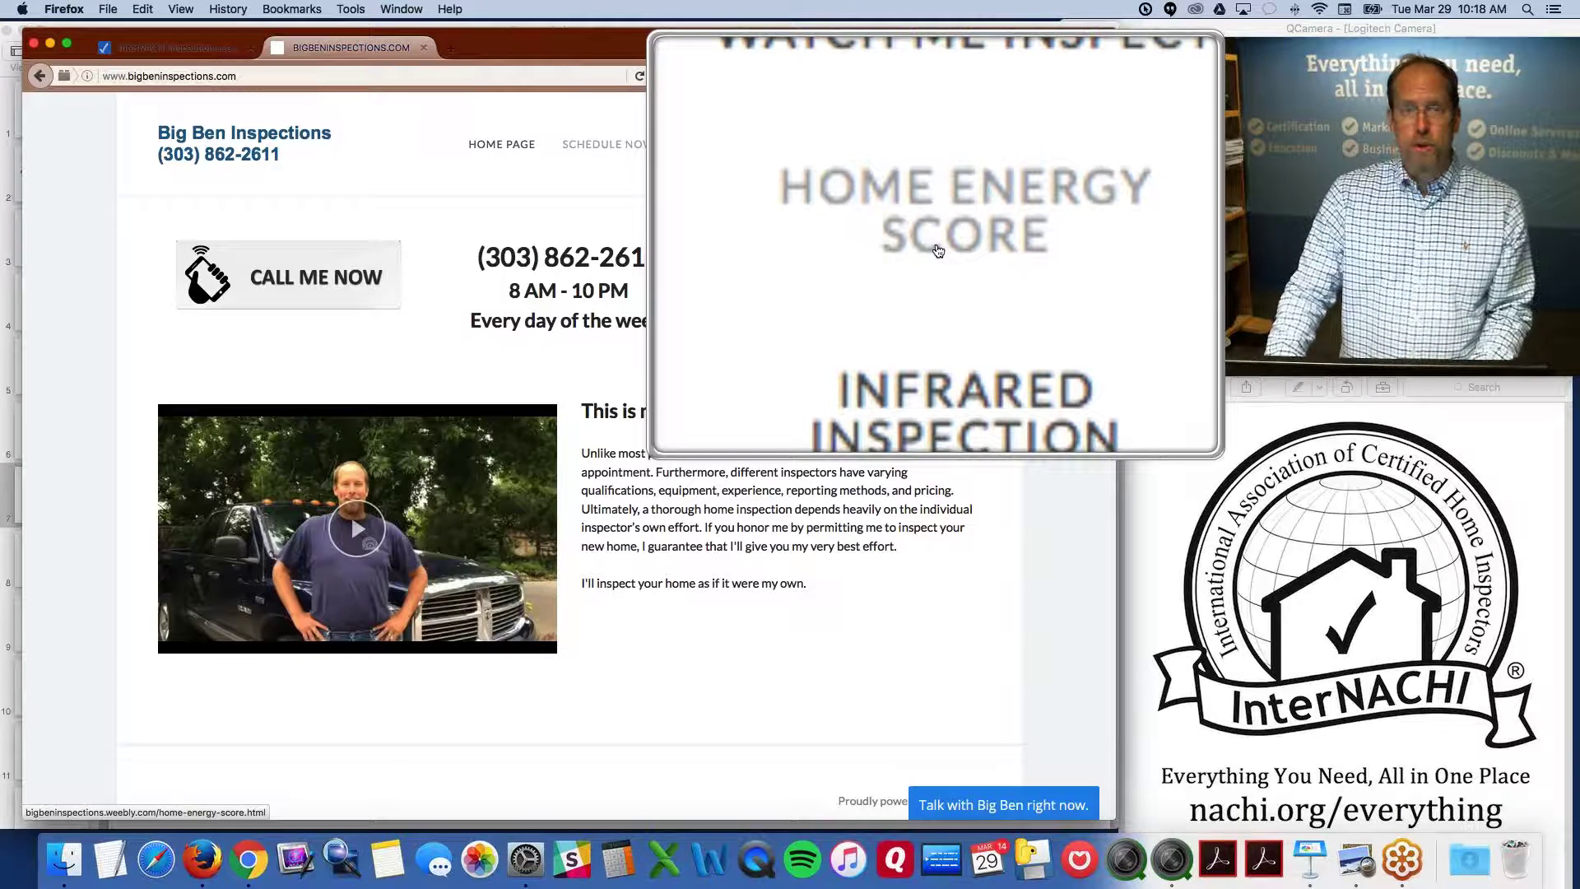
scroll(941, 268, down, 1)
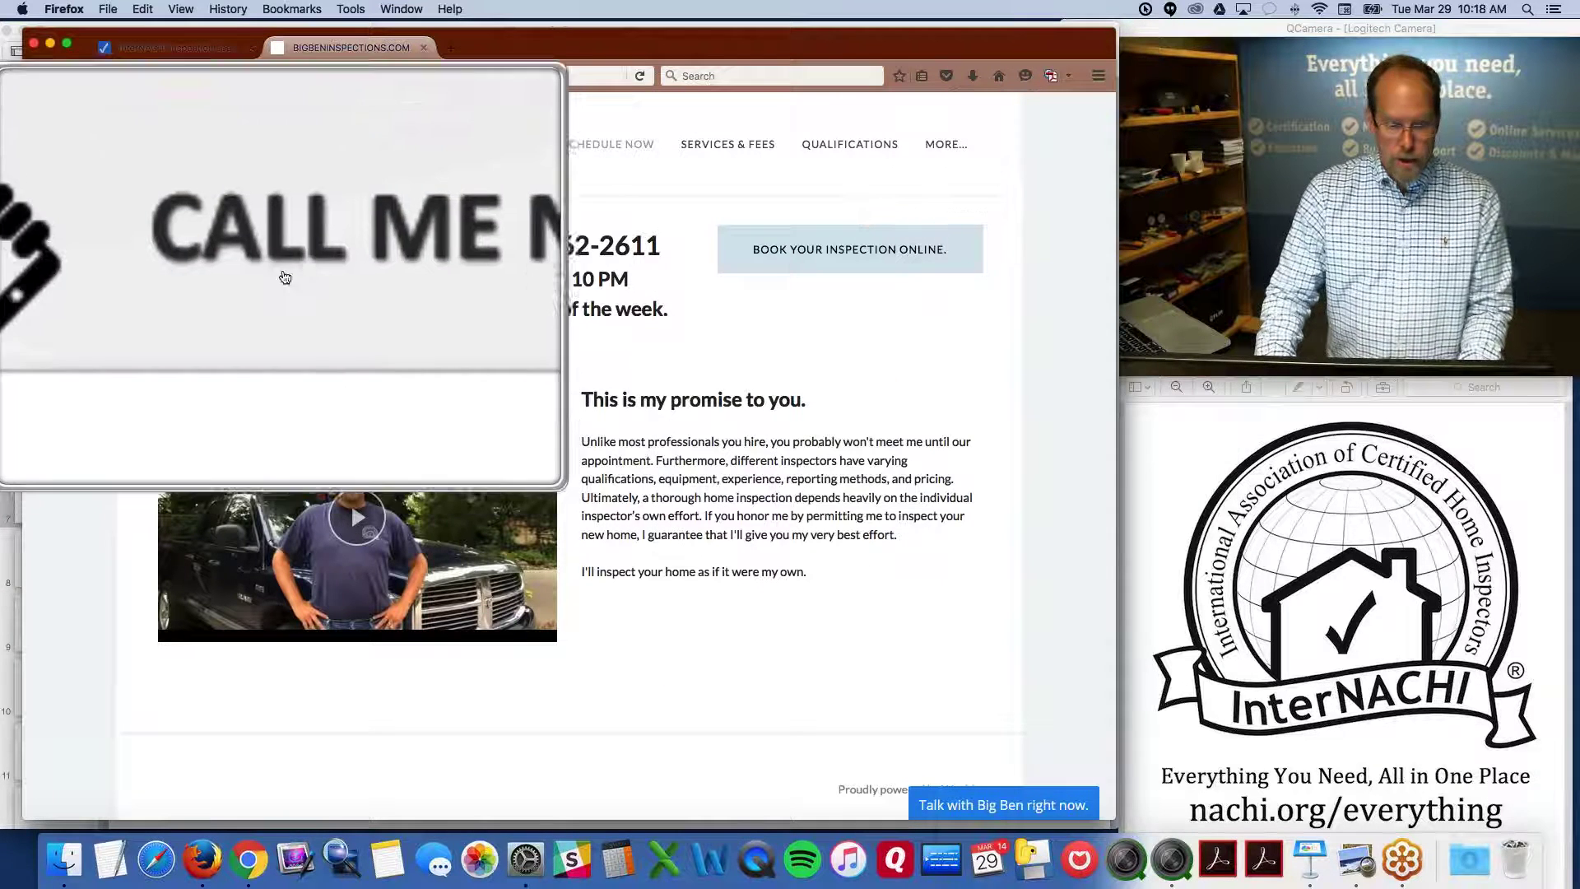
Open the CALL ME NOW popup, then move and enlarge it over the web page
click(321, 274)
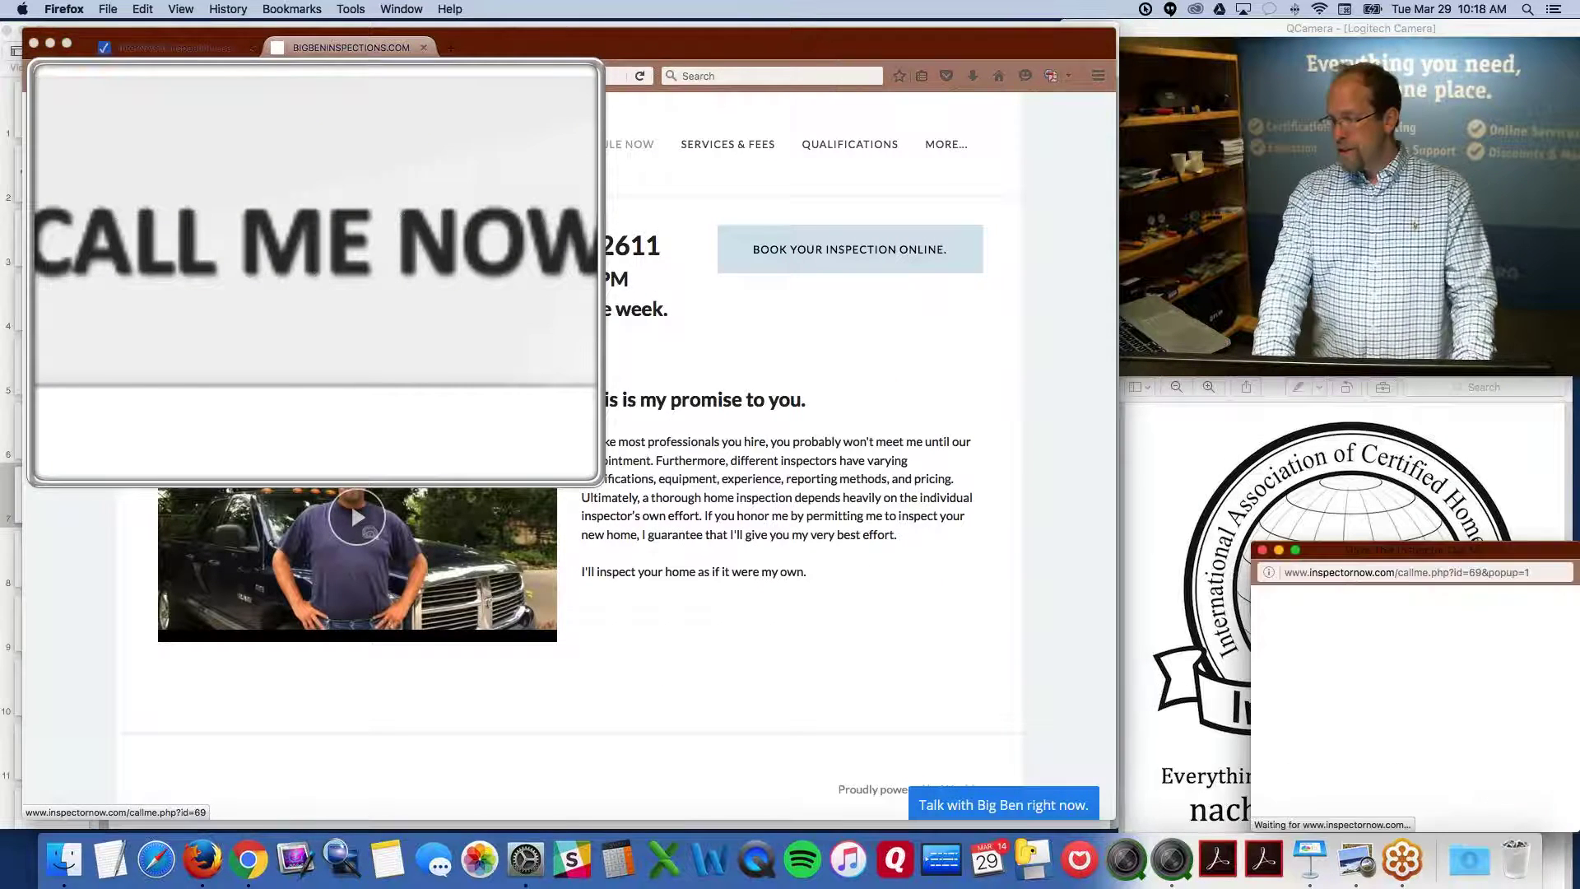
key(alt+super+8)
drag(1433, 549, 960, 445)
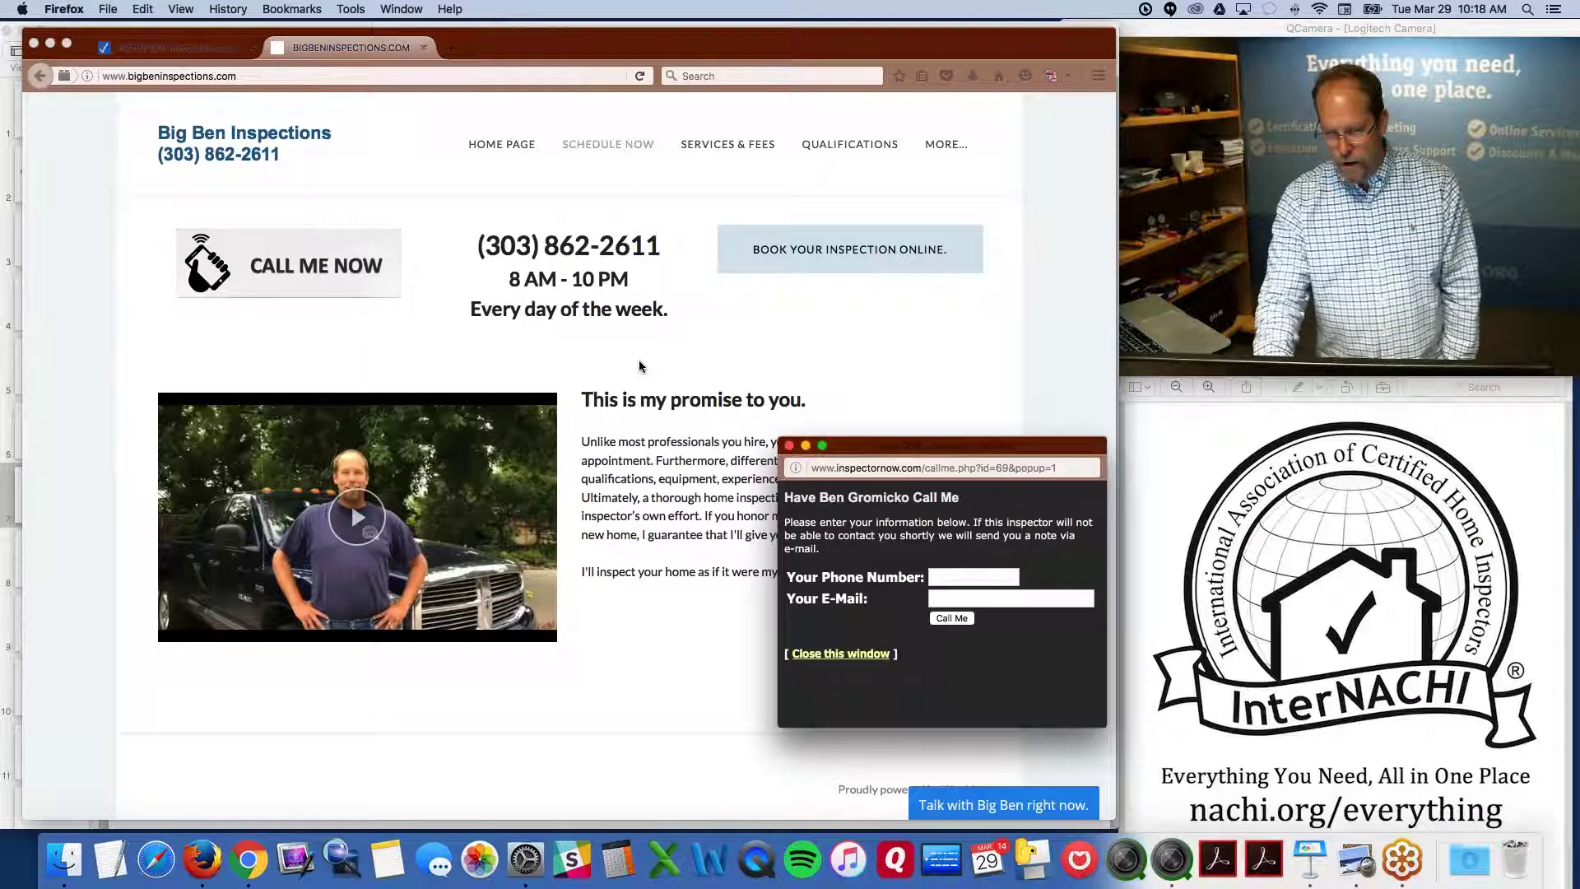
drag(640, 366, 535, 304)
drag(705, 577, 777, 618)
Fill in the phone number and saved e-mail address, then submit the call-back request
click(574, 403)
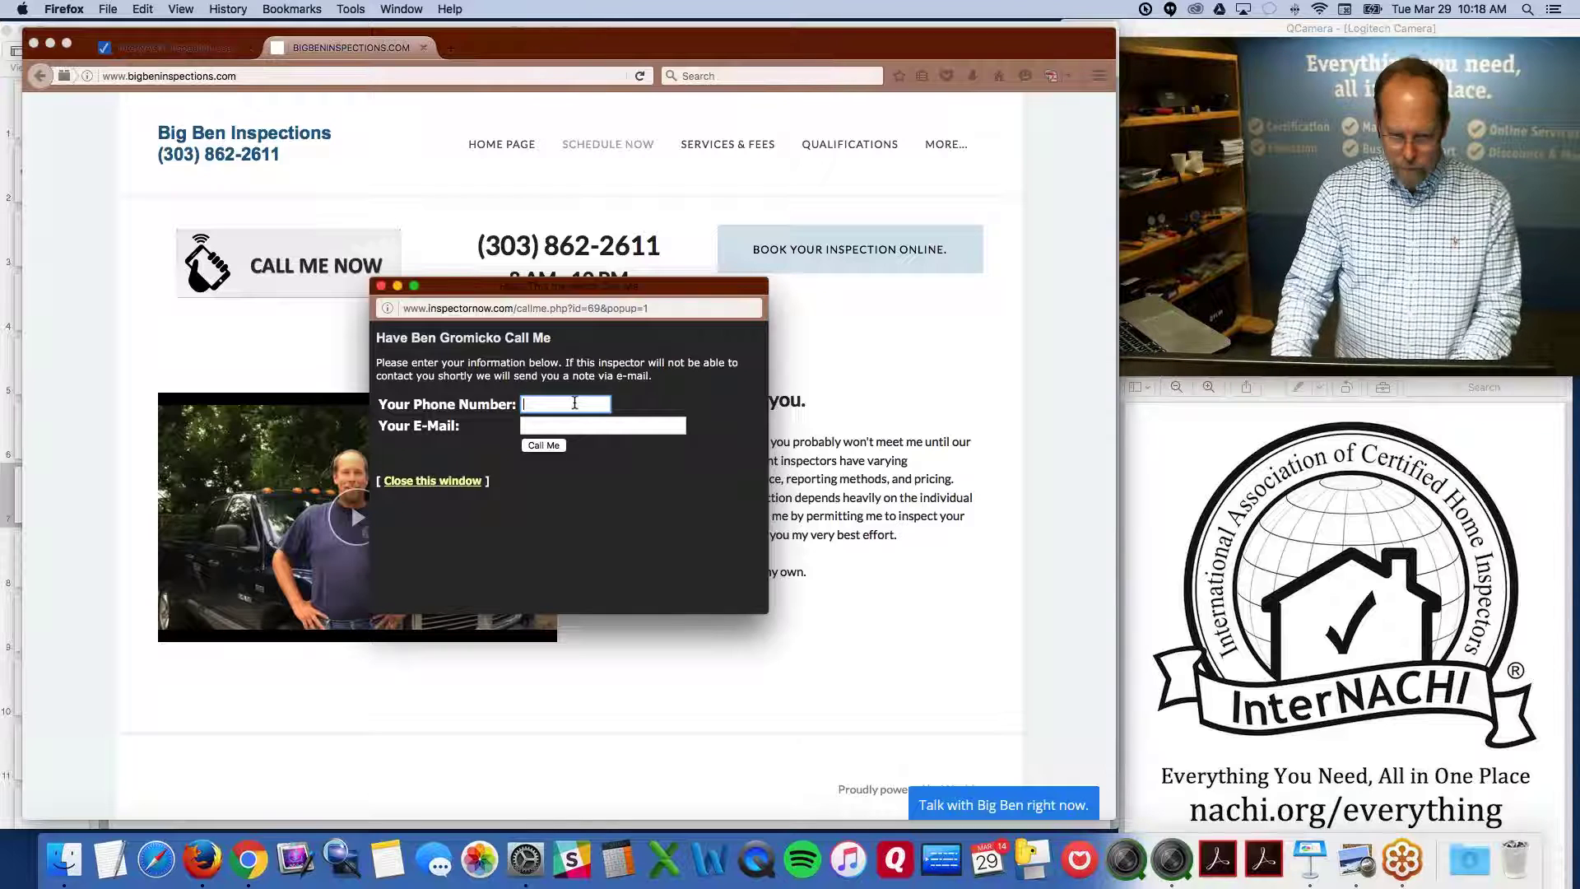
key(Down)
key(Tab)
text(b)
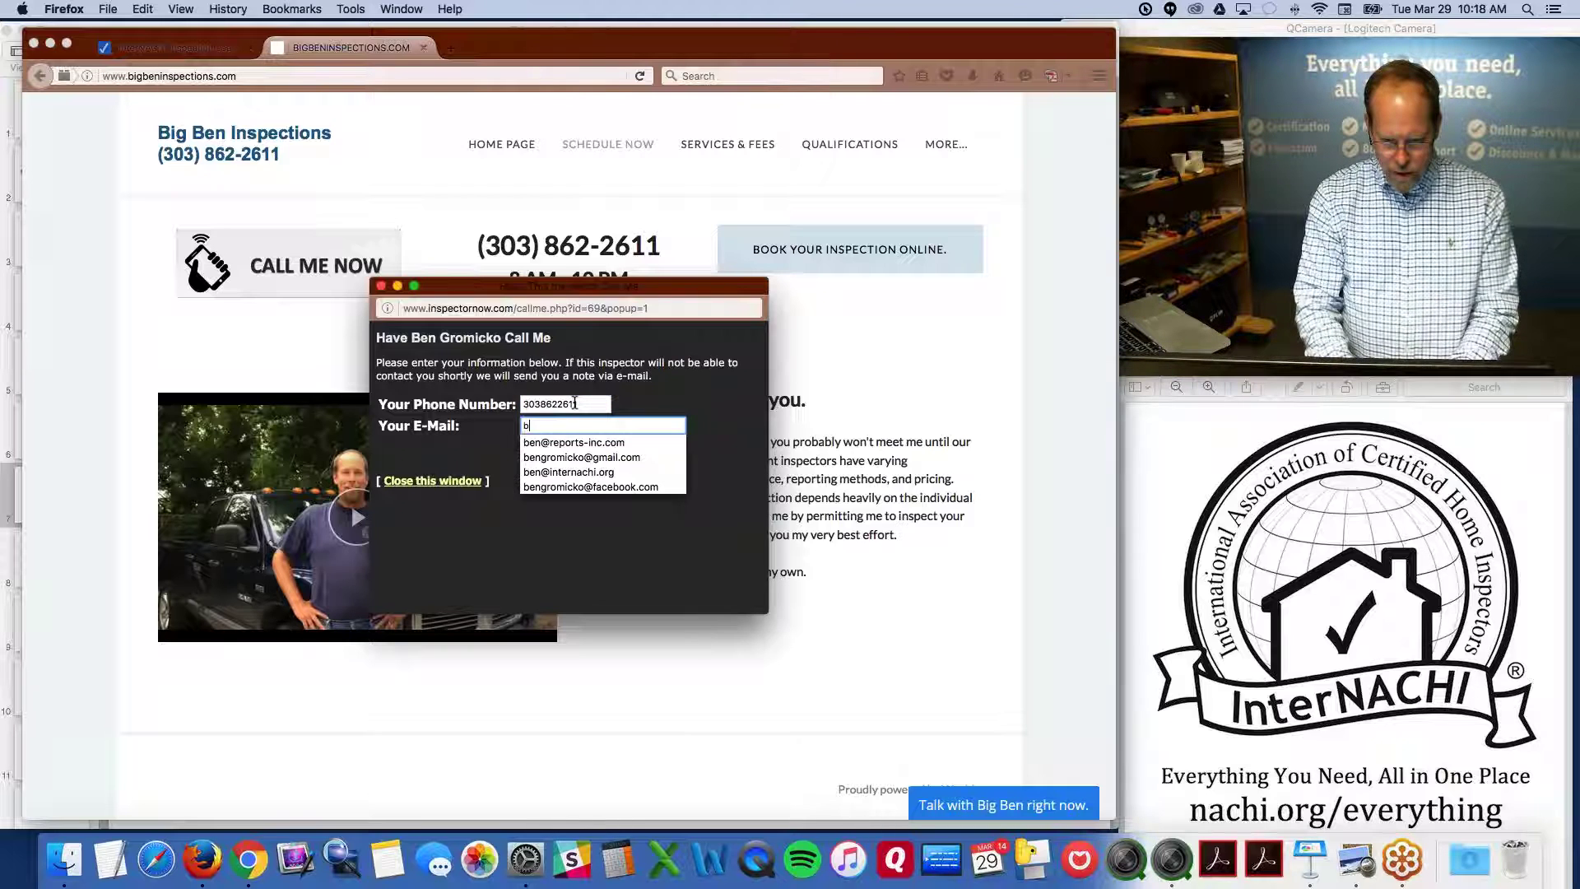
key(Down)
key(Down)
key(Return)
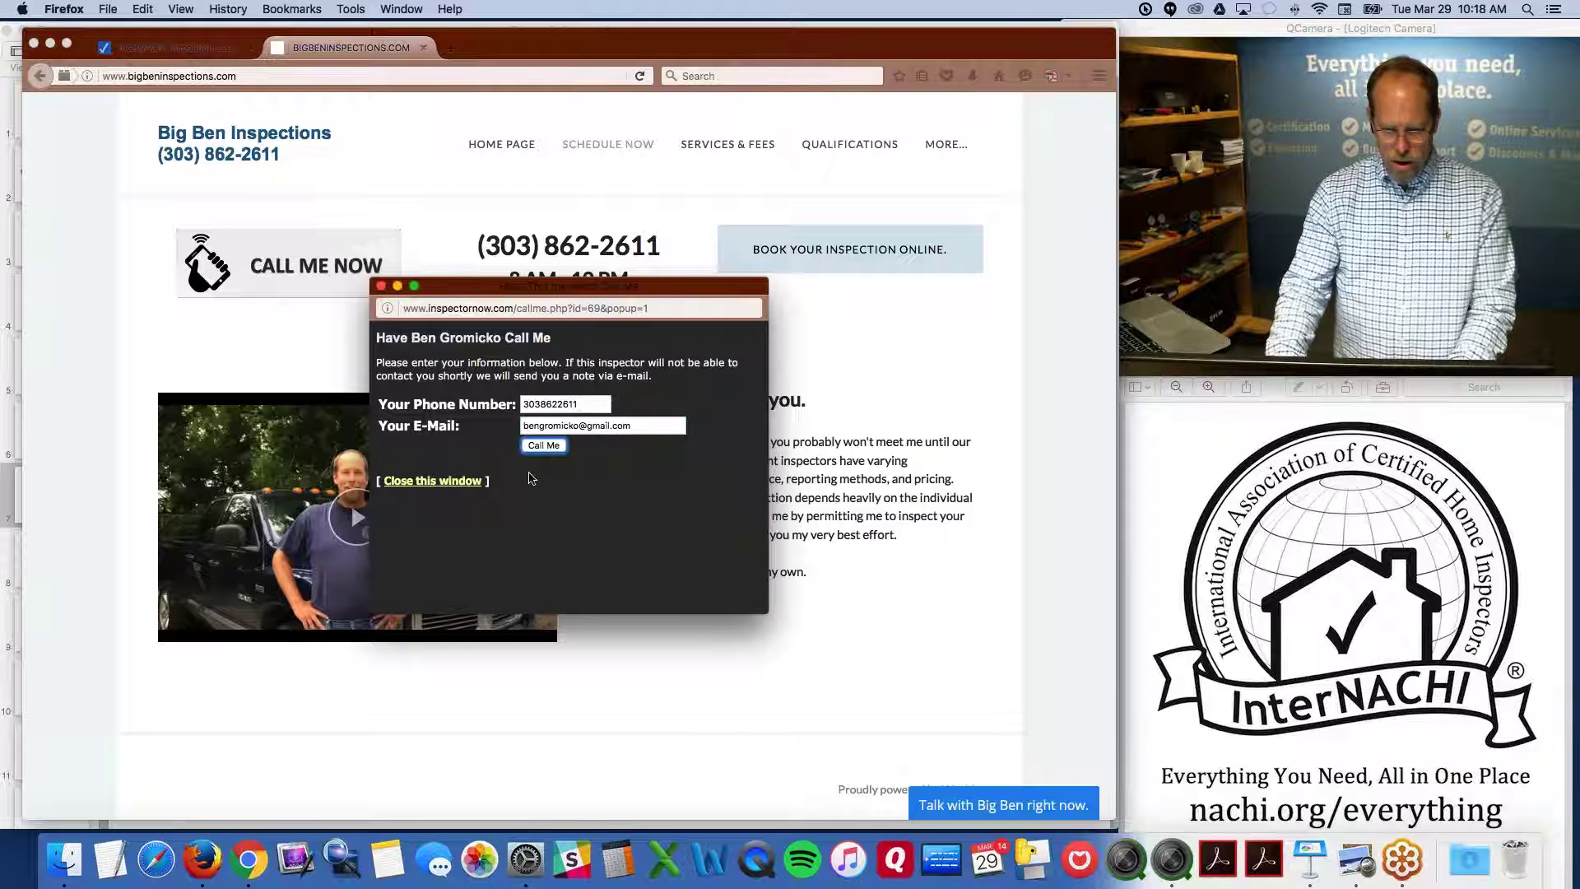
click(546, 445)
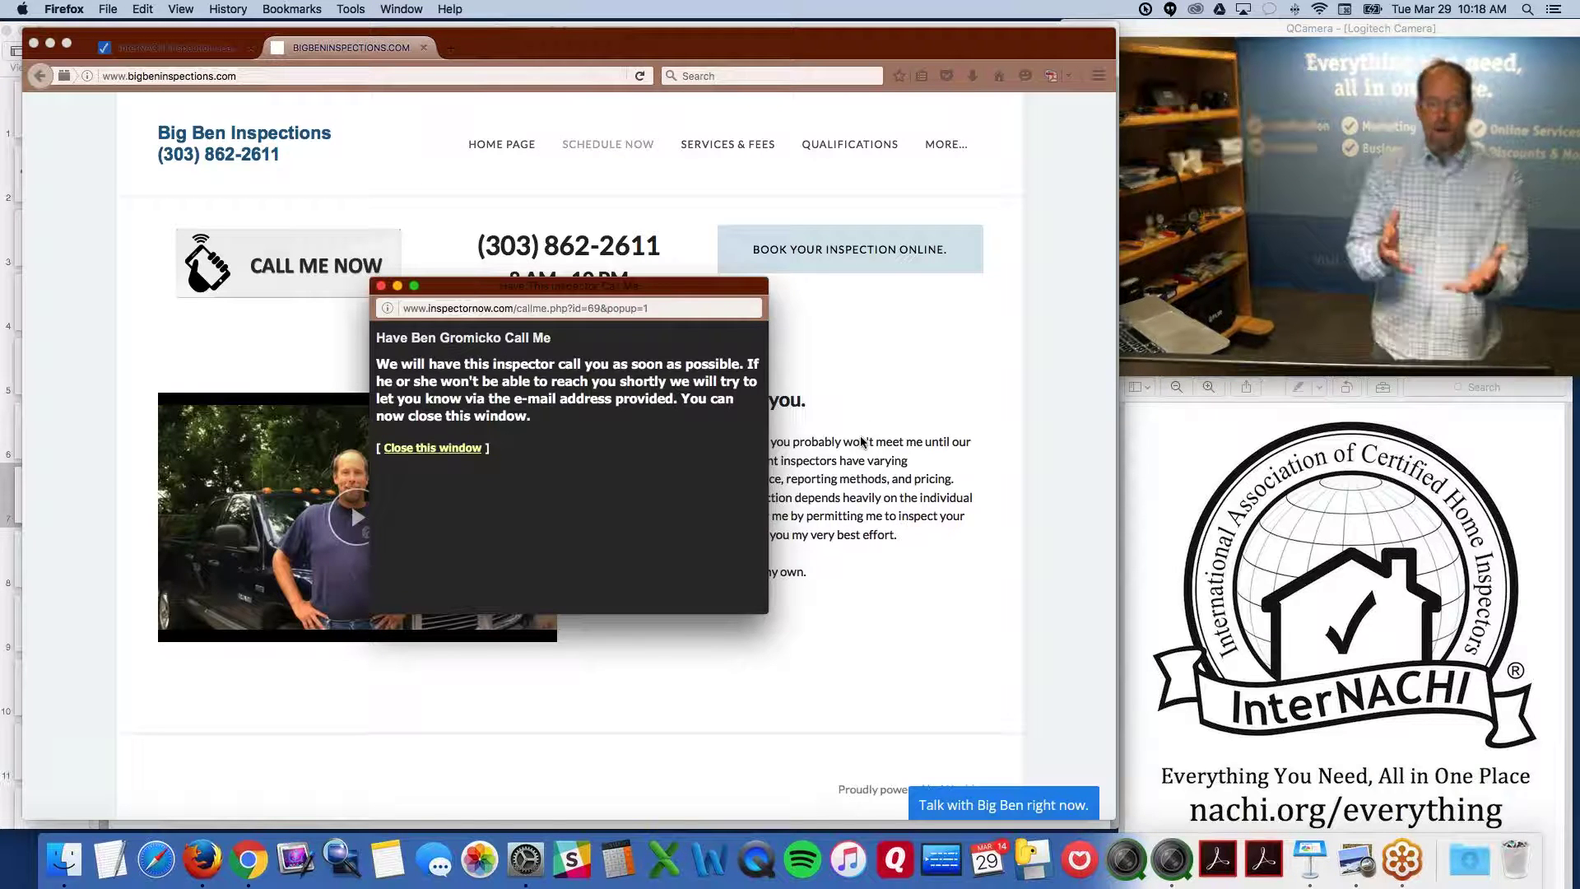
click(818, 412)
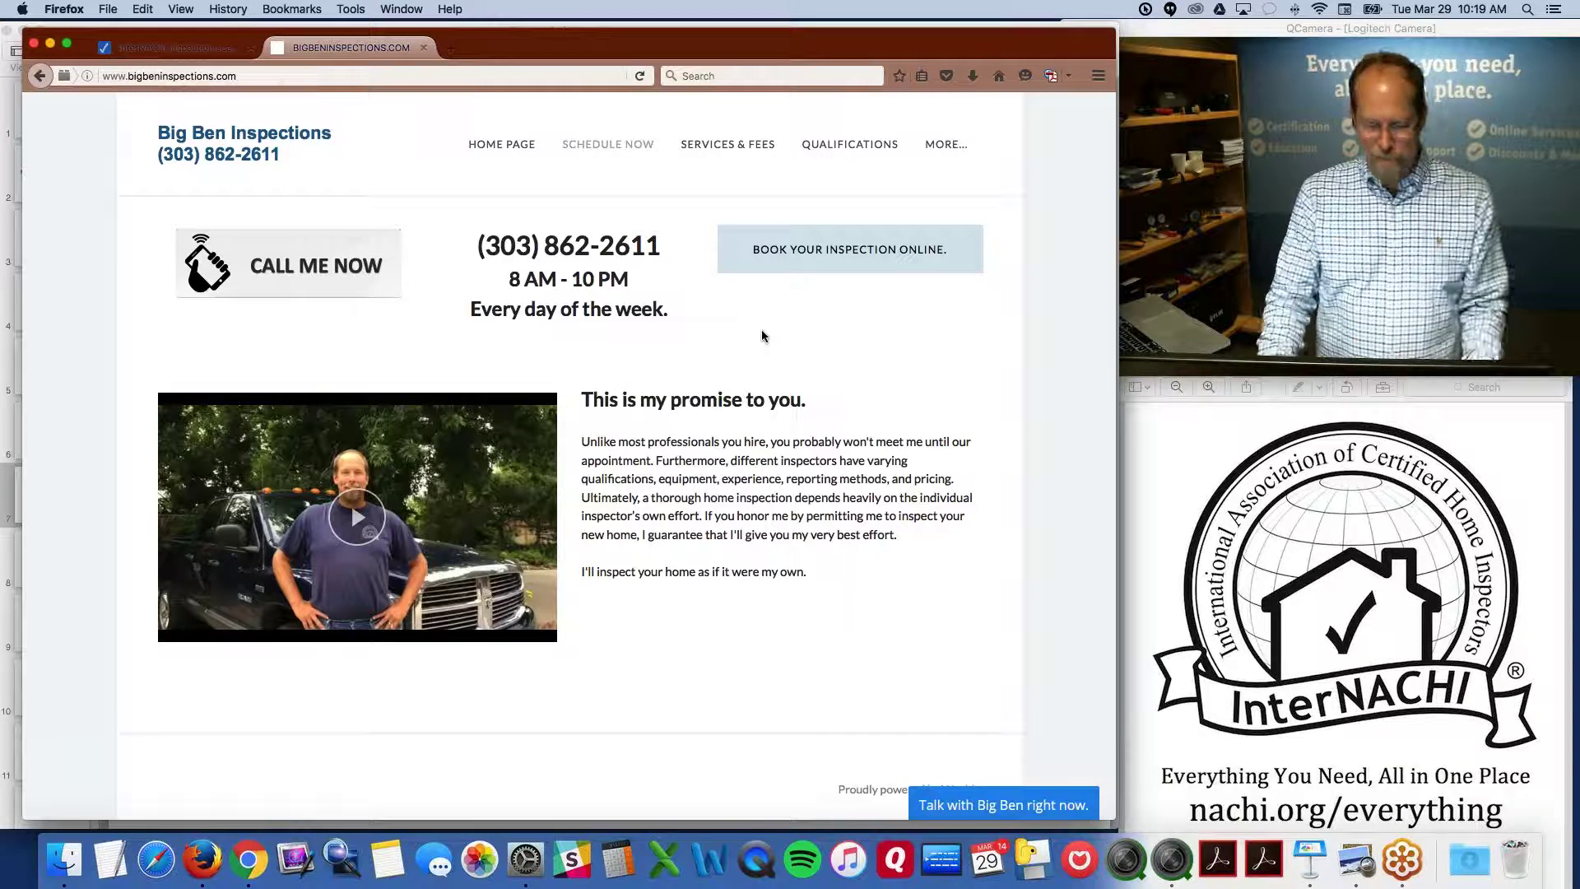
key(alt+super+8)
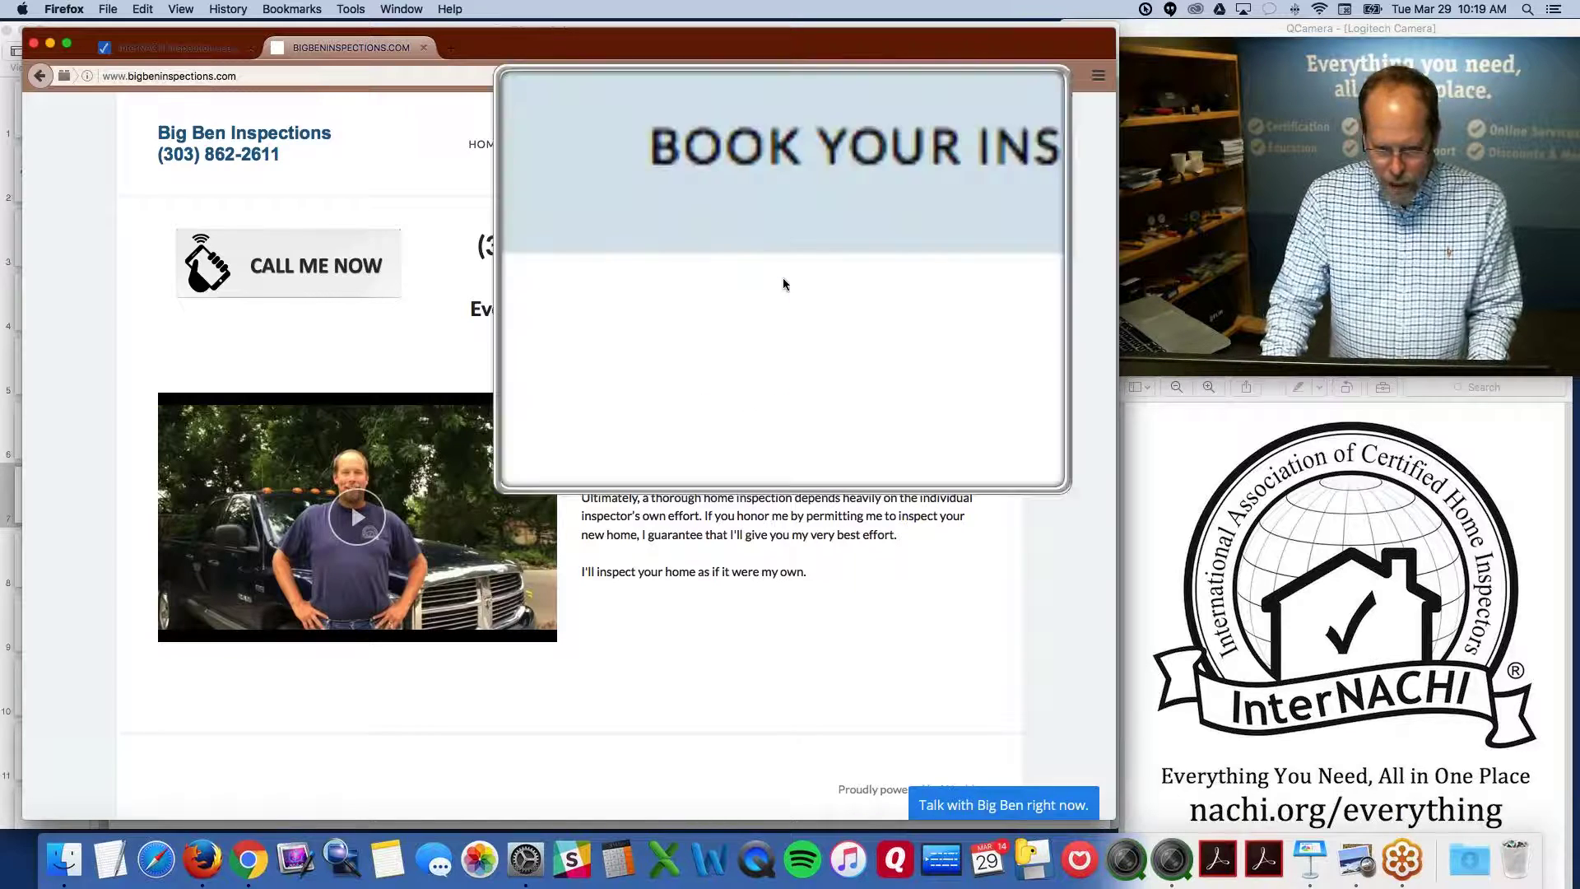
key(alt+super+8)
key(alt+super+8)
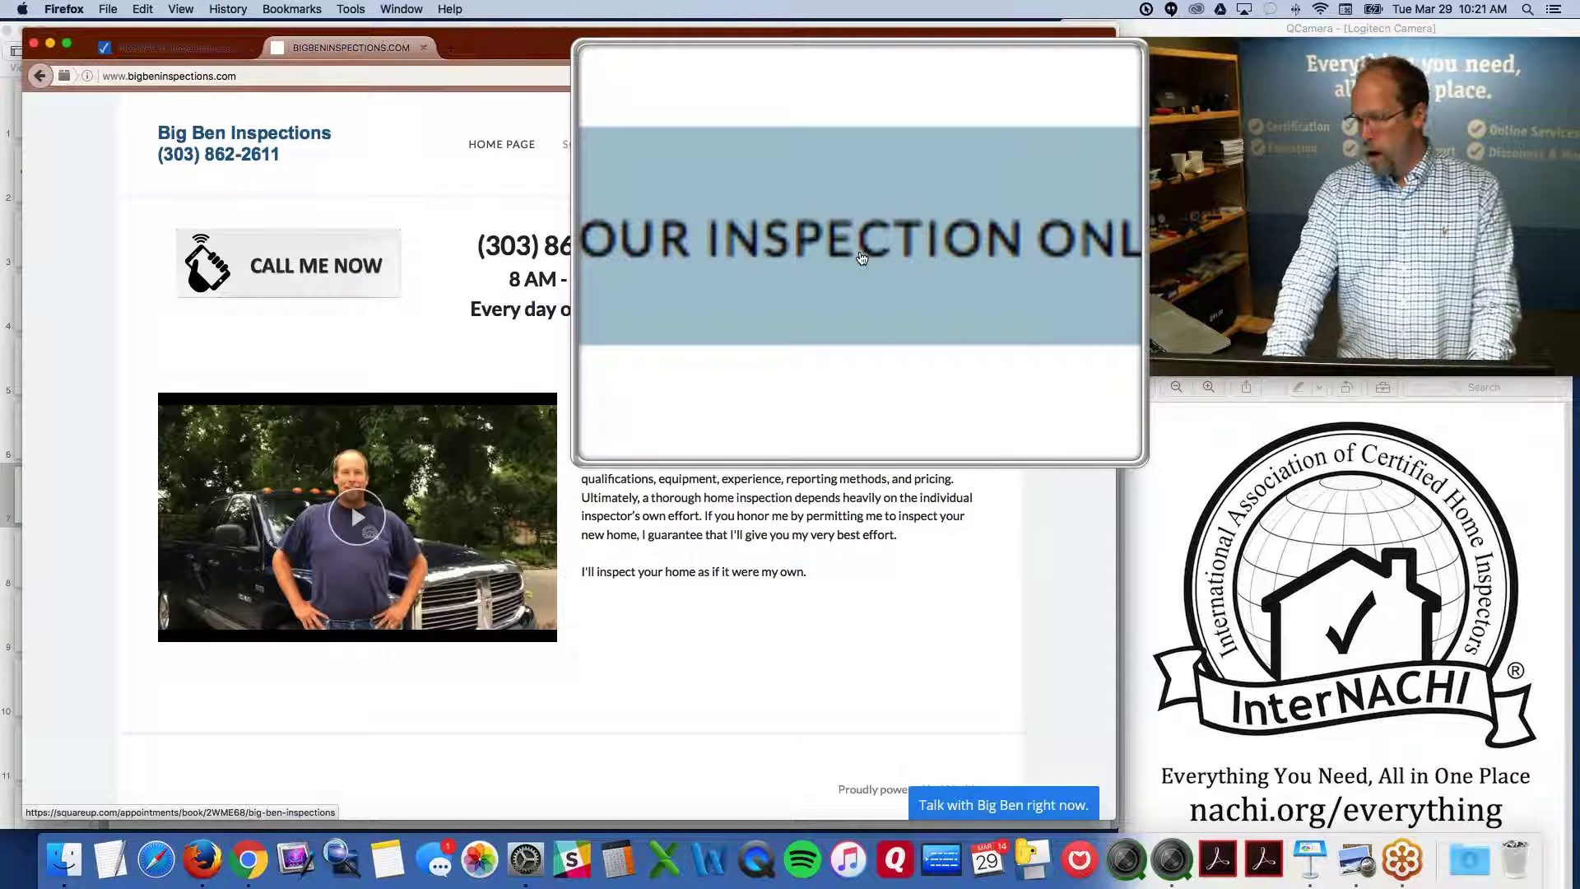
Open the Square online booking page and choose BOOK NOW for Certified Home Inspection
click(861, 258)
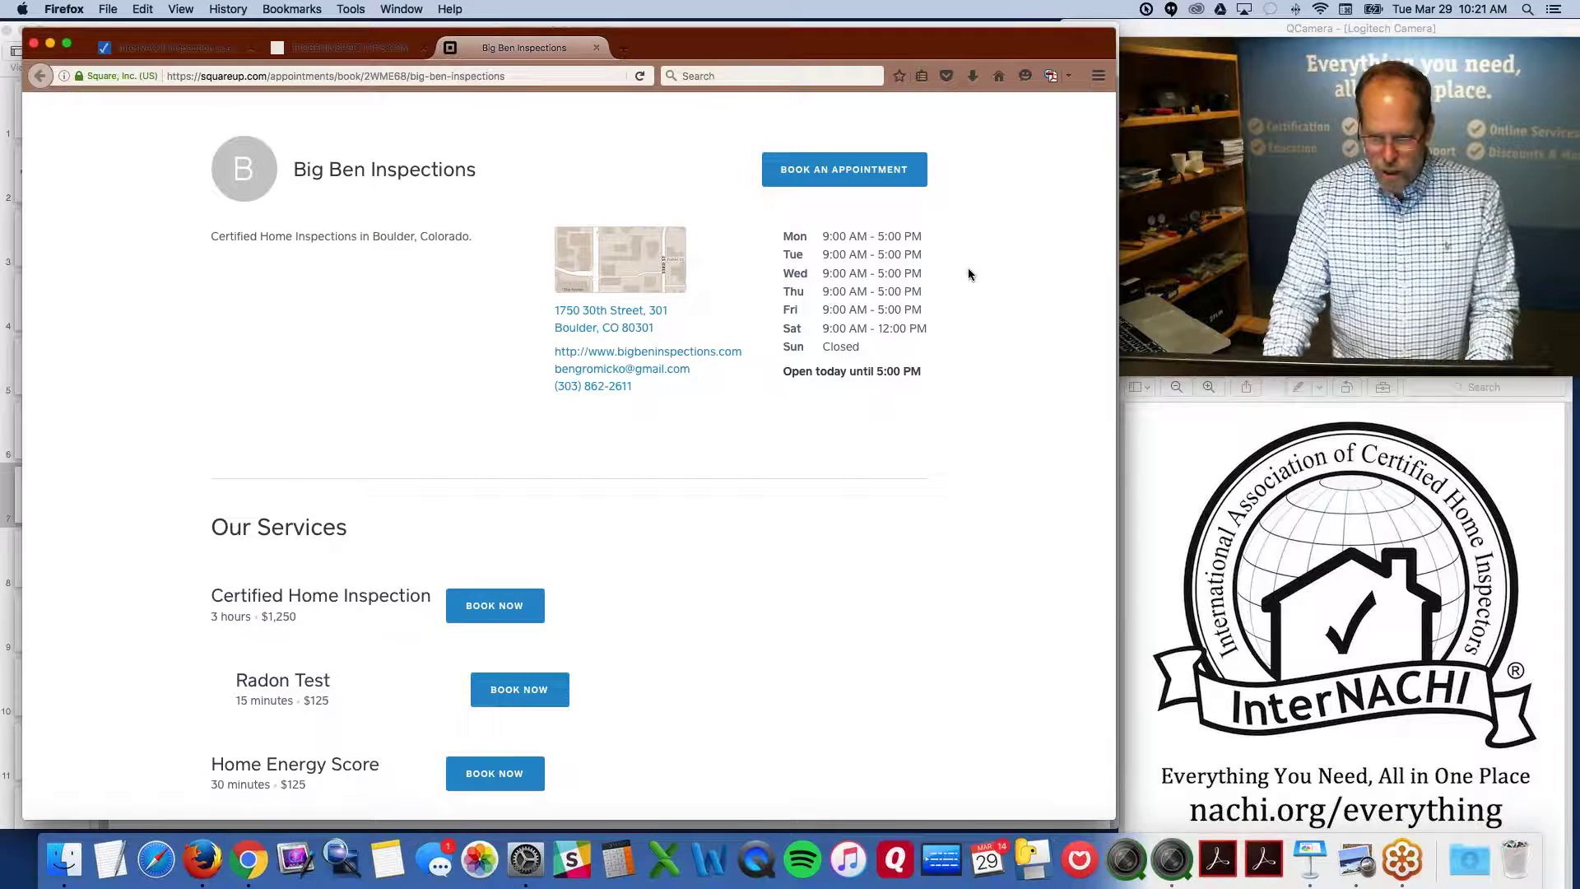
key(alt+super+8)
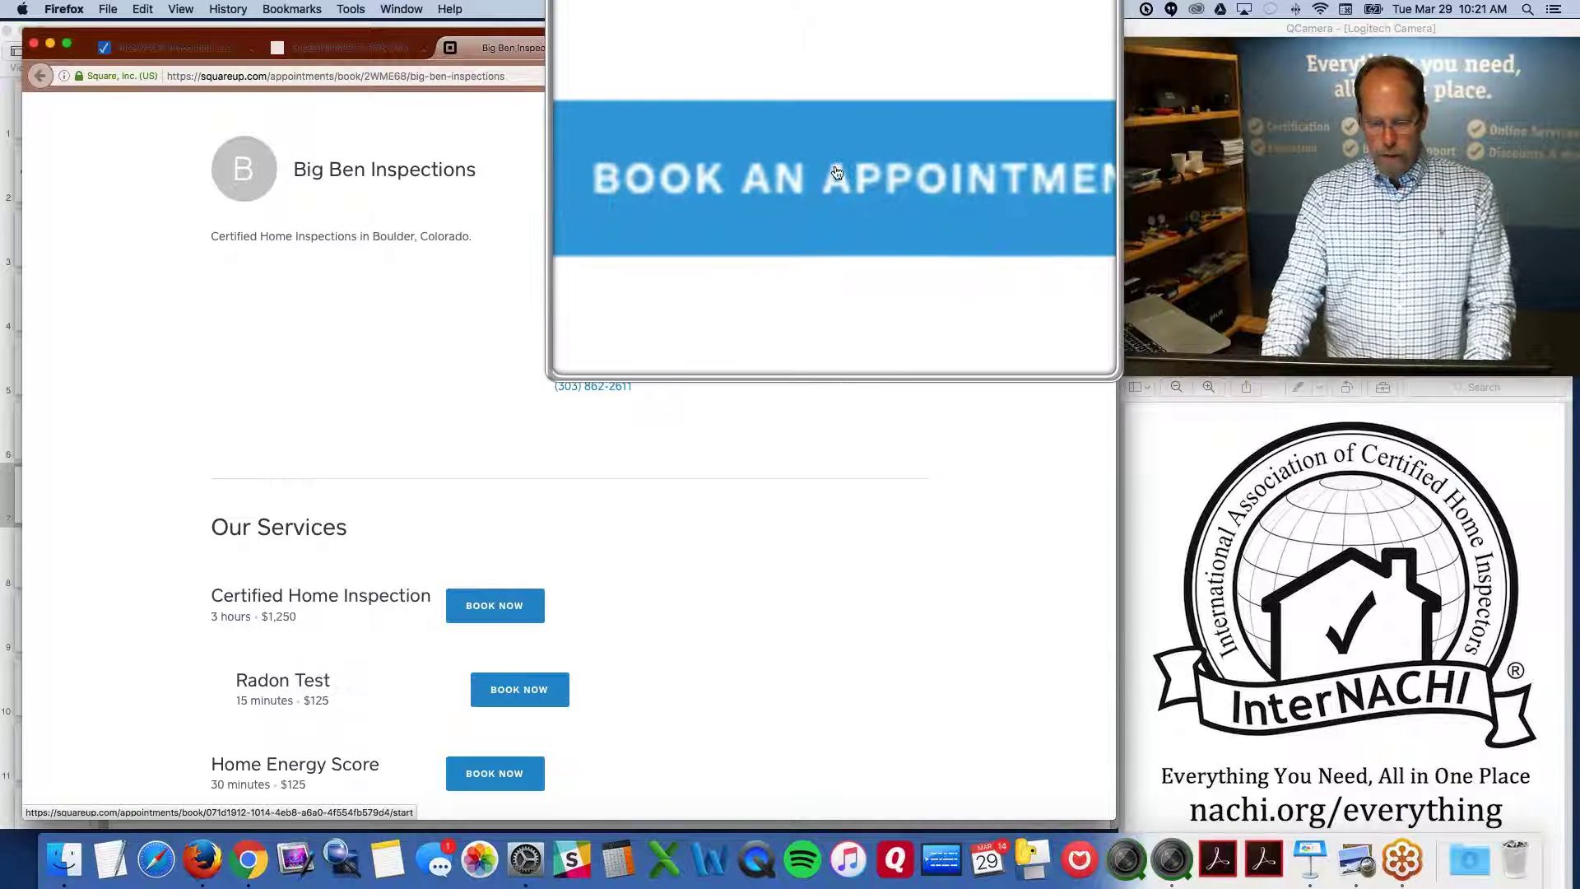
key(alt+super+8)
scroll(836, 171, down, 3)
scroll(835, 171, up, 3)
key(alt+super+8)
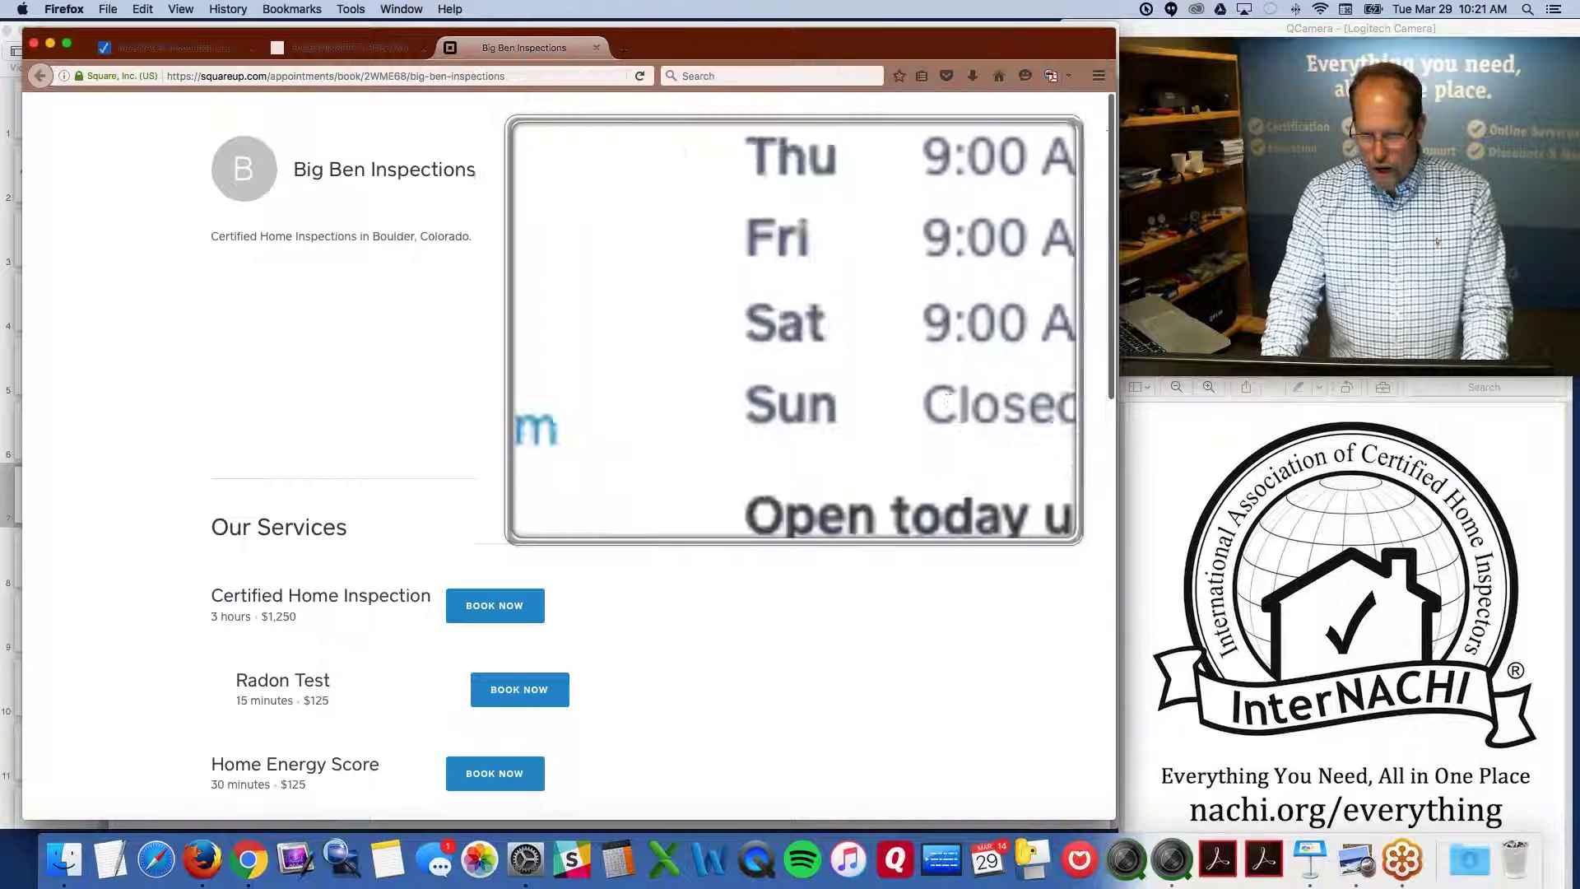
key(alt+super+8)
scroll(550, 571, down, 3)
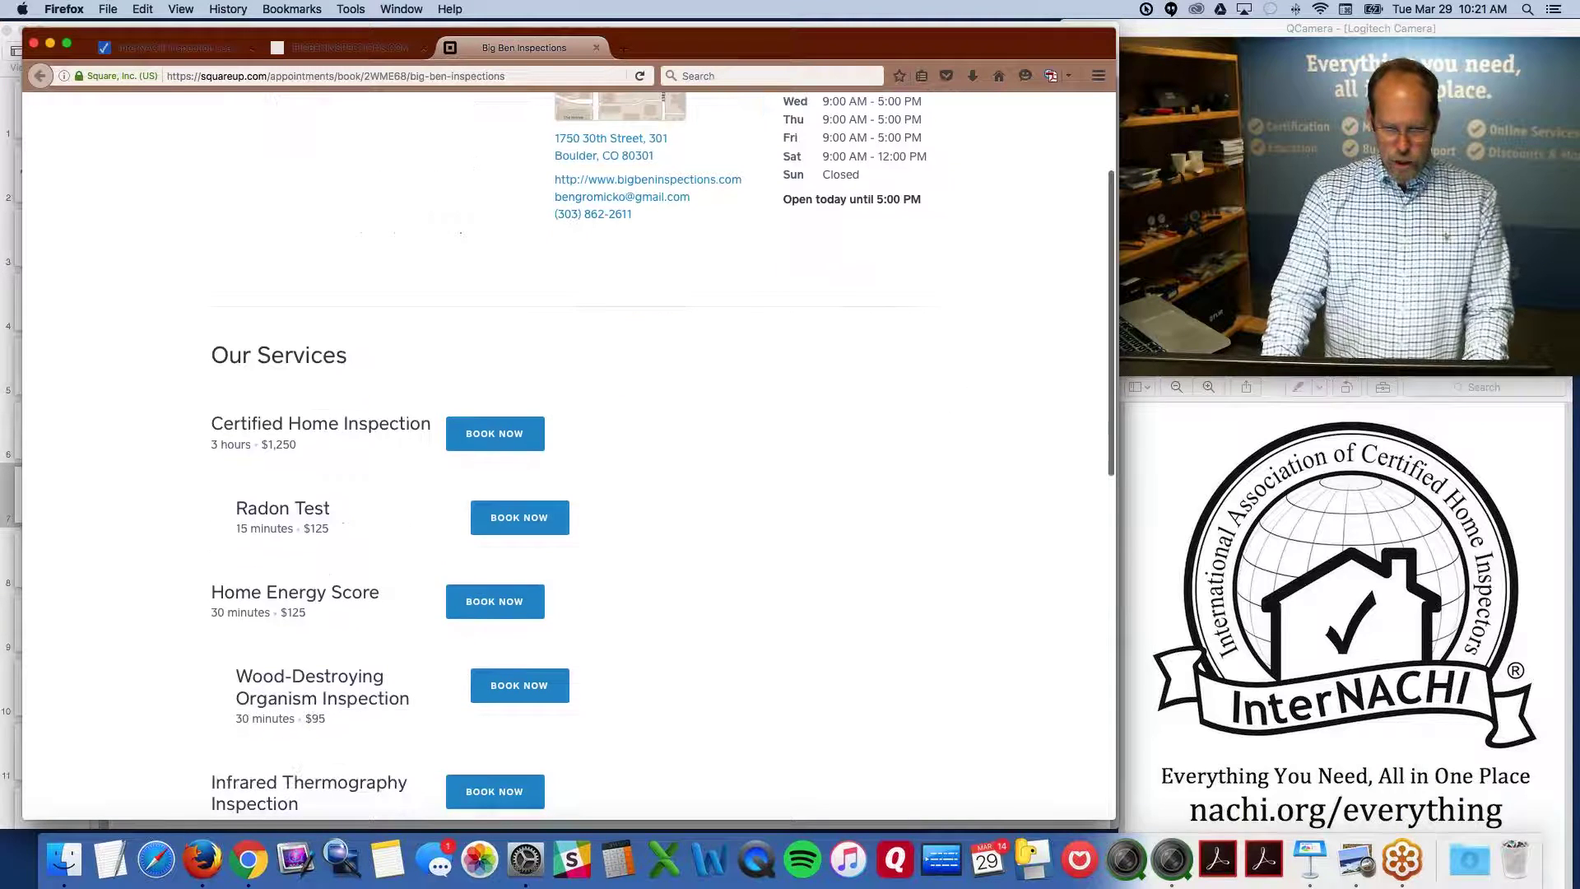
key(alt+super+8)
click(510, 434)
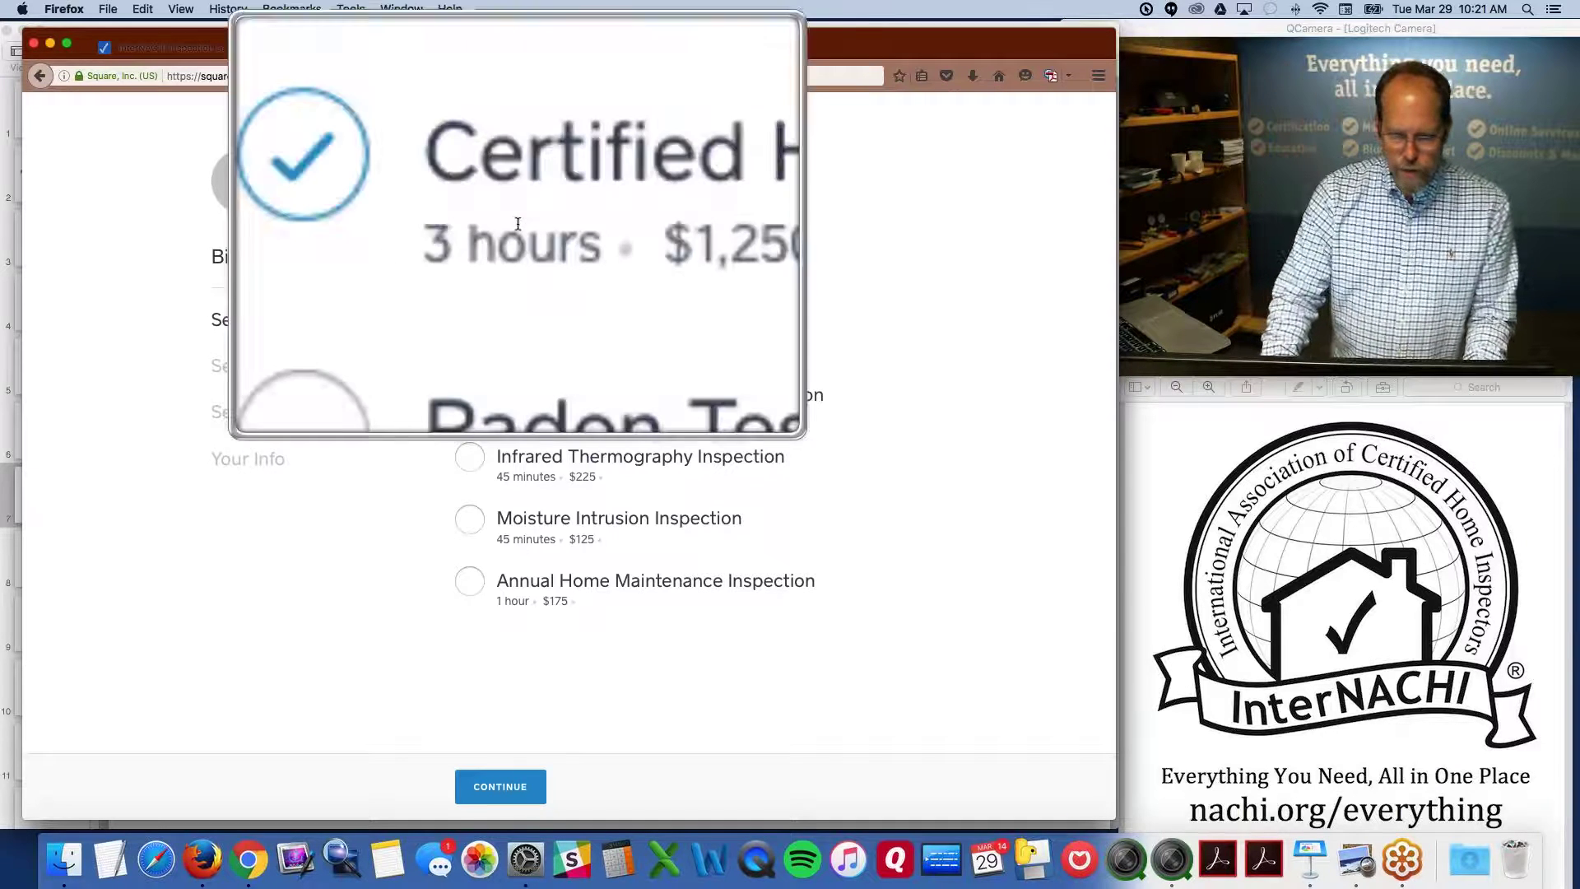
Add Radon Test, Wood-Destroying Organism and Home Energy Score, book with Nick, pick March 30, 2016
click(470, 276)
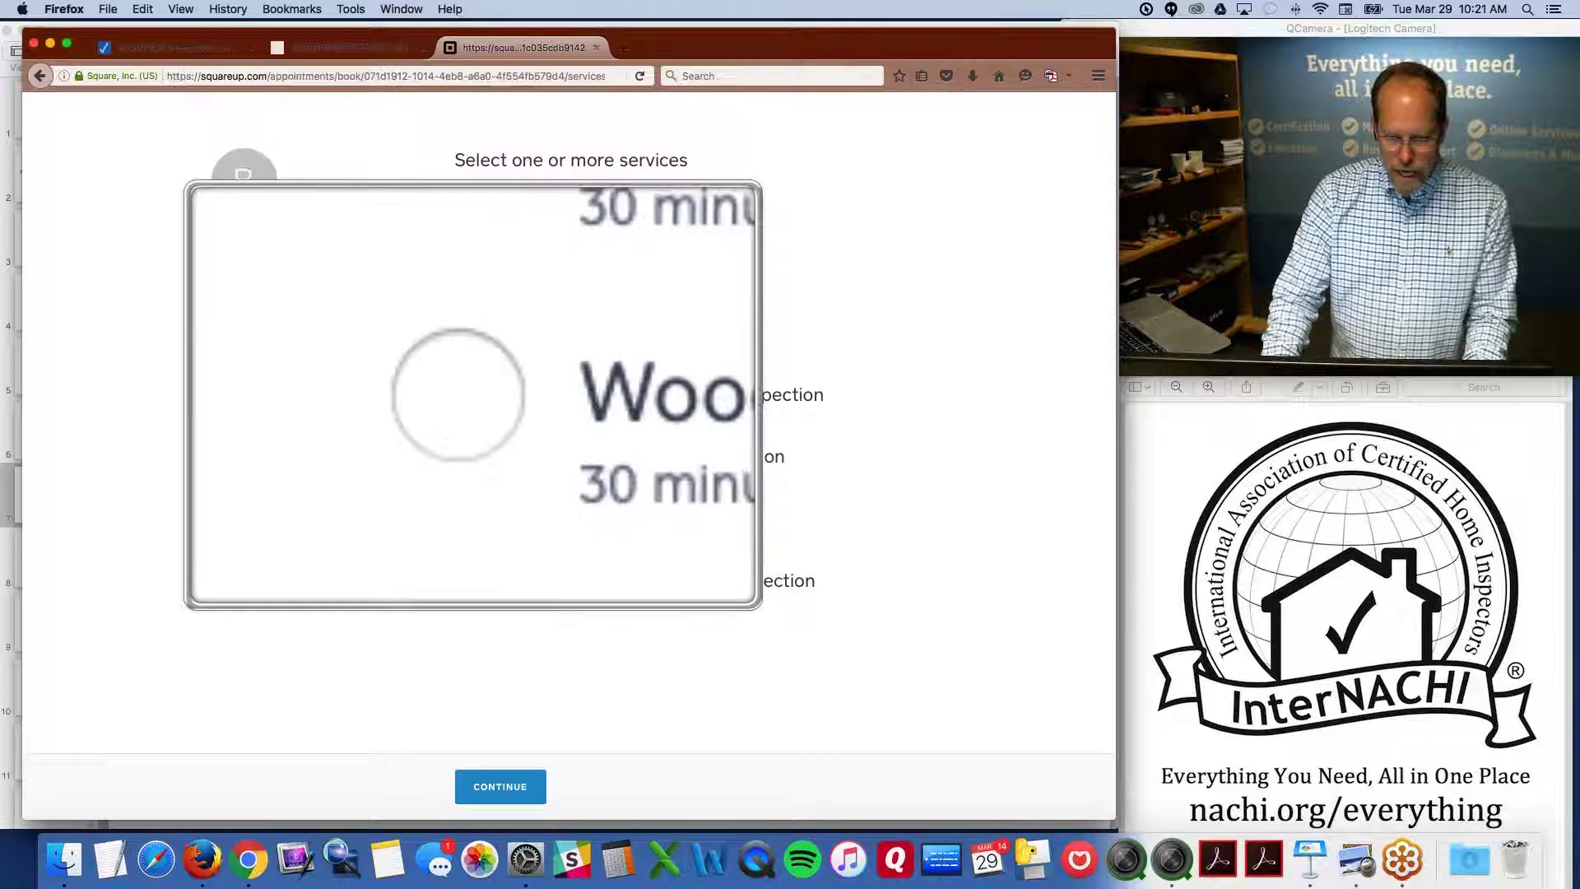
click(476, 405)
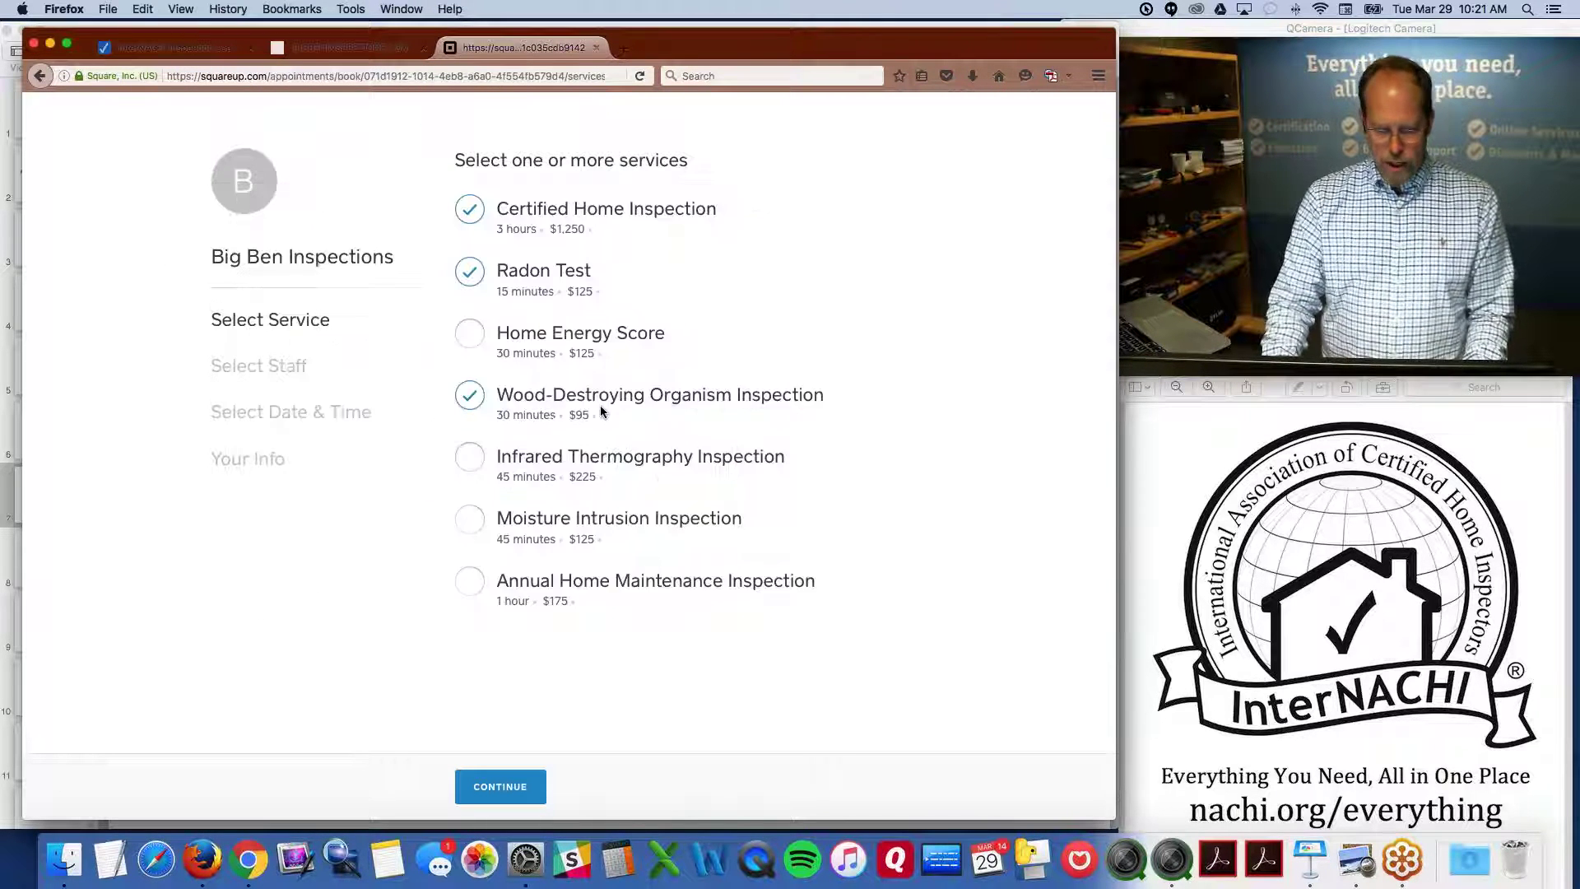
click(472, 337)
click(527, 788)
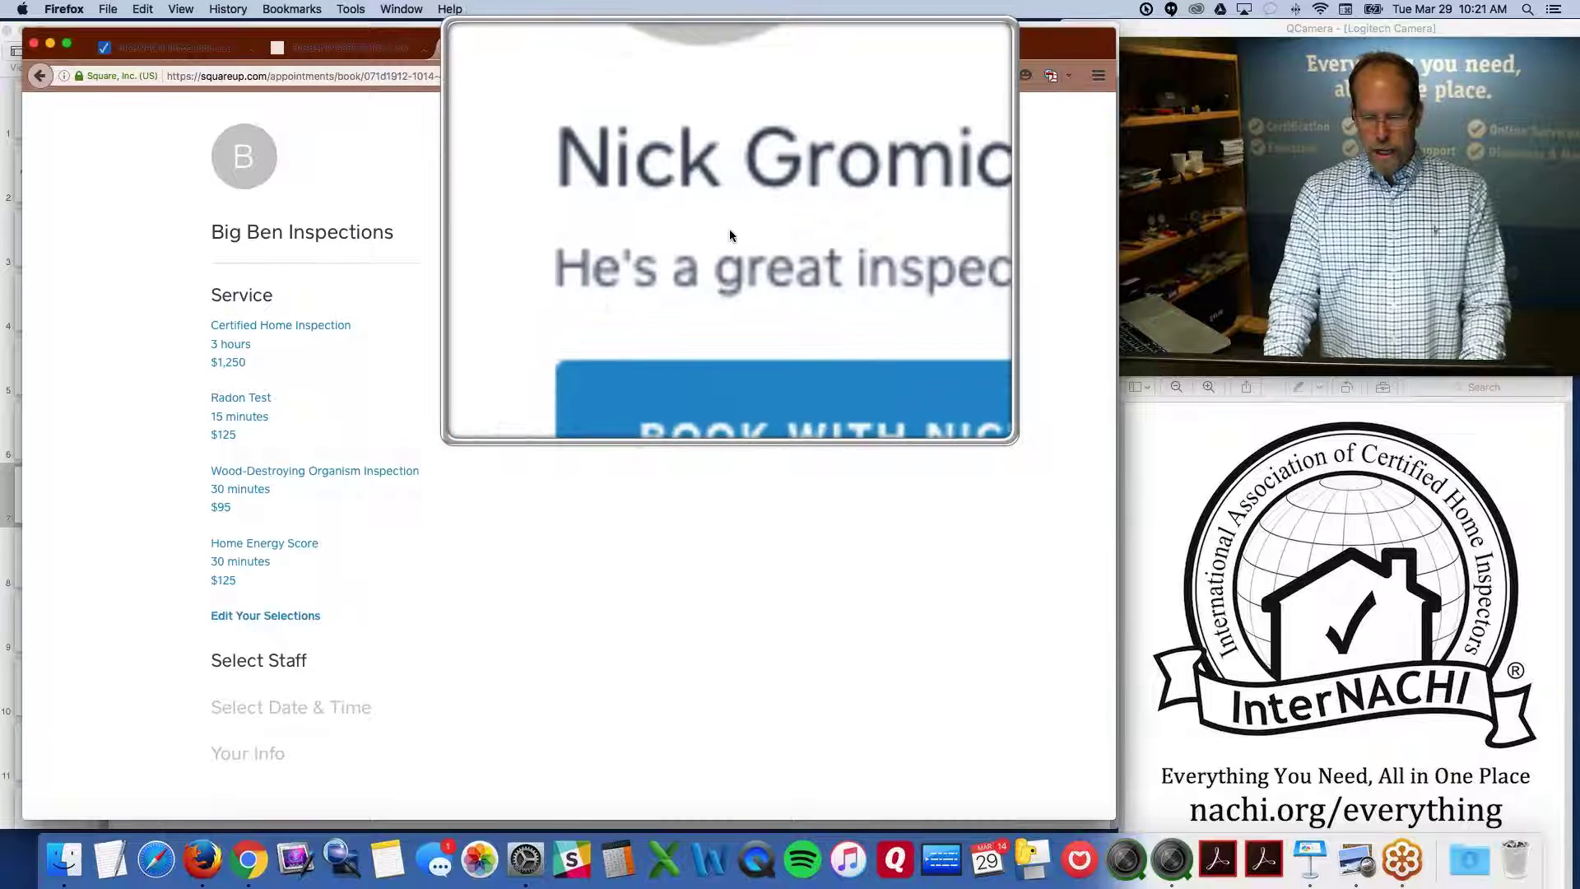
click(758, 284)
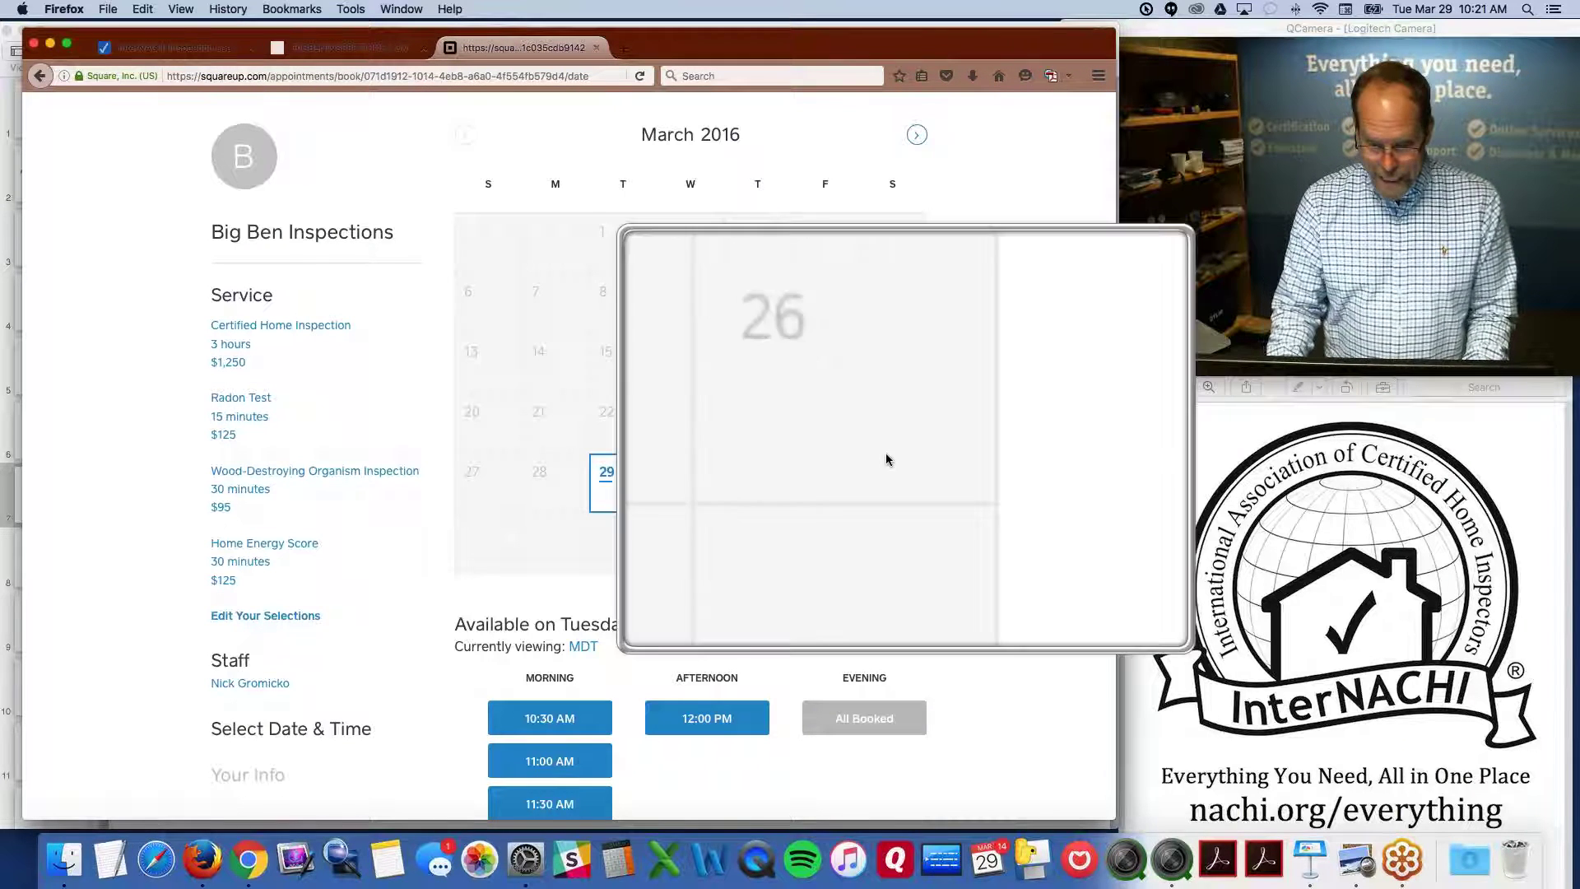
click(710, 485)
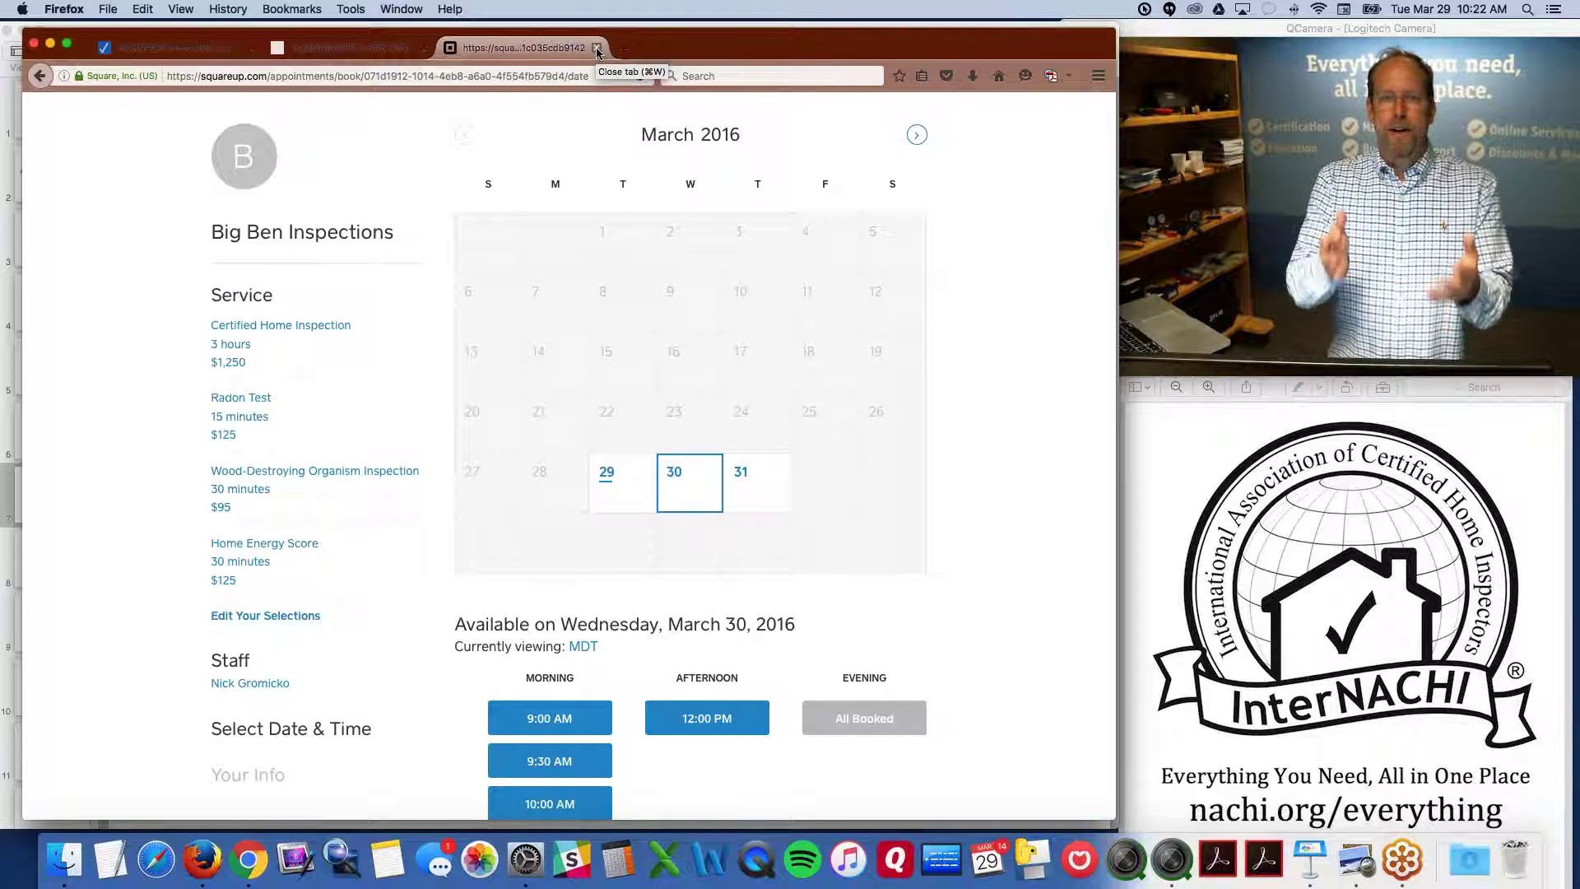
Close the Square booking tab and scroll through the Services & Fees prices
click(597, 49)
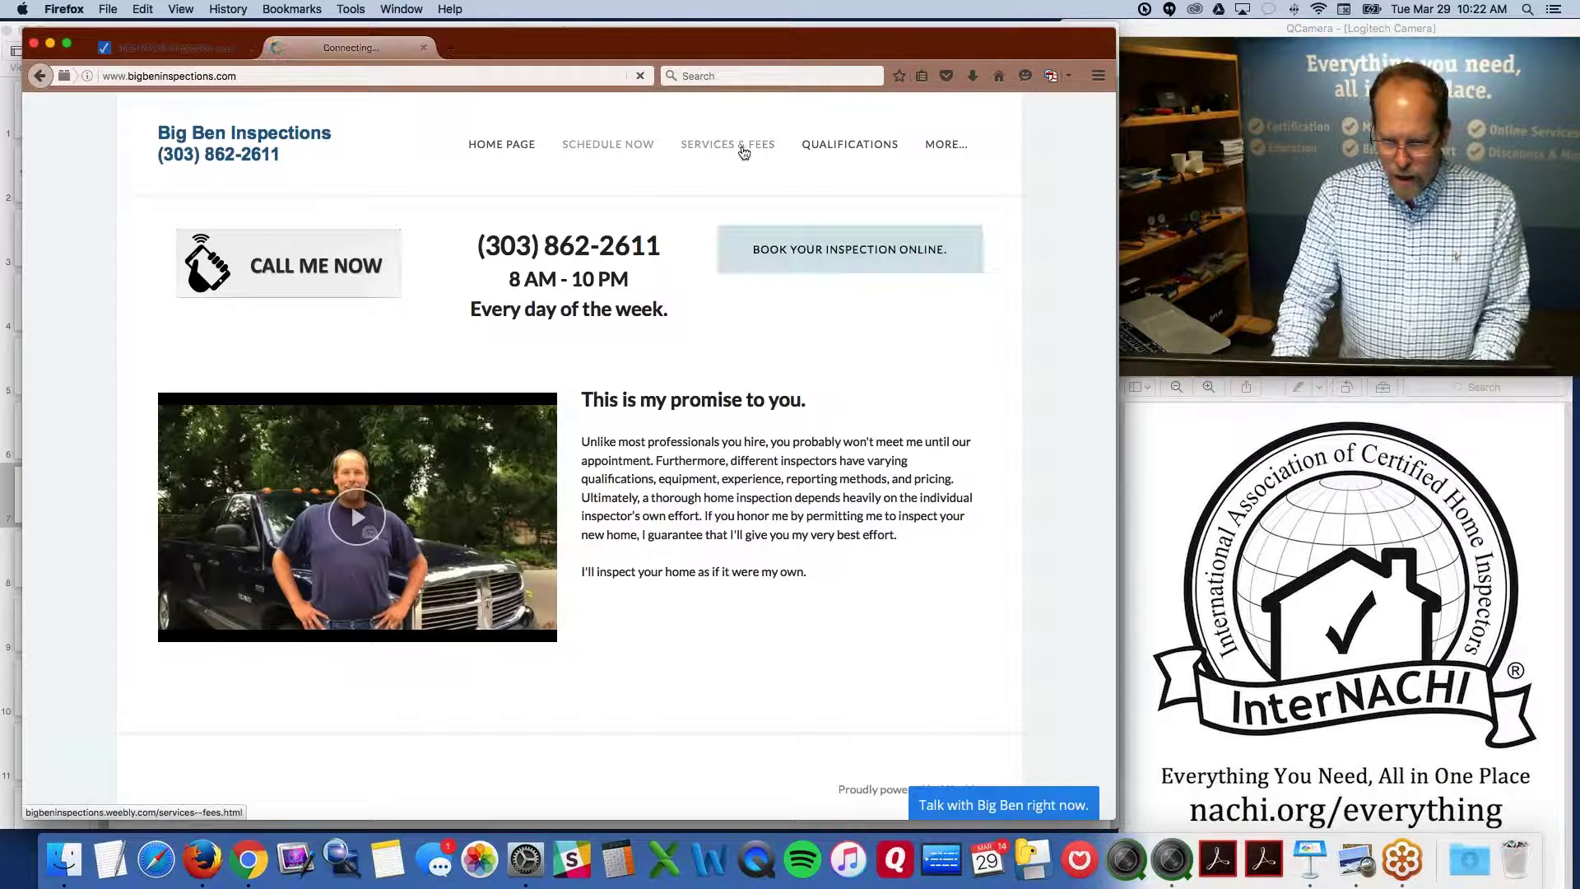
click(740, 146)
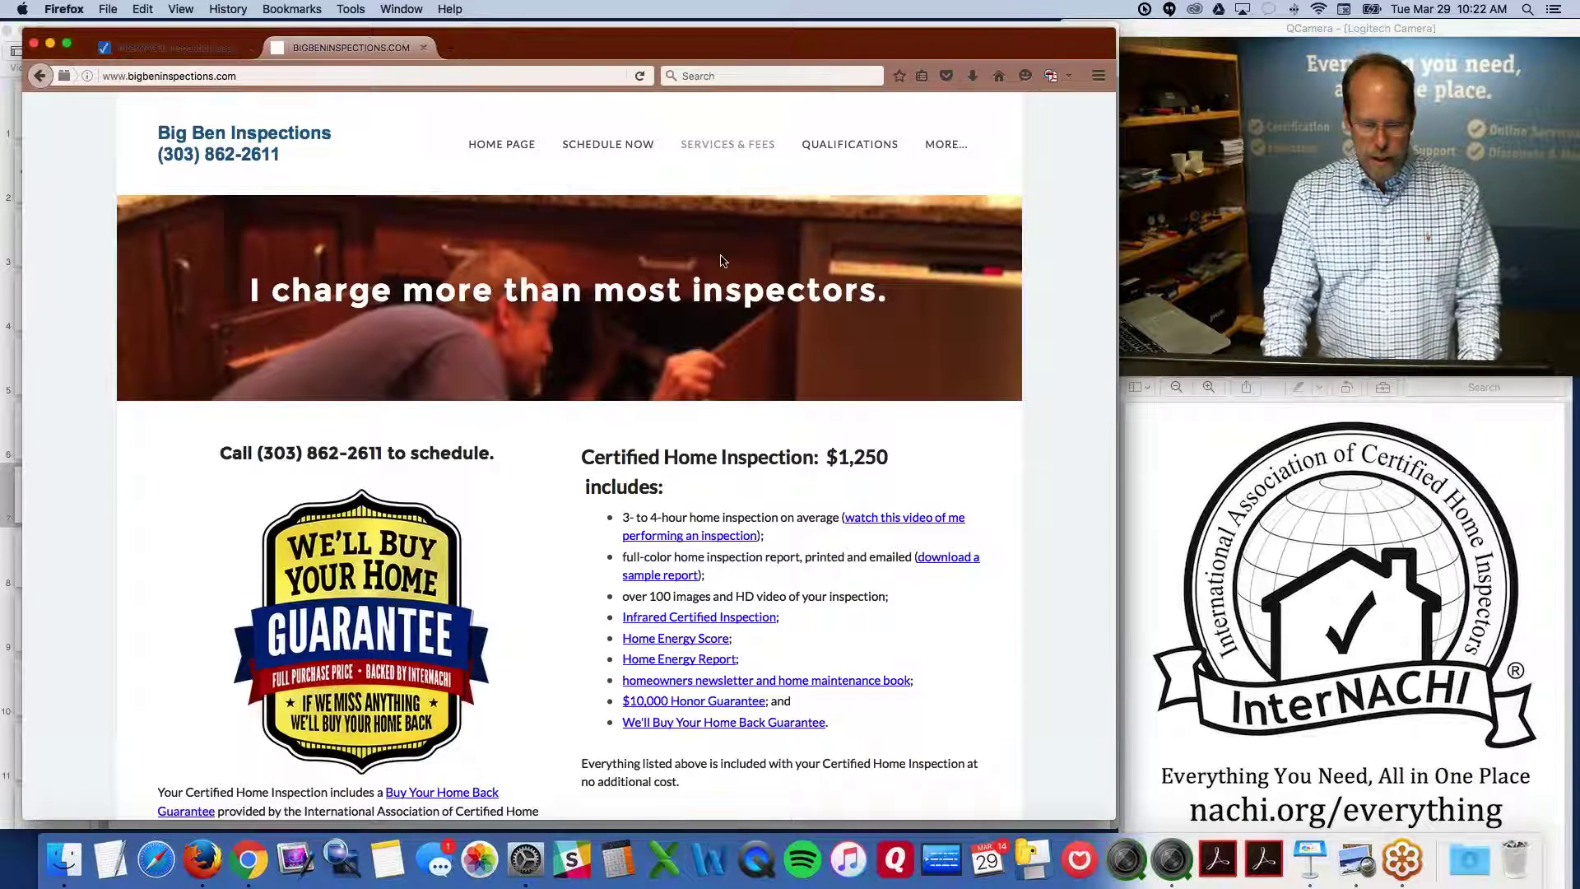
scroll(722, 264, down, 2)
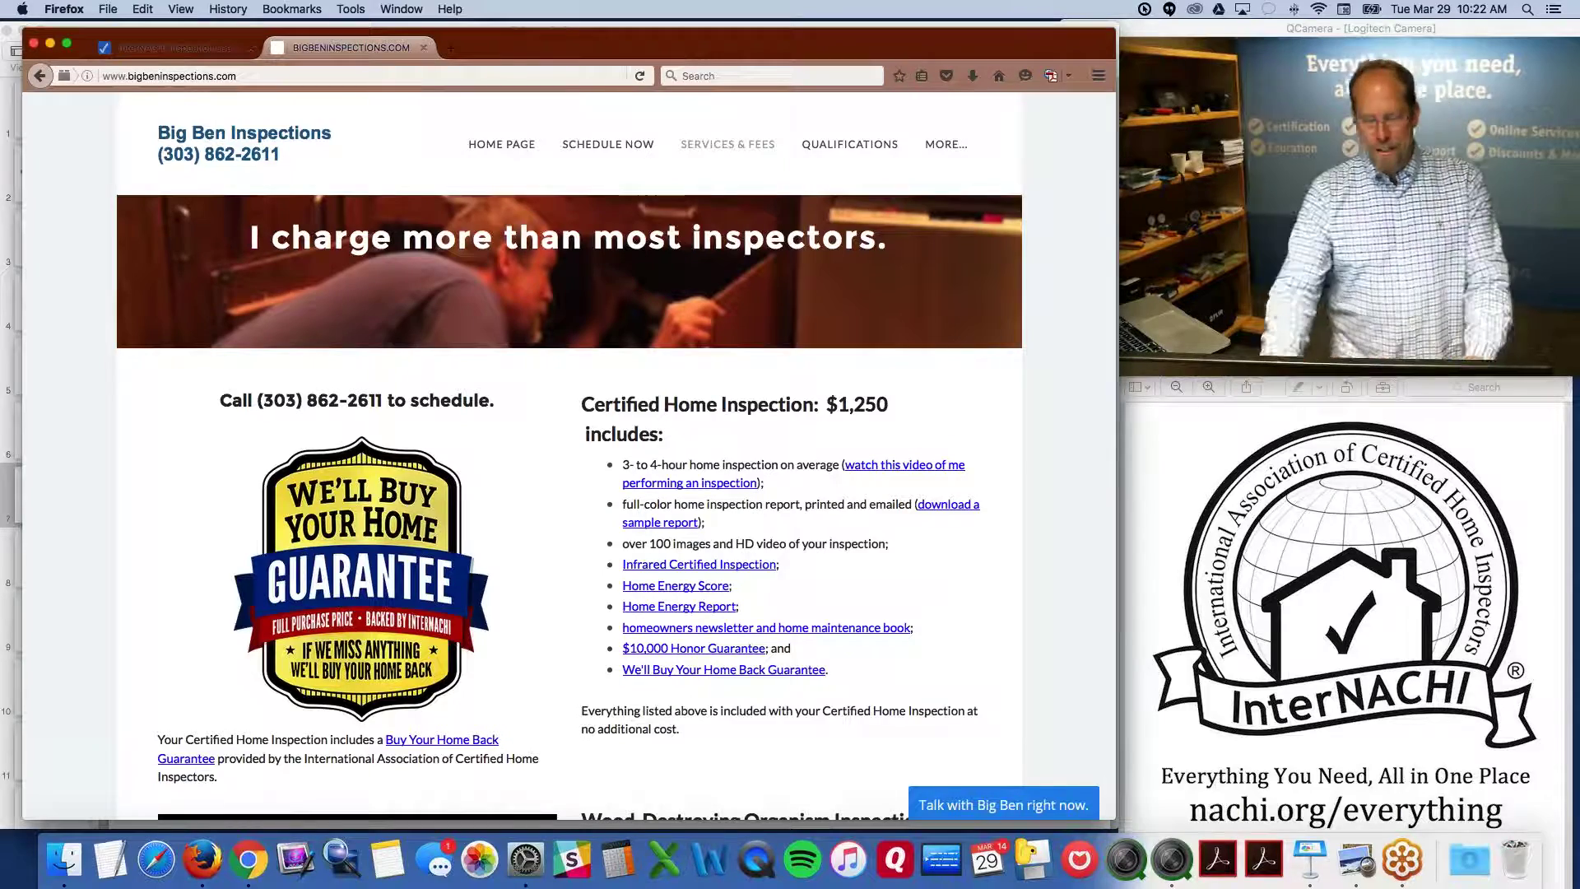
scroll(732, 296, down, 2)
scroll(729, 289, down, 3)
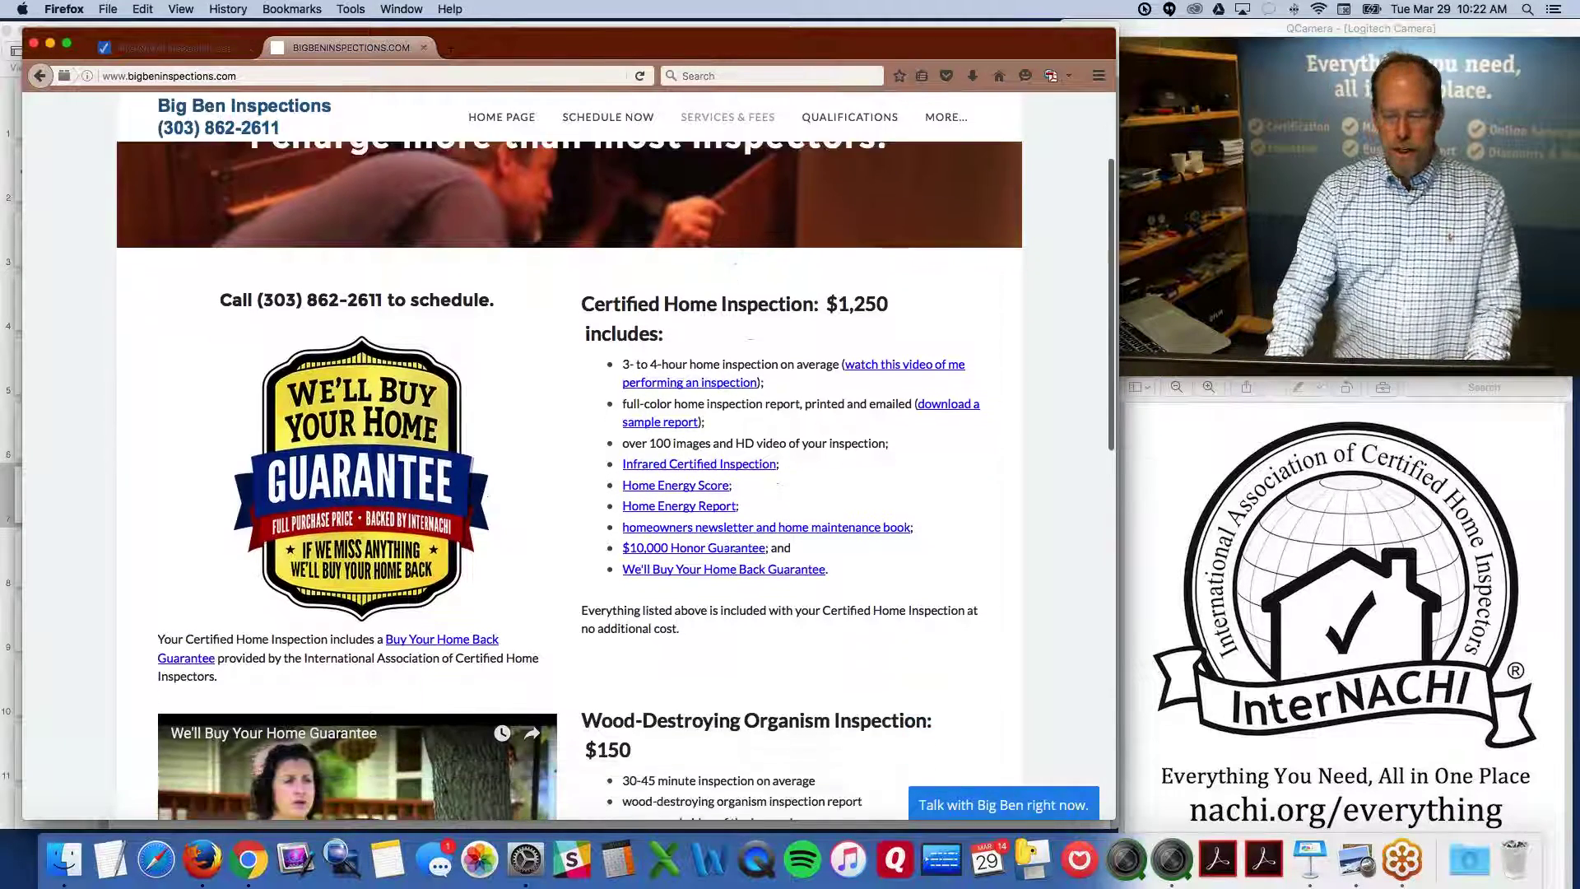
scroll(1050, 316, down, 3)
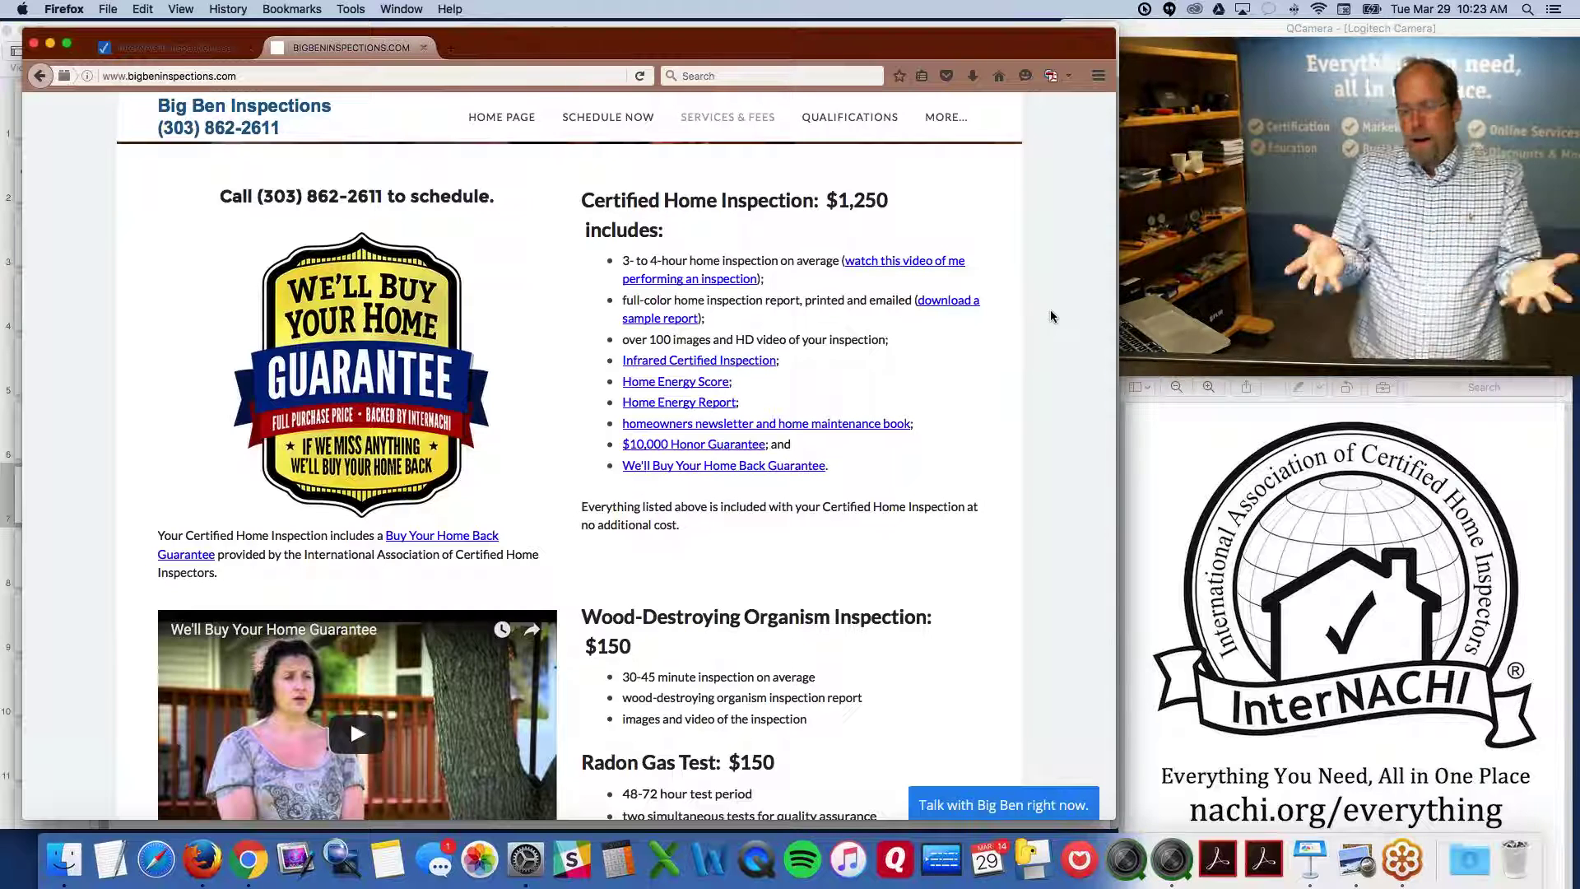
View the published Services & Fees page listing the $1,250 inspection's included items
key(alt+super+8)
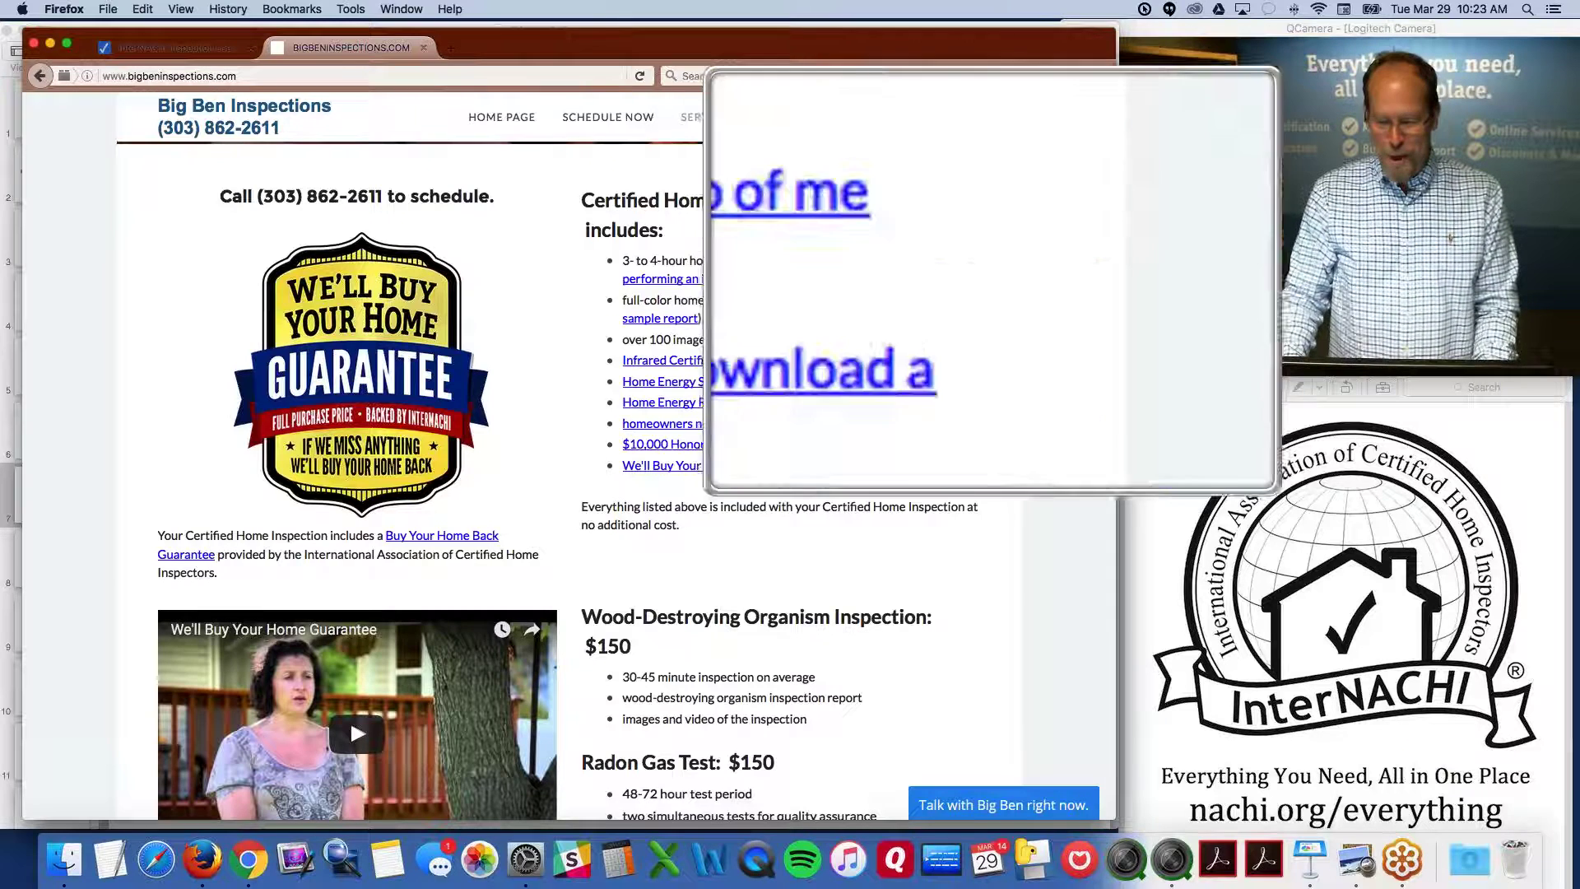
key(alt+super+8)
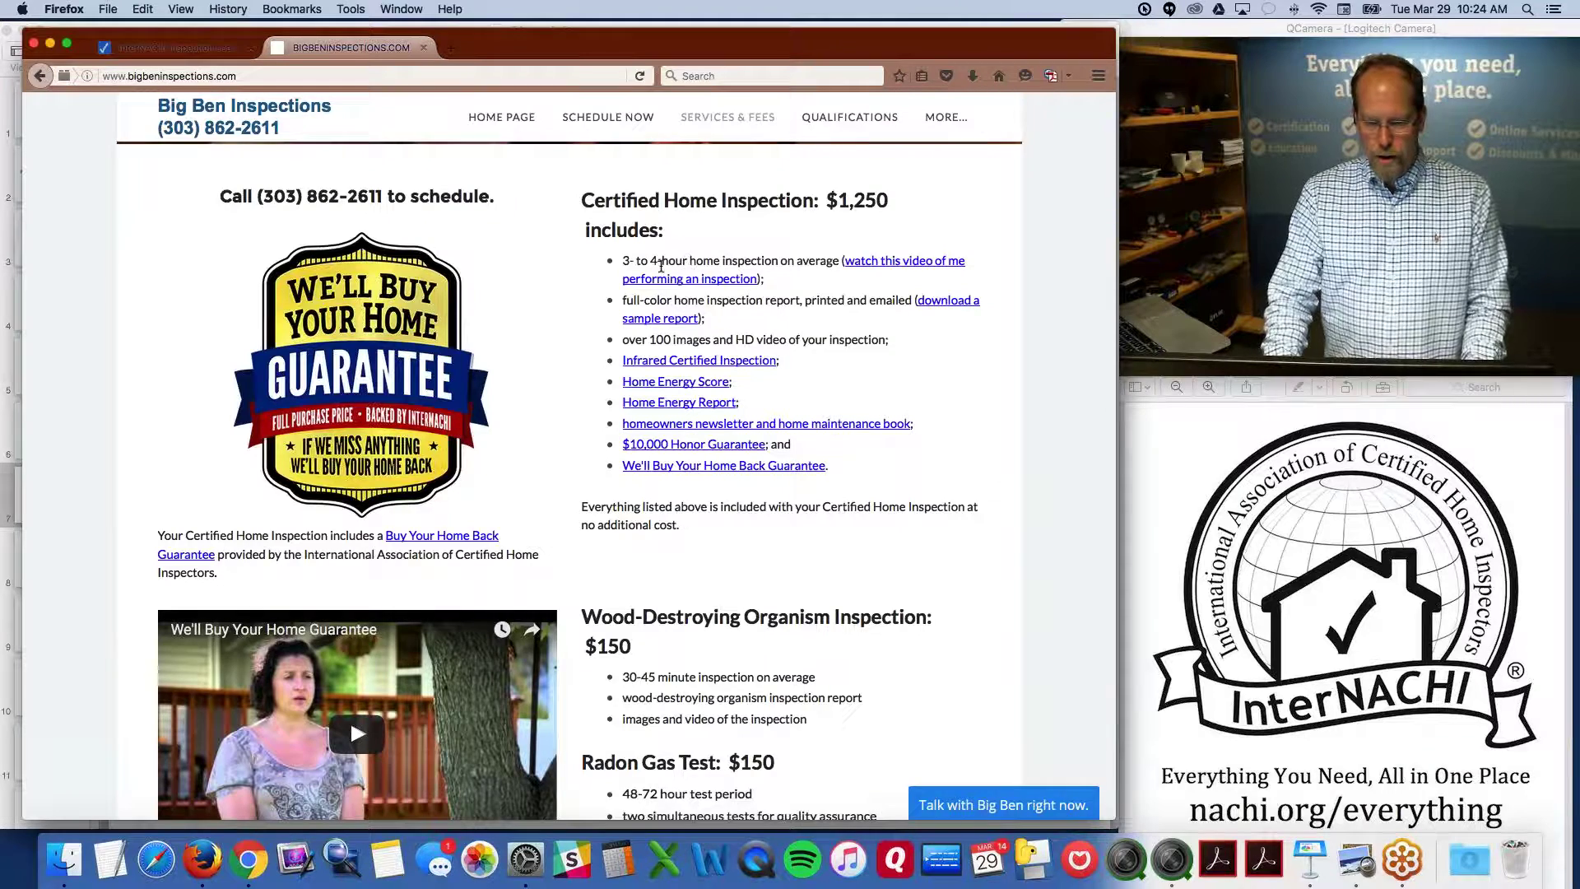
scroll(668, 265, up, 2)
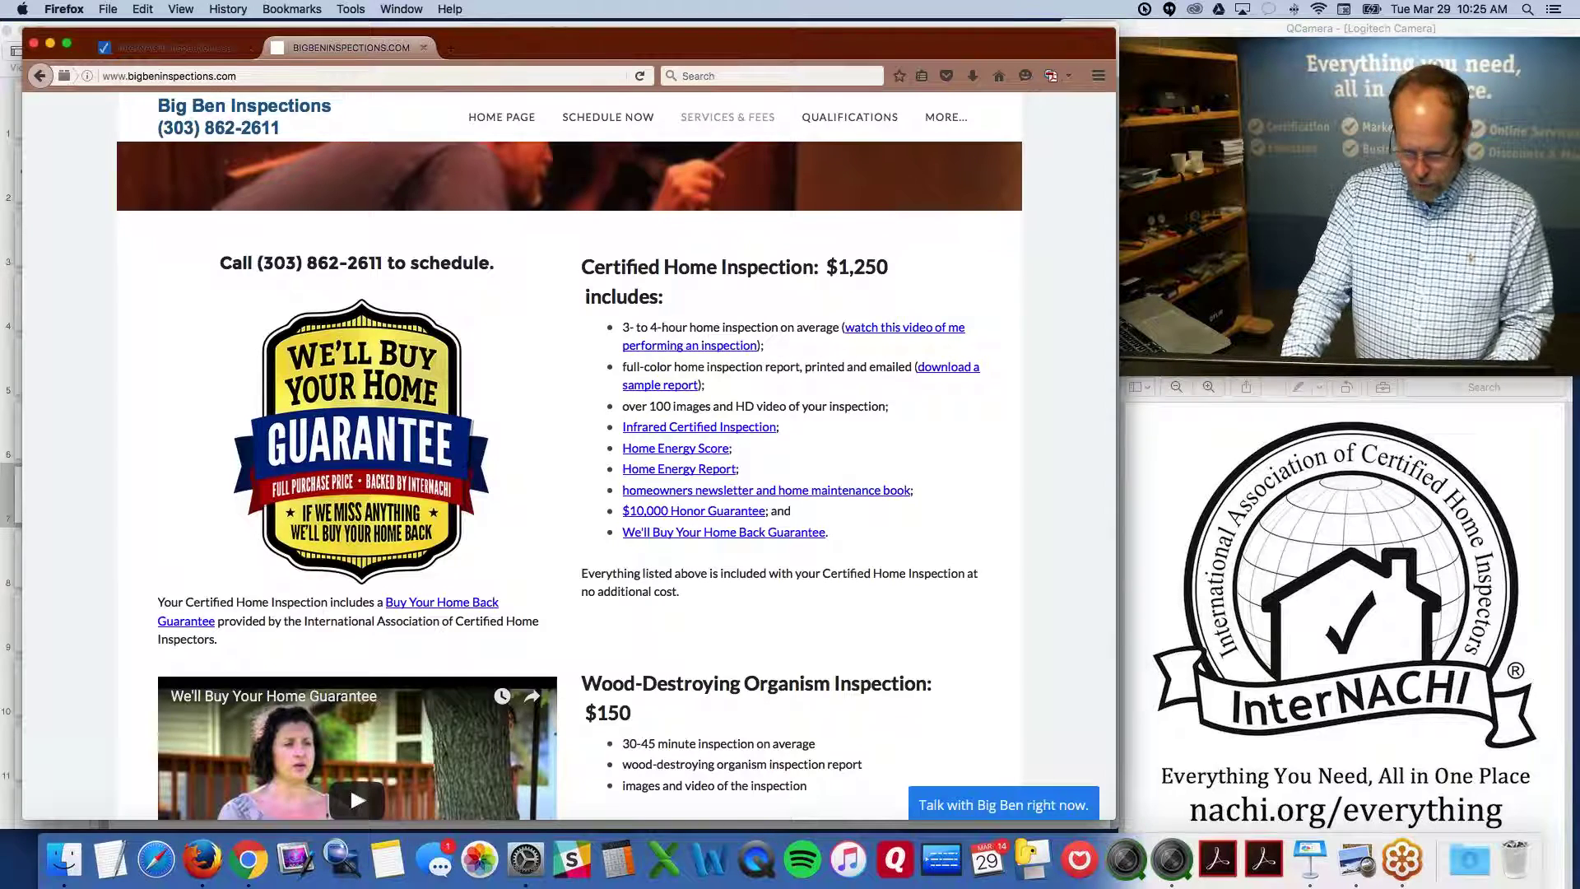
Scroll to the Services & Fees photo slideshow, then close the Big Ben Inspections tab
key(alt+super+8)
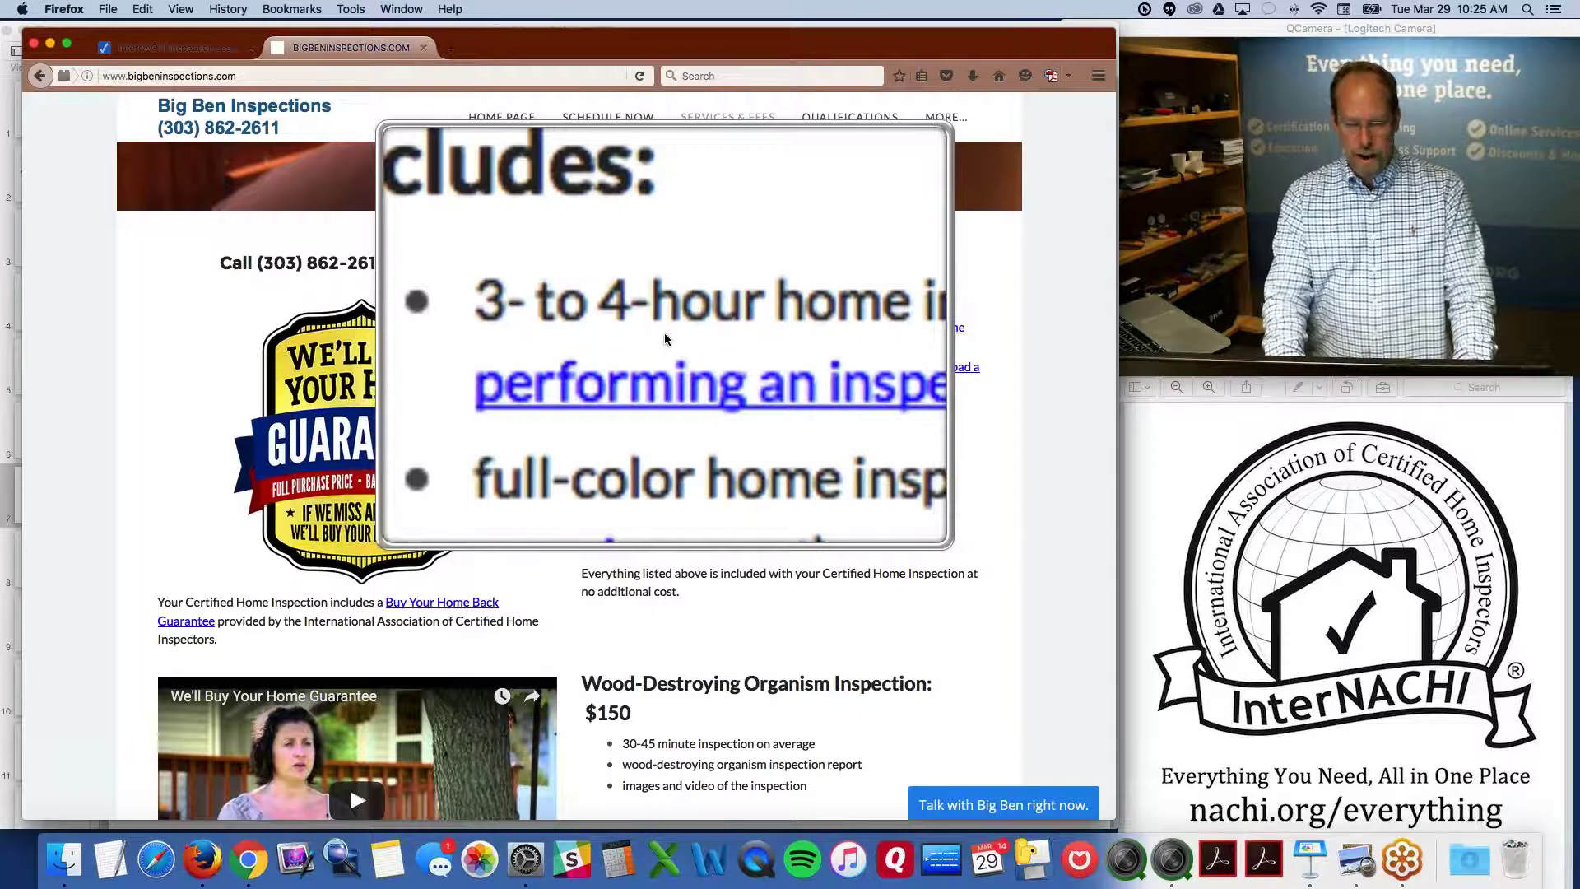
key(alt+super+8)
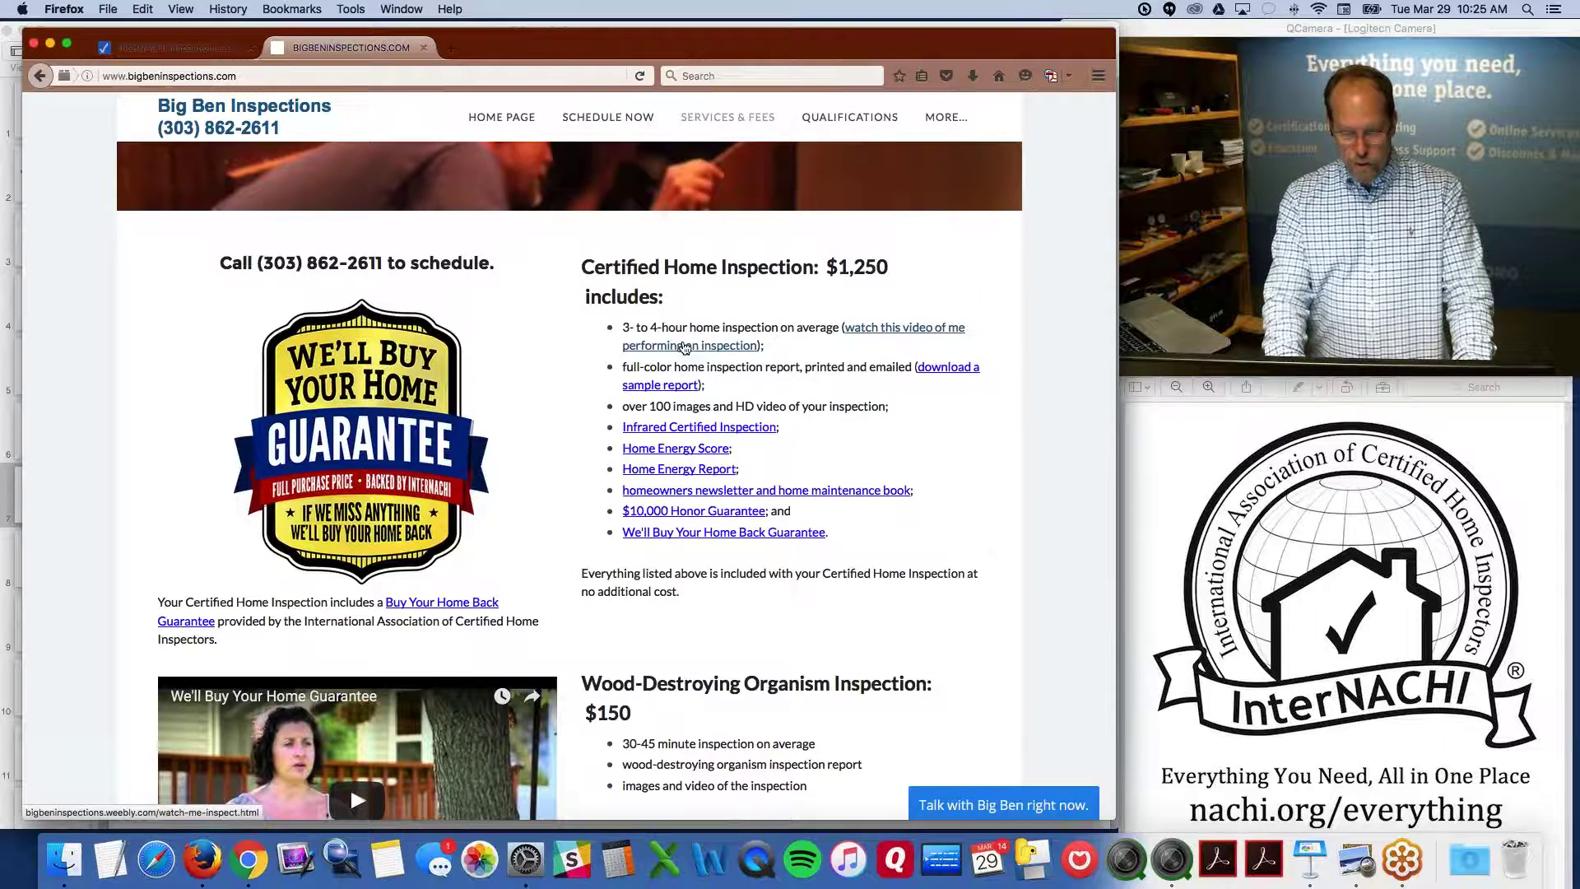
key(alt+super+8)
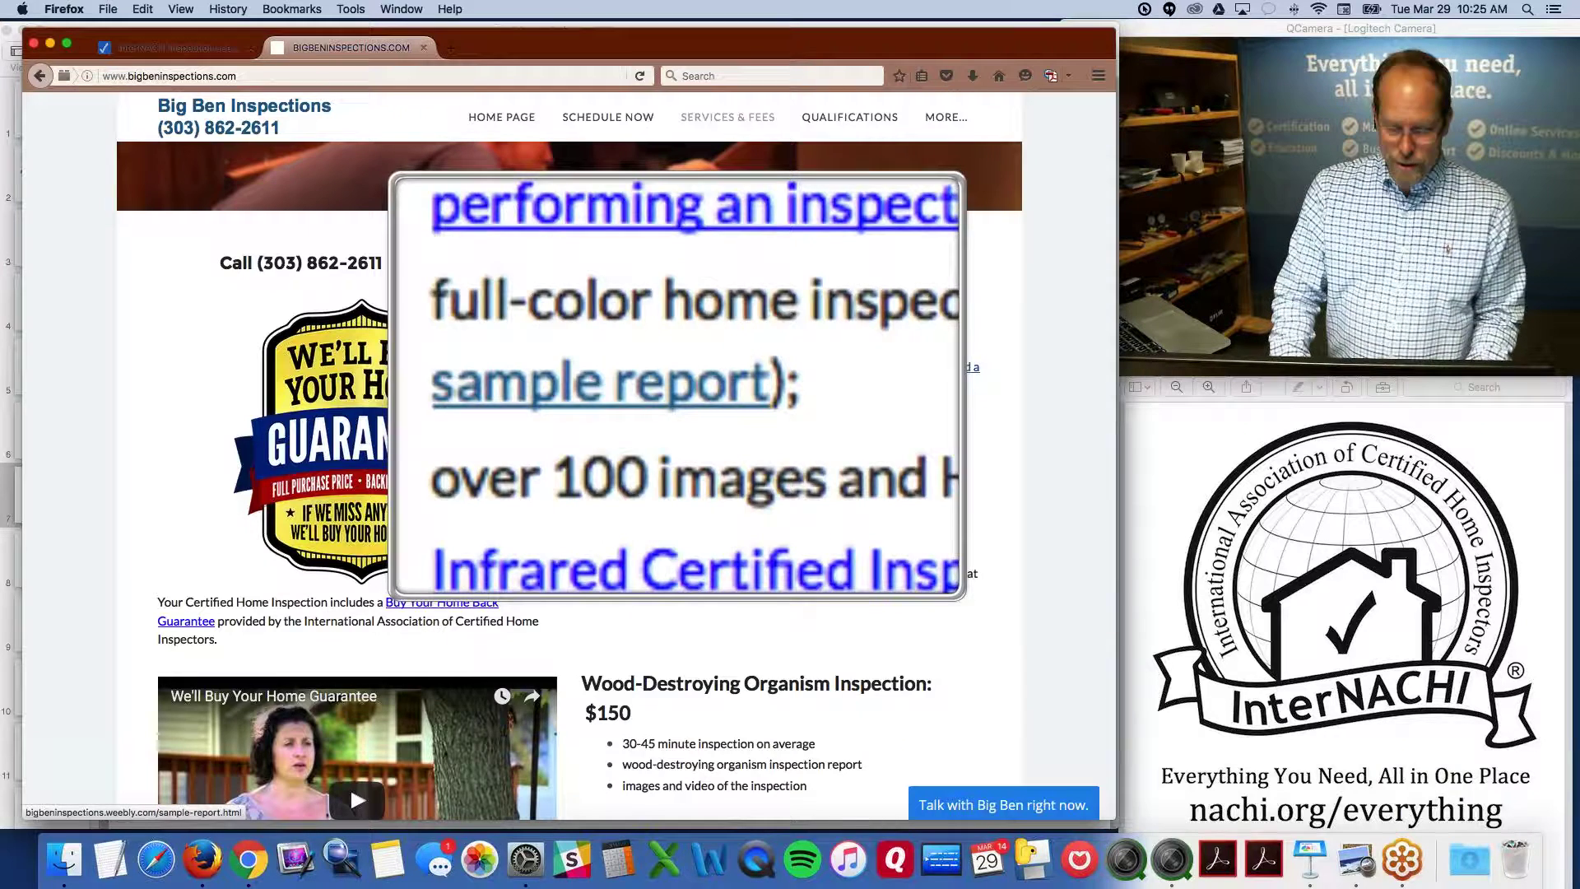
key(alt+super+8)
key(alt+super+8)
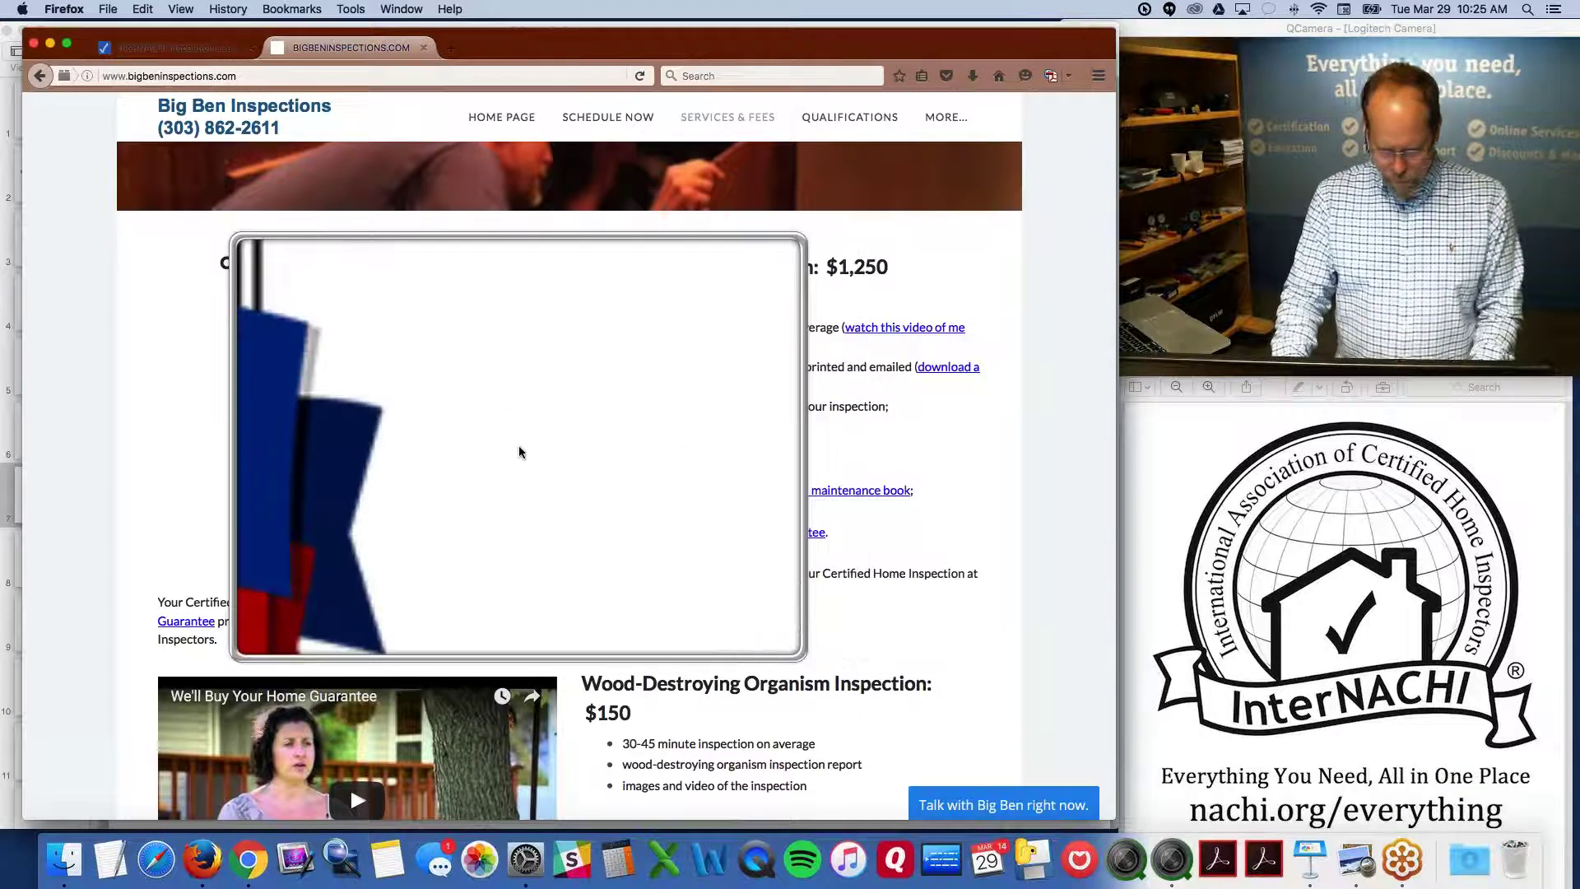
key(alt+super+8)
key(alt+super+8)
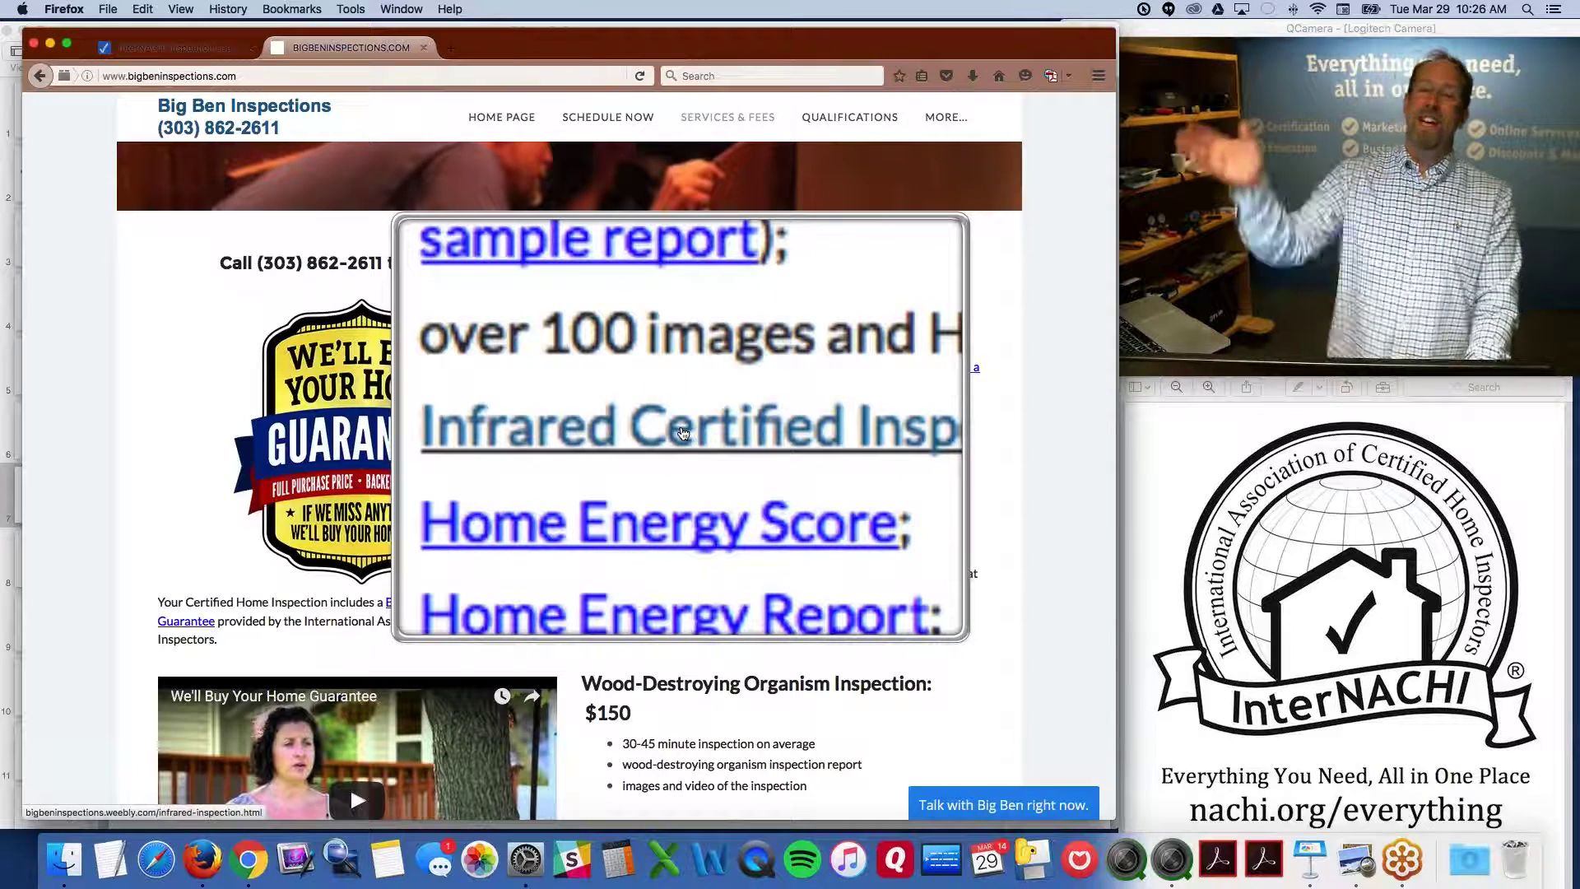
key(alt+super+8)
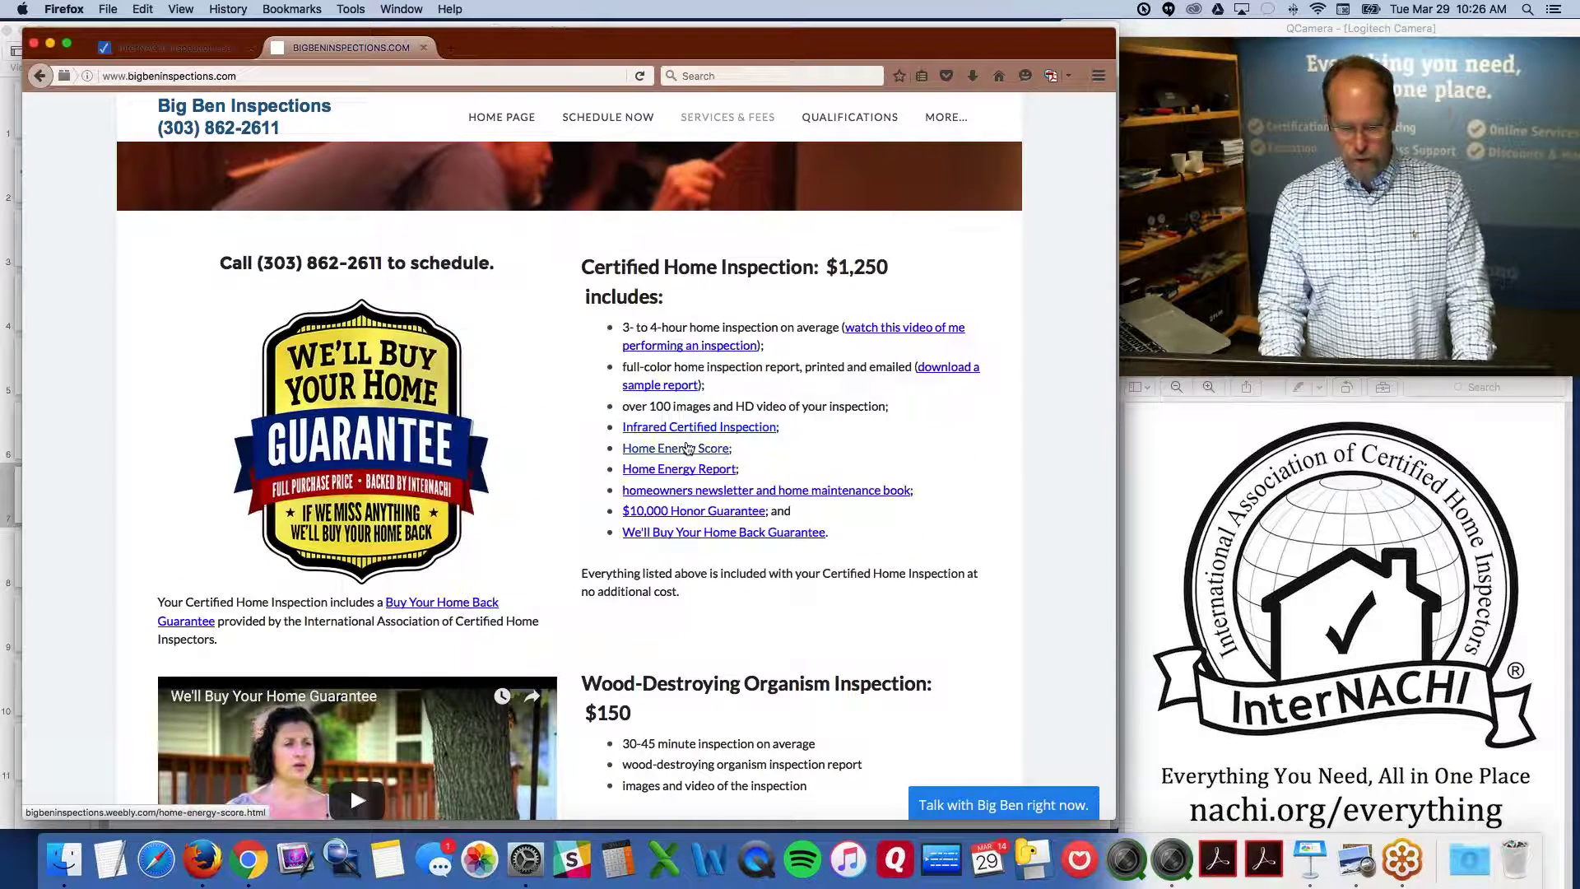
key(alt+super+8)
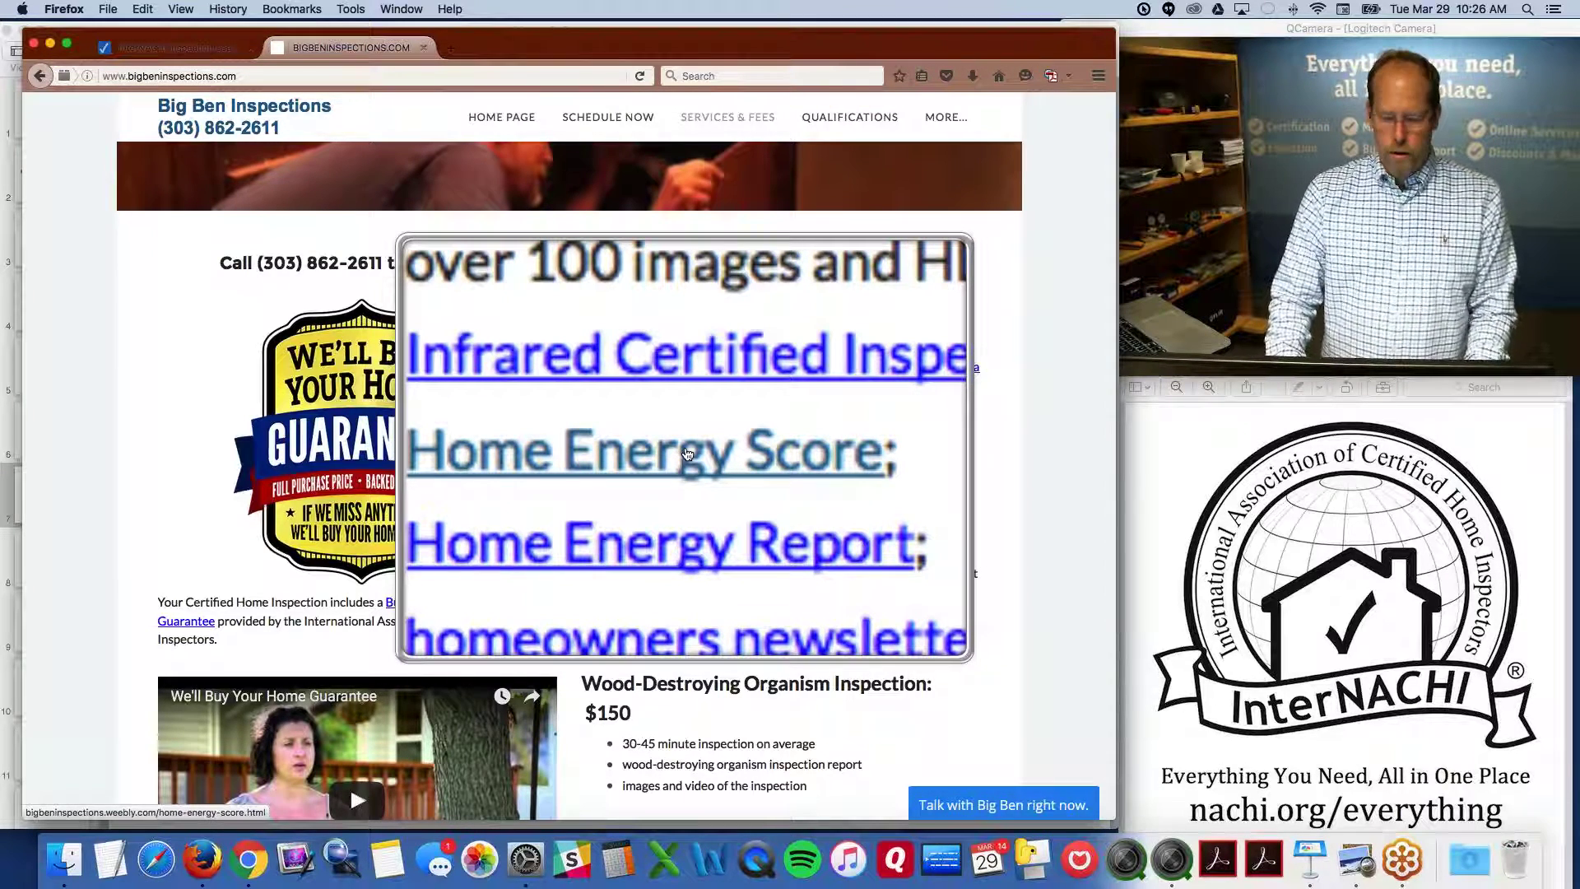
key(alt+super+8)
key(alt+super+8)
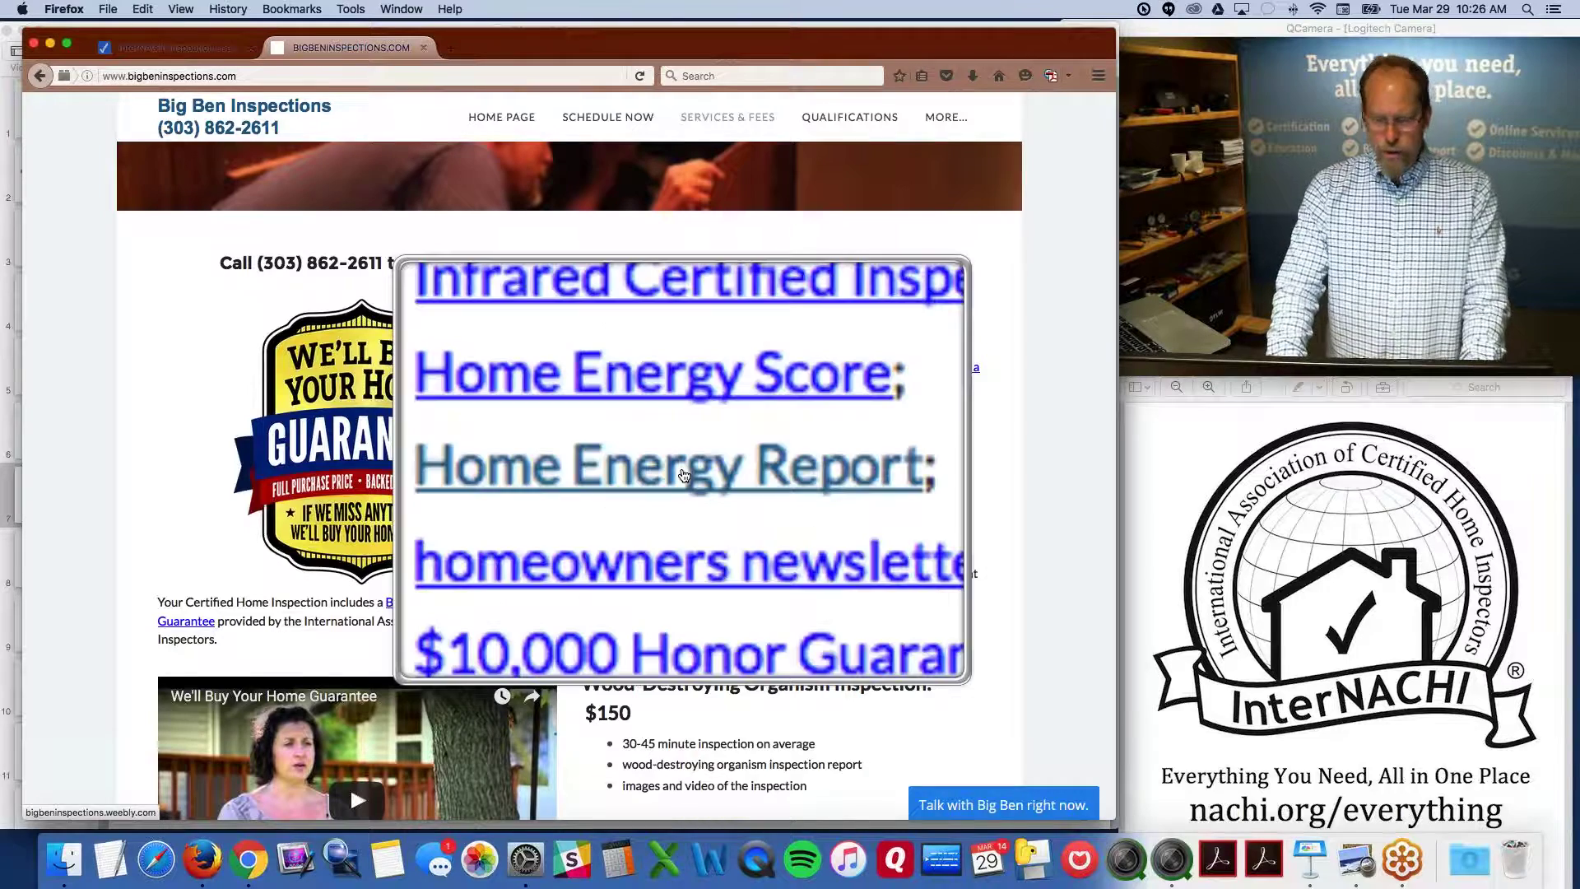
key(alt+super+8)
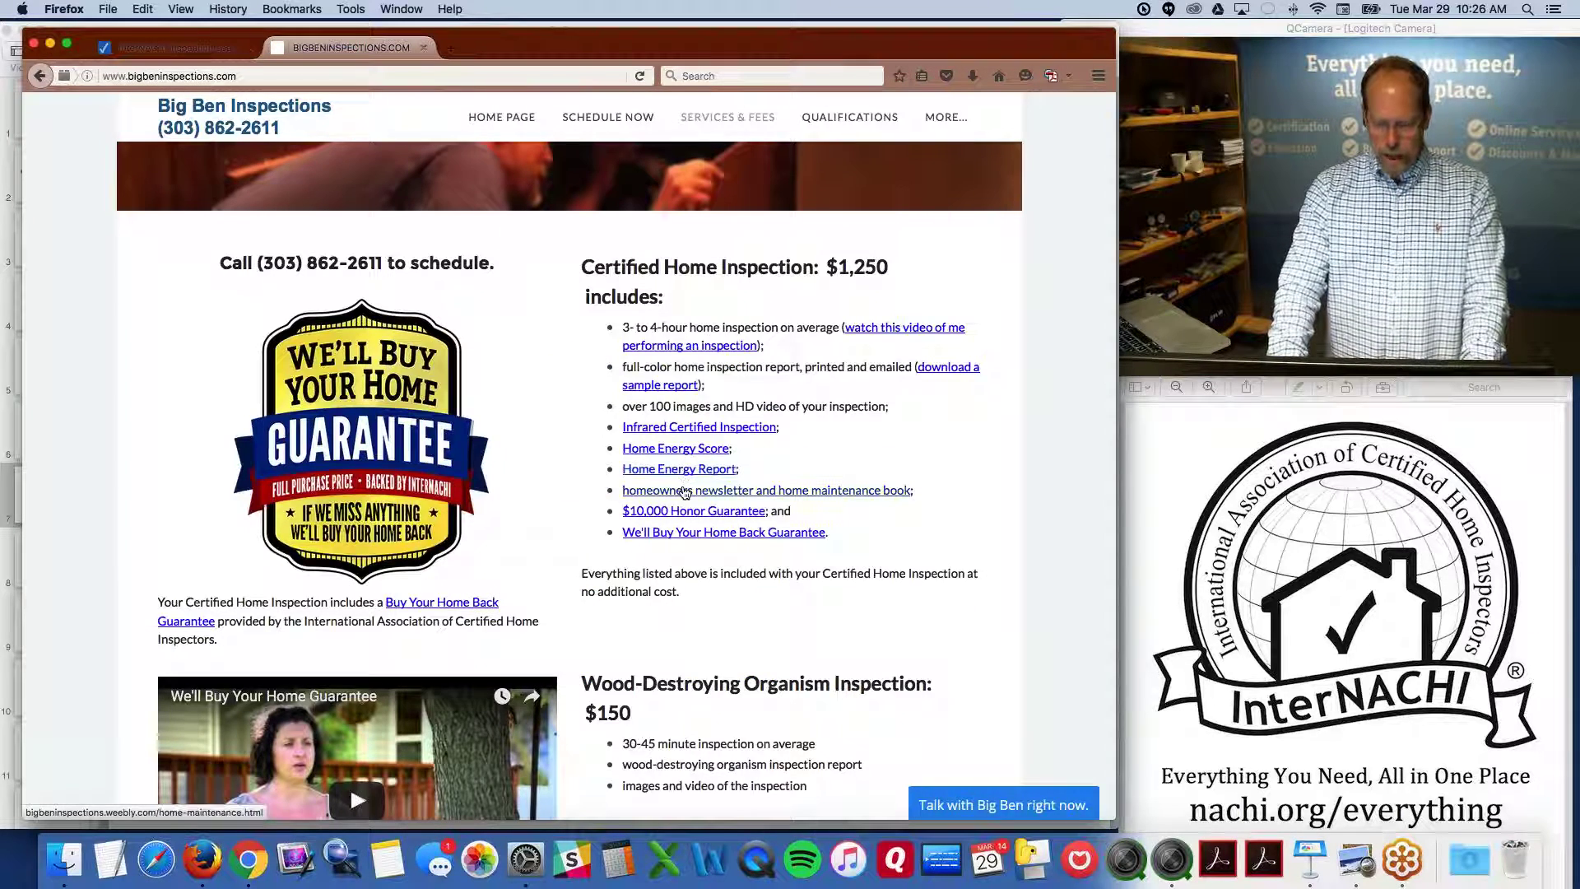
key(alt+super+8)
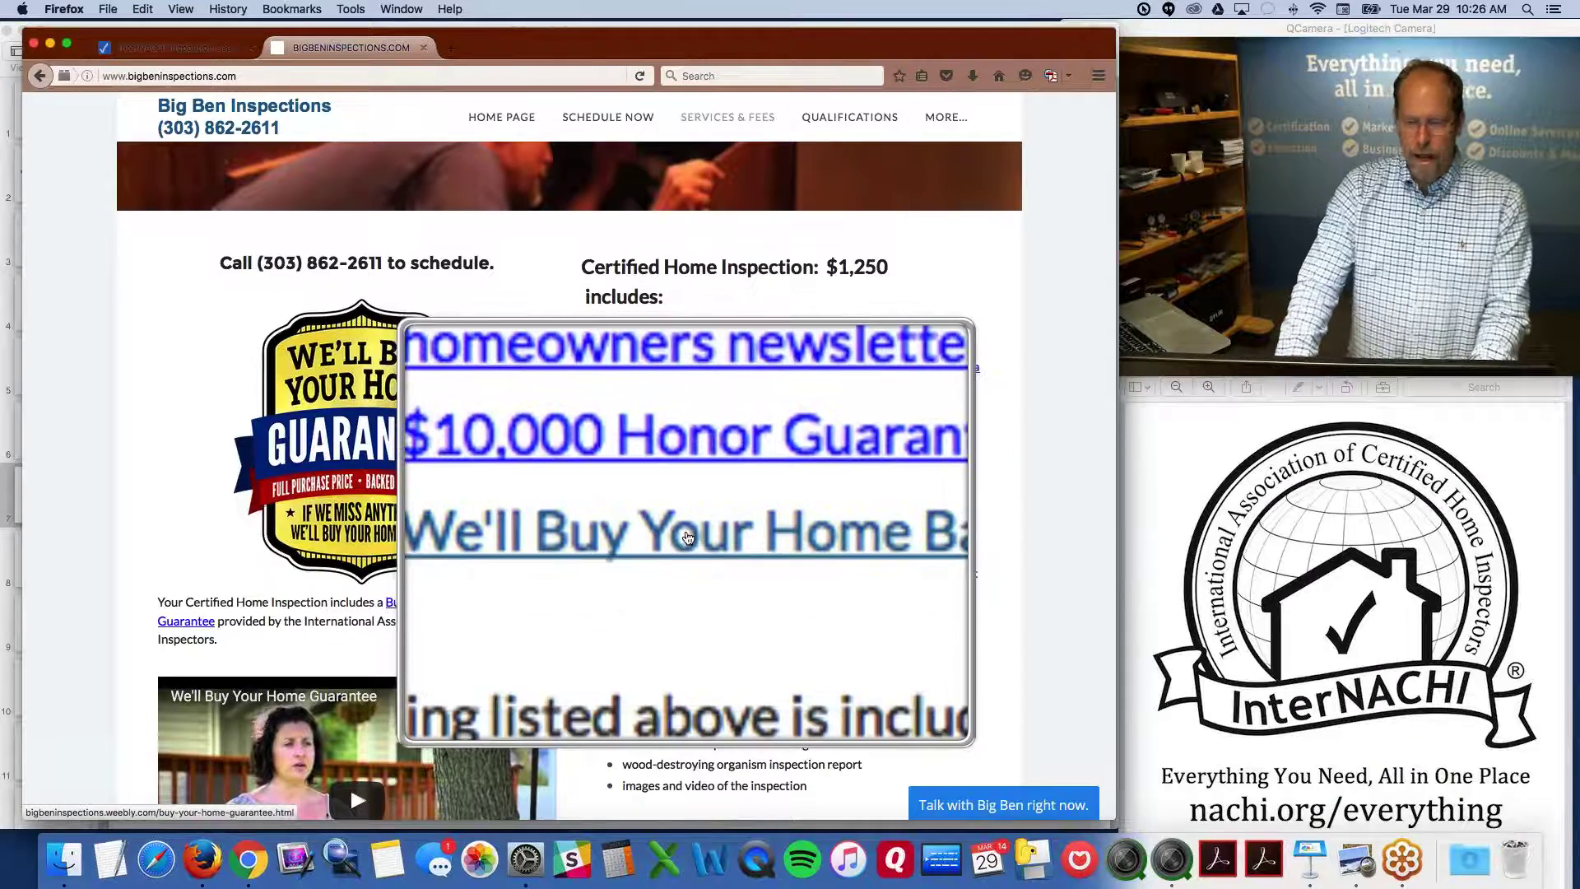
key(alt+super+8)
scroll(688, 536, down, 5)
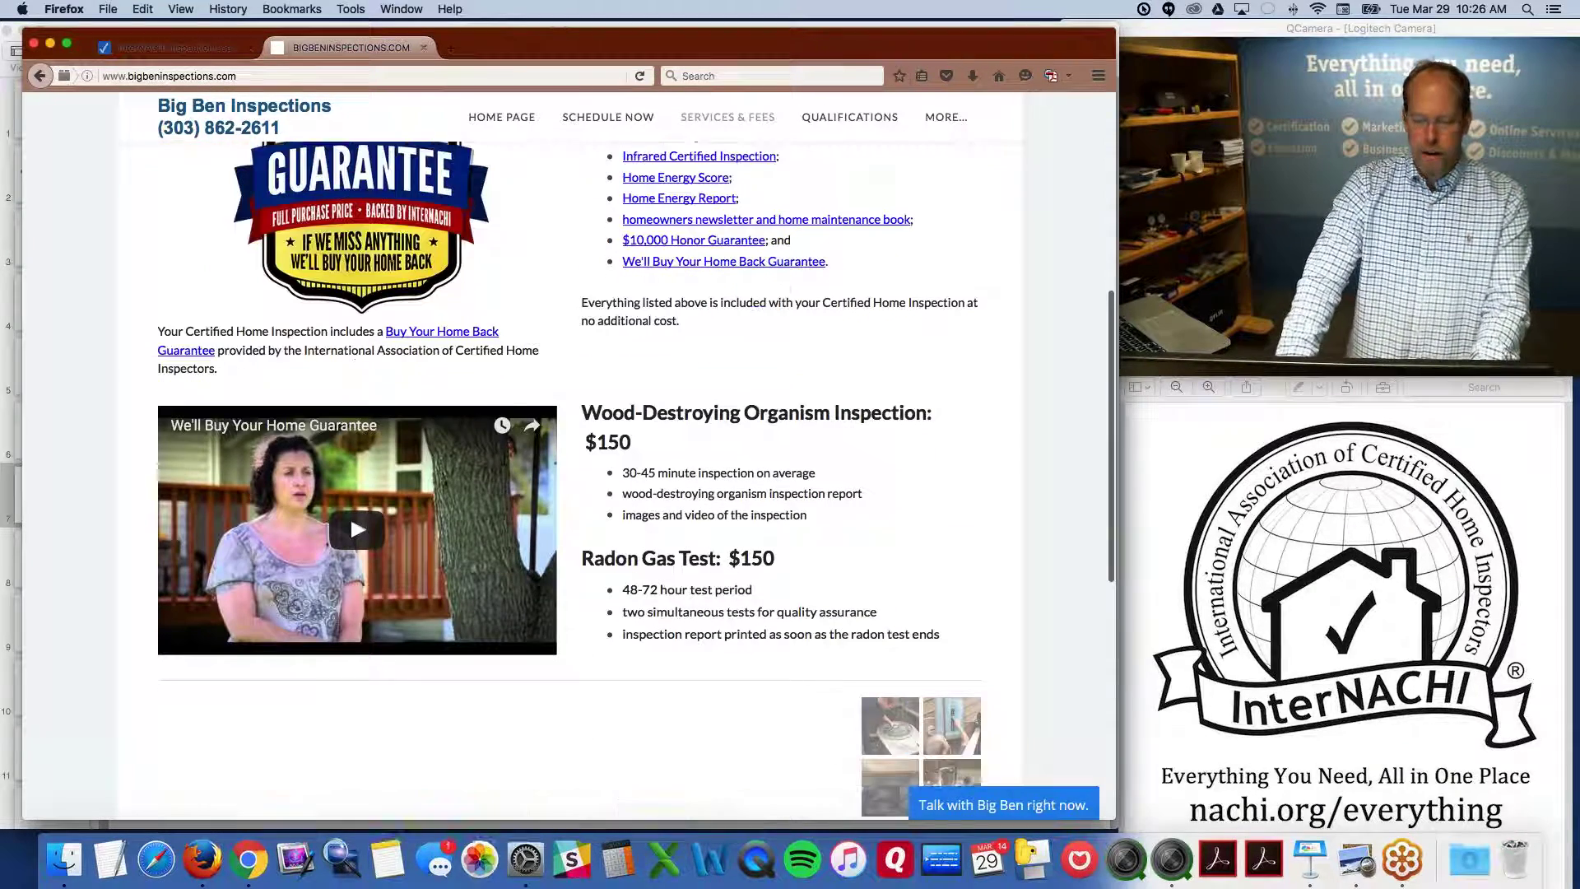
scroll(349, 491, down, 10)
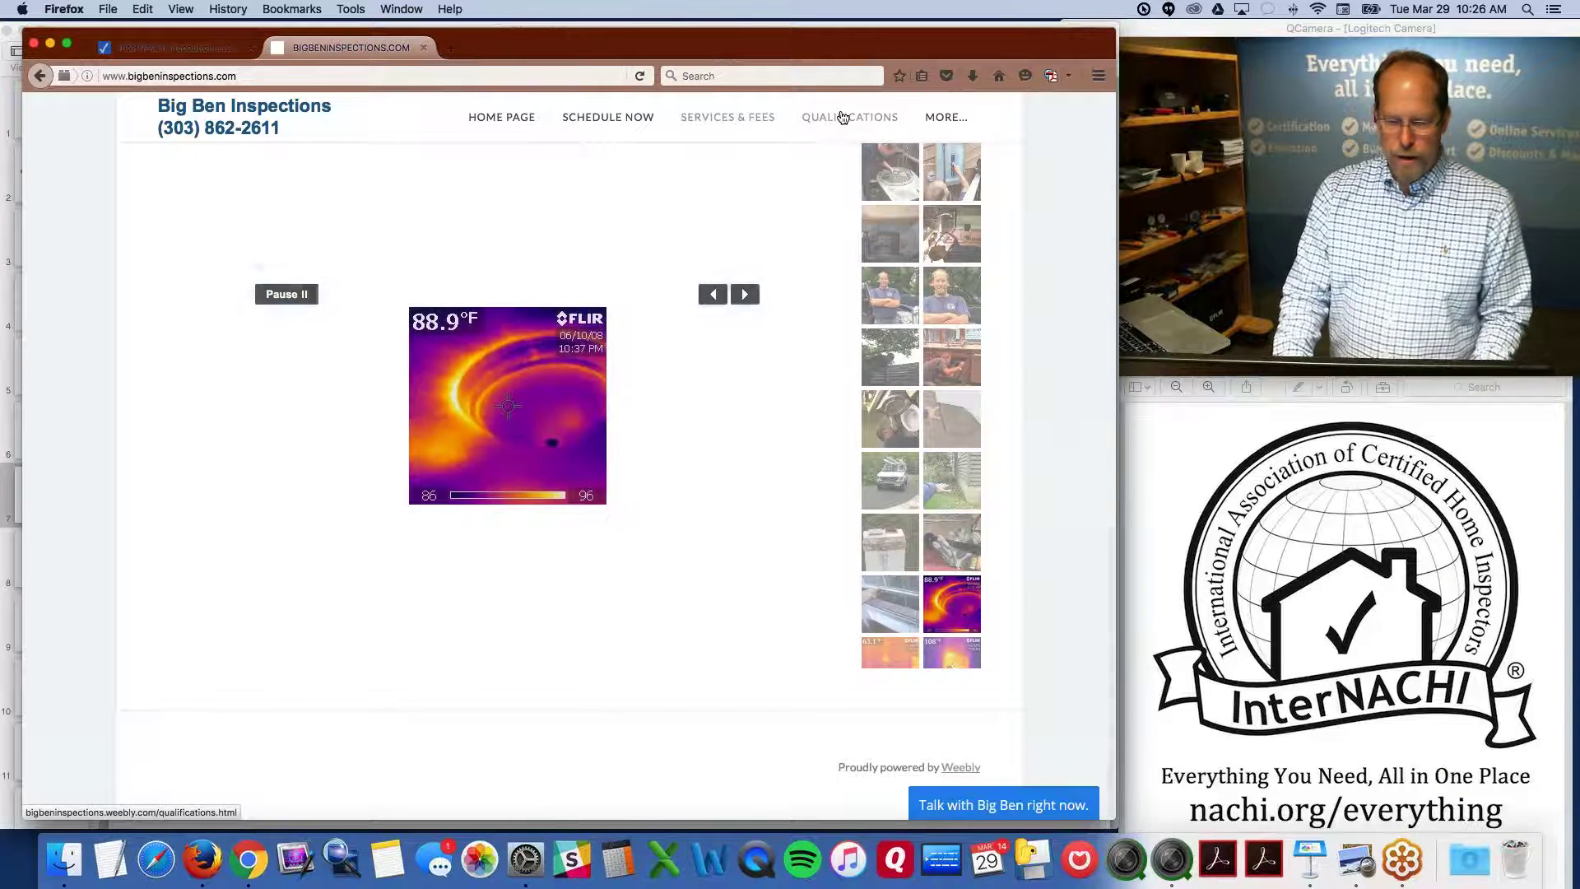
click(423, 48)
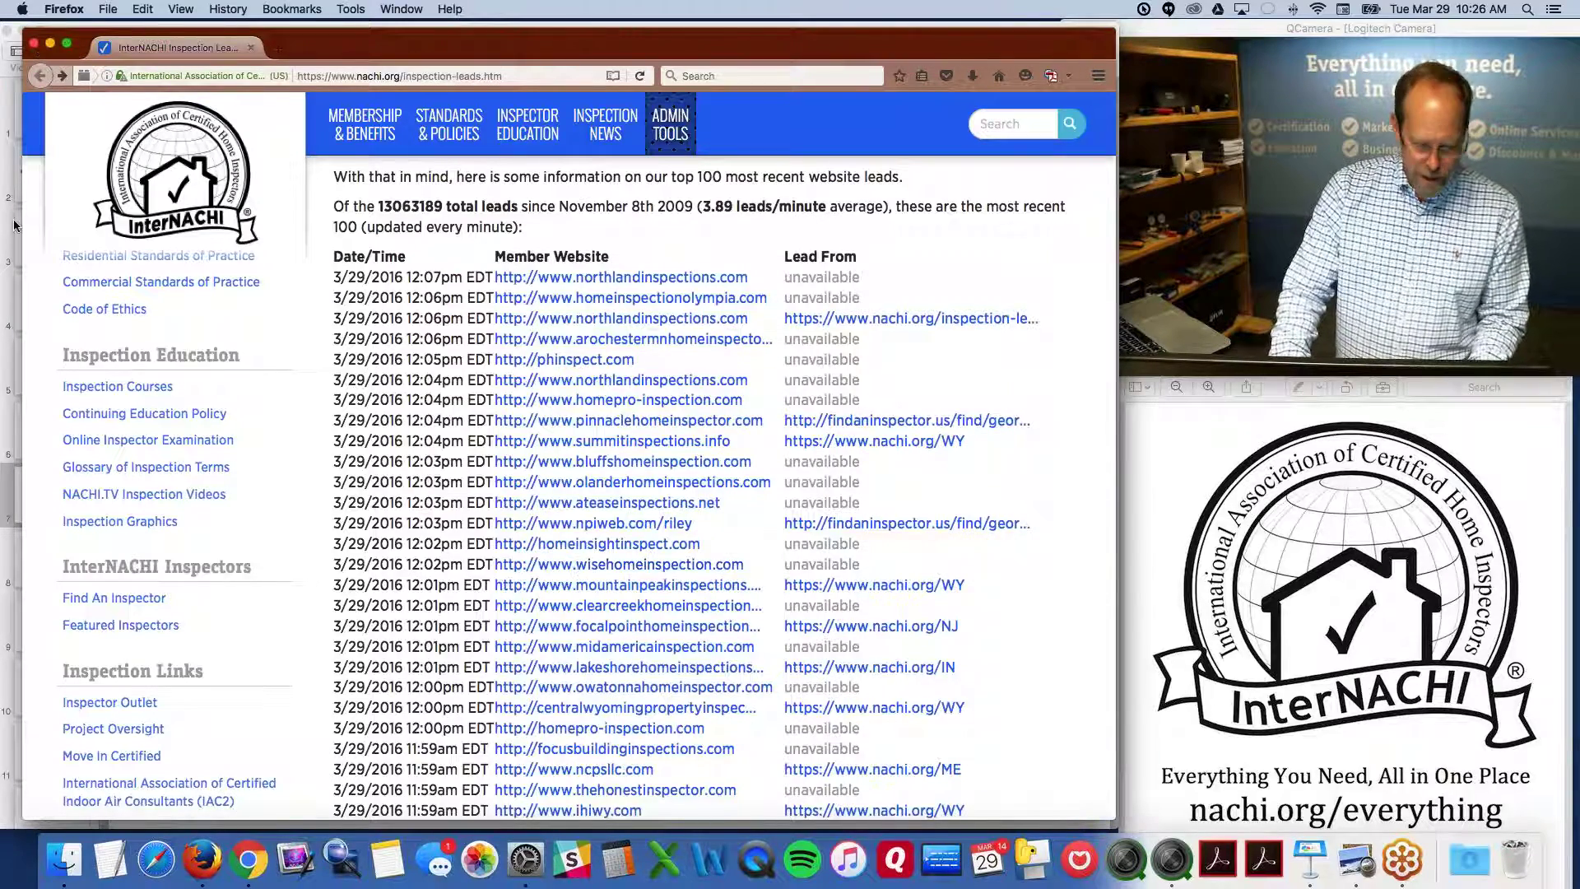
Switch to Keynote via Mission Control, show slide 8 (weebly.com), then bring Chrome forward
key(ctrl+Up)
click(777, 496)
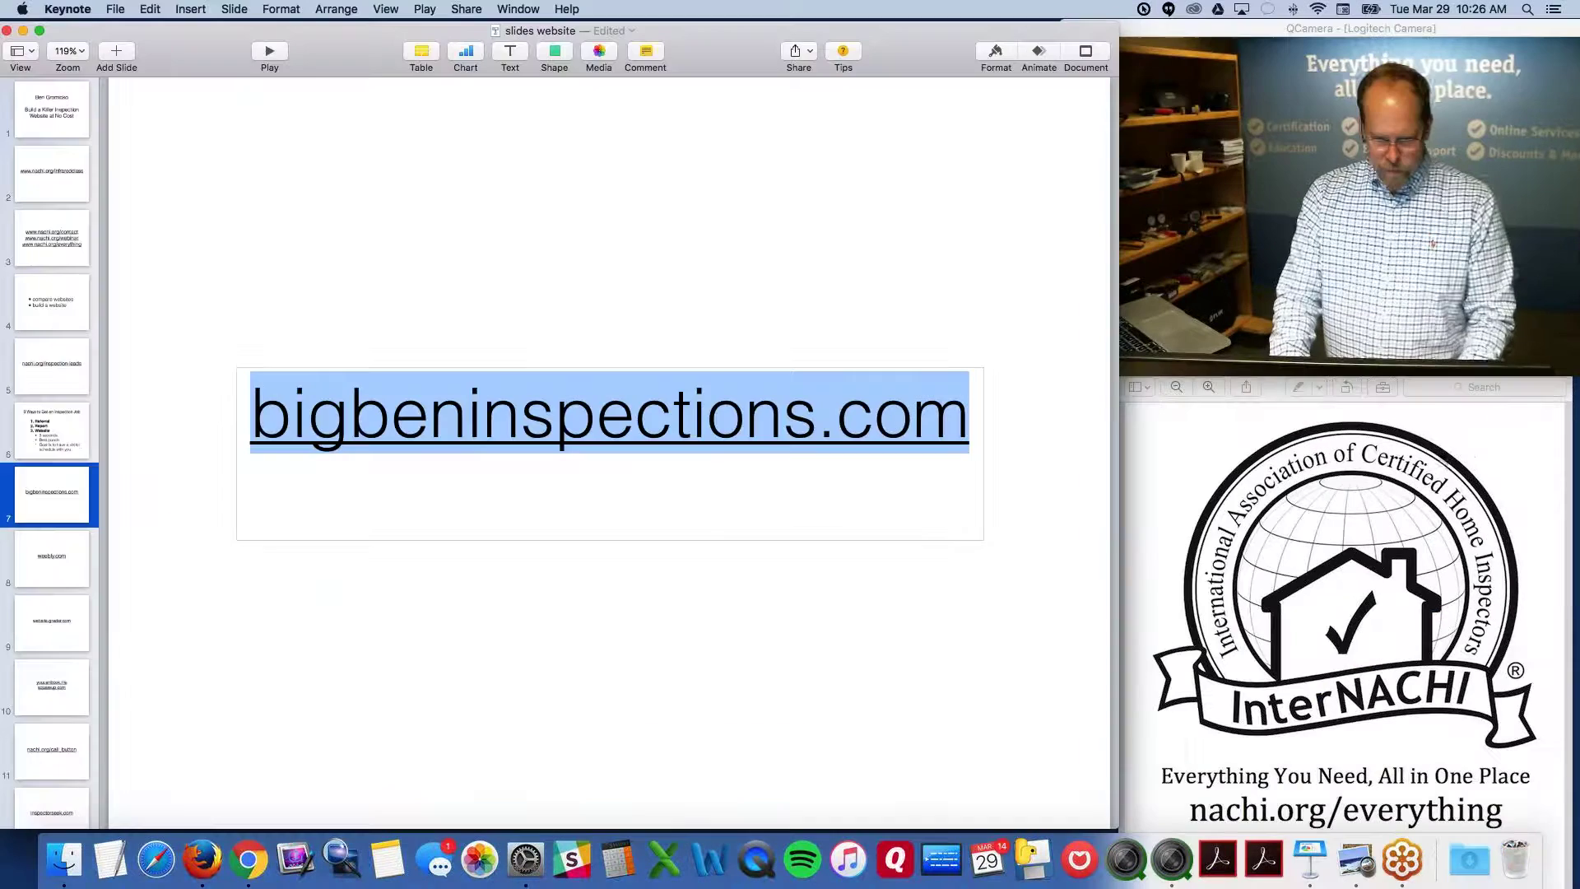
click(77, 557)
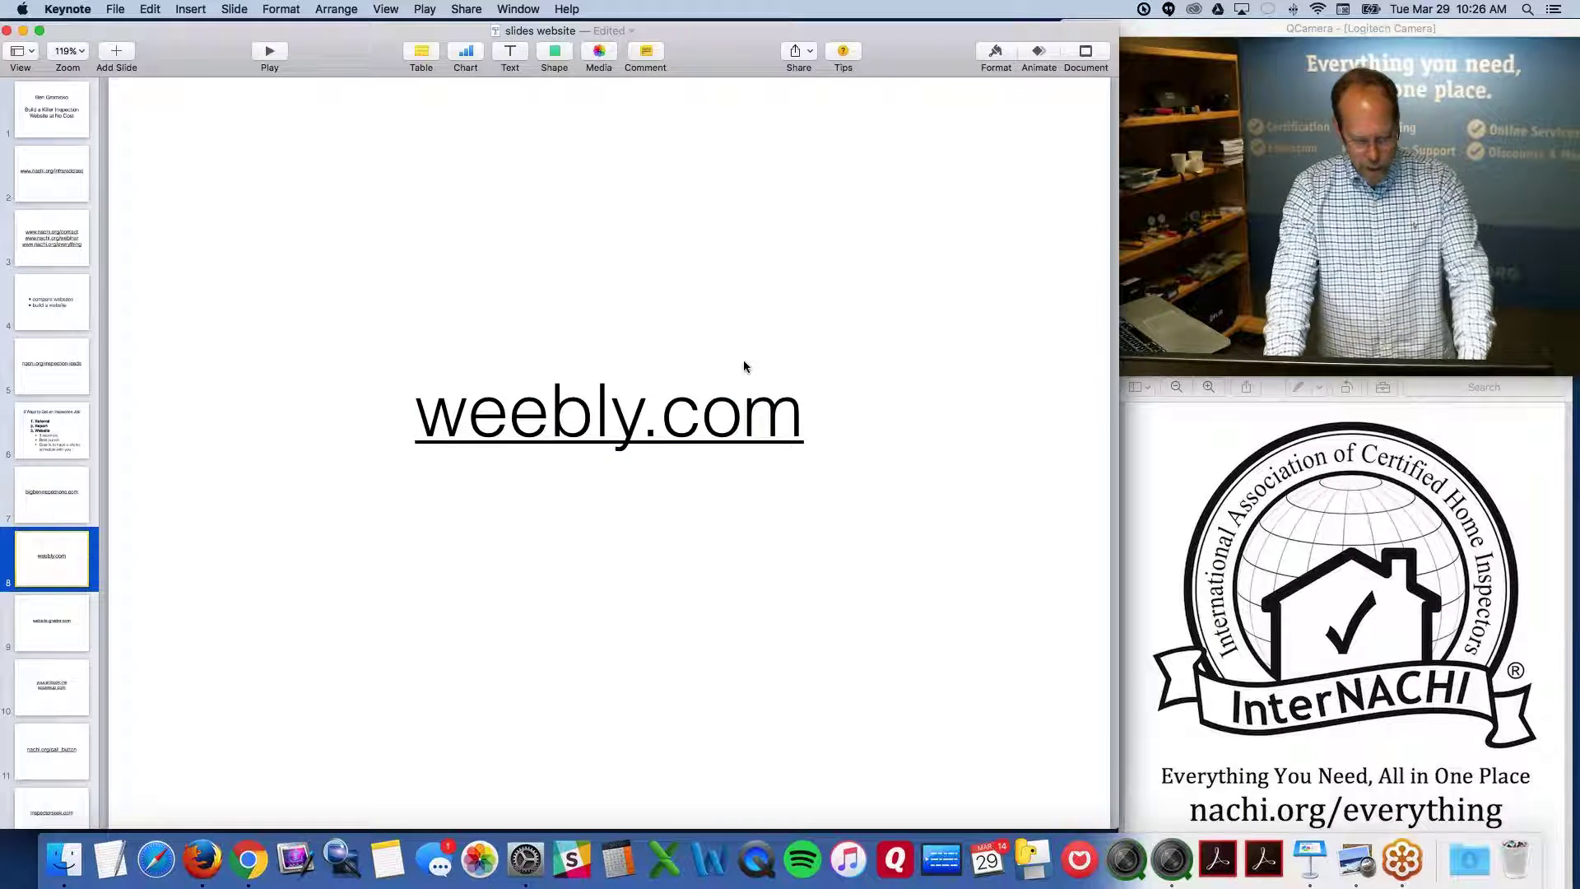
key(alt+super+8)
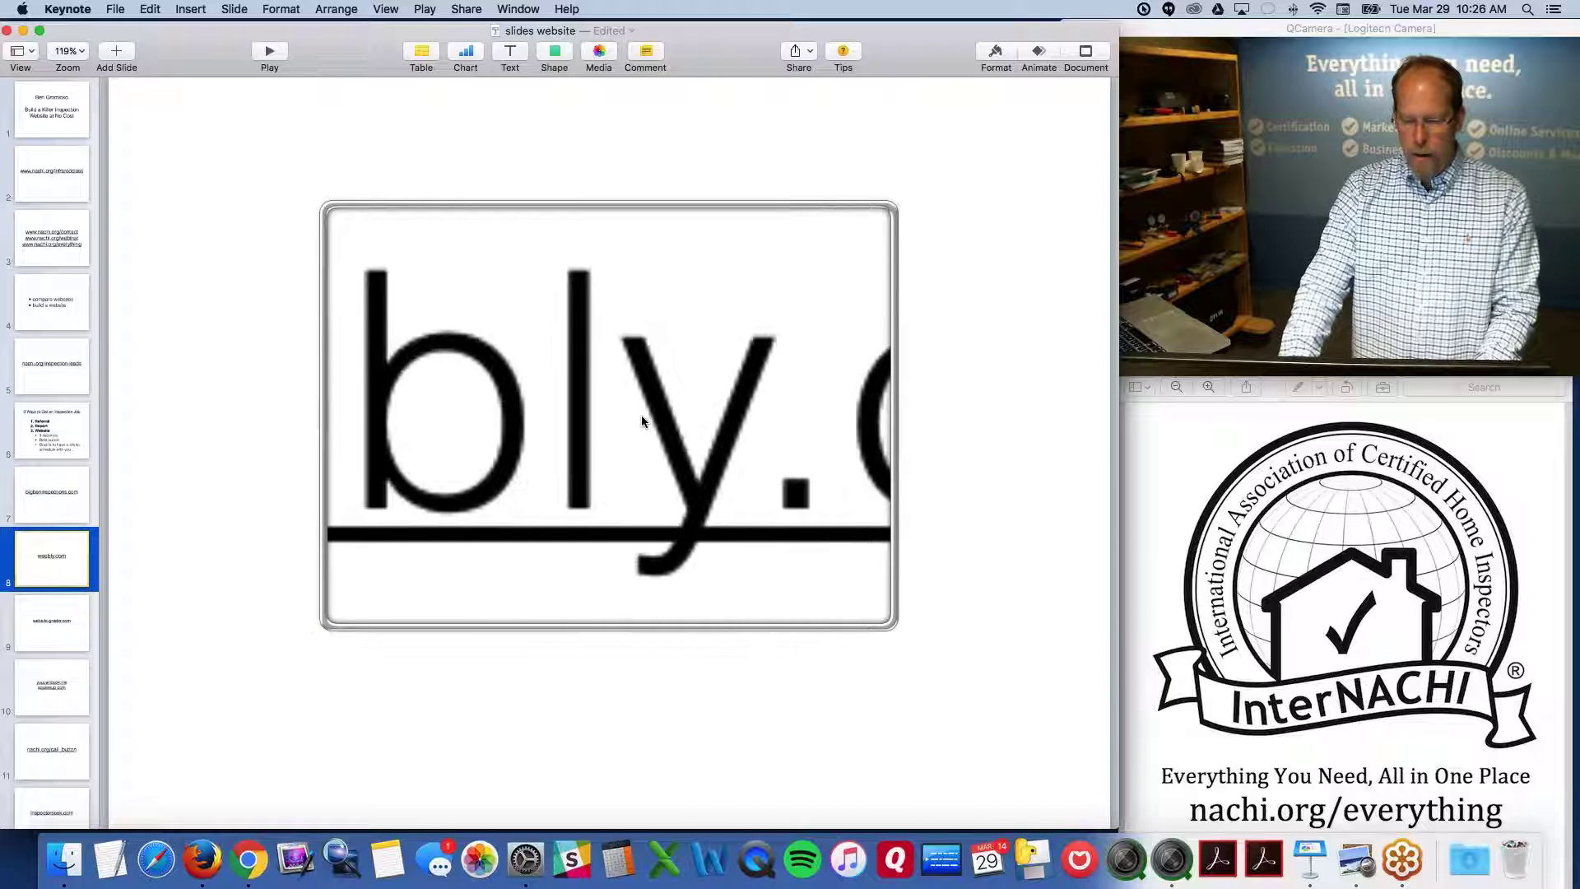
key(alt+super+8)
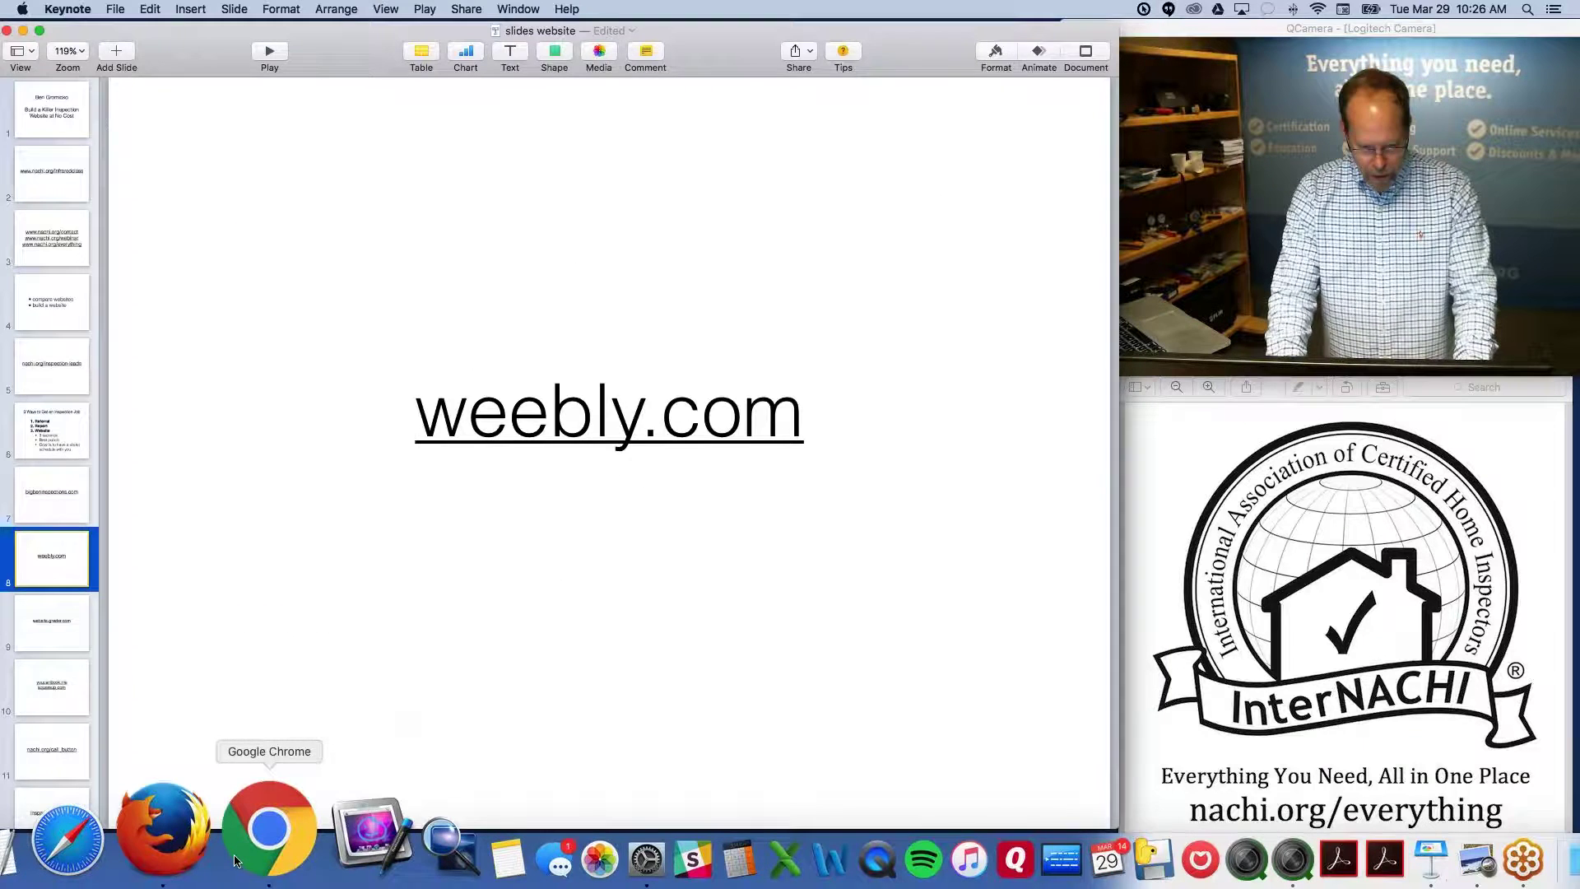
click(268, 851)
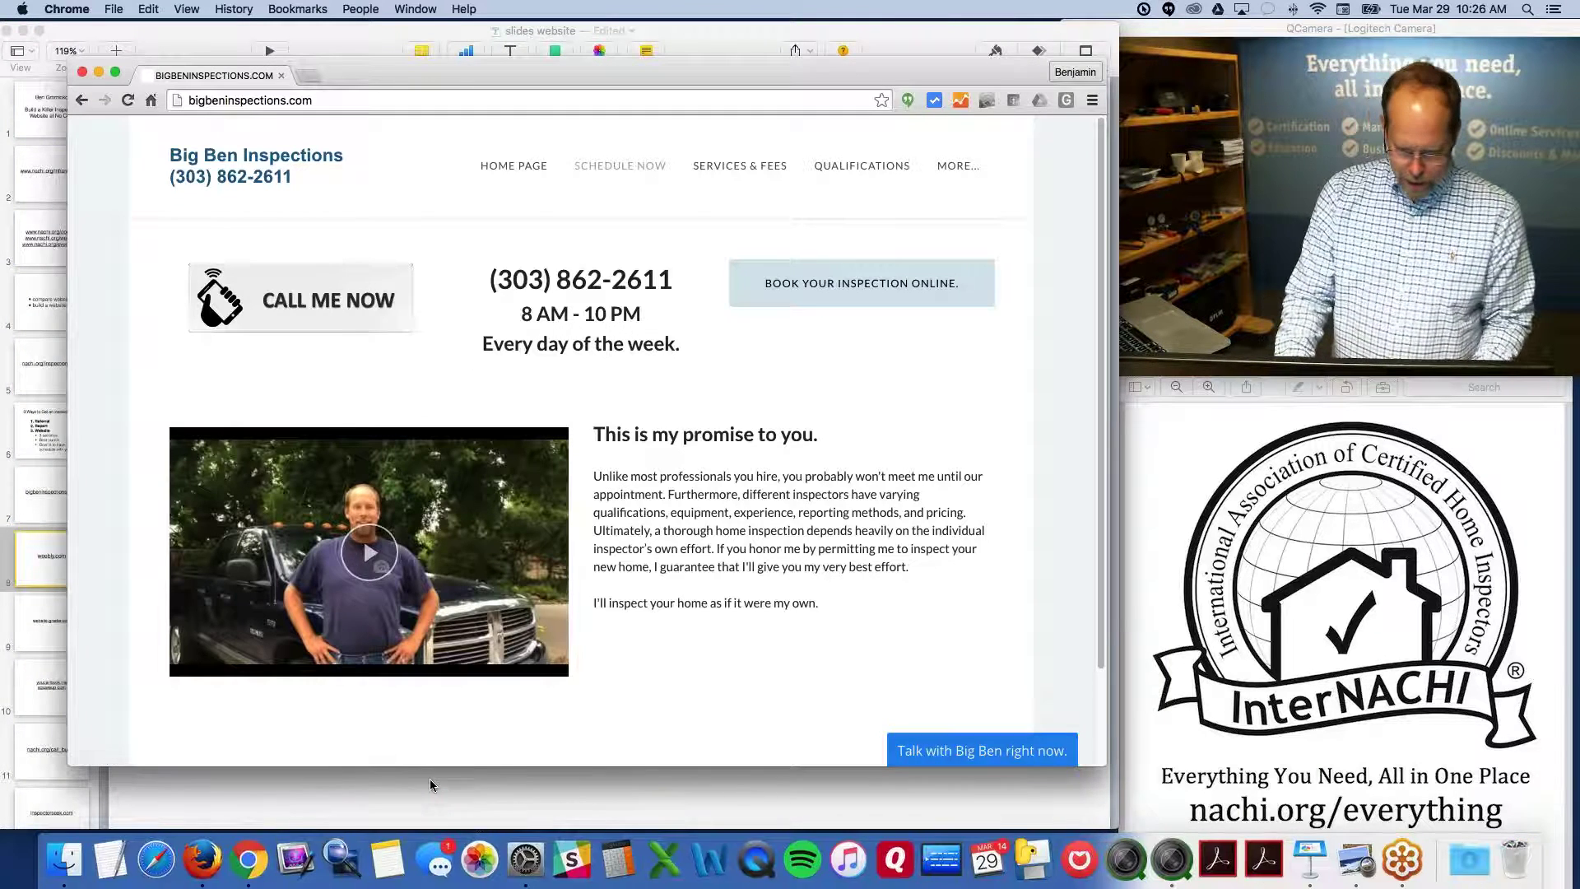
Return to Keynote and open the link popover for slide 8's weebly.com text
click(430, 782)
double_click(776, 411)
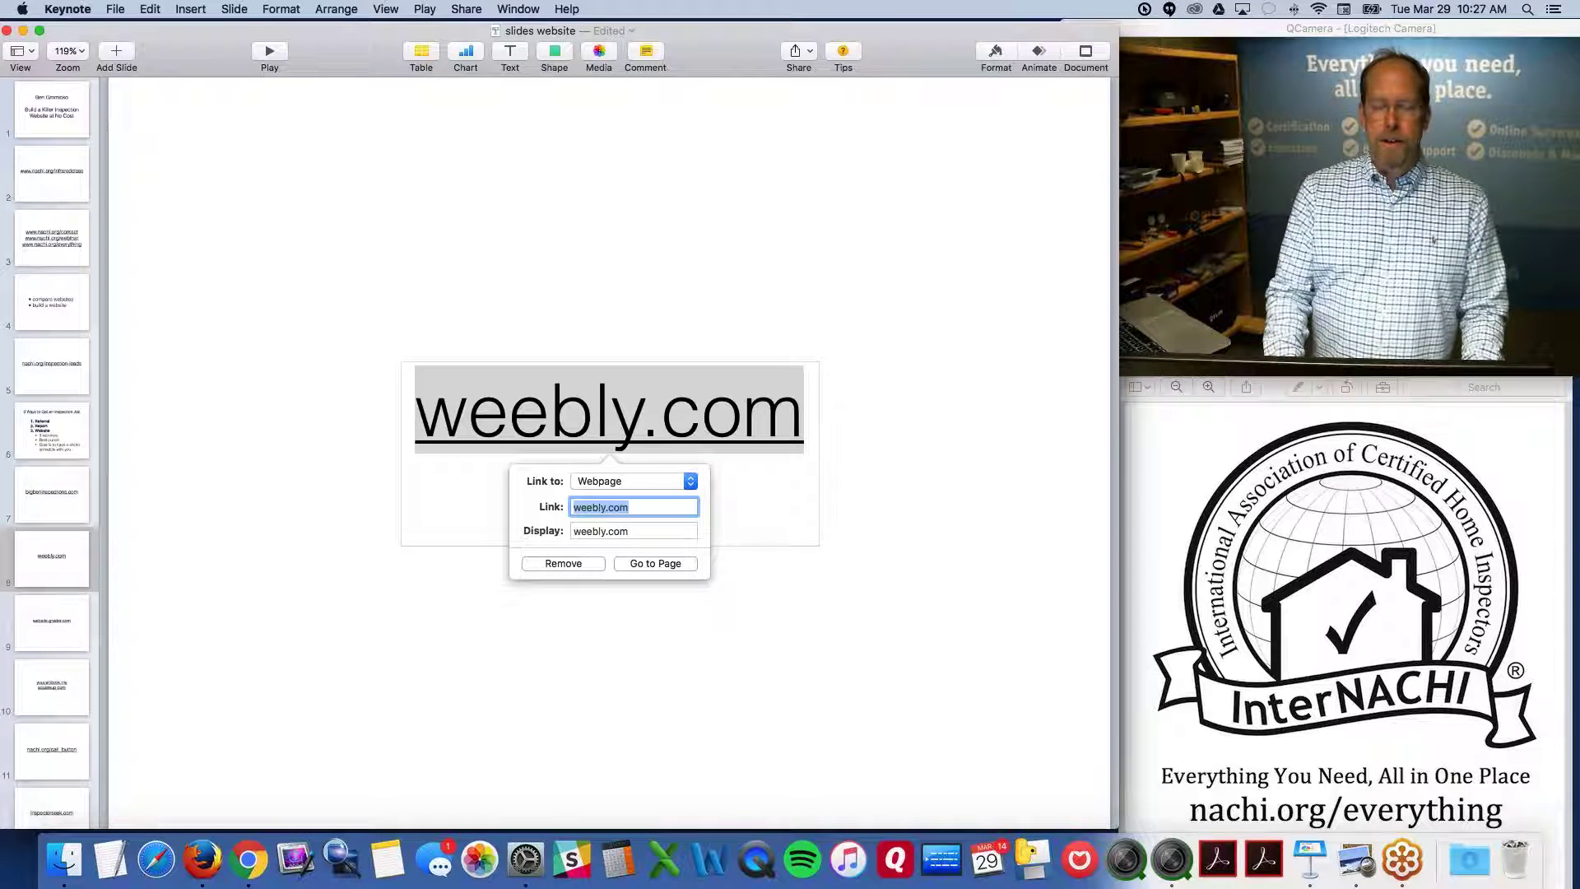
Close Keynote's link settings and show slide 8 with its weebly.com link
click(850, 320)
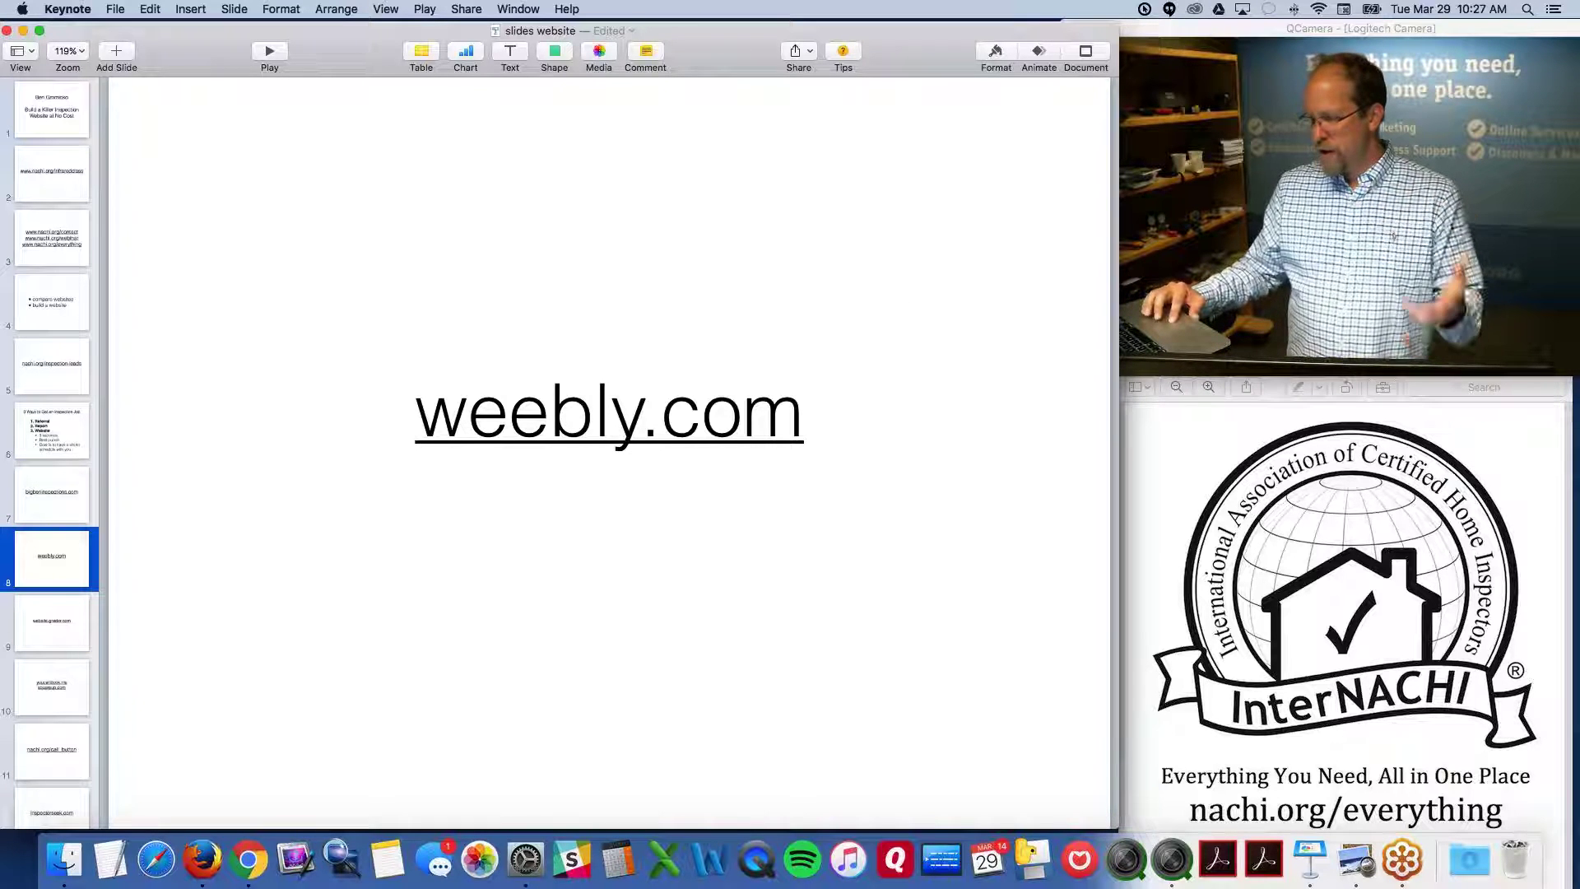
click(609, 416)
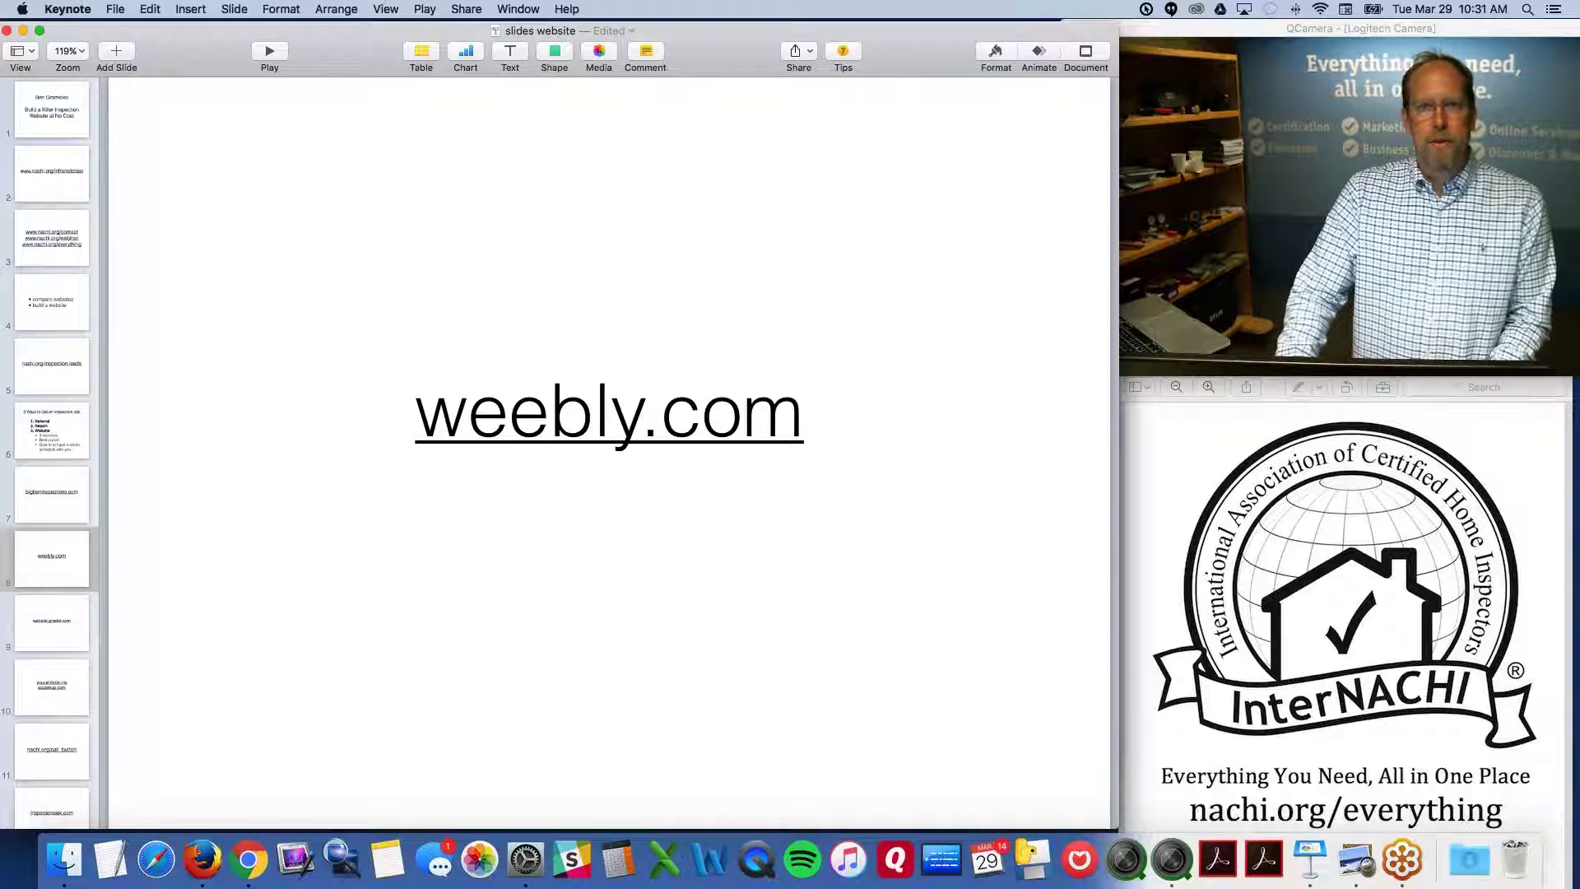
key(alt+super+8)
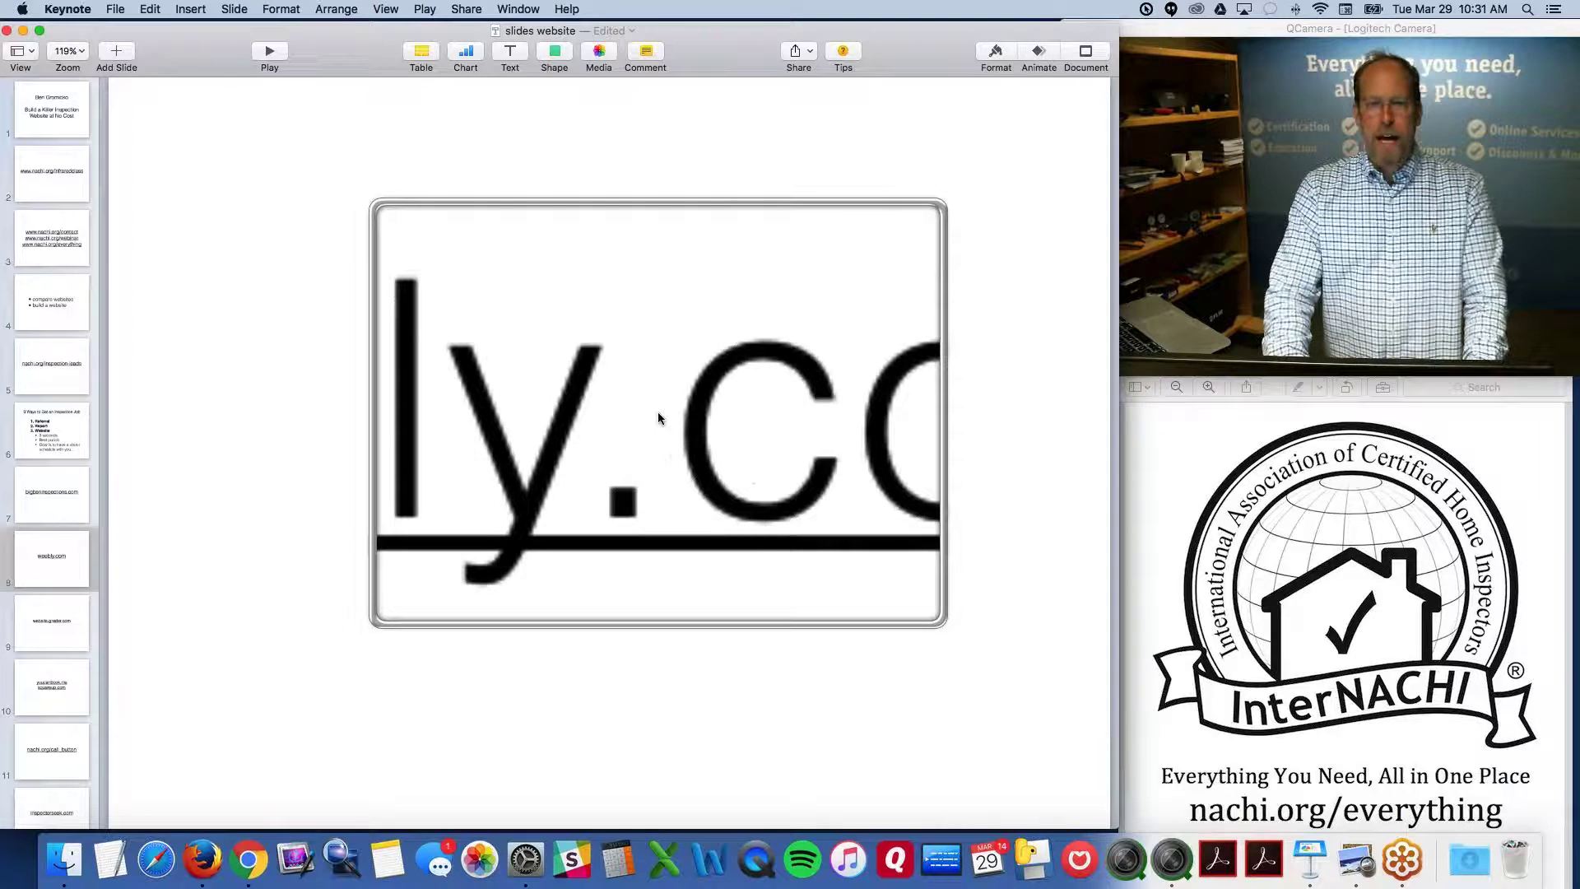
key(alt+super+8)
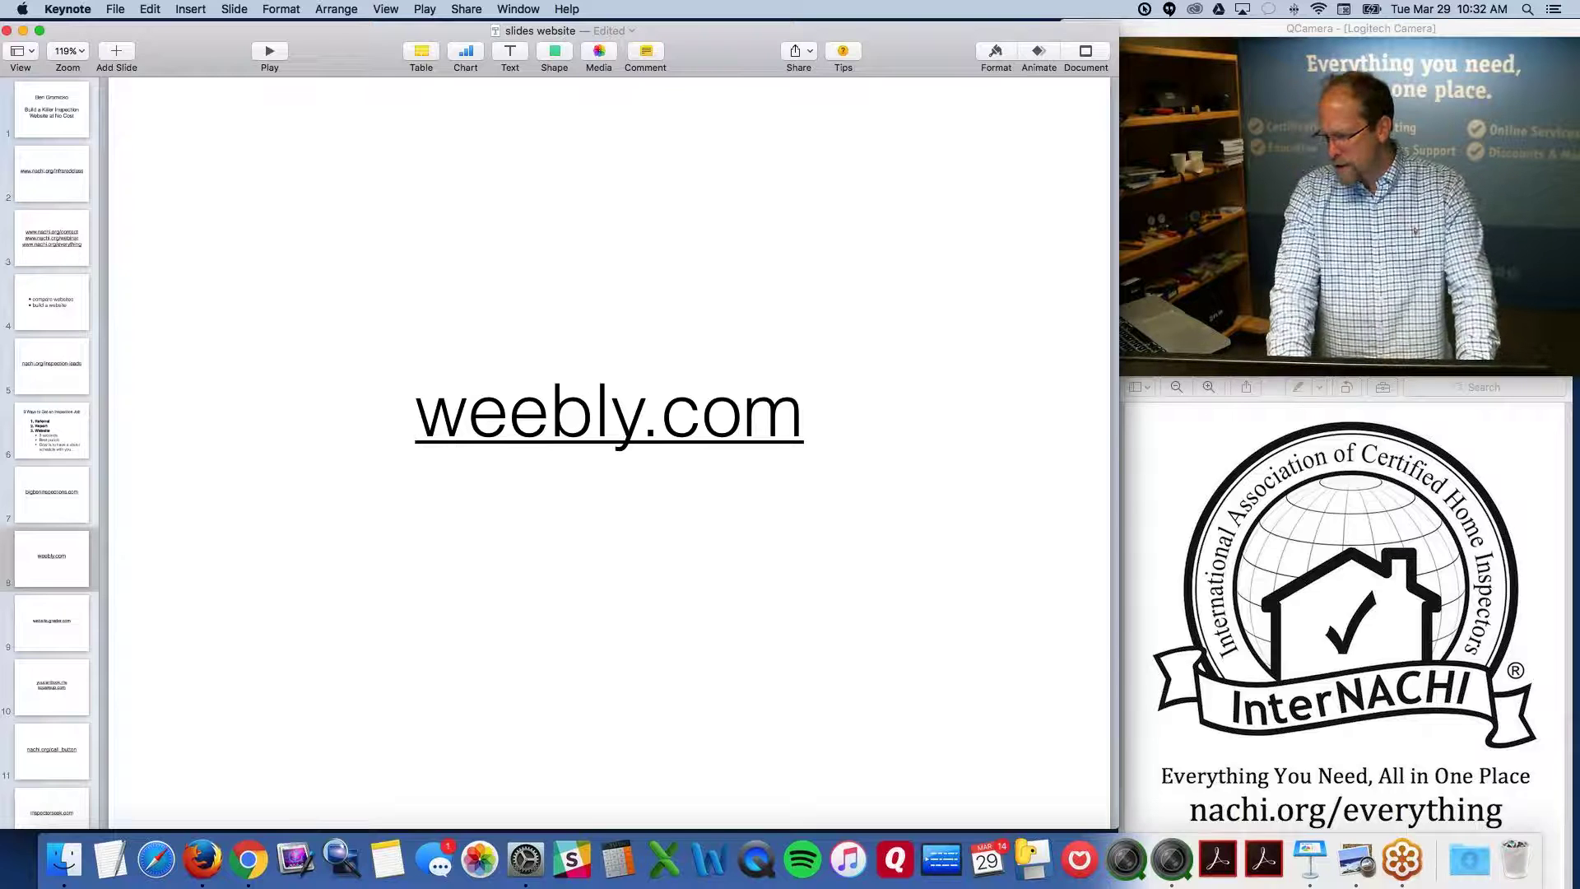
Open the slide's weebly.com link in Firefox
click(265, 492)
click(597, 411)
click(656, 564)
click(589, 435)
click(656, 561)
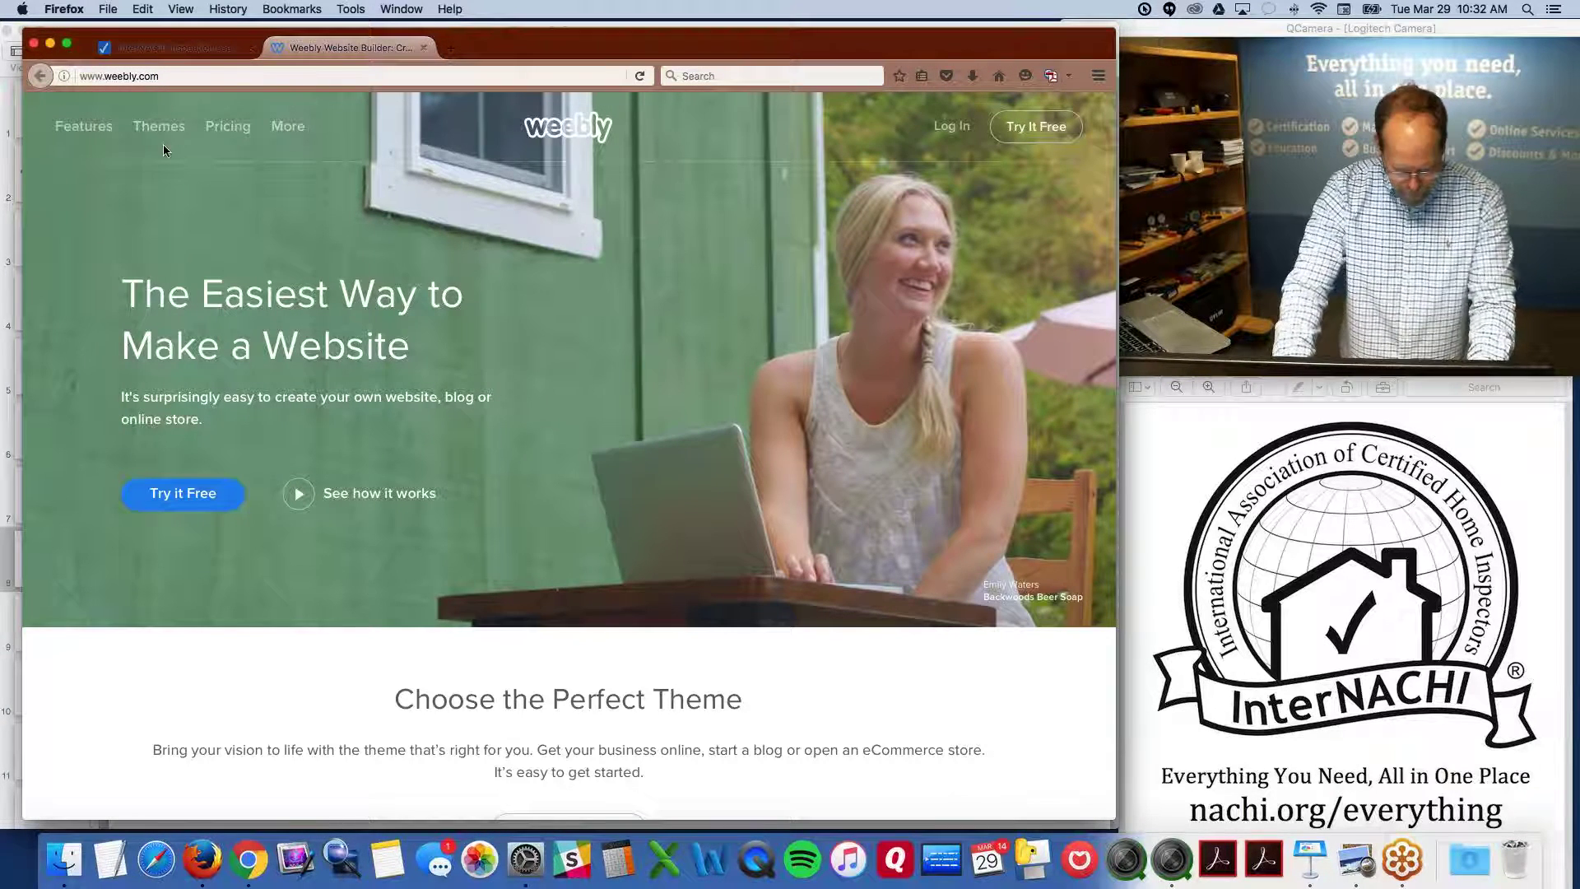
Open Weebly's Pricing page showing Free $0, Starter $8, Pro $12 and Business $25 plans
key(alt+super+8)
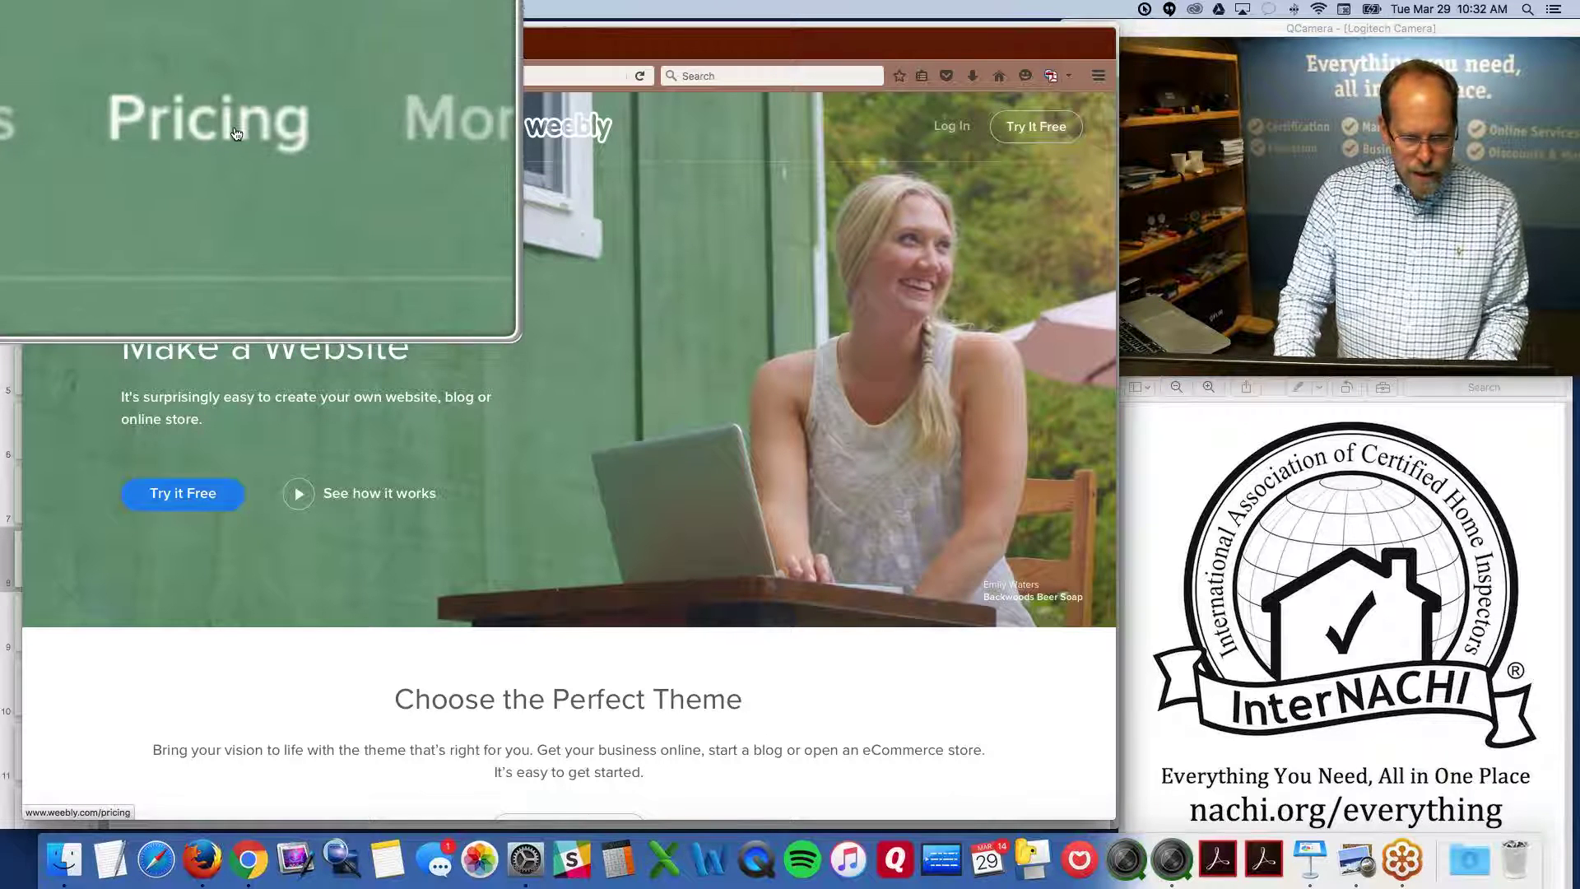
click(233, 129)
key(alt+super+8)
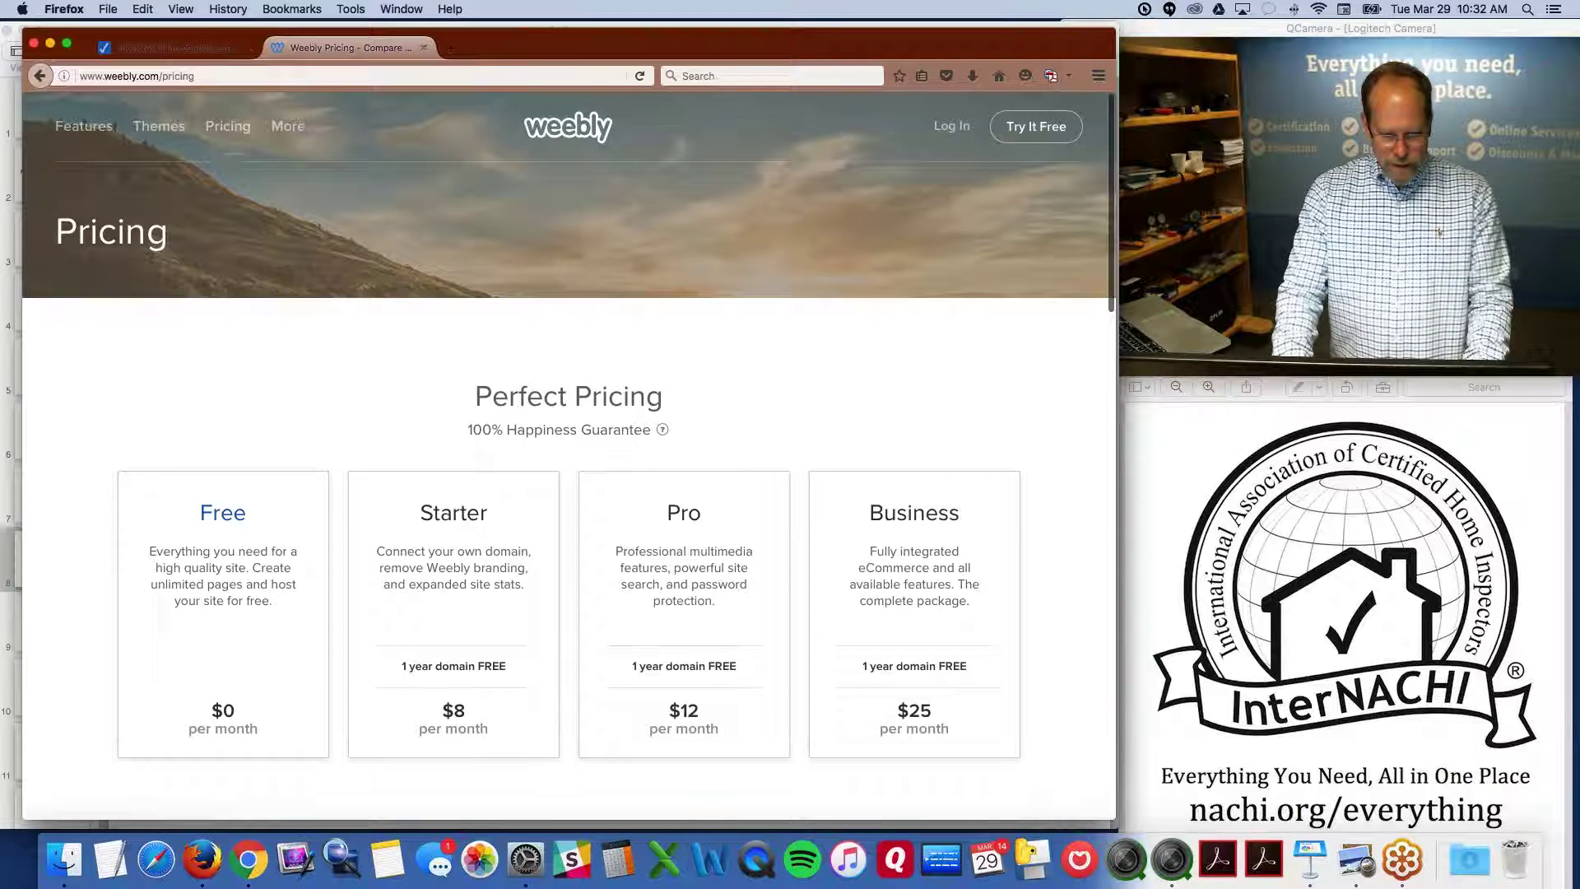
key(alt+super+8)
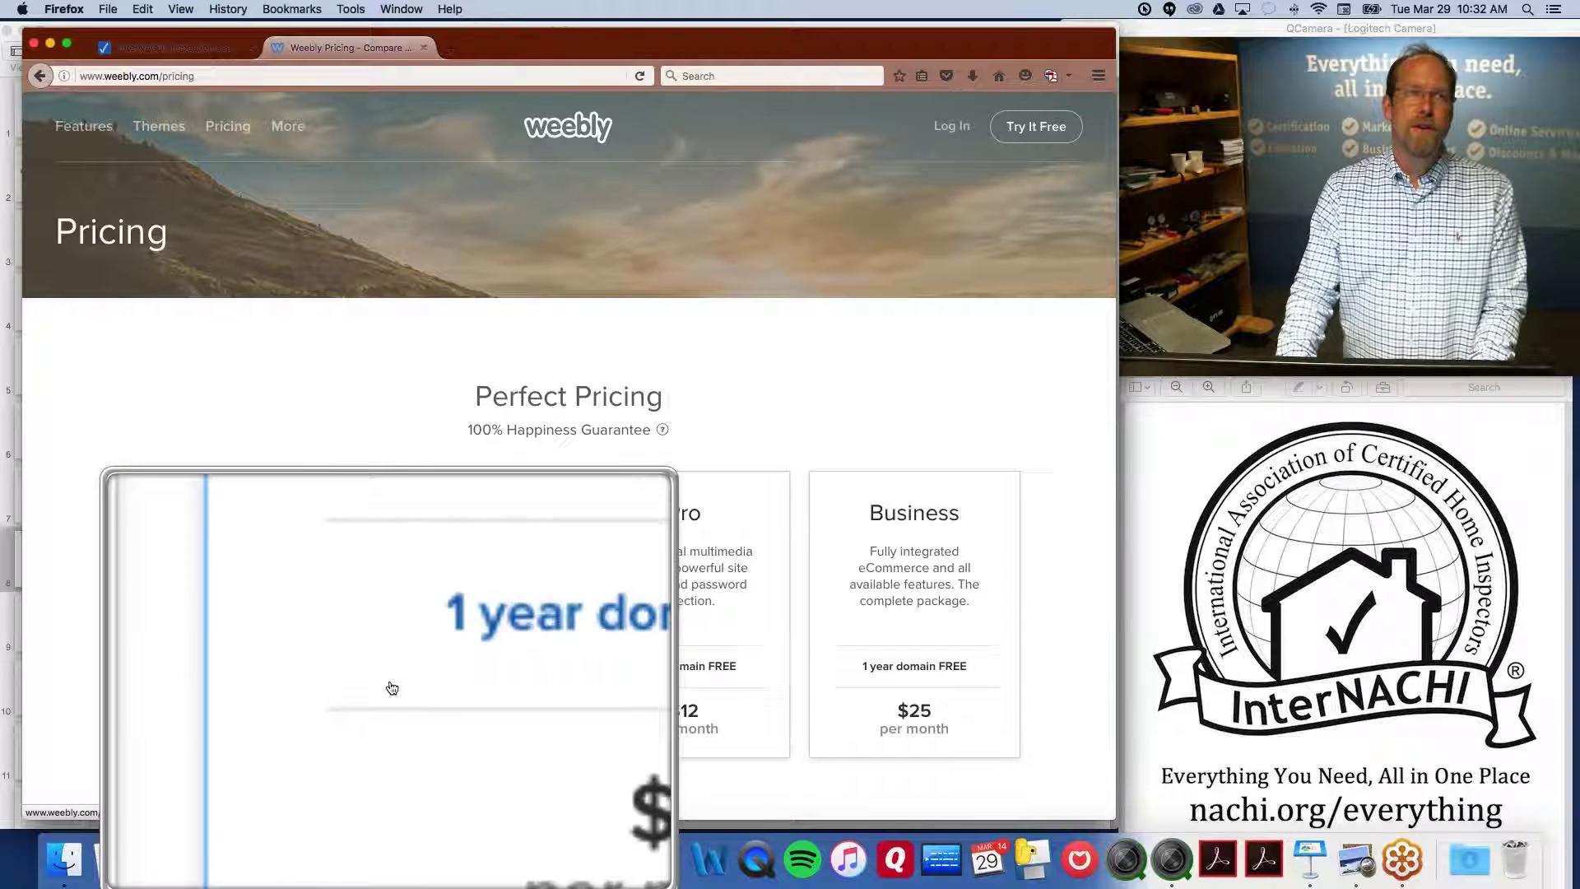
key(alt+super+8)
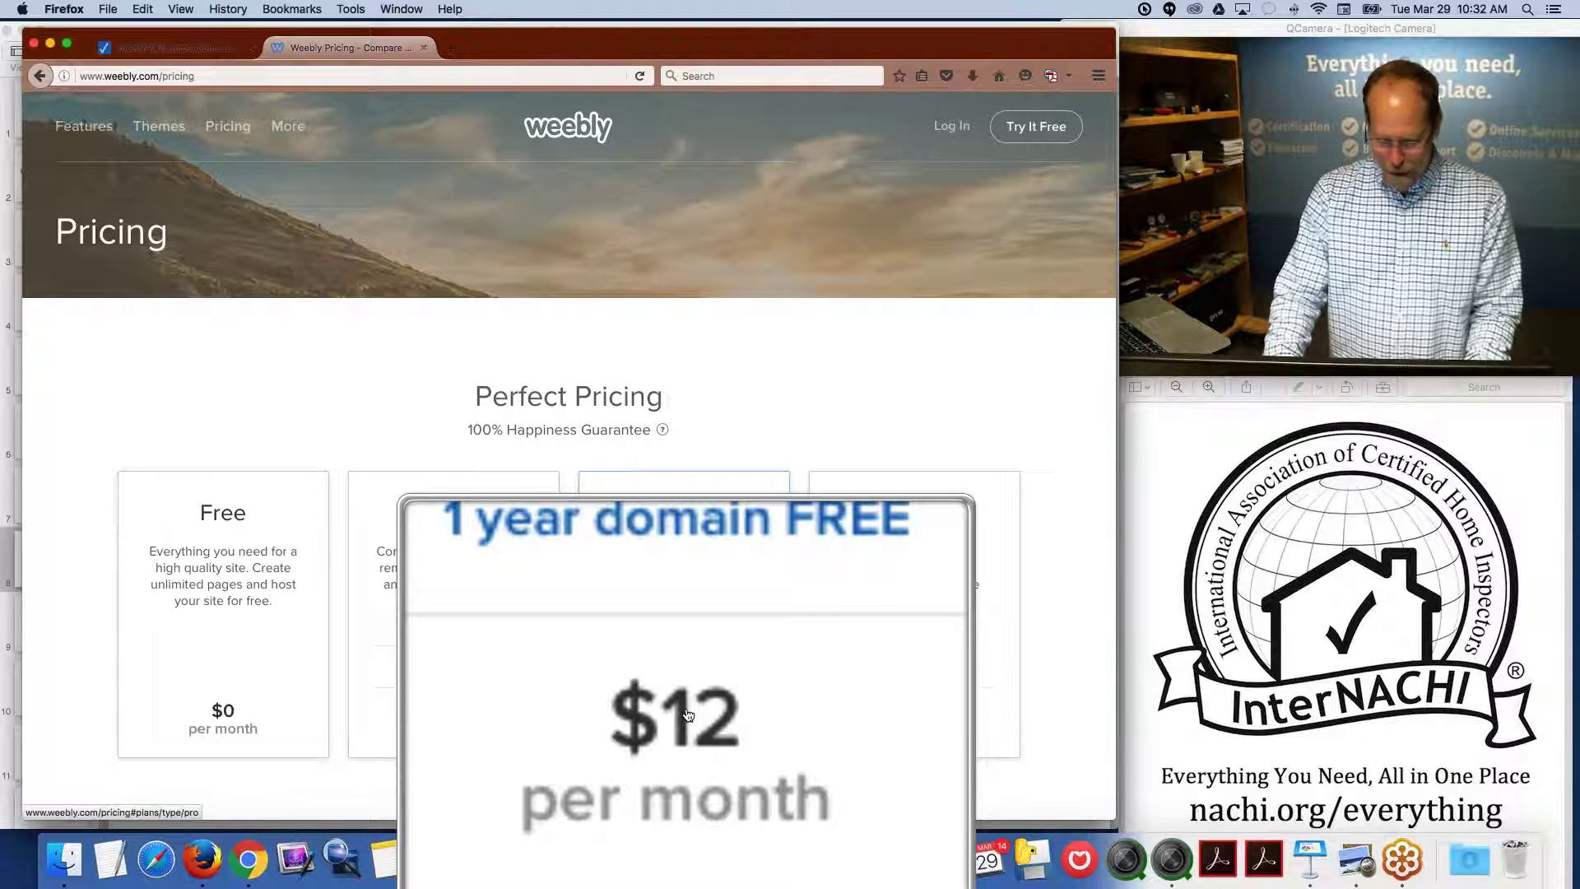
key(alt+super+8)
key(alt+super+8)
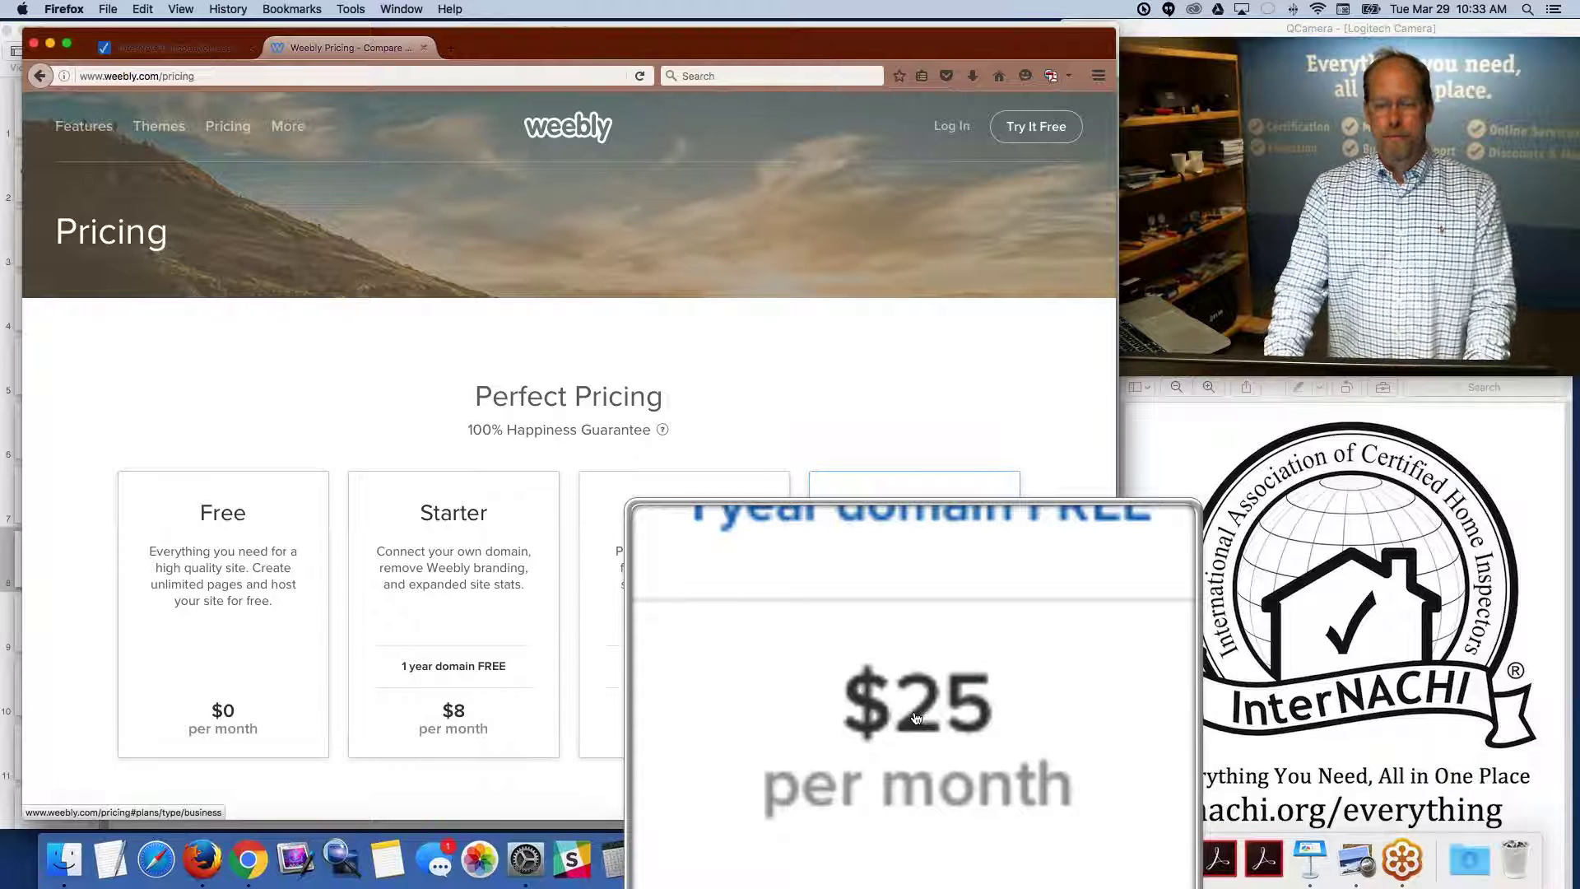
key(alt+super+8)
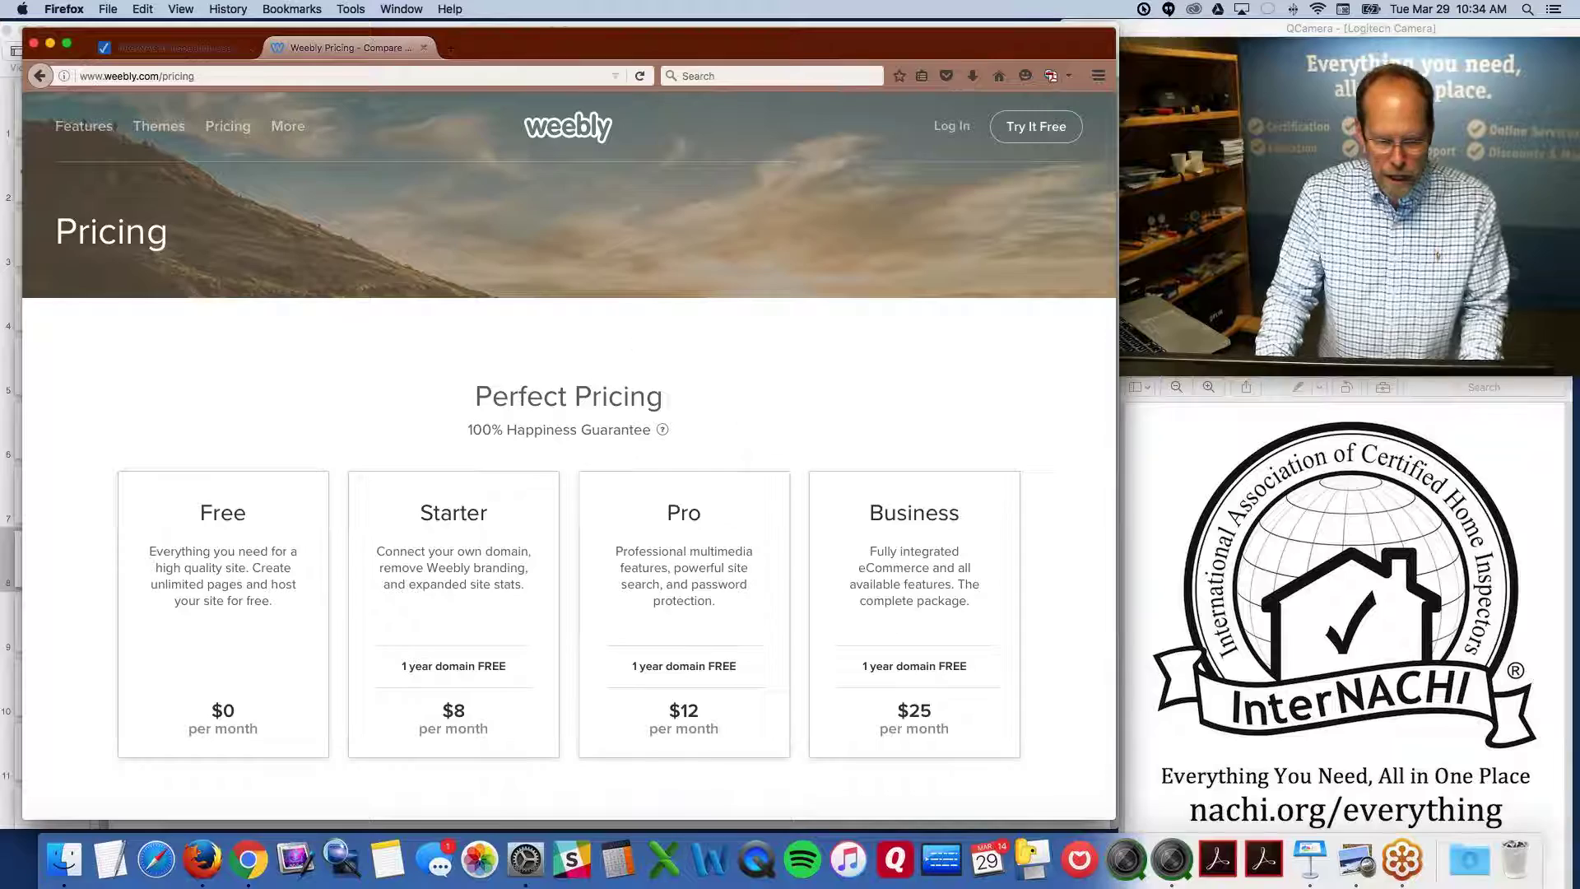
Close the Weebly pricing tab and bring up an enlarged Big Ben Inspections site window
click(424, 51)
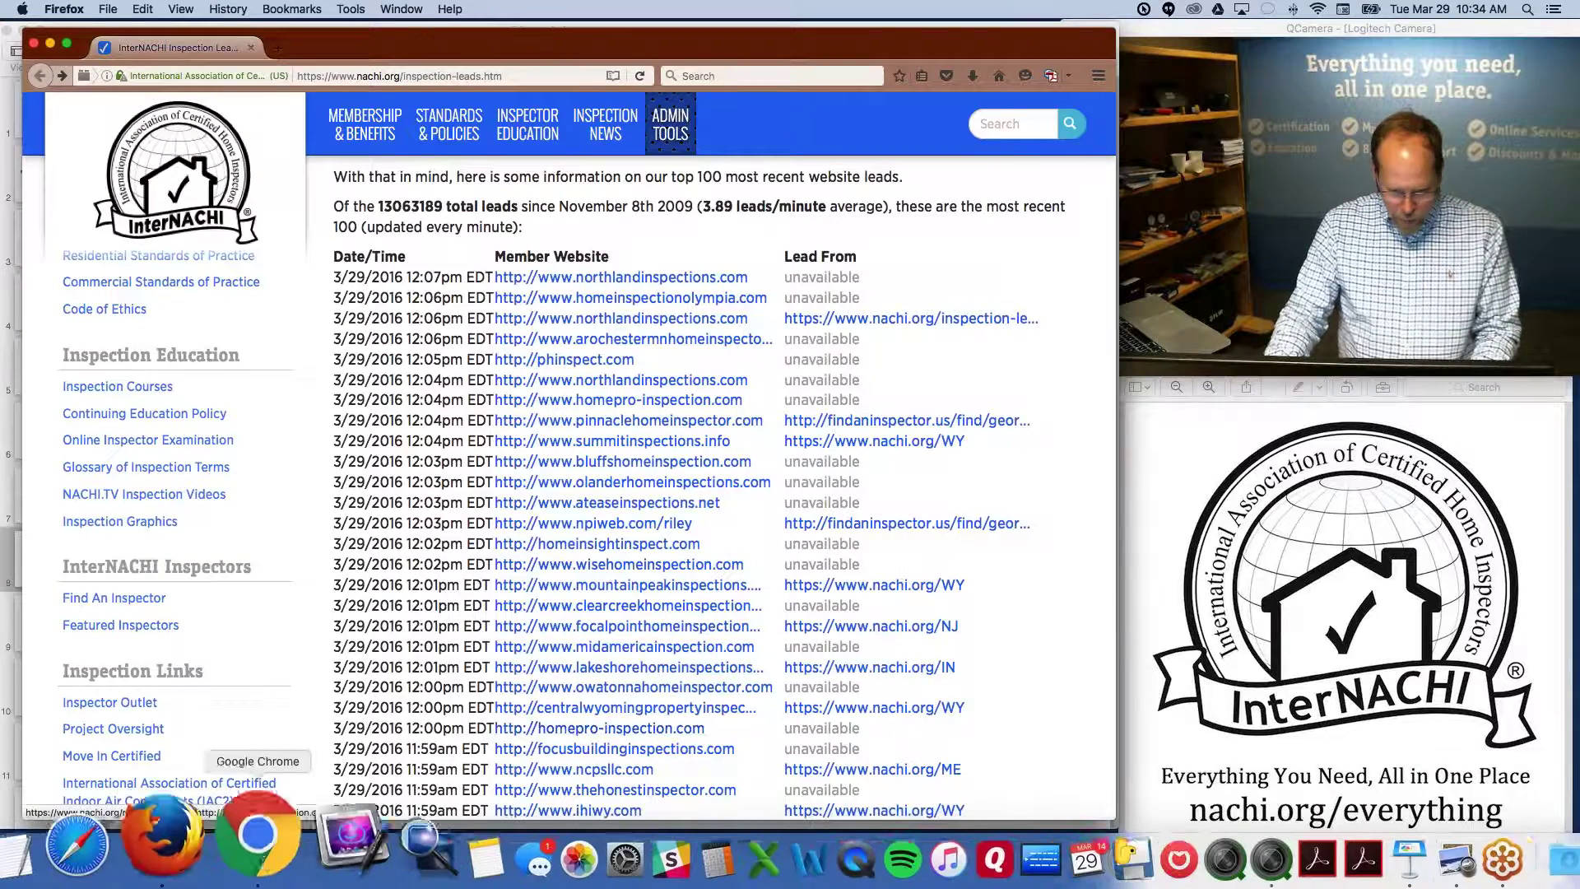
click(256, 859)
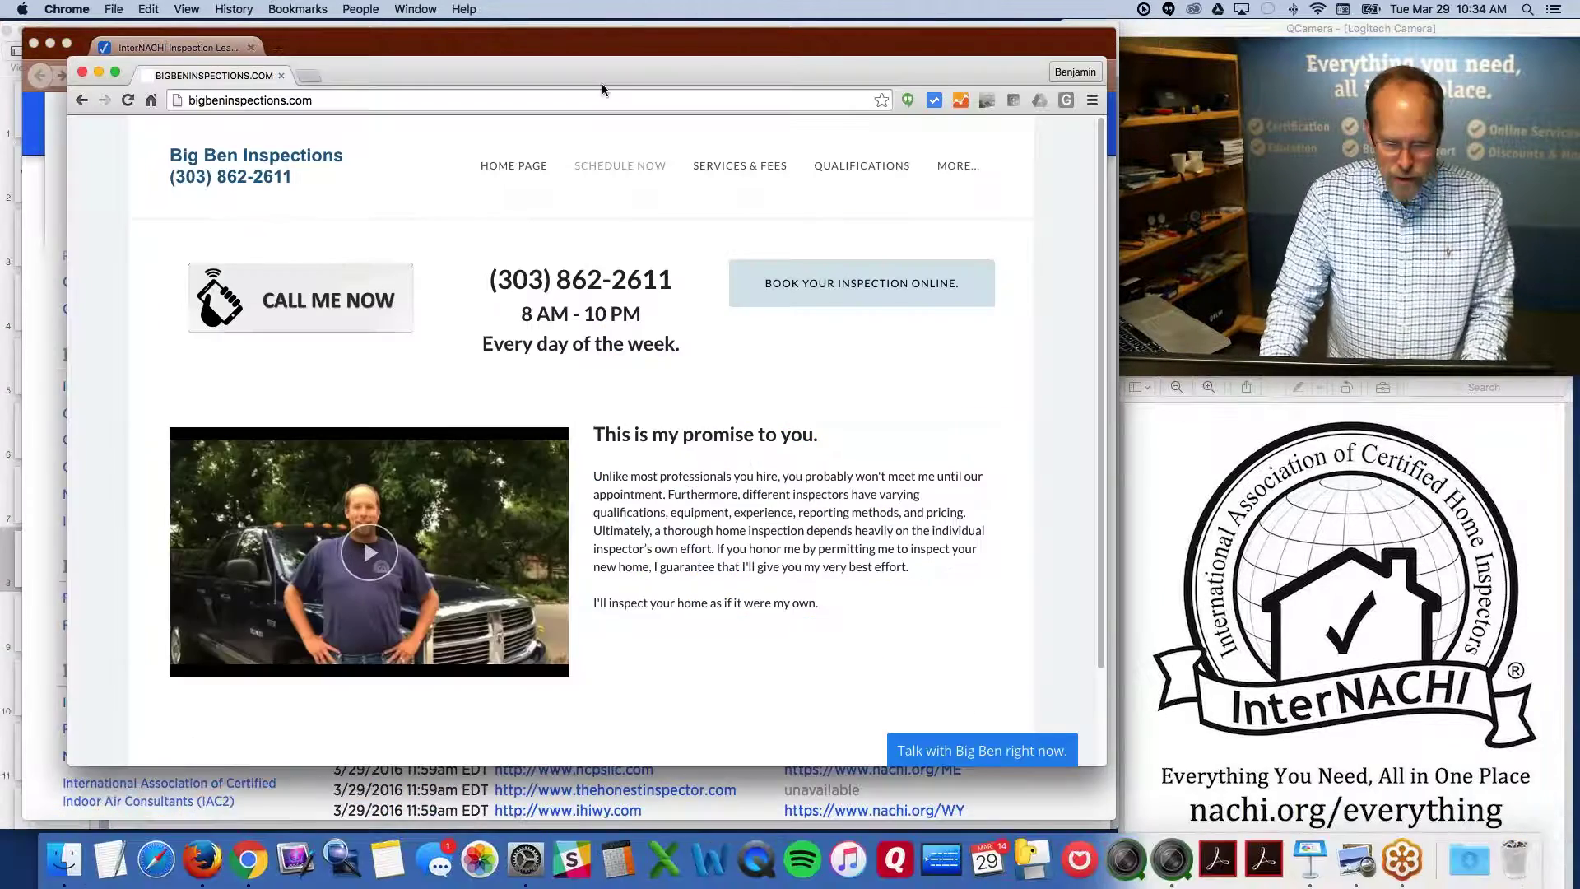
drag(592, 80, 571, 56)
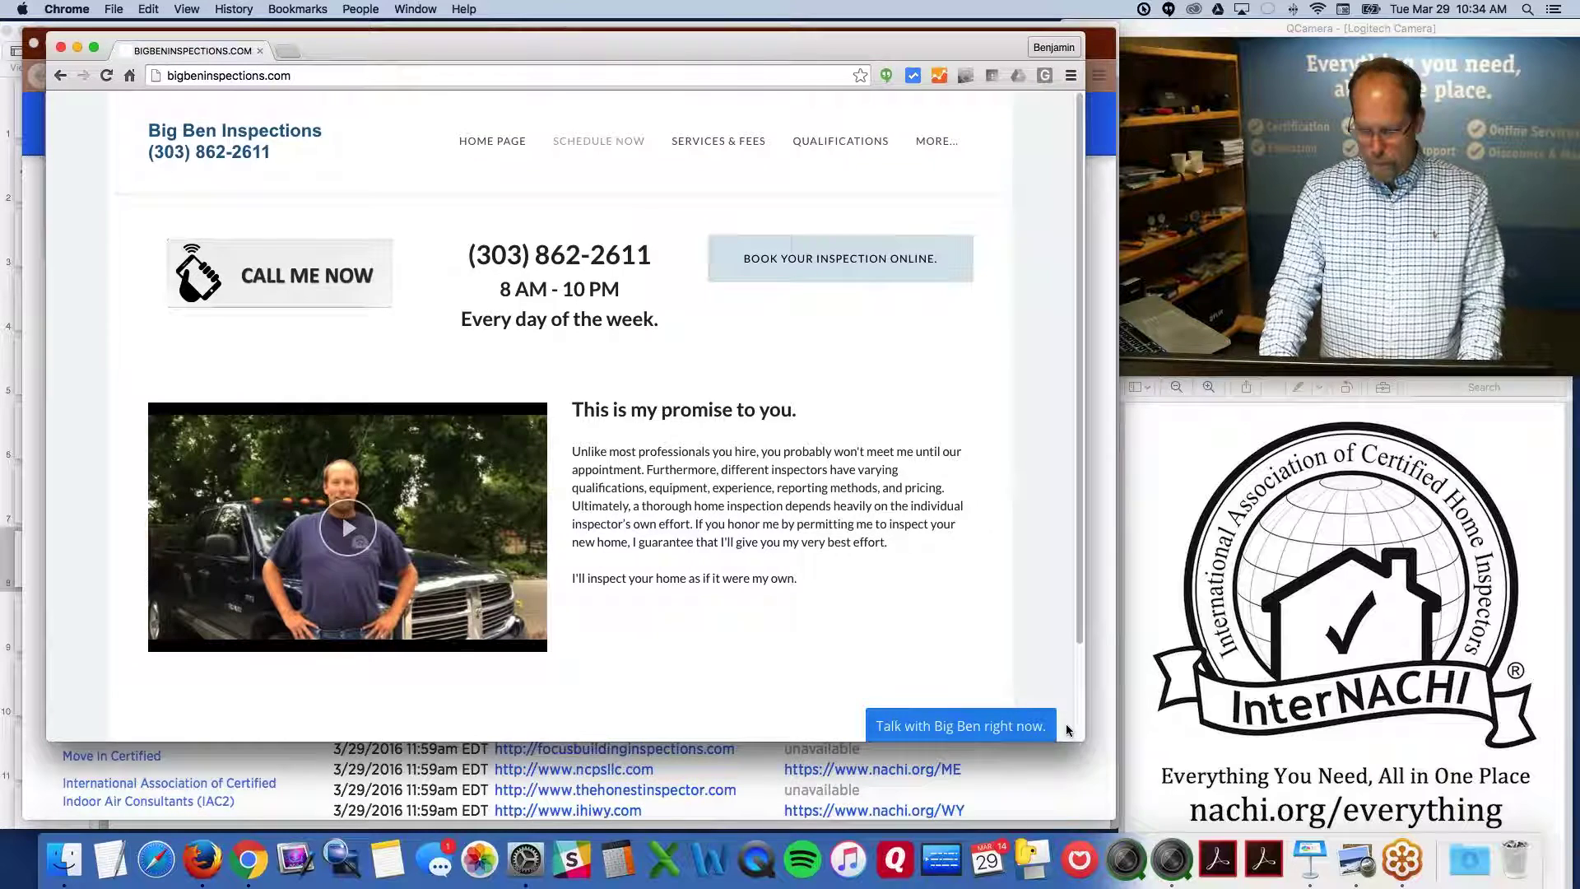
drag(1085, 741, 1115, 808)
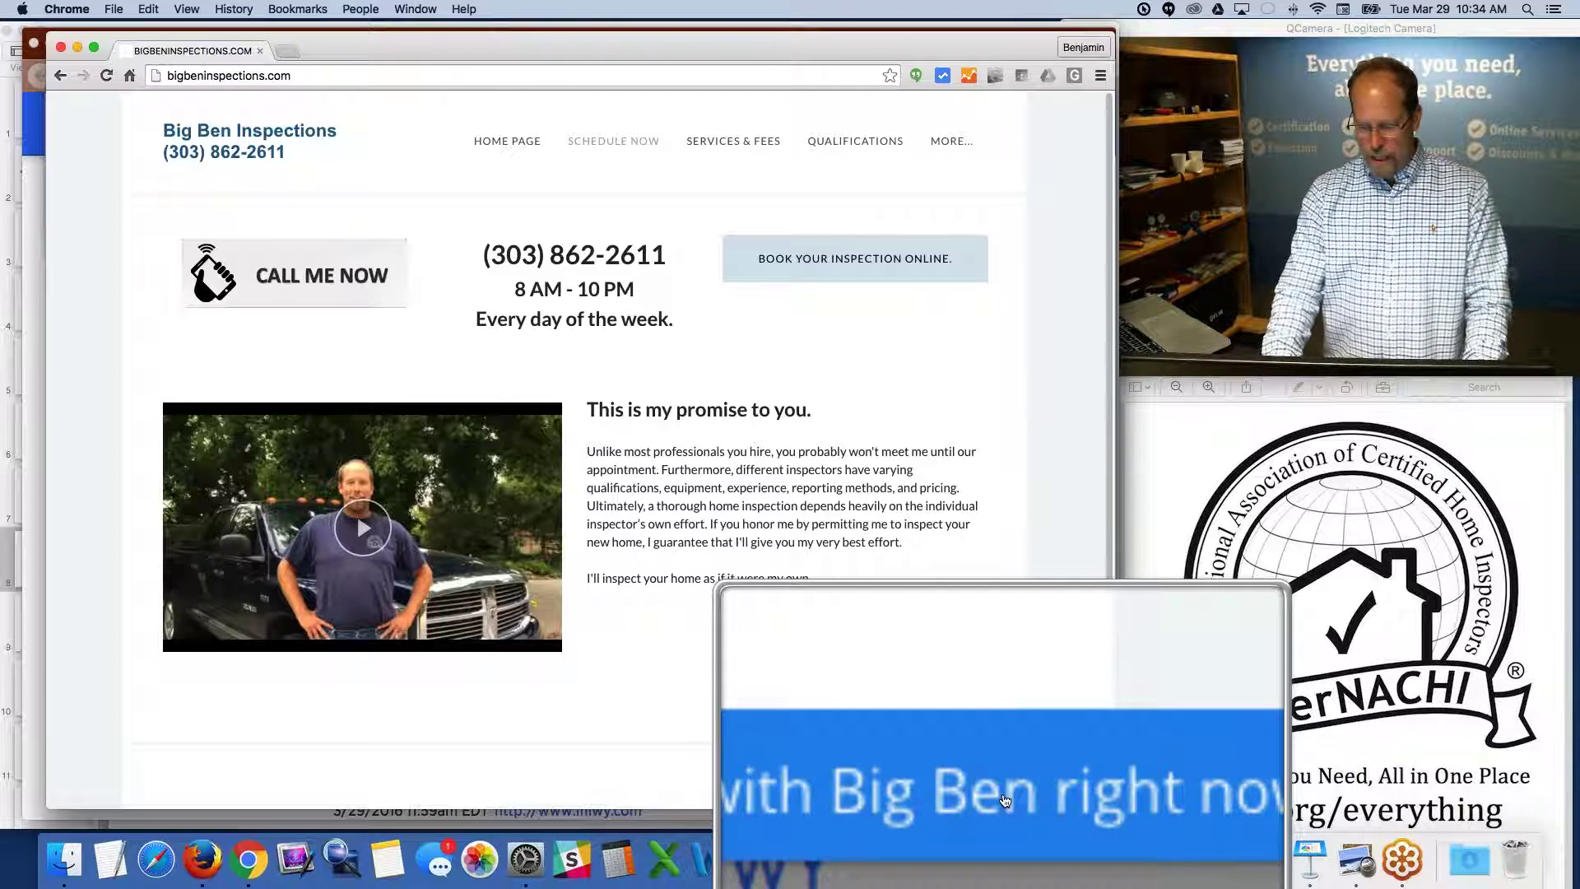
Open the site's 'Talk with Big Ben' chat box and enter the visitor's e-mail address
click(1005, 800)
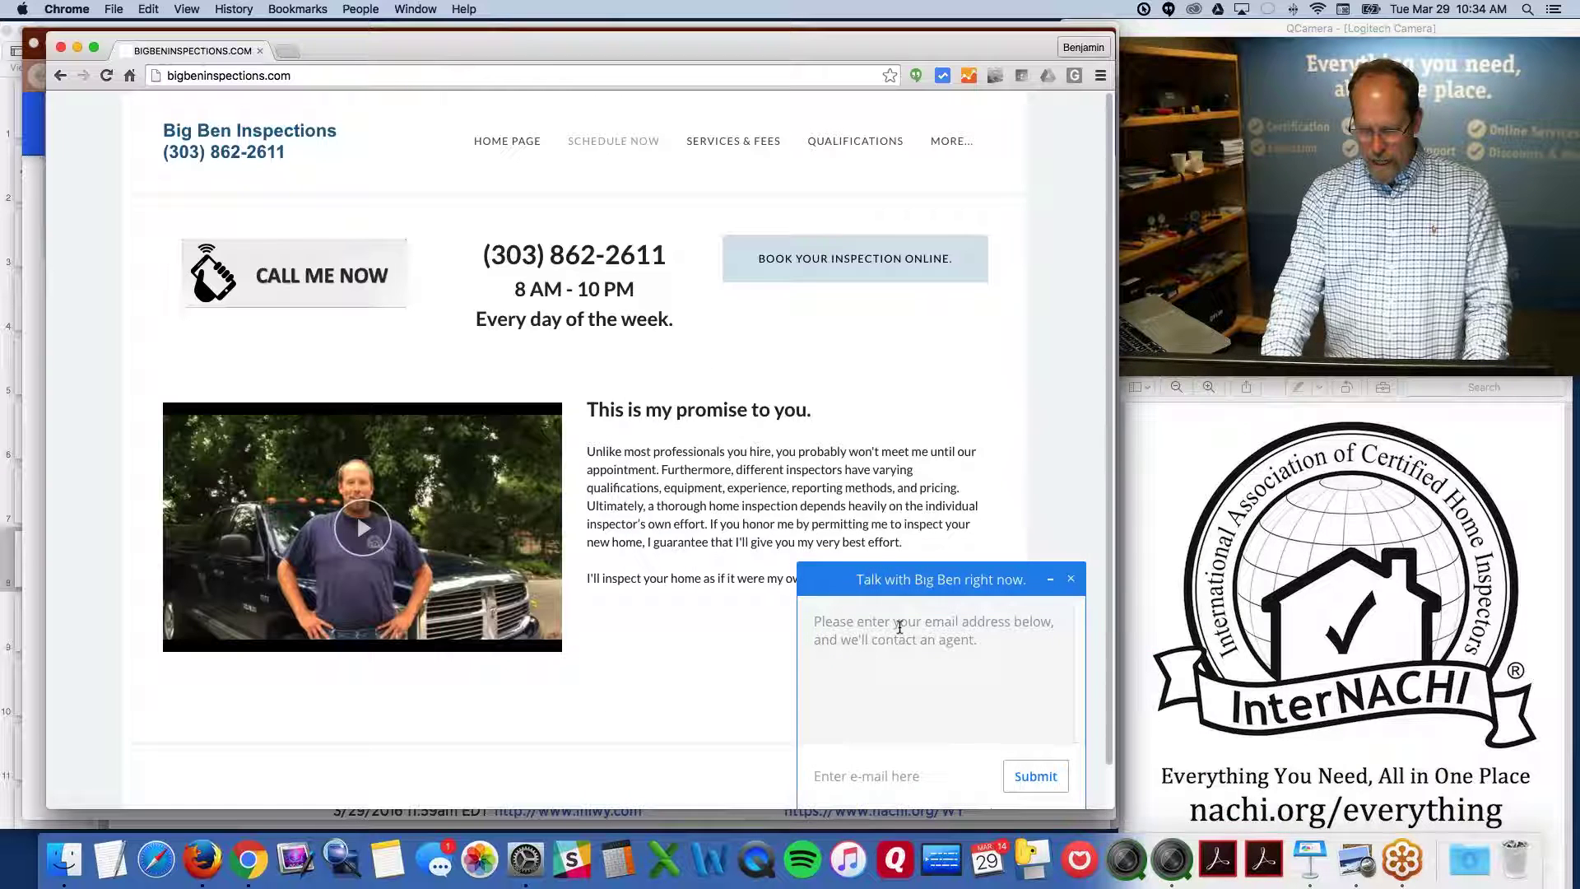
click(897, 775)
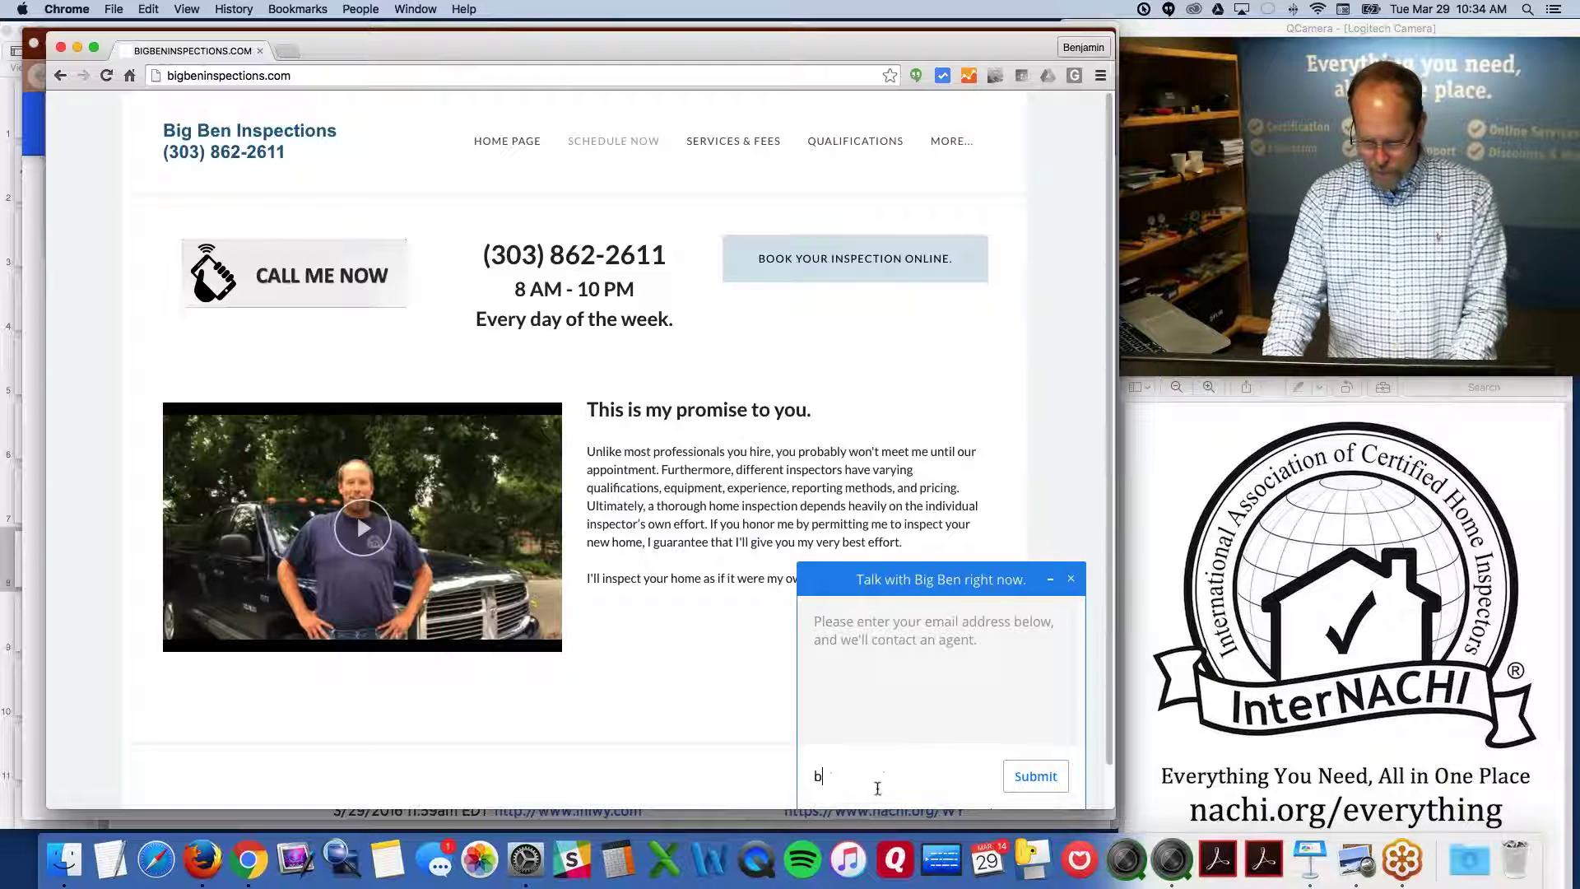
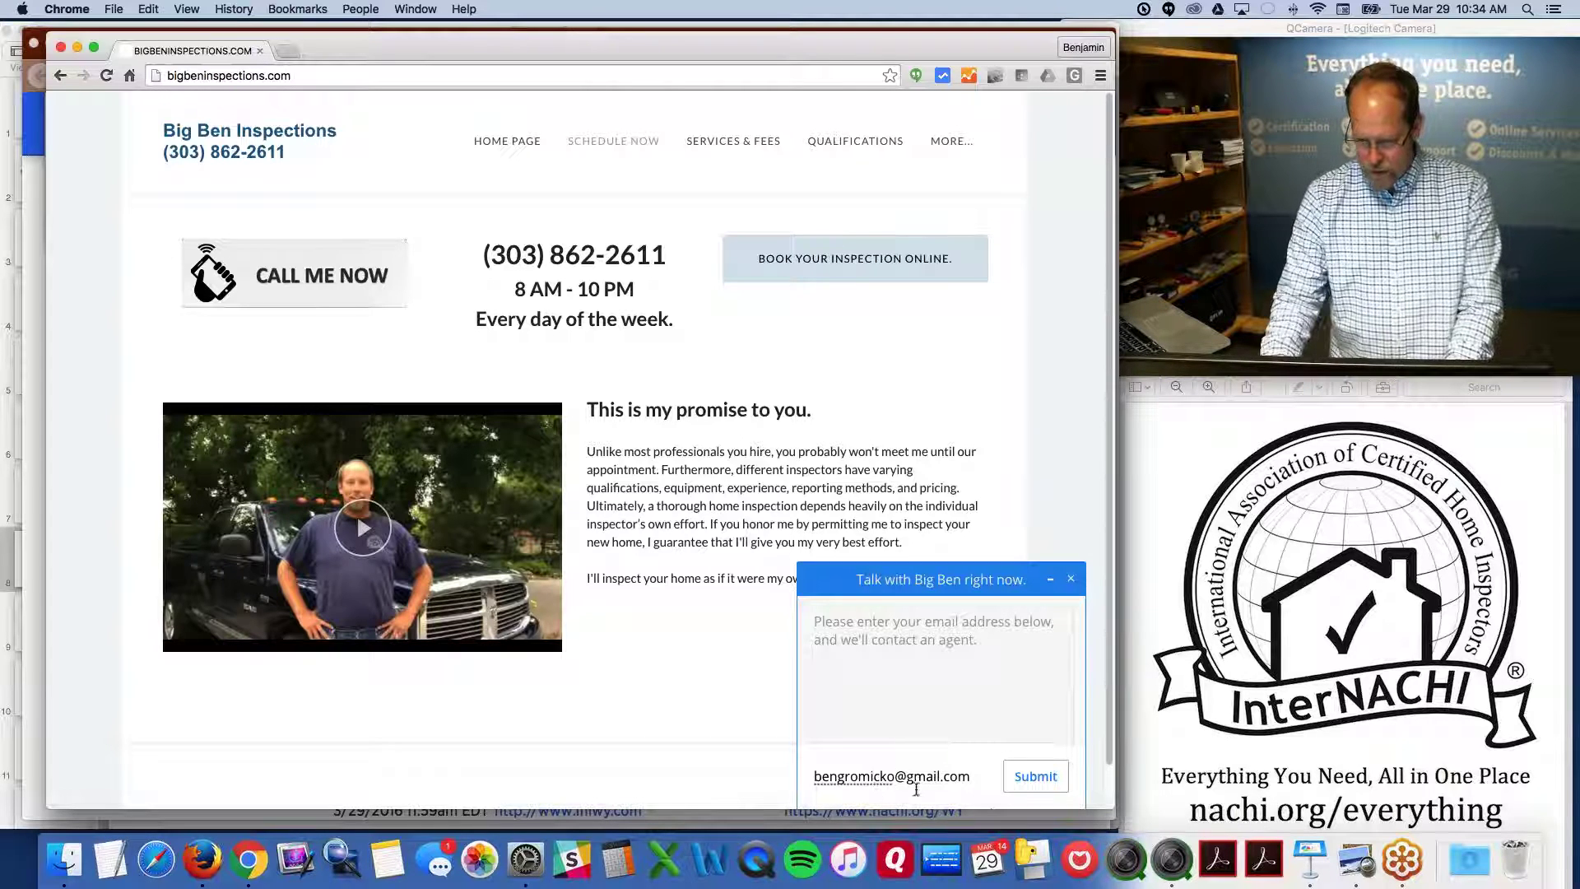
Submit the chat e-mail, move and enlarge the site window at top-left, and open a new tab
key(Return)
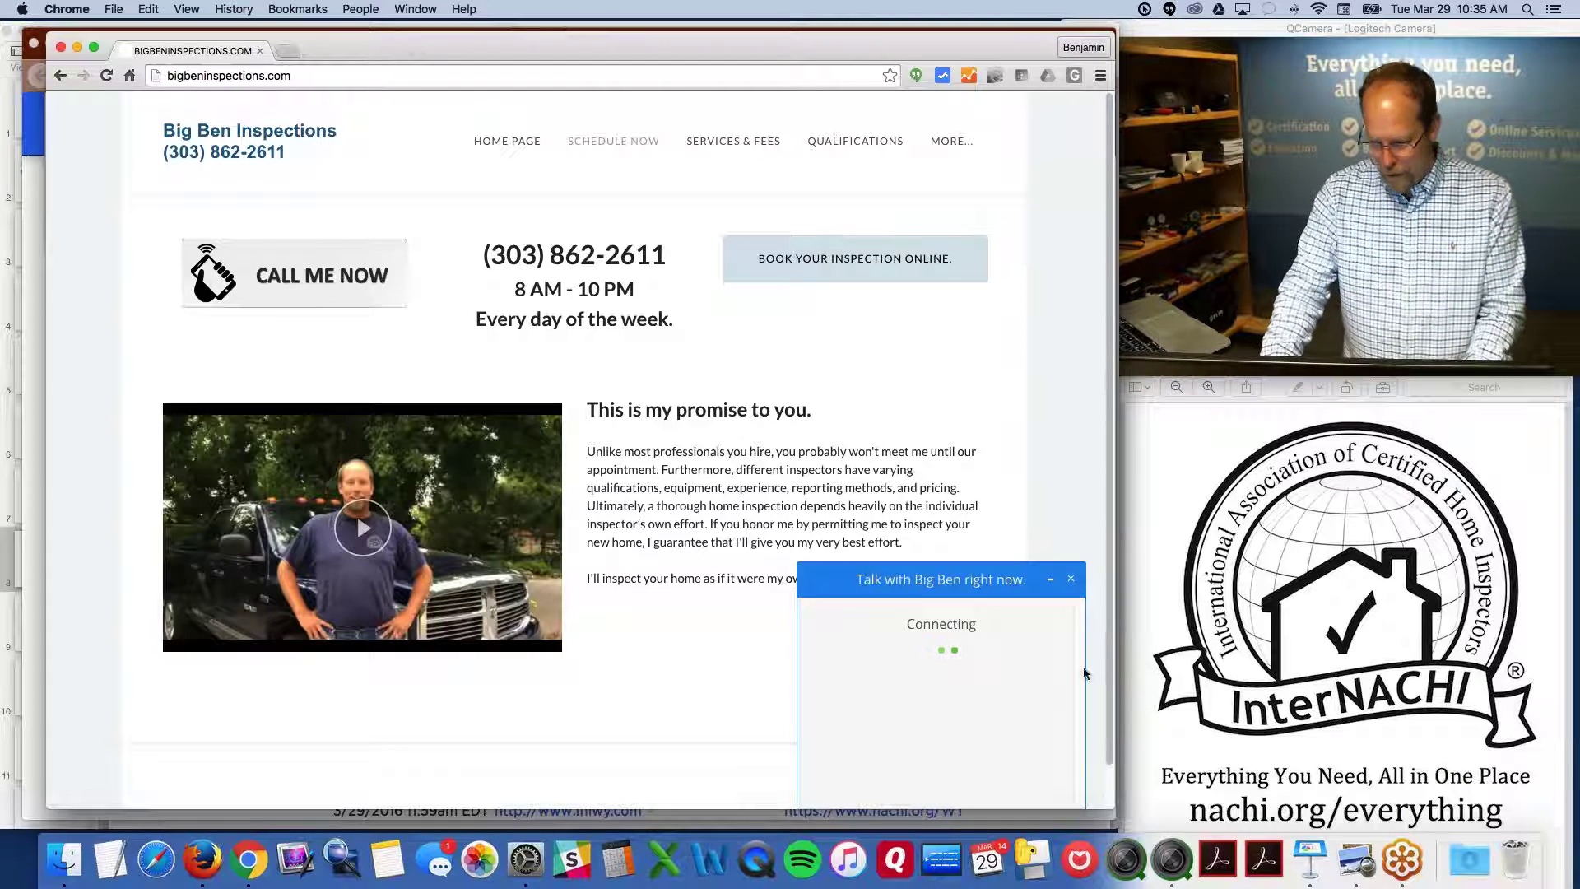
drag(365, 43, 745, 61)
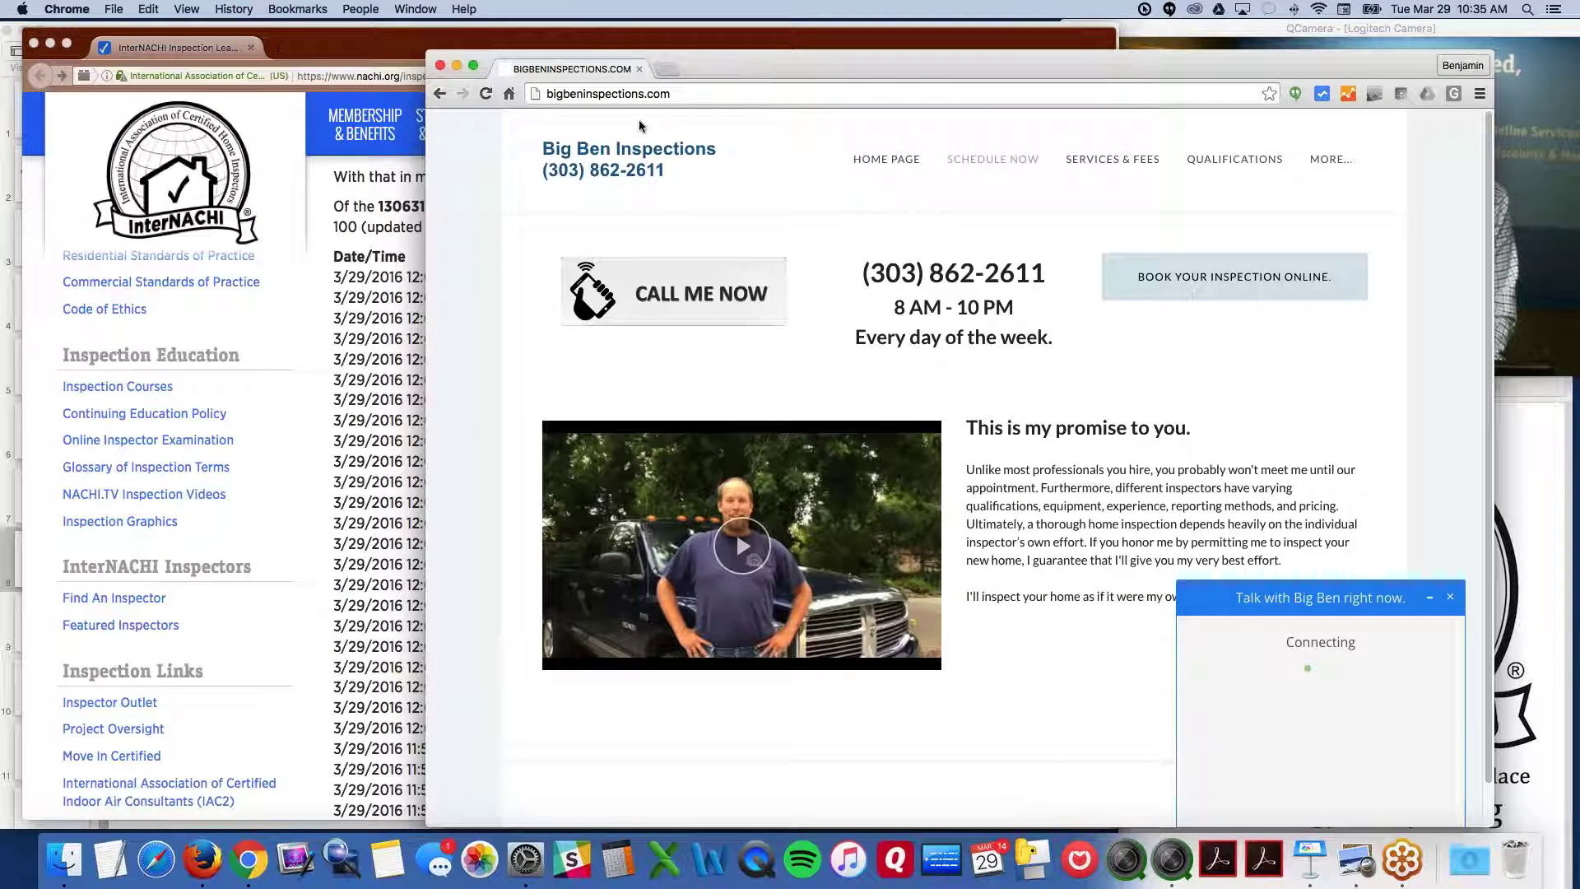
drag(855, 69, 450, 45)
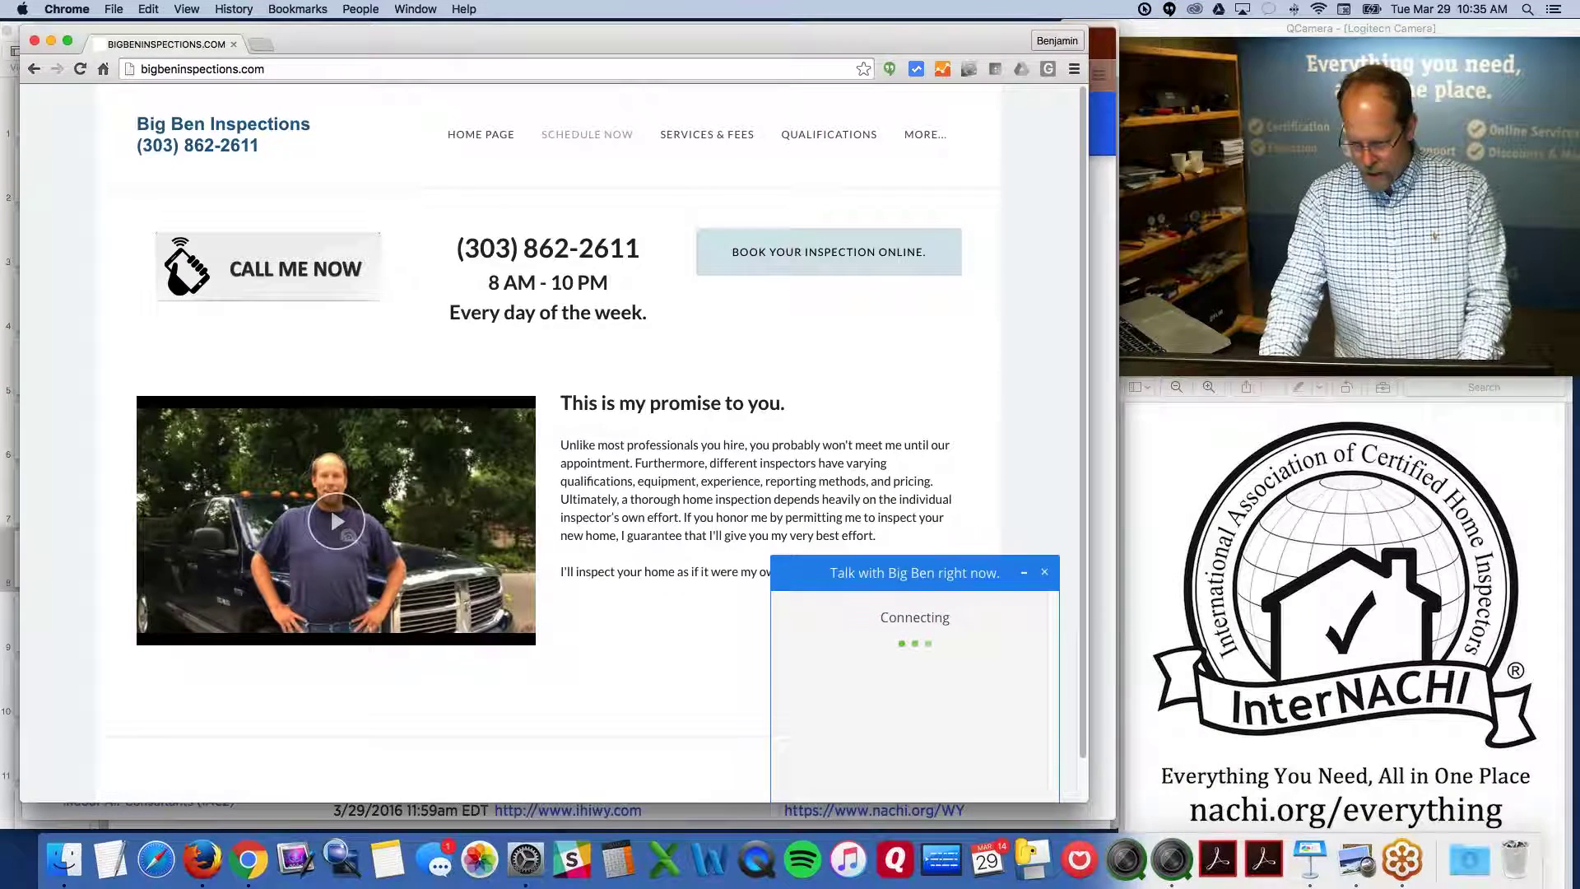
drag(1087, 802, 1115, 822)
key(super+t)
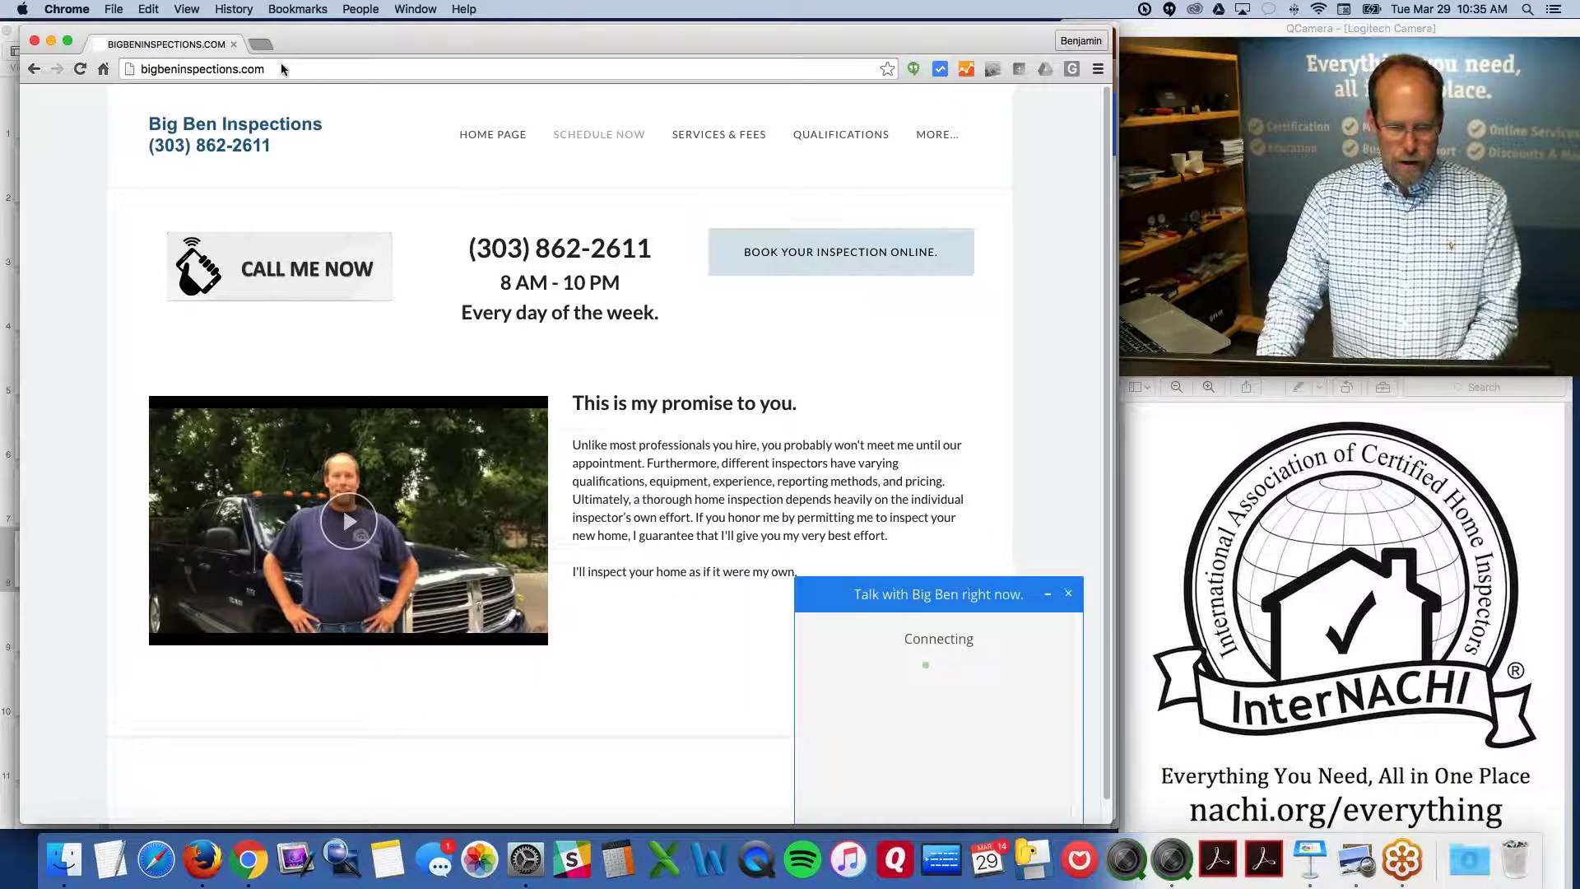
Load the Weebly dashboard by entering weebly in the new tab's address bar
text(weebly)
key(Return)
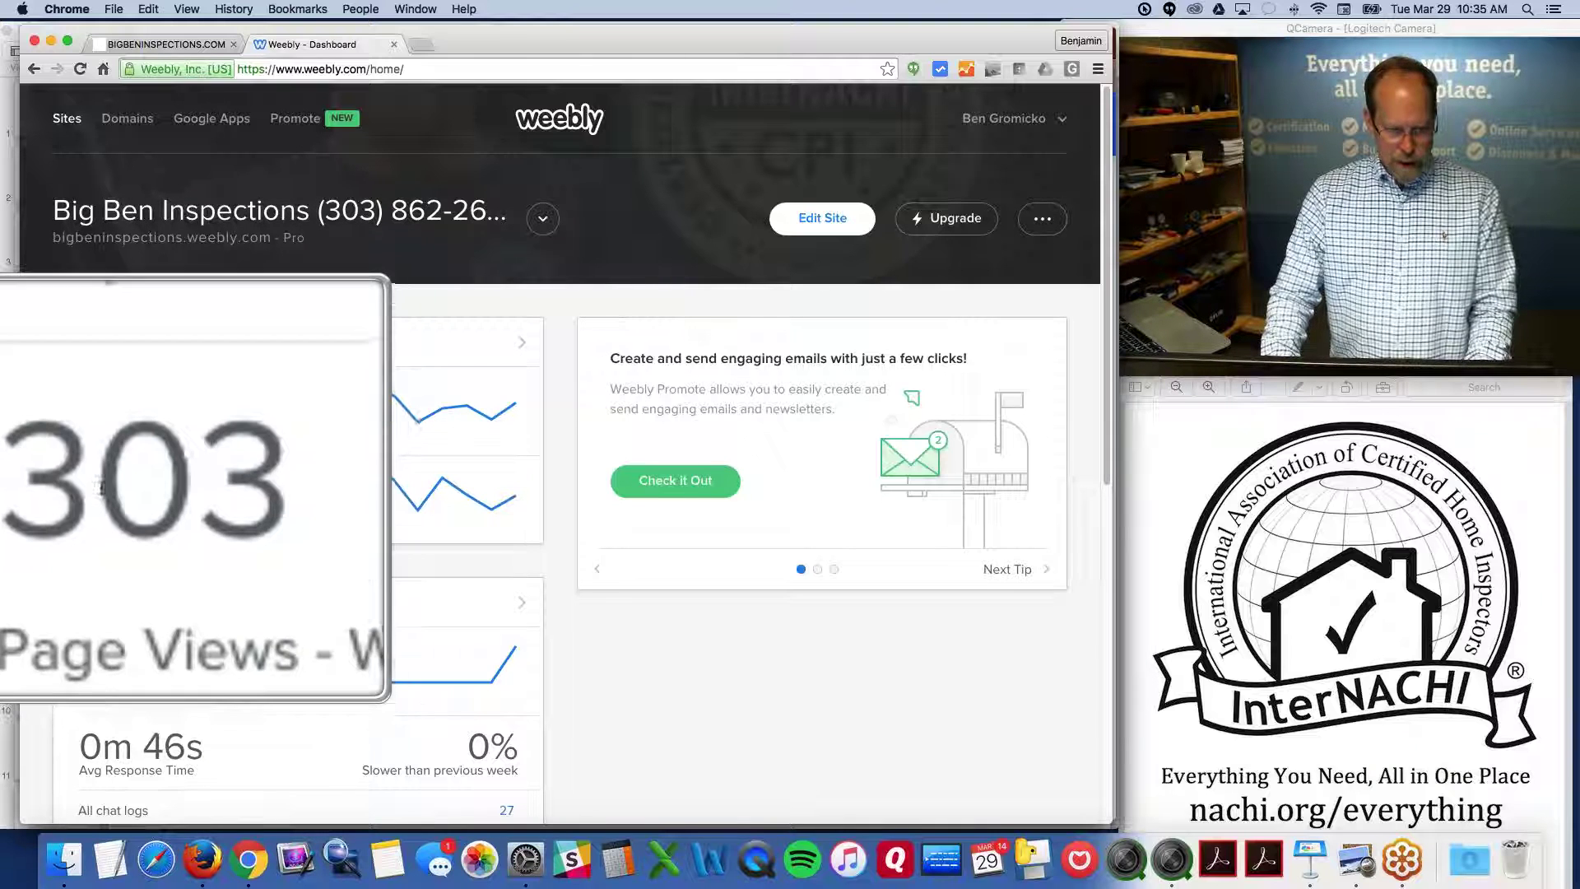
Review the full monthly stats tables, return to the dashboard, and launch the site editor
click(523, 343)
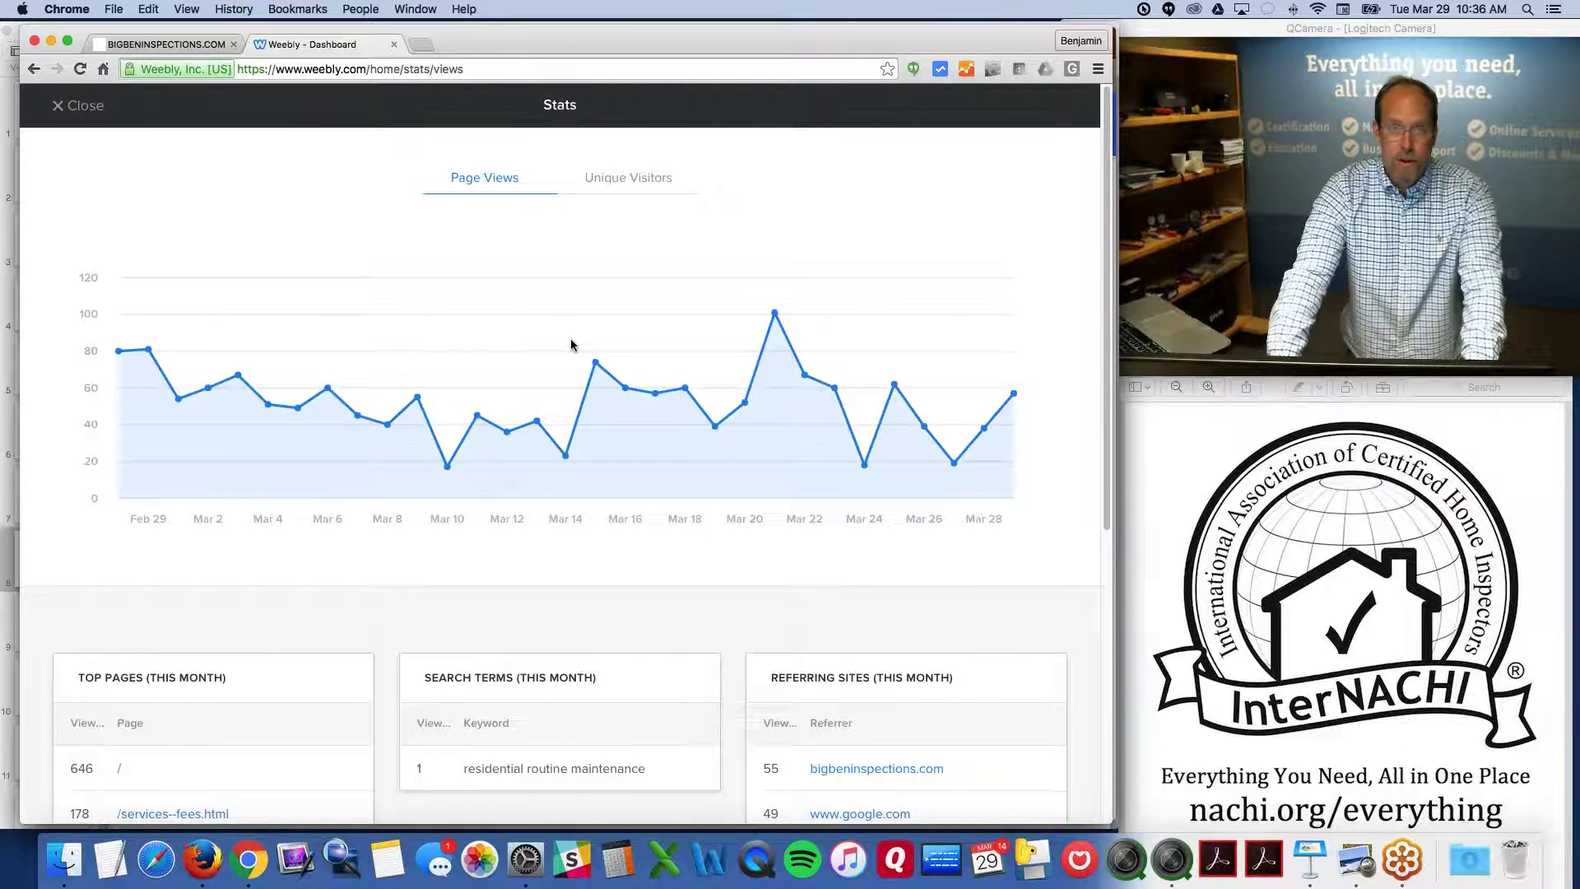
scroll(571, 345, down, 5)
scroll(573, 345, down, 2)
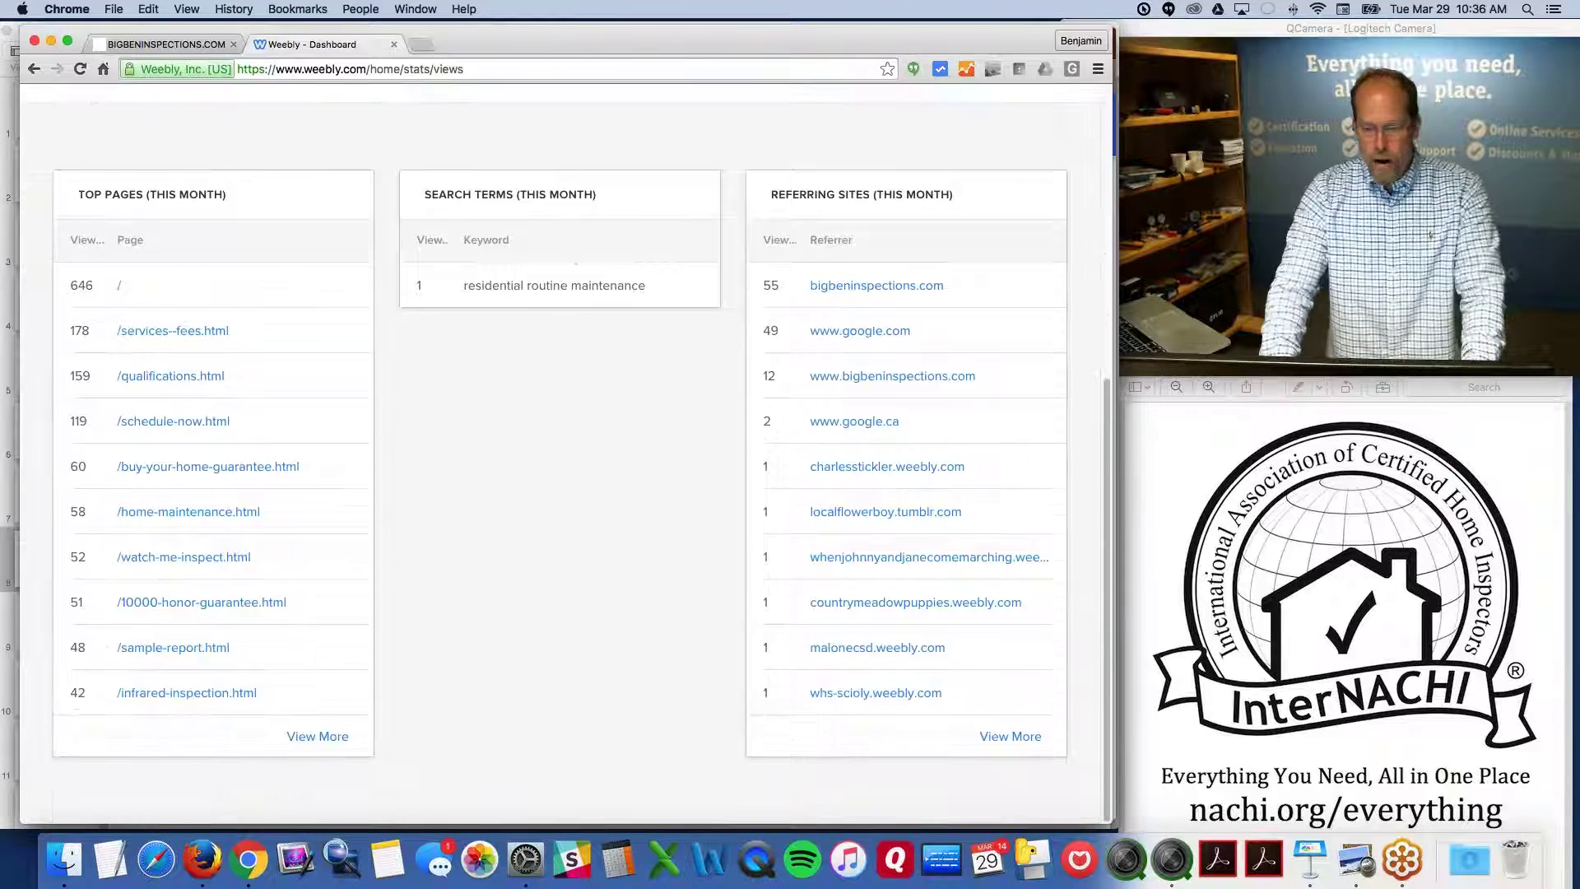
key(alt+super+8)
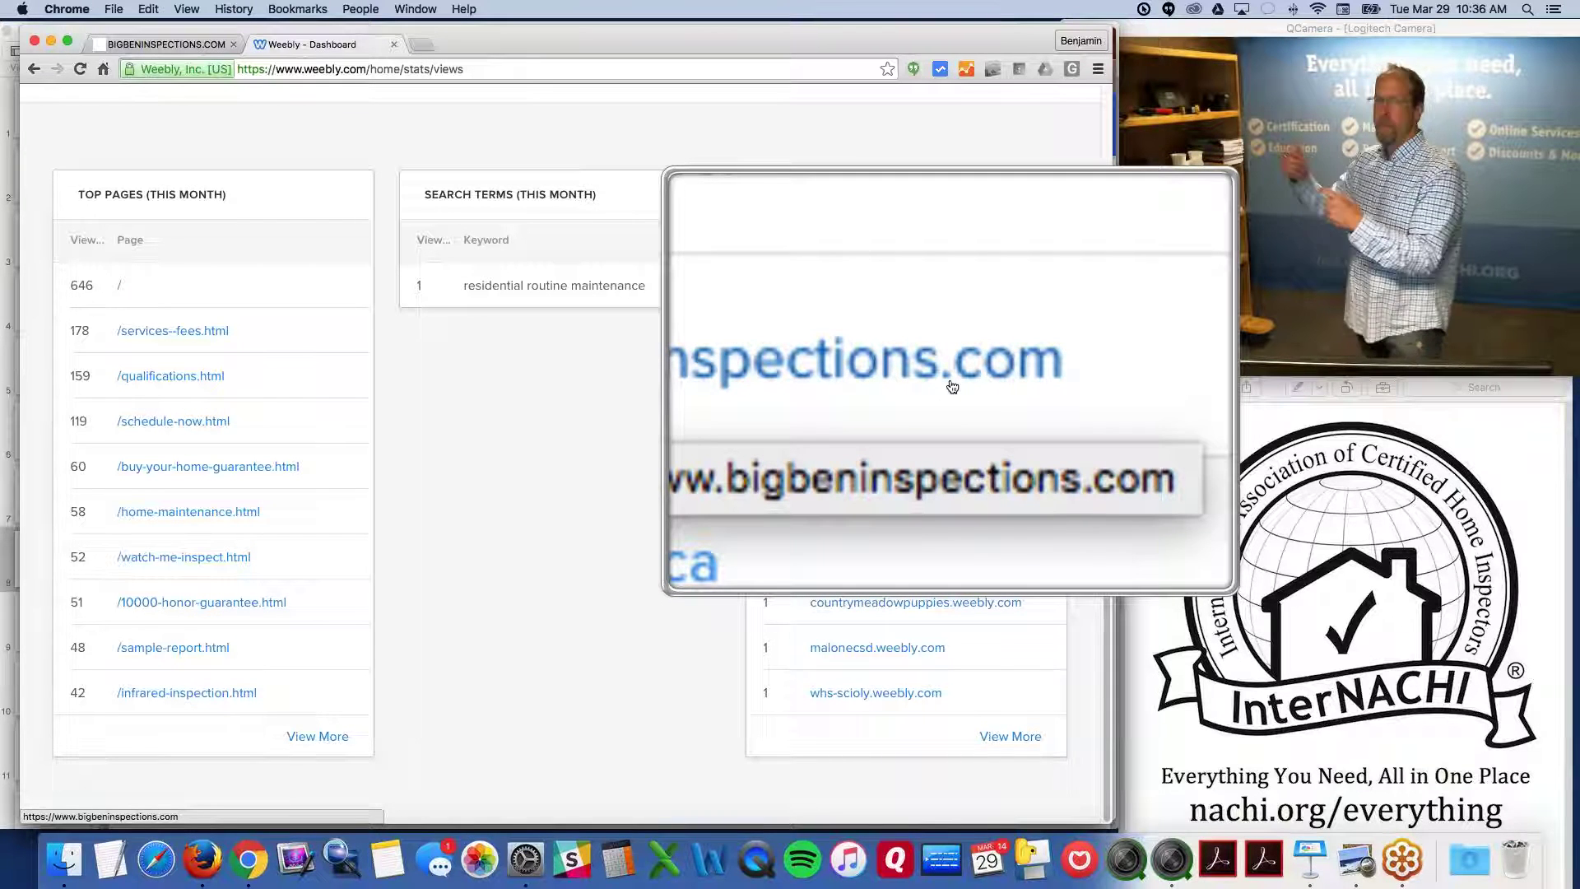
key(alt+super+8)
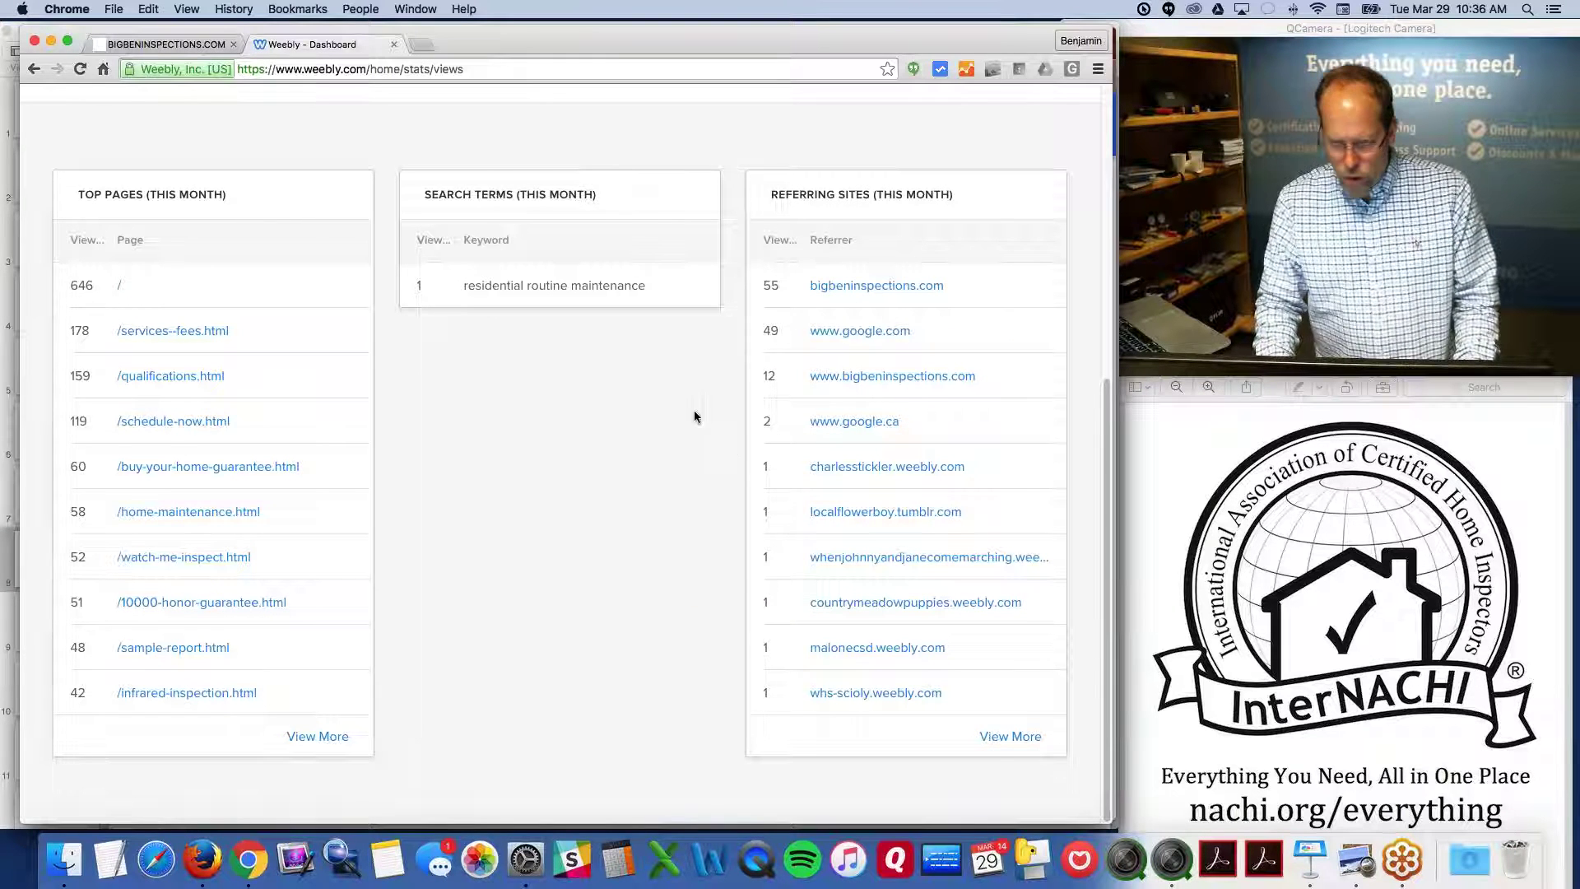
scroll(625, 288, up, 1)
scroll(560, 452, up, 5)
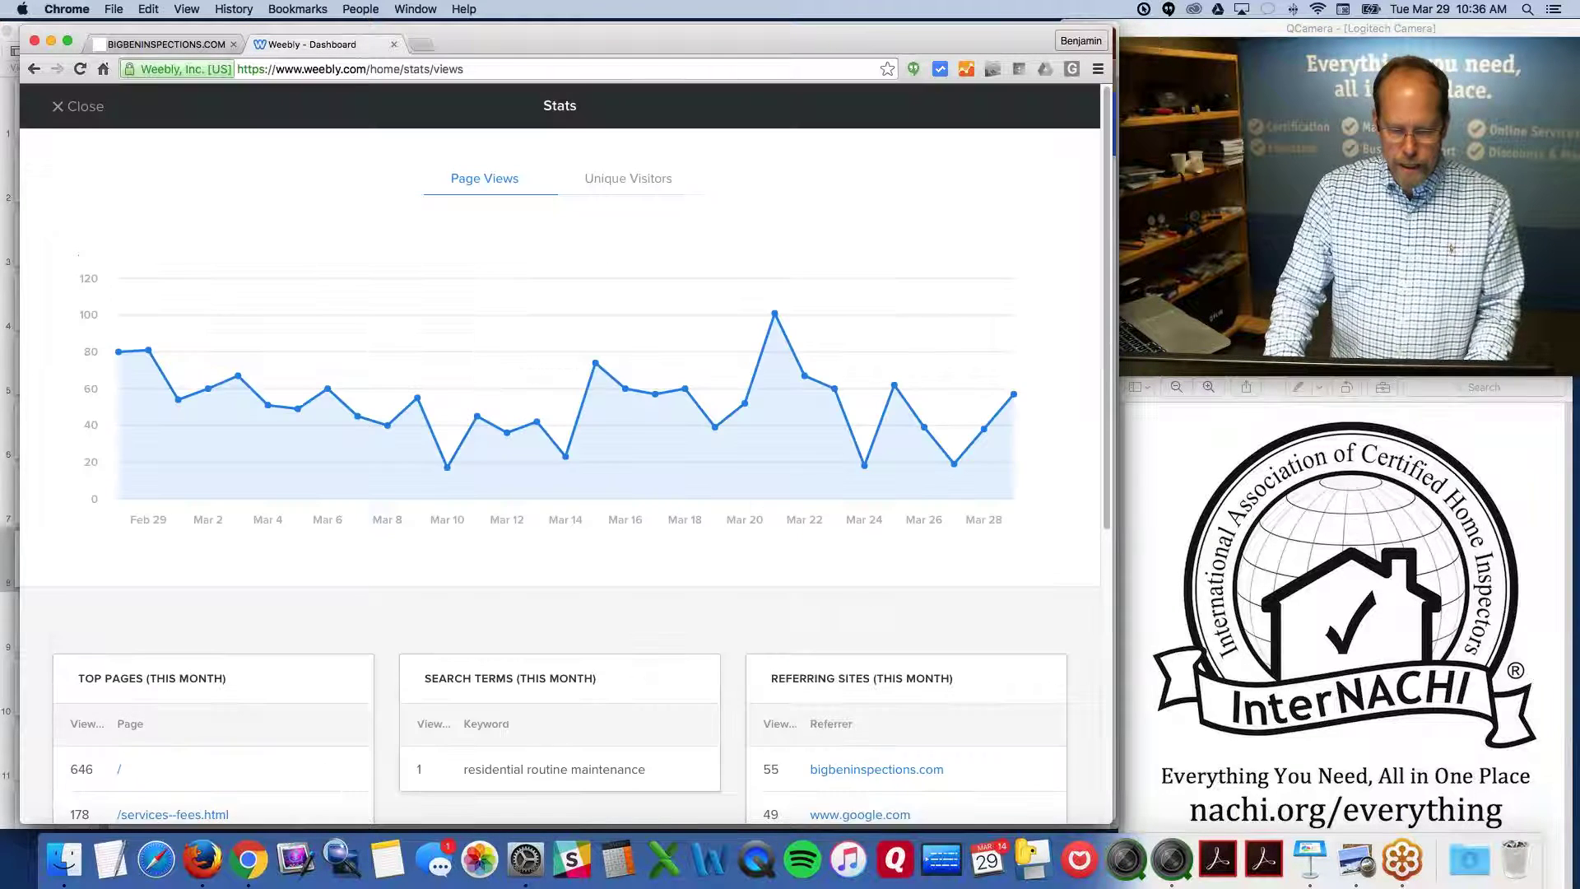
click(80, 107)
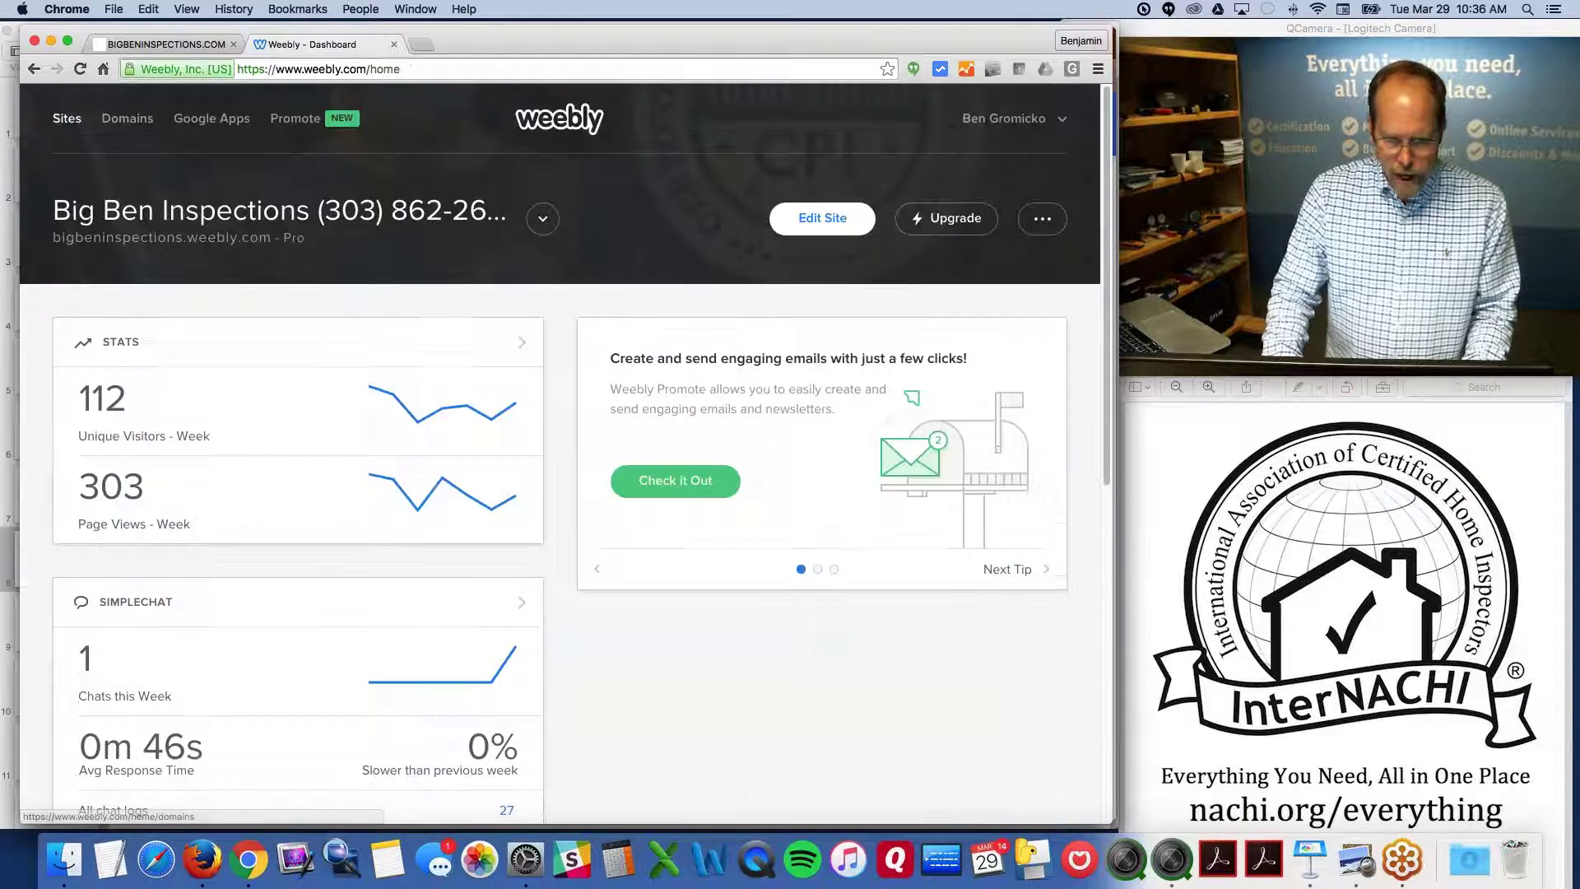
click(829, 223)
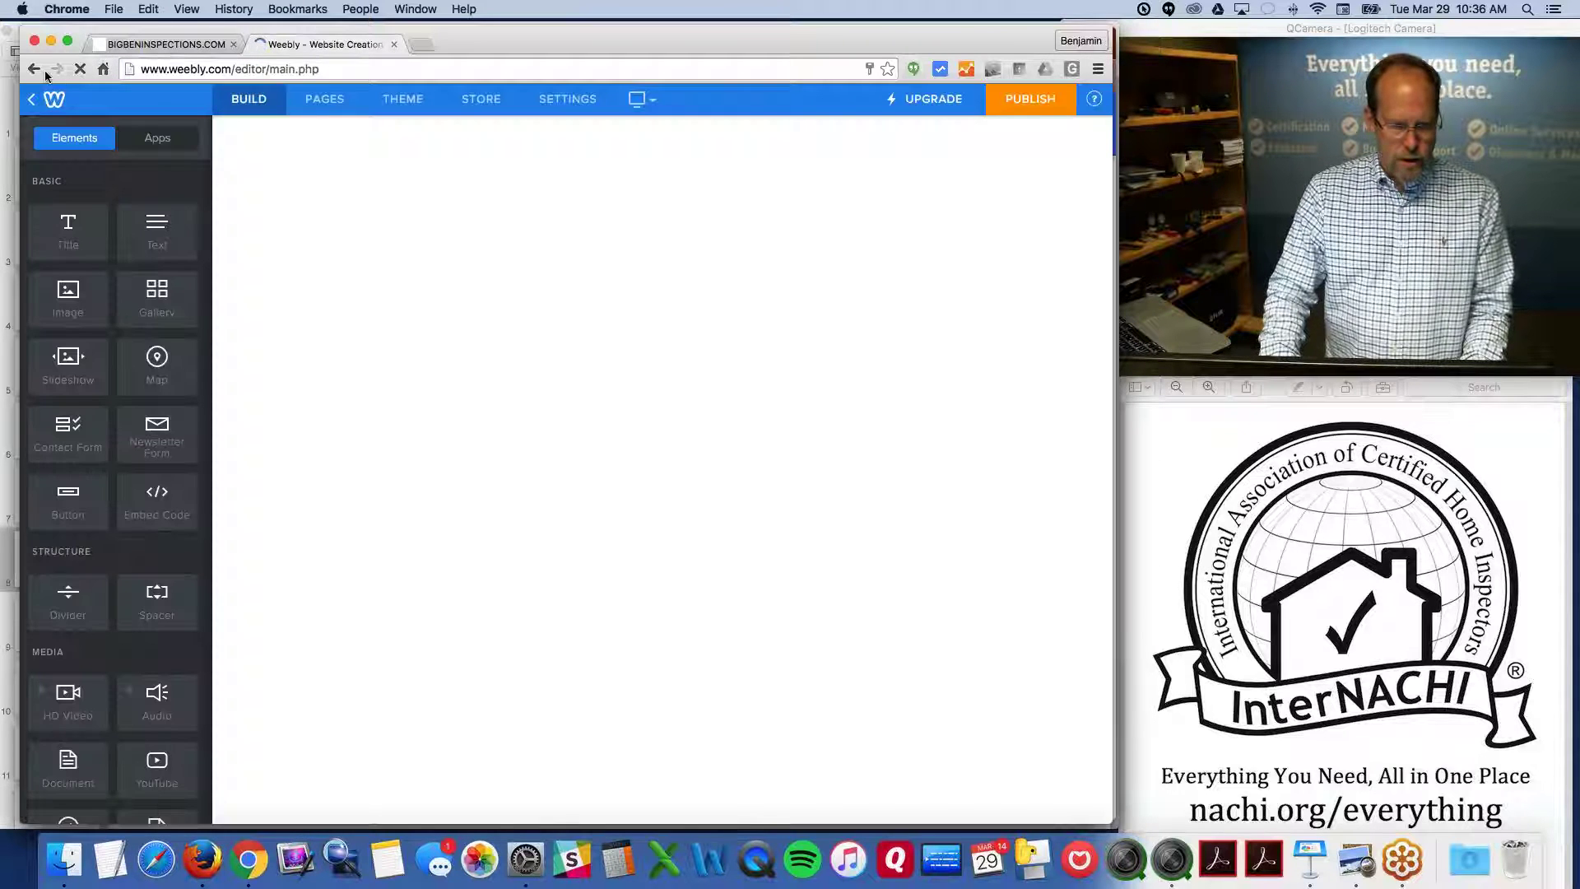
Leave the editor and reload the Weebly site from the address bar
click(34, 70)
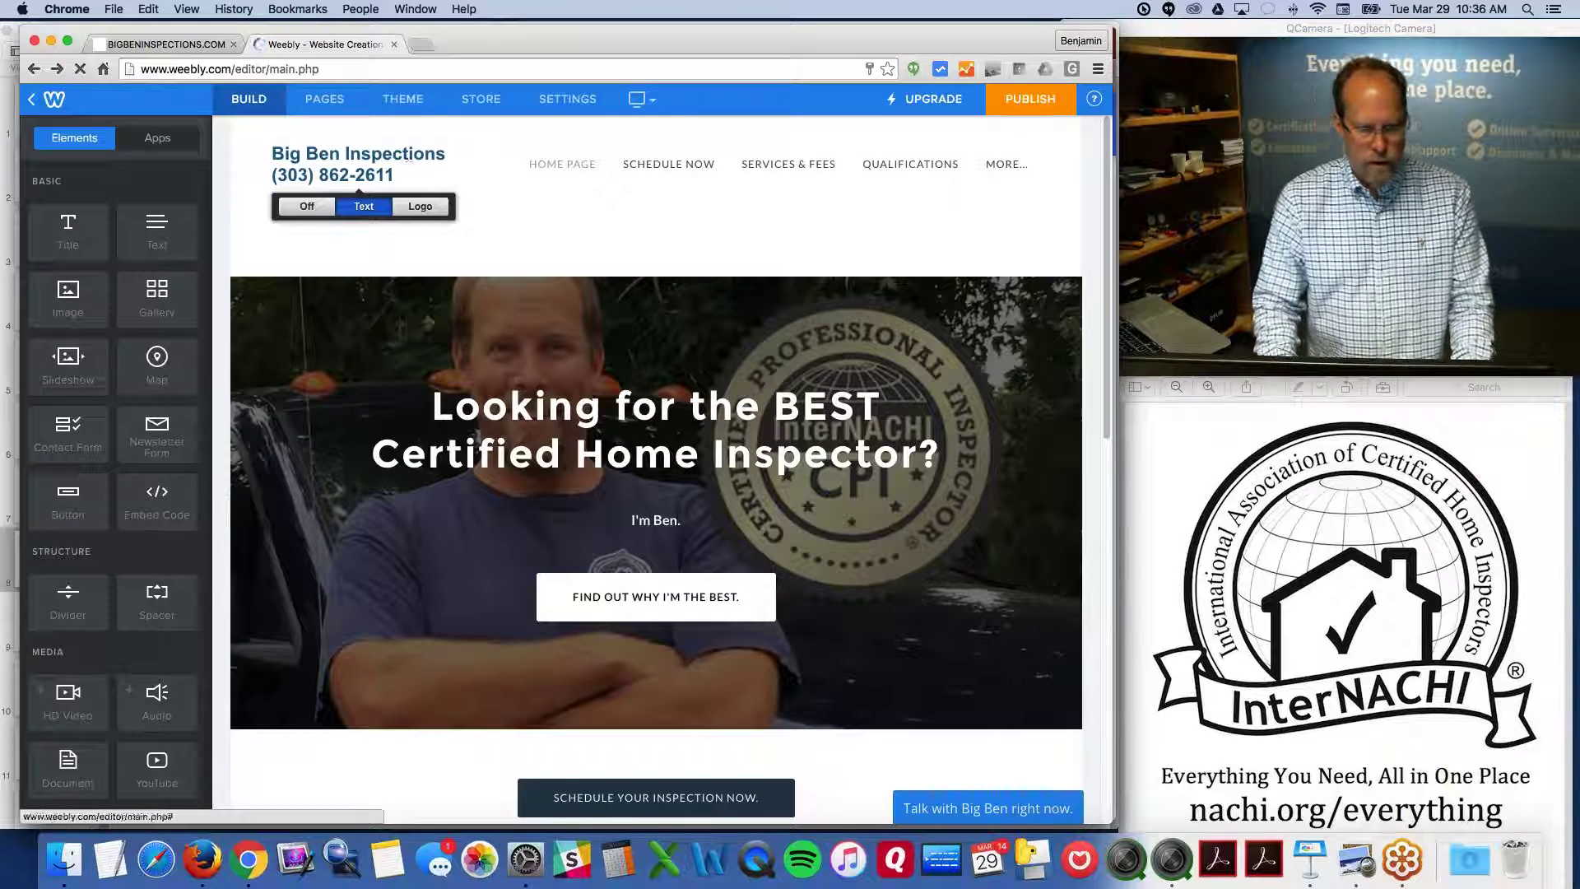
click(304, 68)
text(dwe)
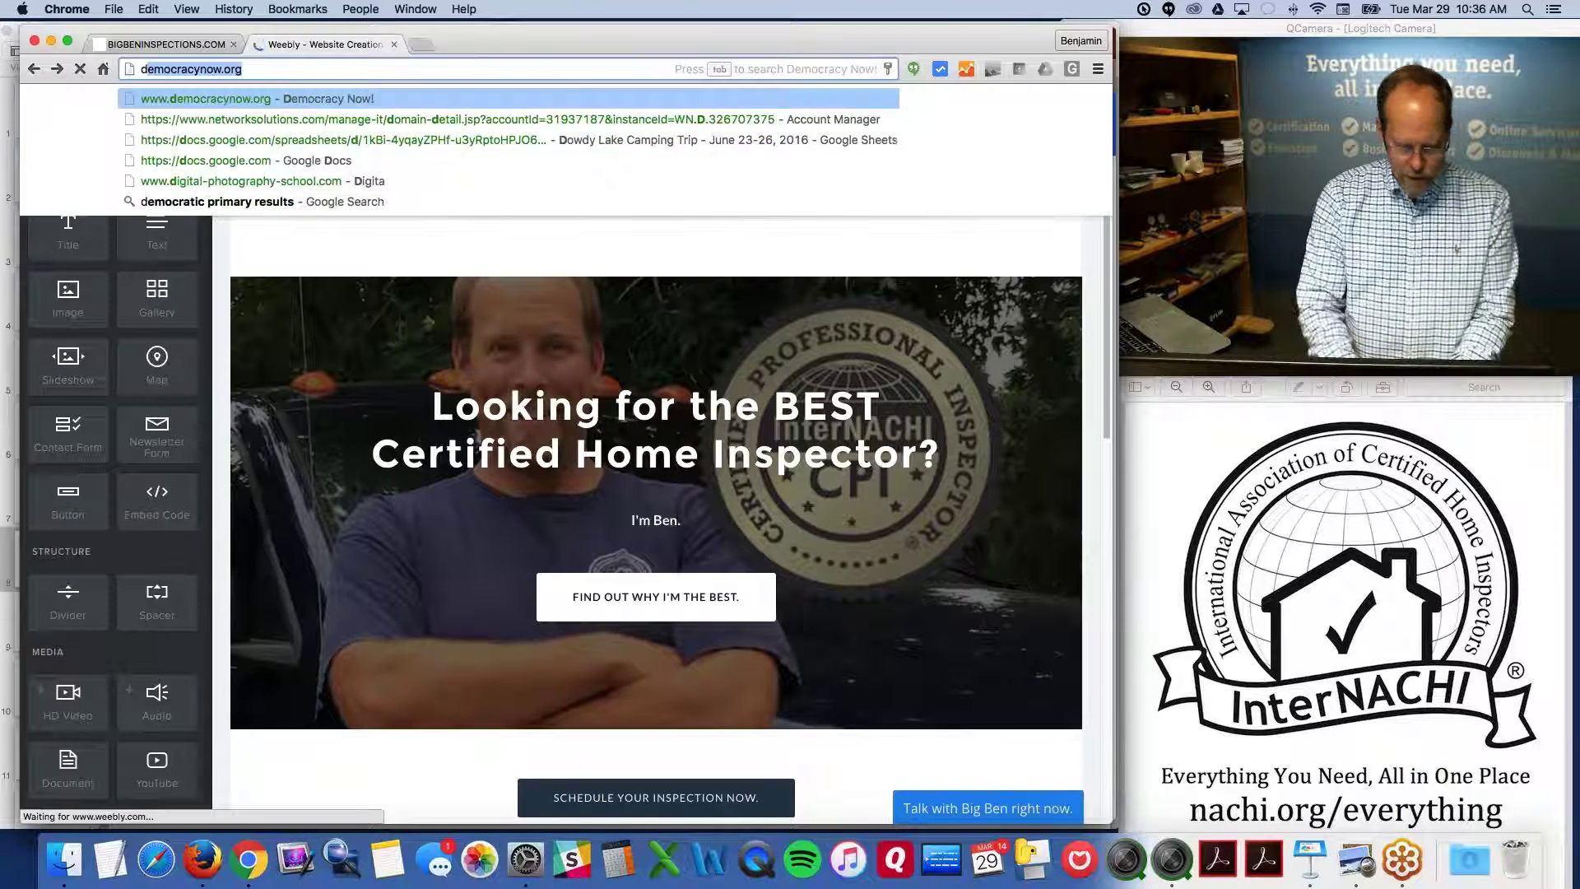
key(BackSpace)
key(BackSpace)
key(BackSpace)
text(weebly.com)
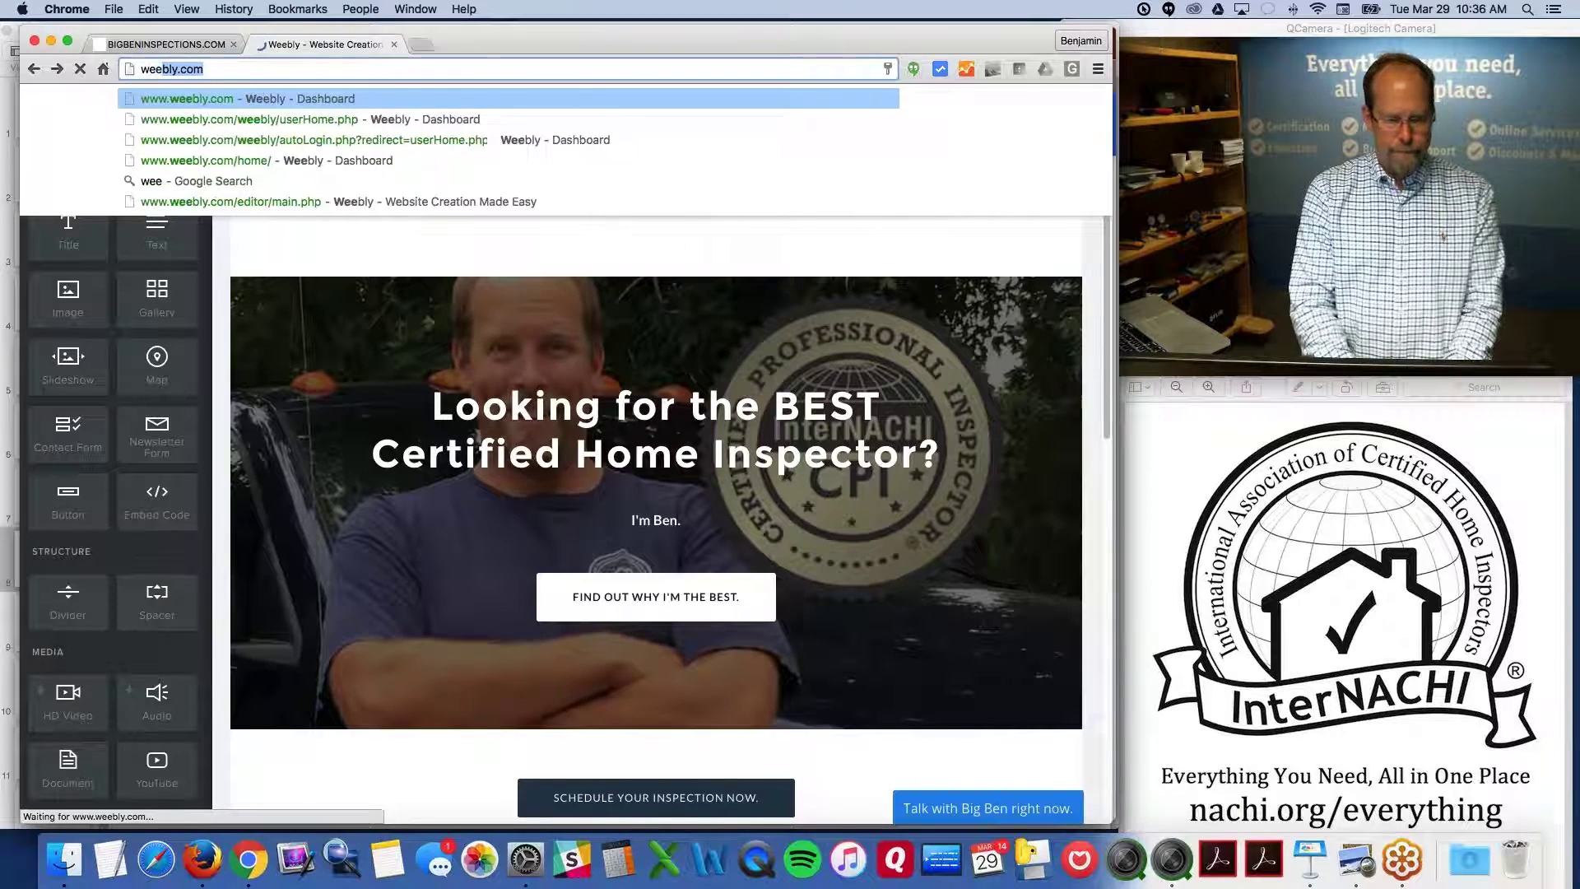
key(Return)
Close the live bigbeninspections tab and choose Add Site from the account's site list
click(165, 43)
click(234, 43)
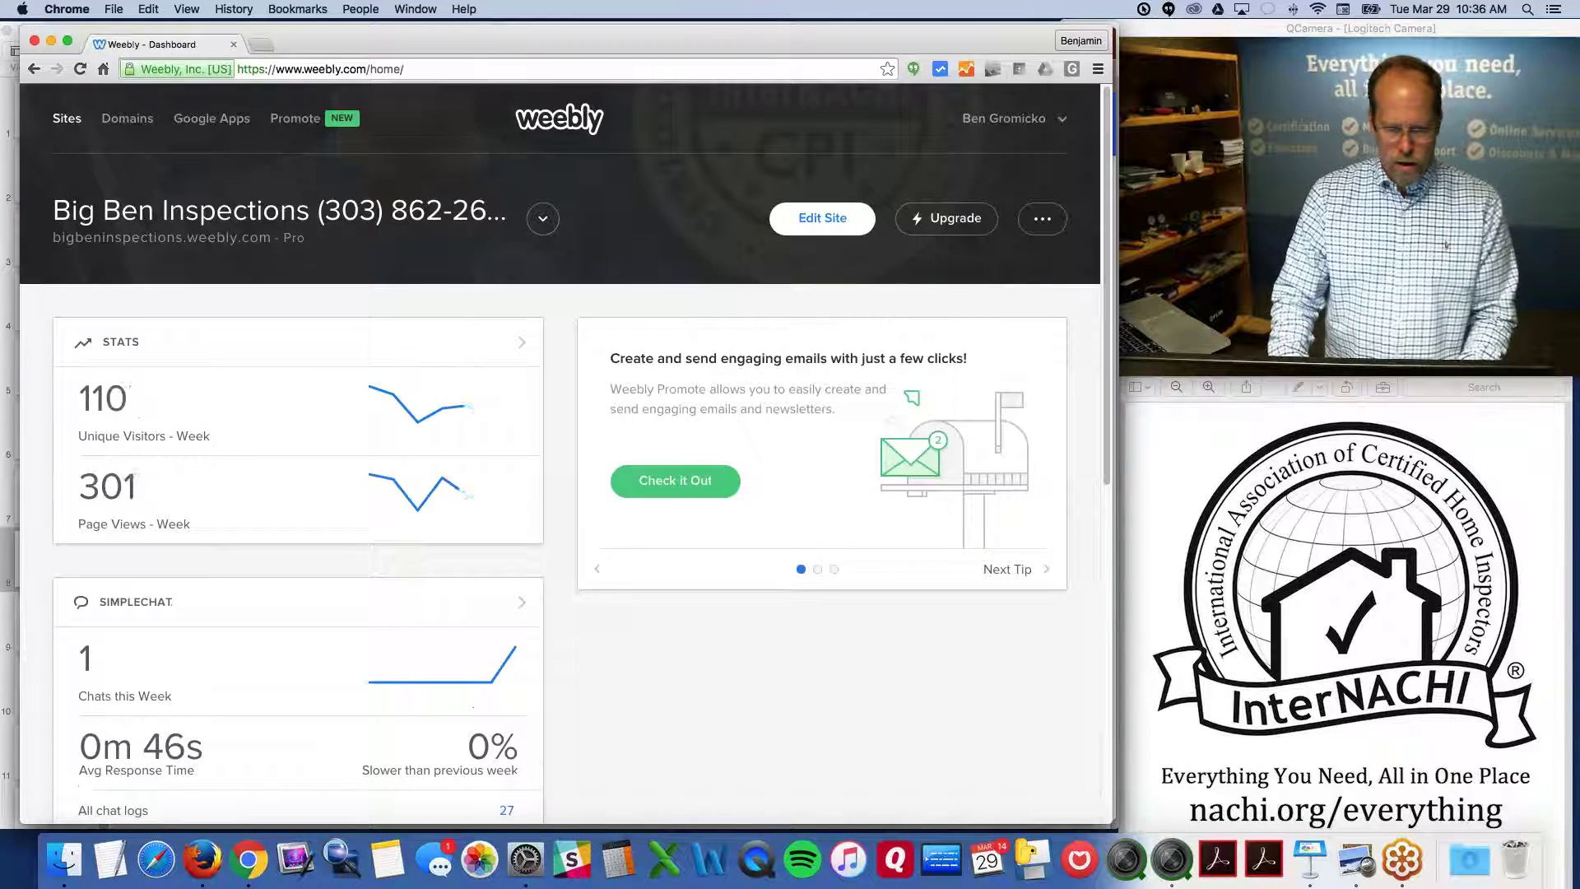
click(539, 218)
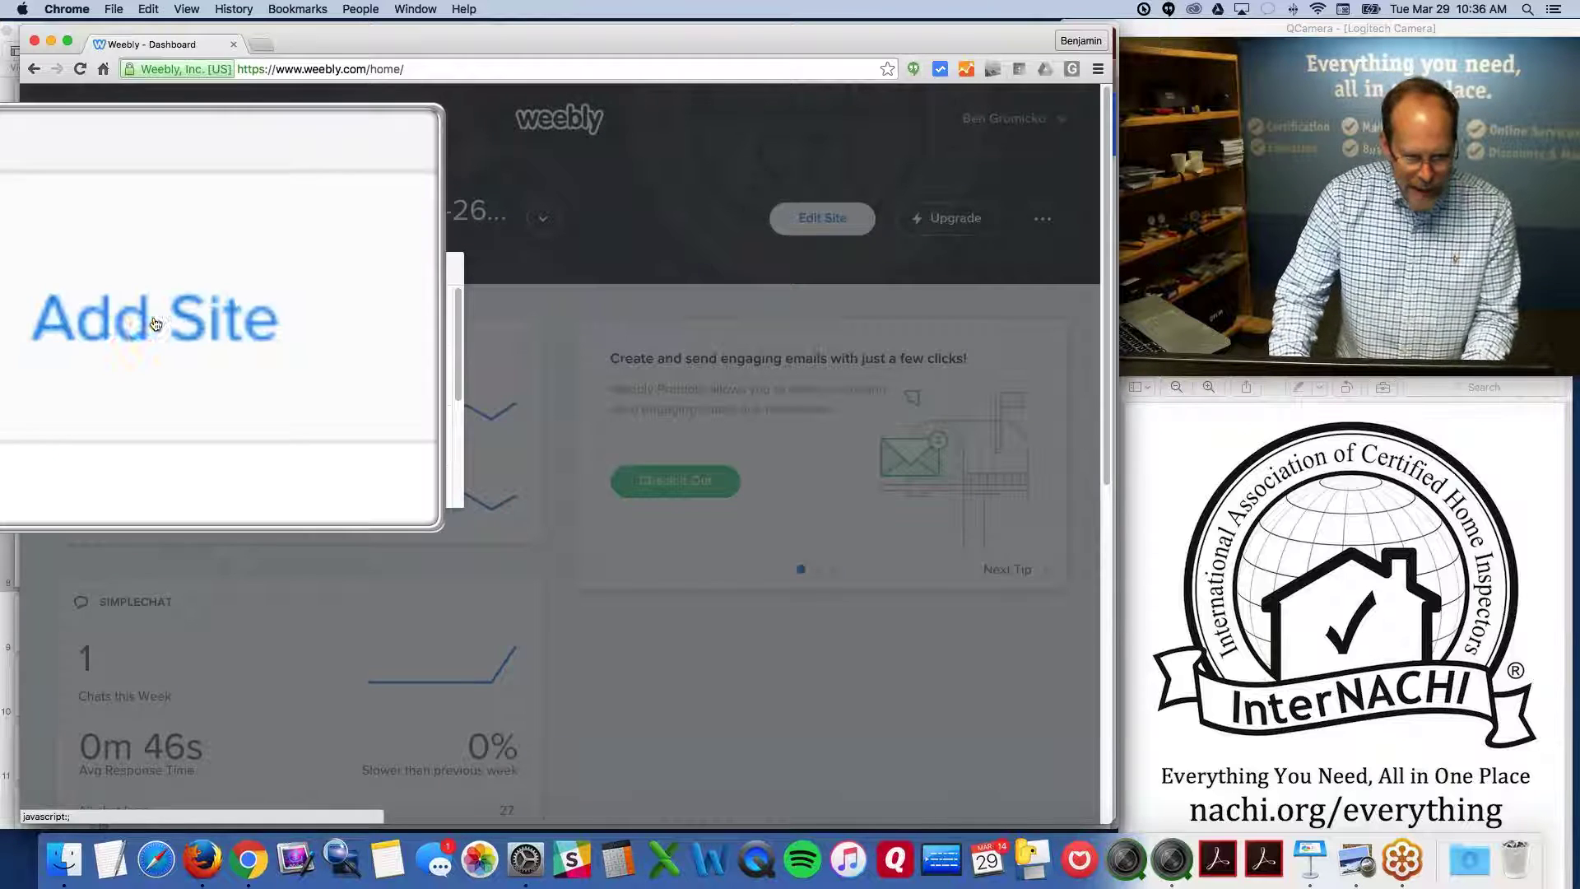
click(150, 322)
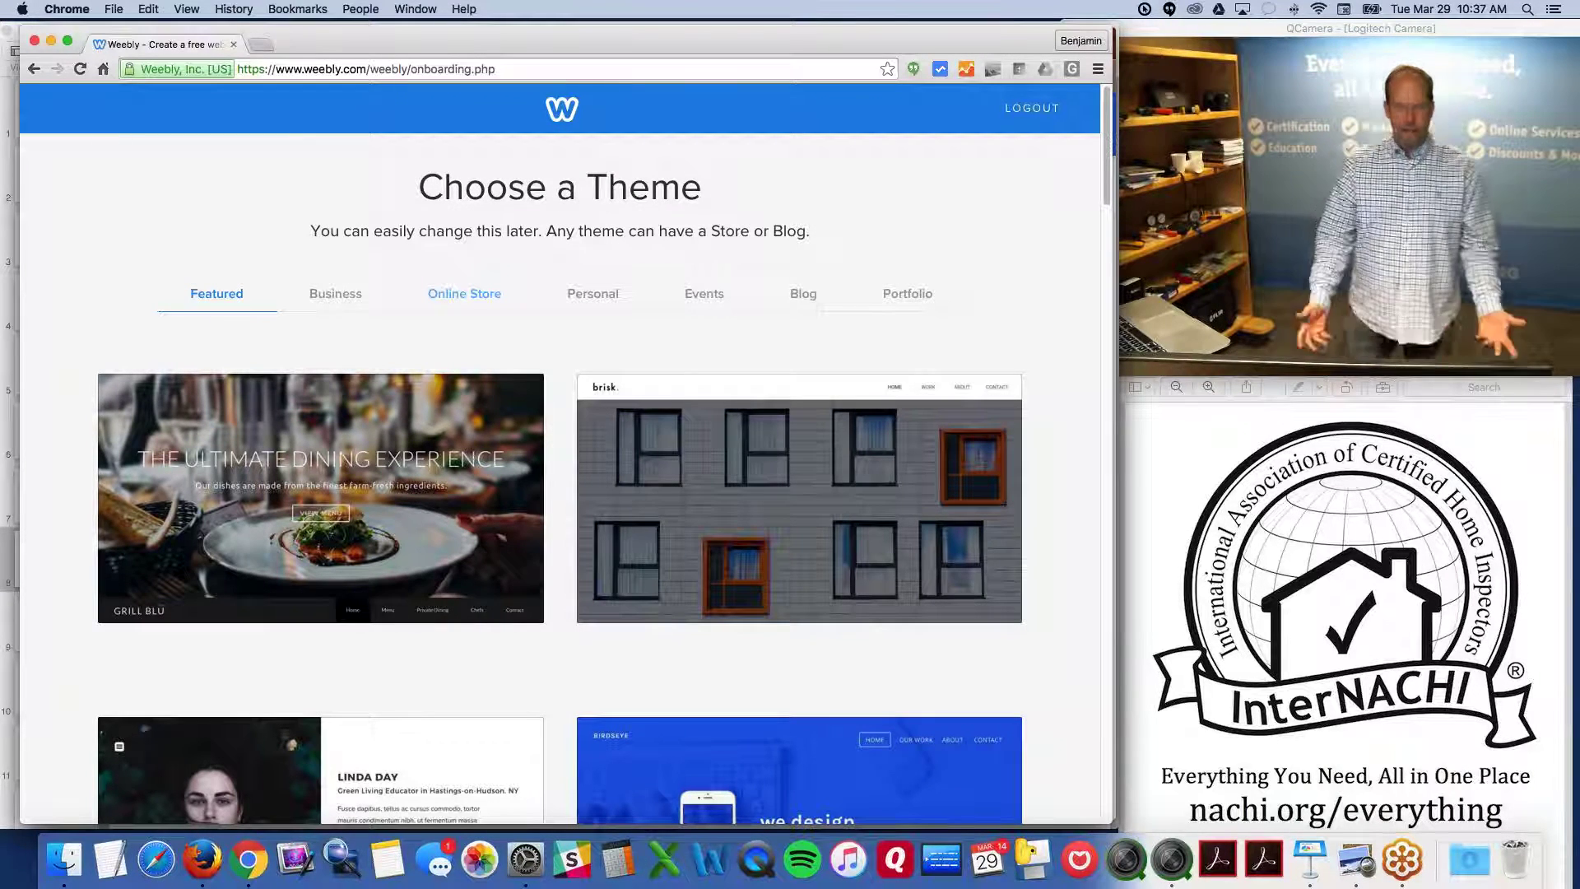
scroll(406, 319, down, 4)
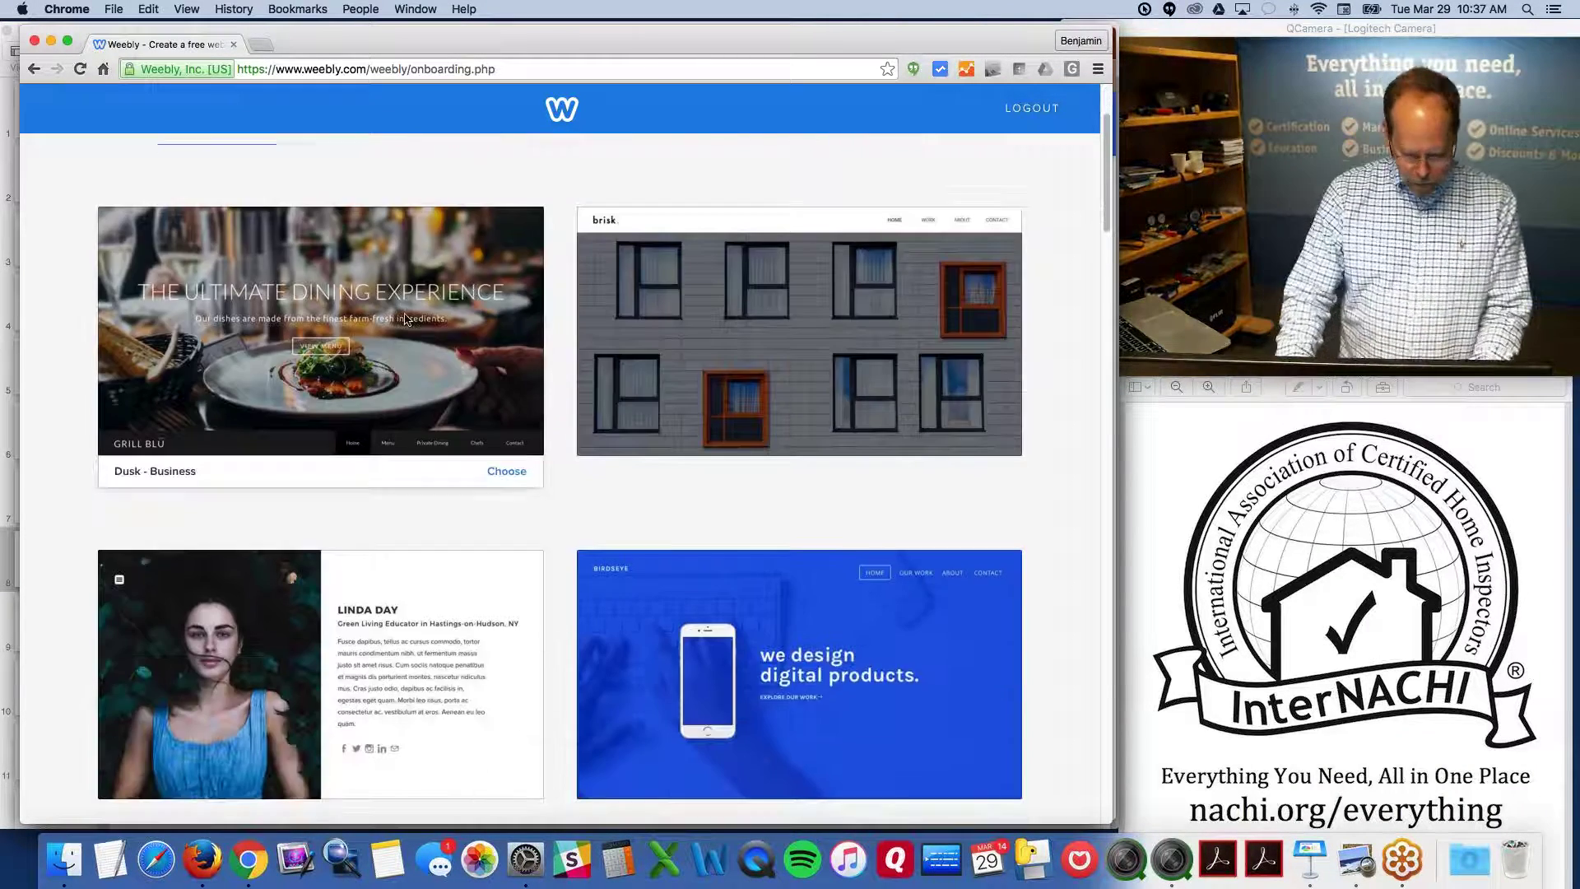
key(alt+super+8)
key(alt+super+8)
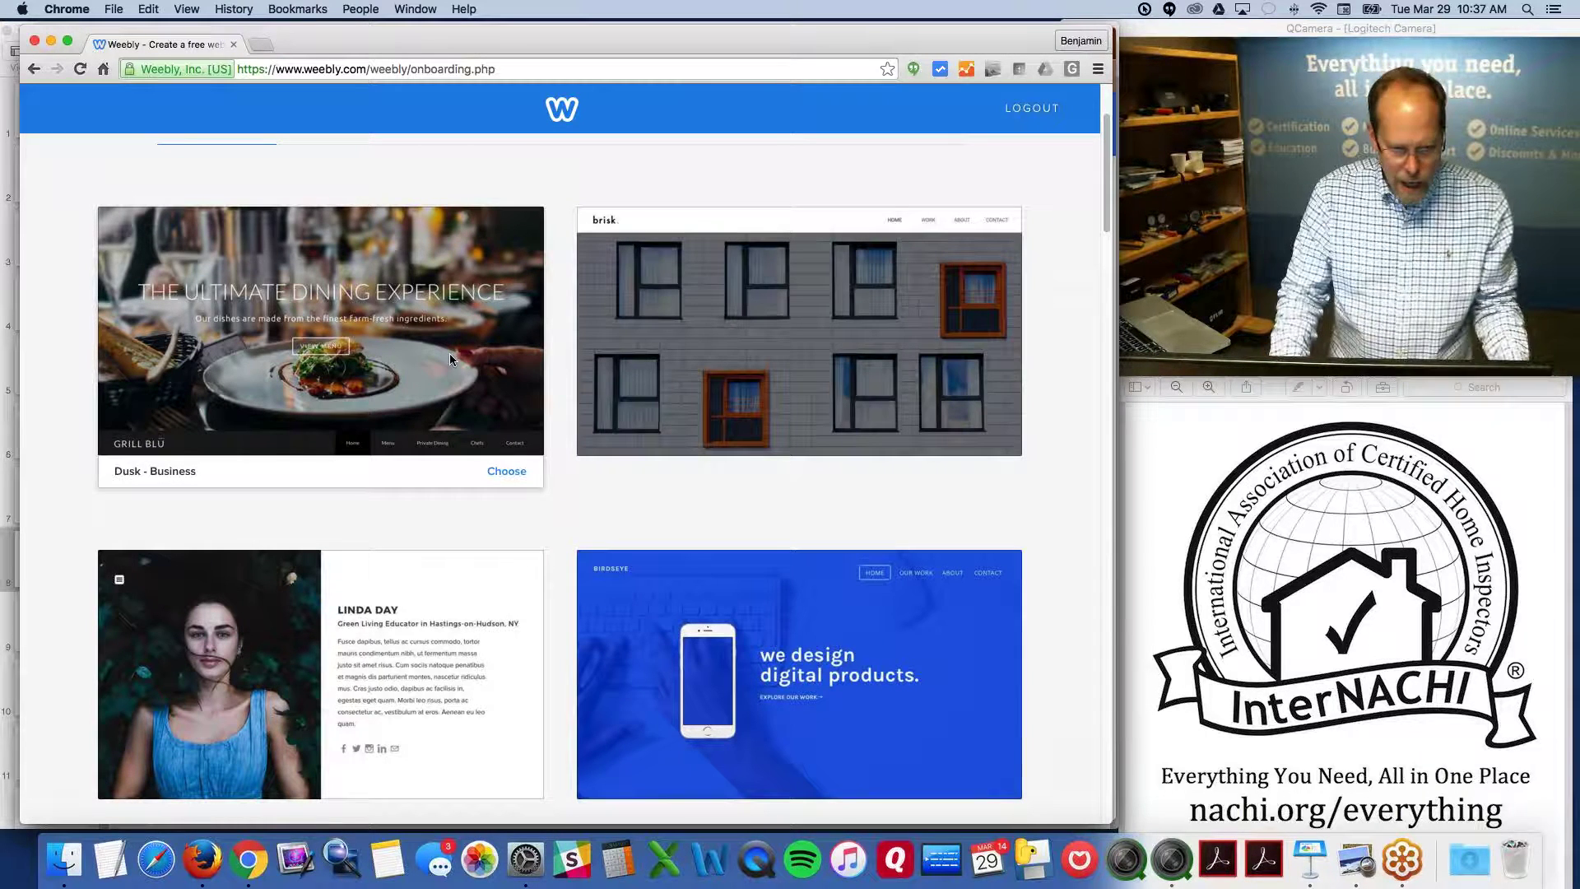
scroll(451, 359, down, 3)
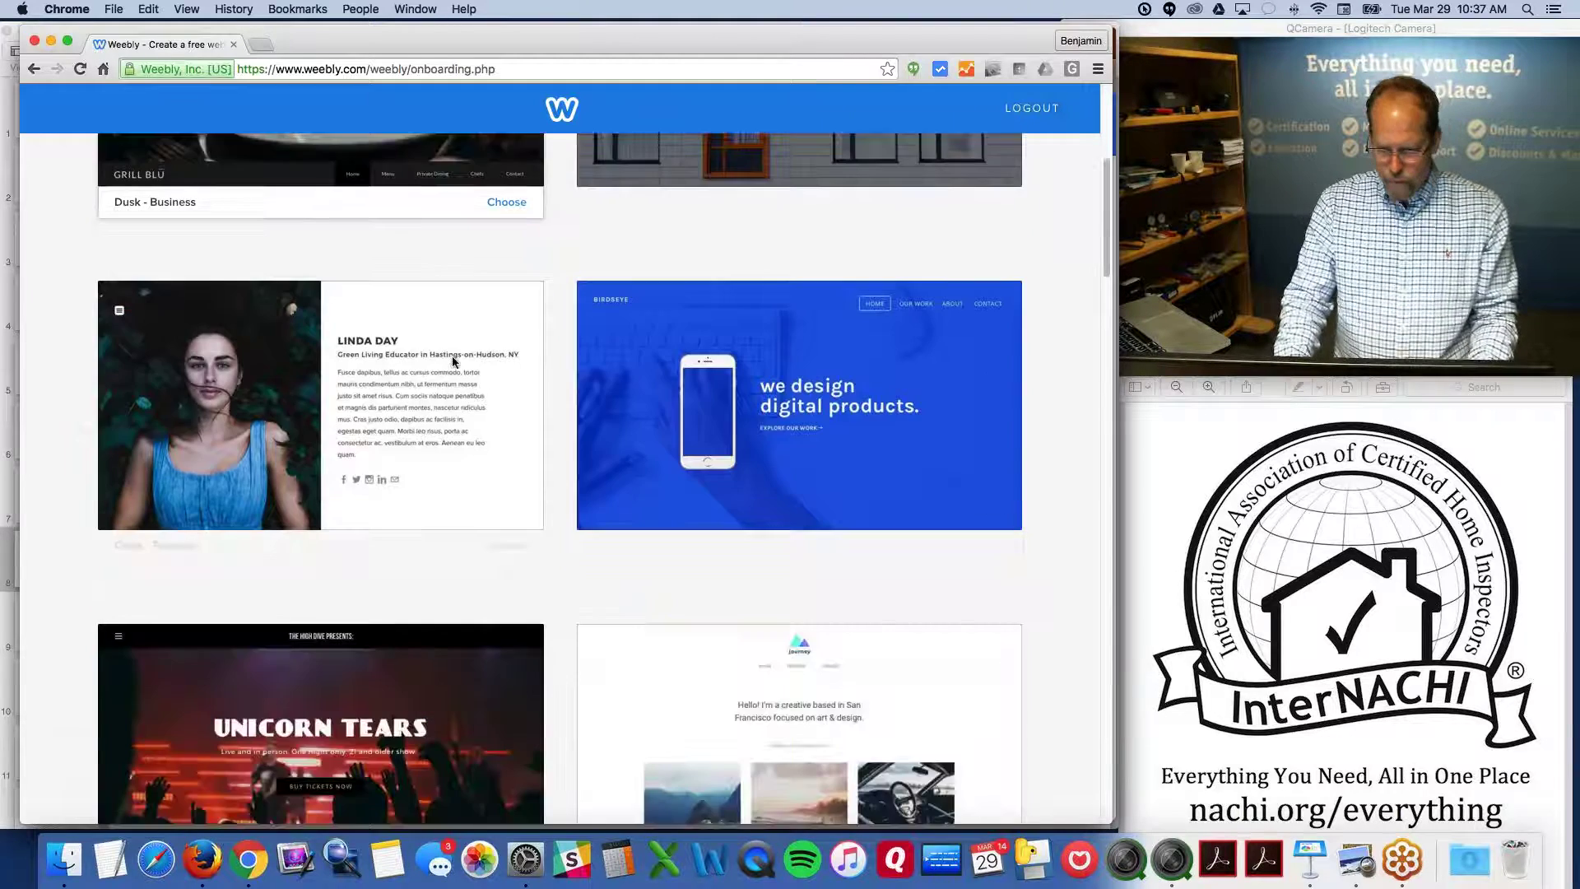
scroll(452, 361, down, 6)
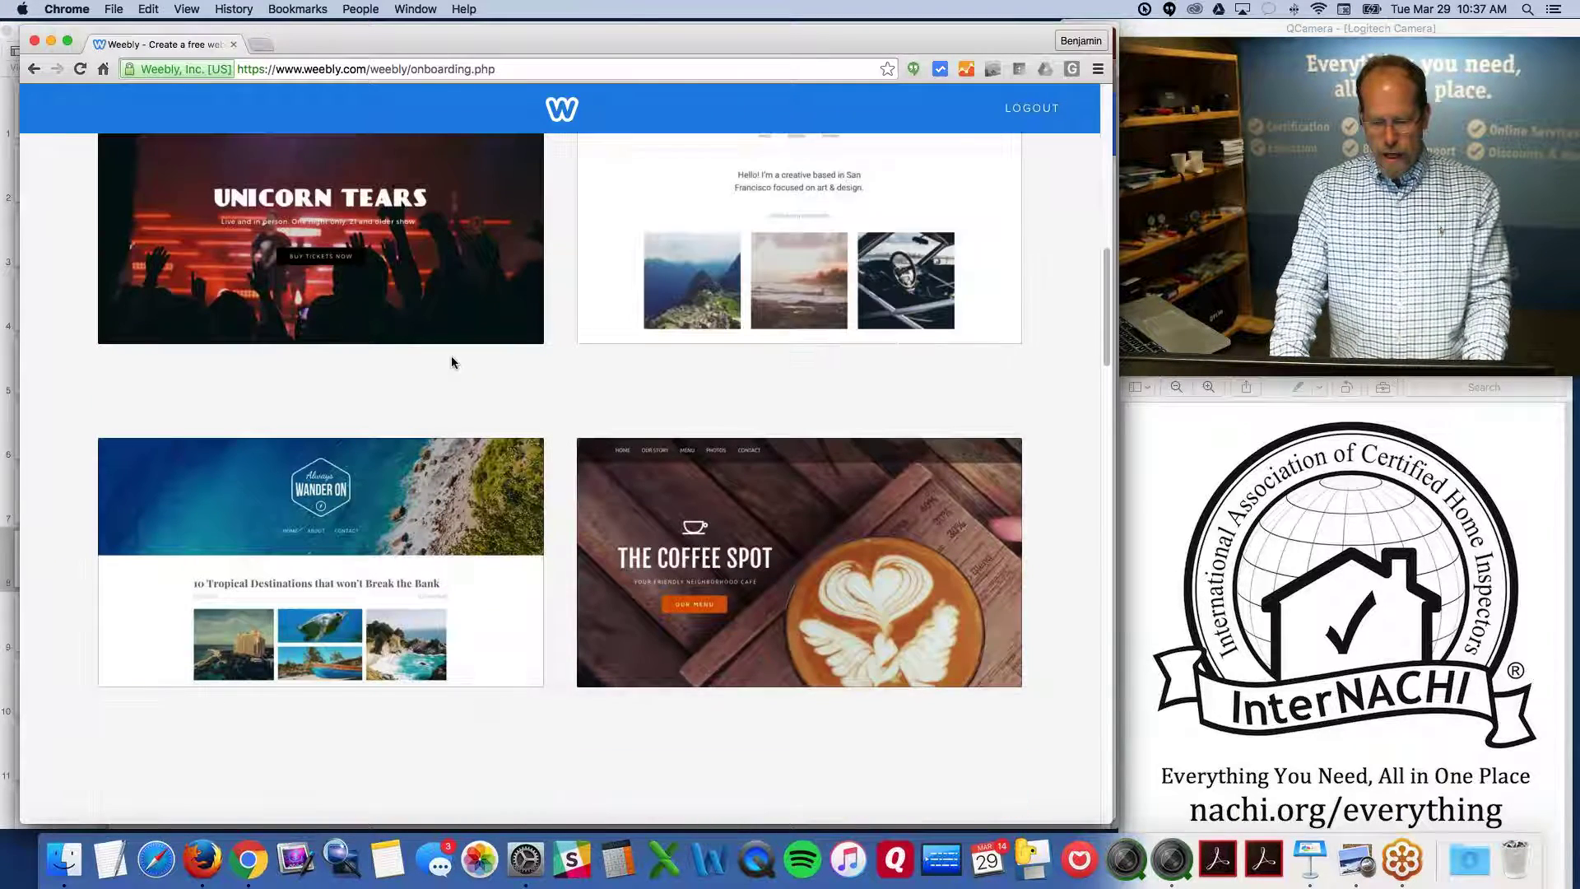
scroll(451, 362, down, 7)
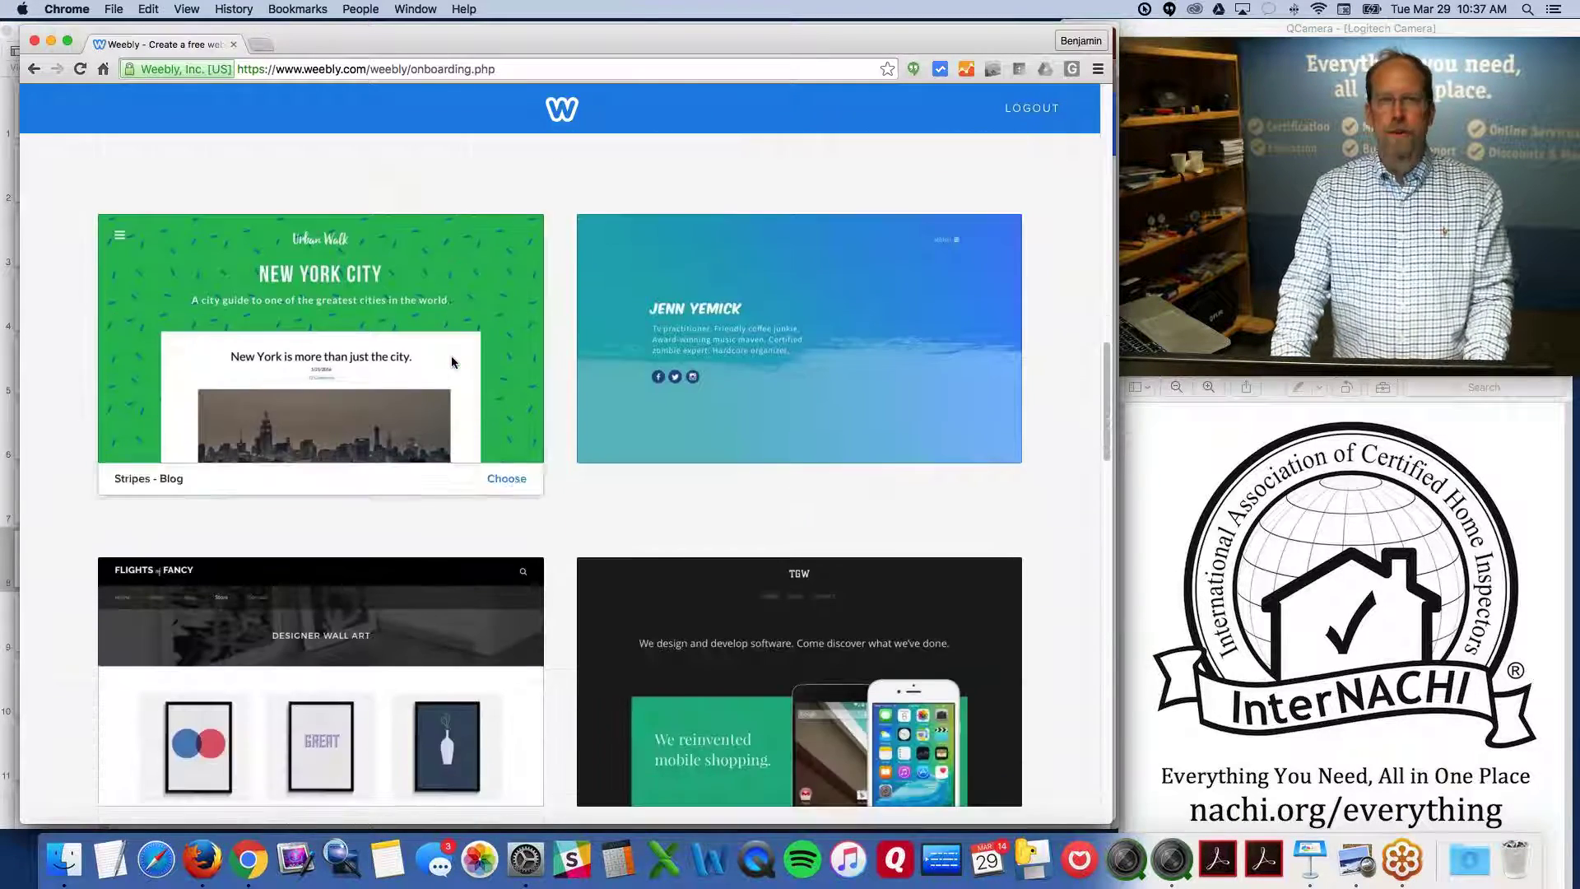
scroll(451, 362, down, 1)
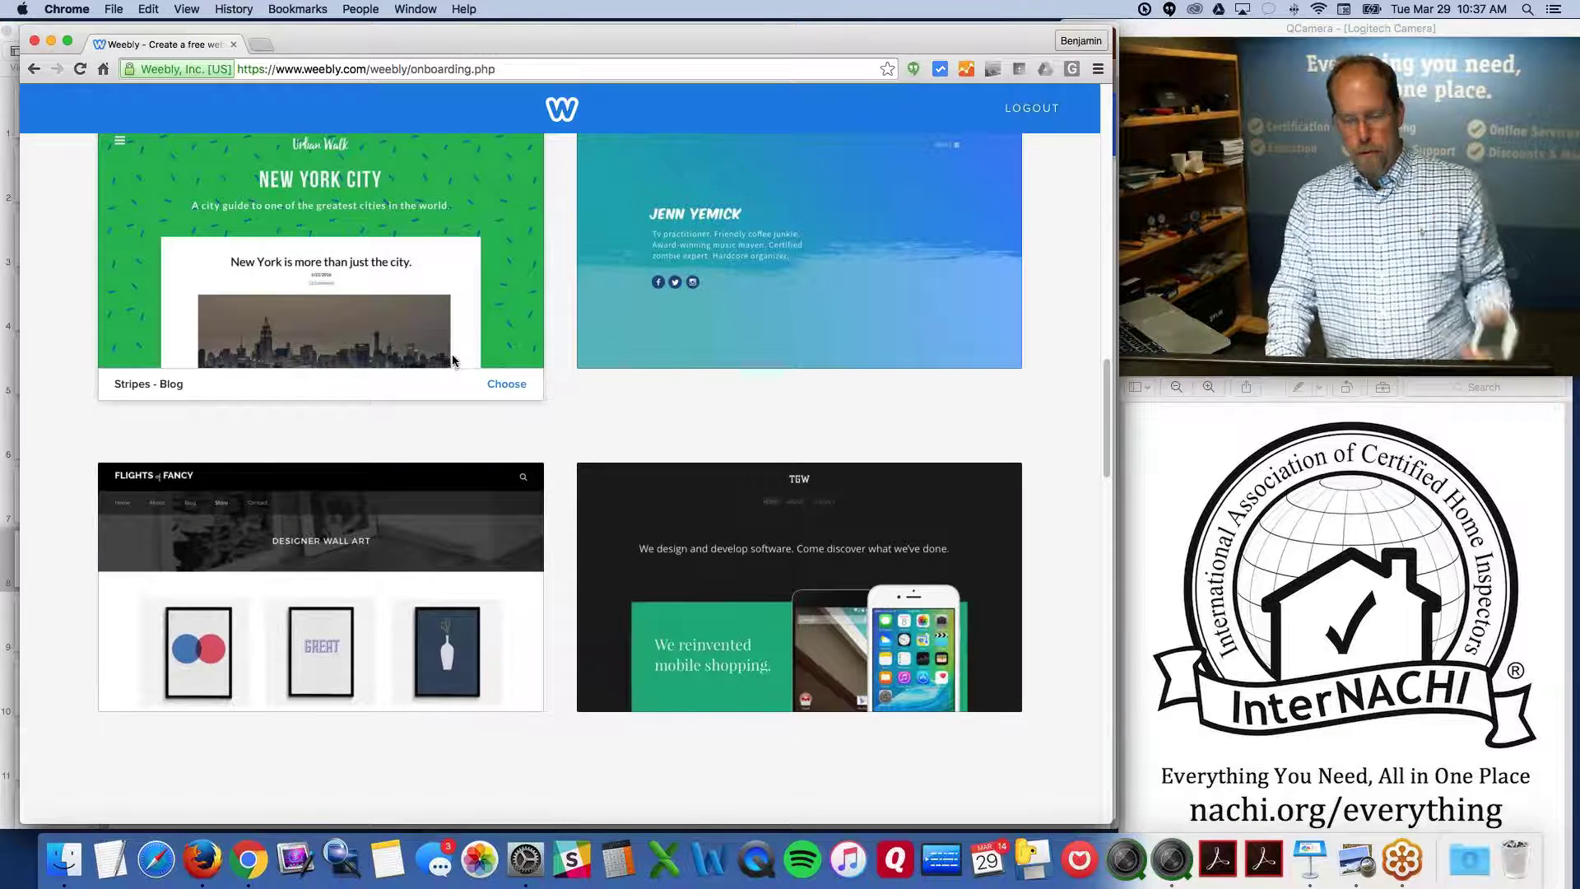
scroll(451, 359, down, 6)
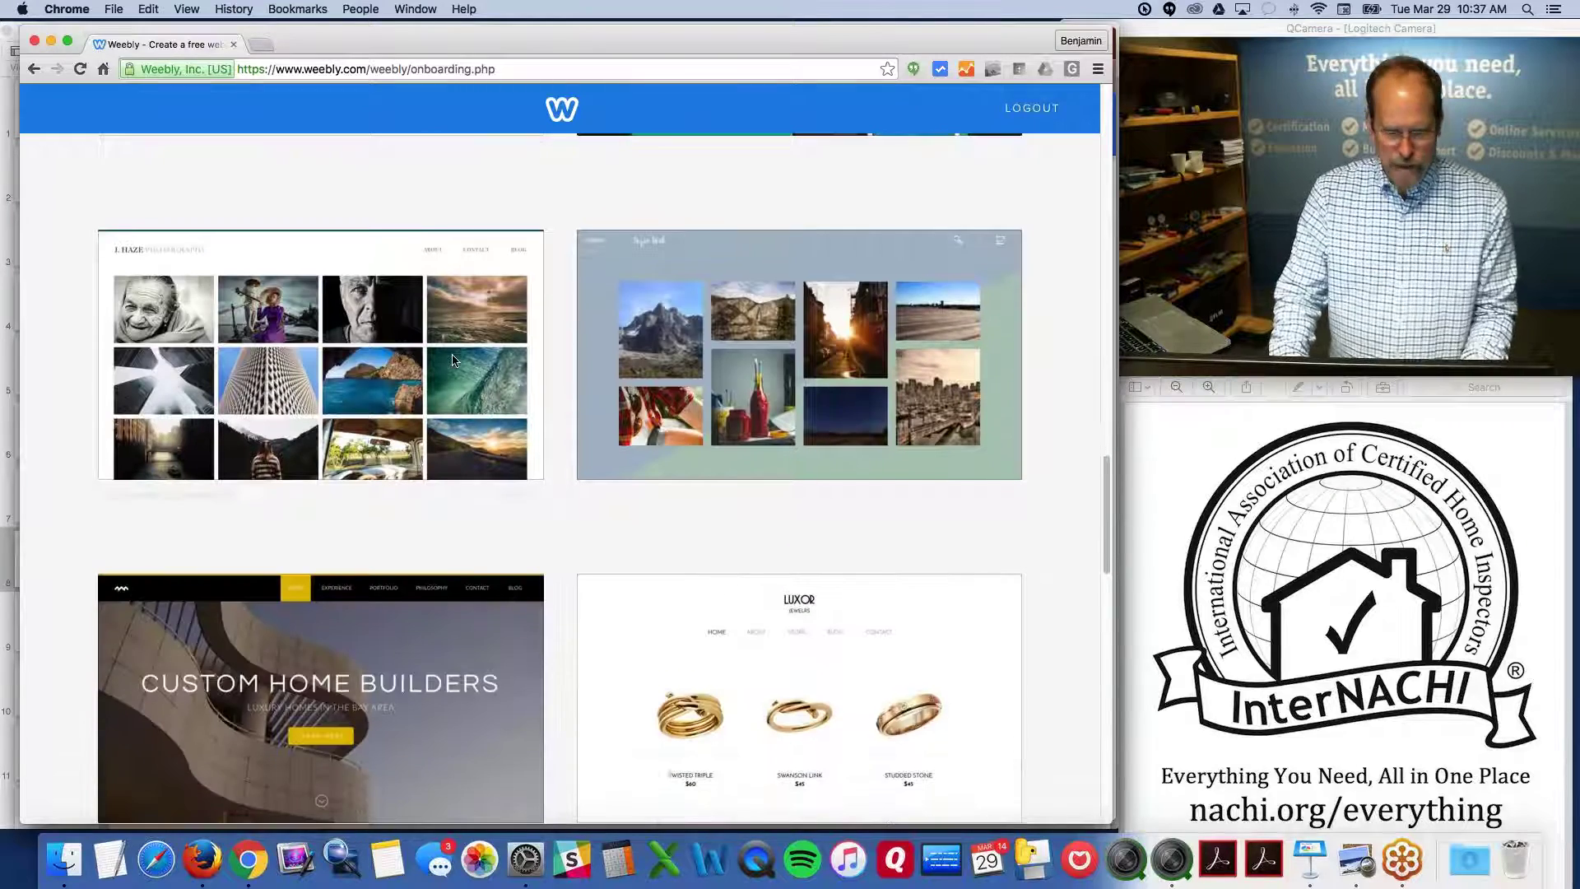
scroll(451, 360, down, 3)
scroll(452, 359, down, 5)
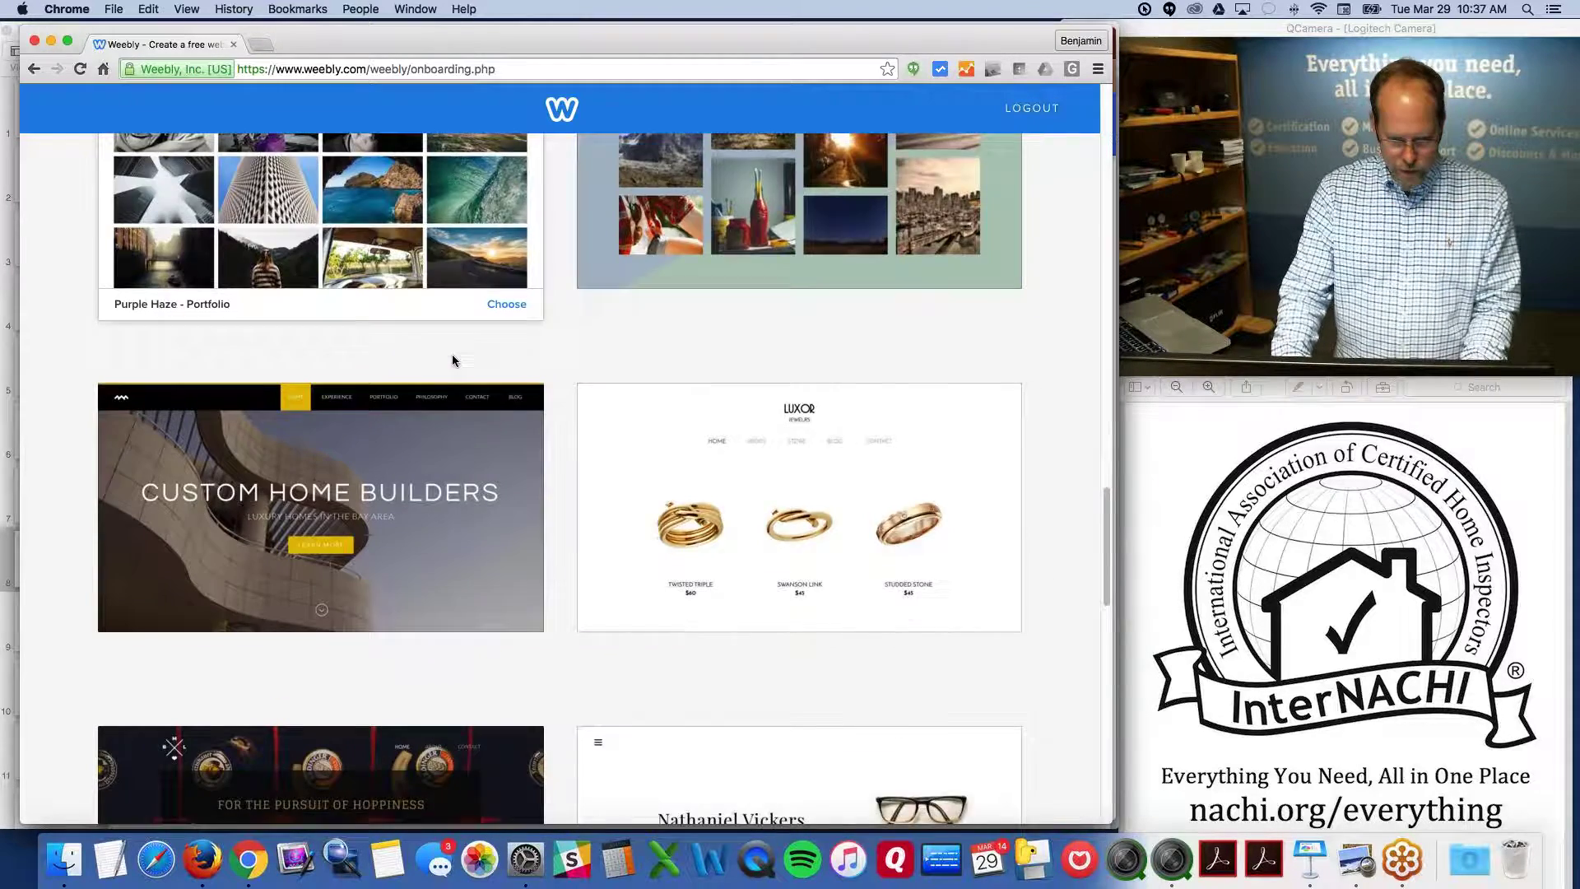
scroll(452, 359, up, 5)
scroll(452, 360, down, 10)
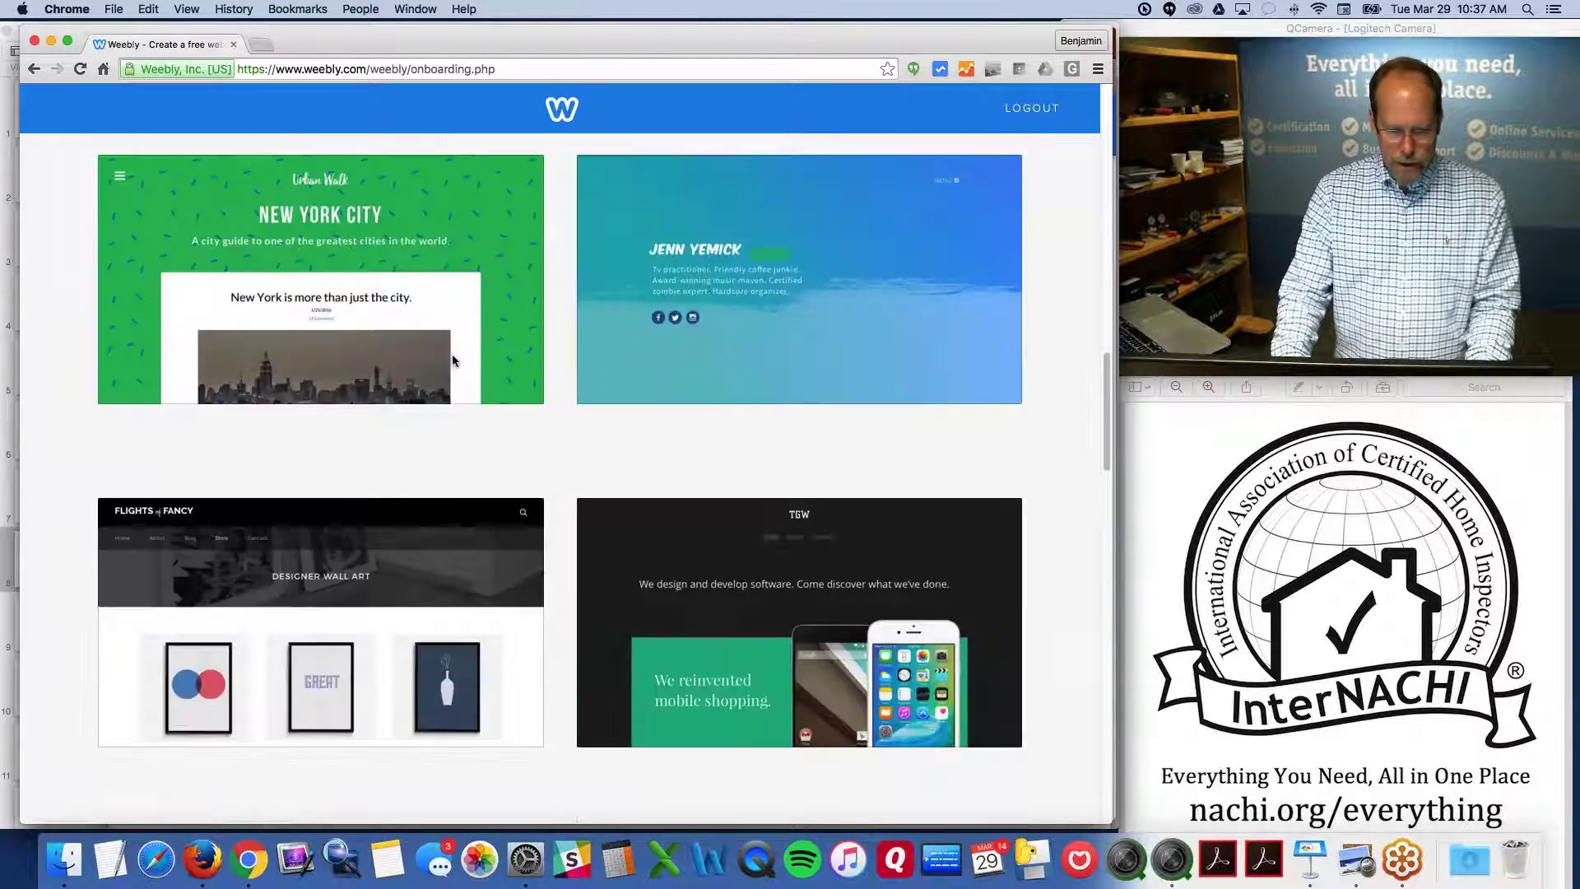
scroll(451, 360, up, 2)
scroll(452, 360, down, 8)
scroll(451, 359, up, 10)
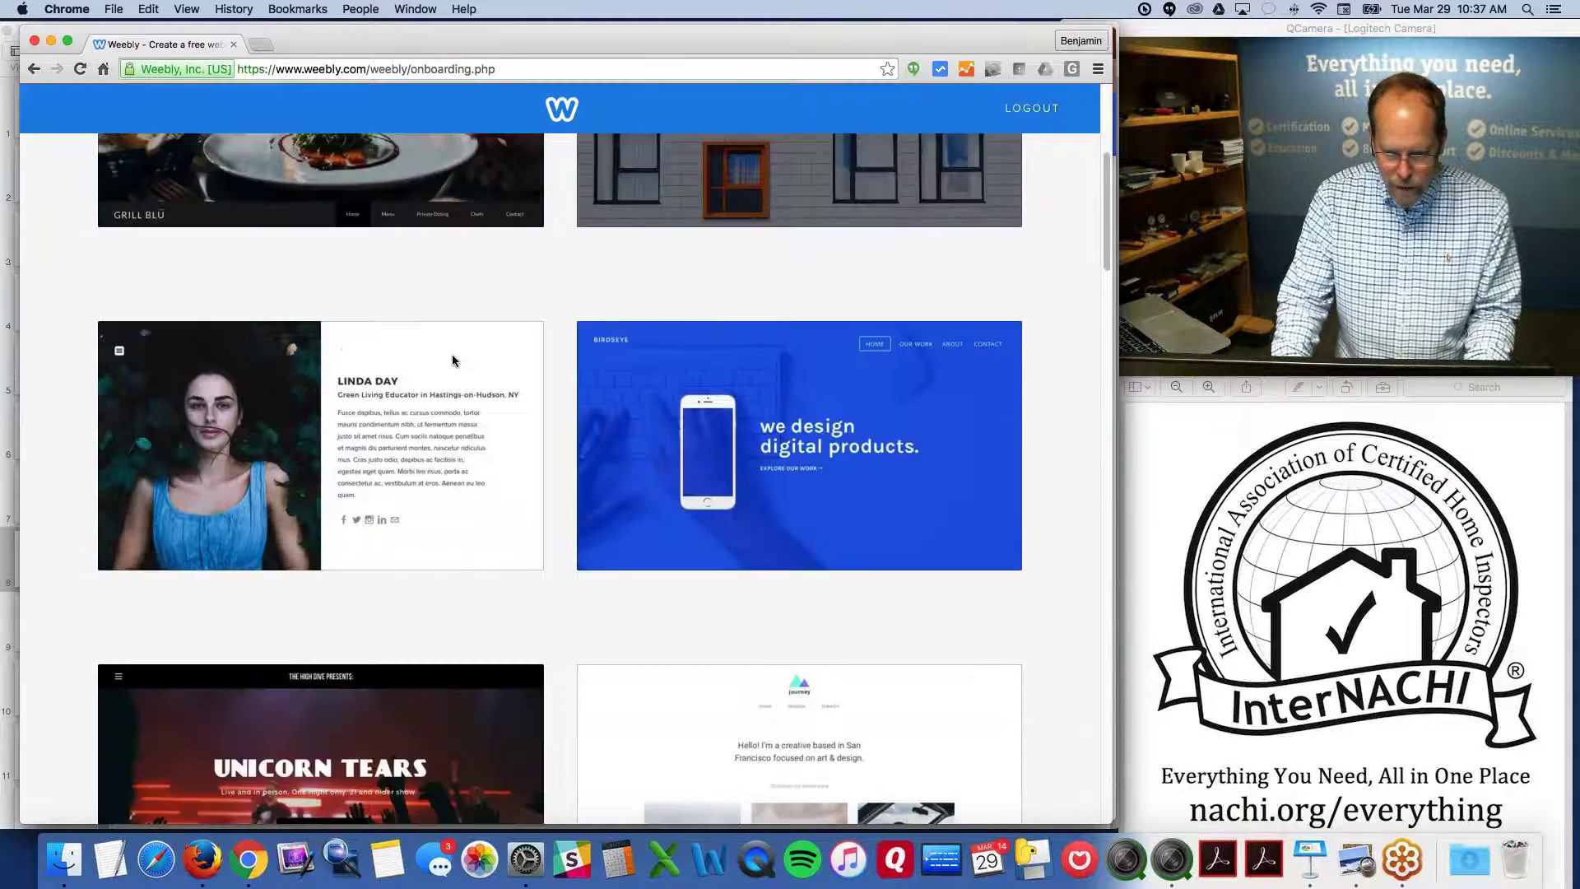
scroll(452, 359, down, 3)
scroll(451, 360, up, 3)
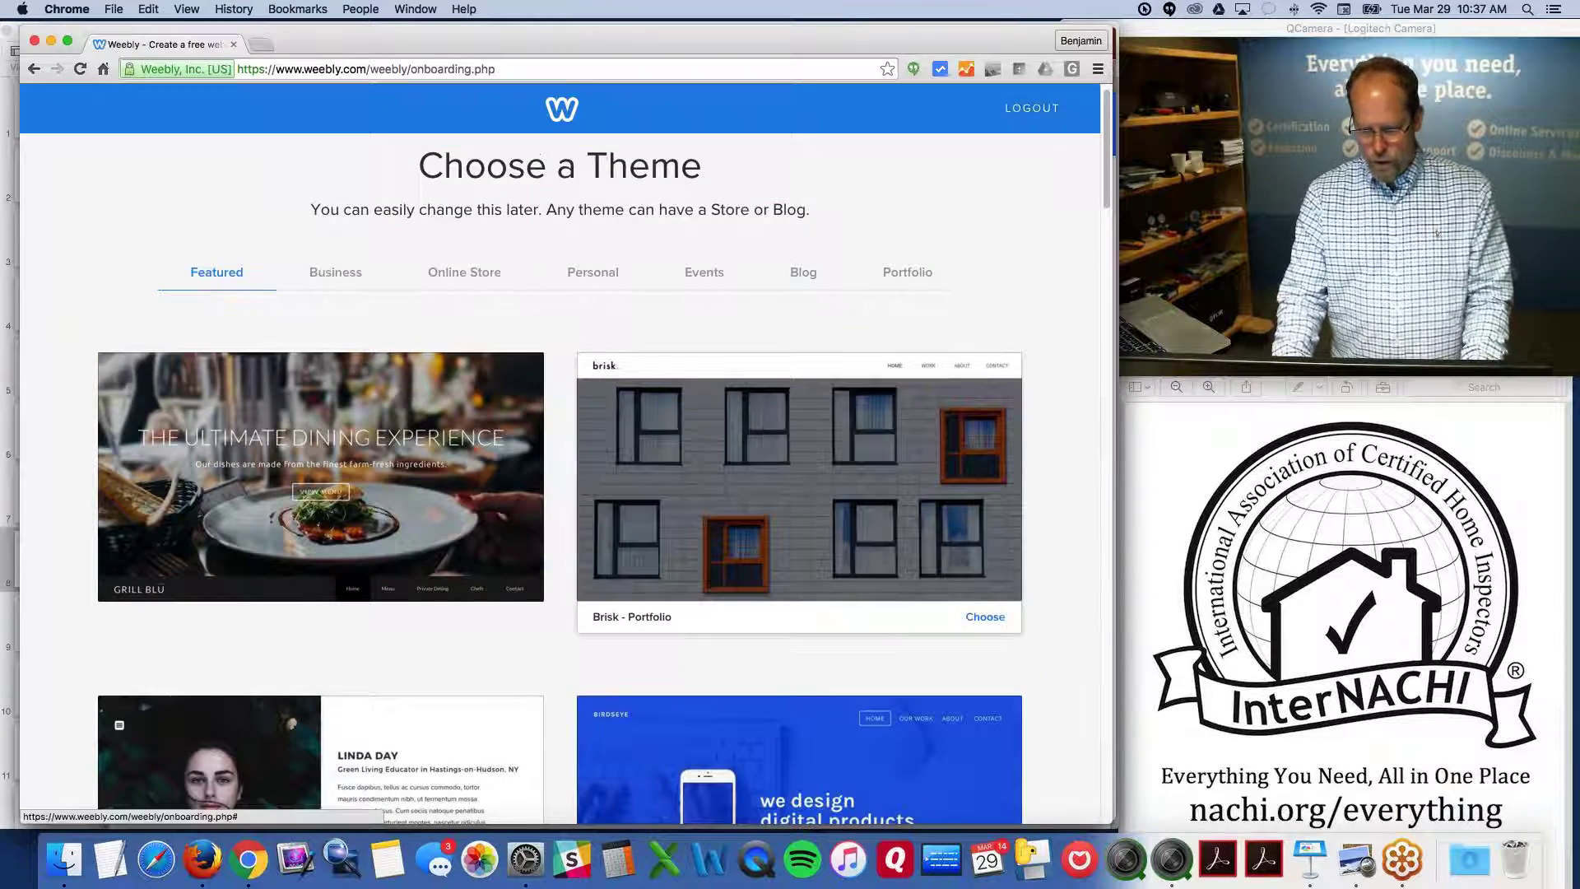
Choose the Brisk theme for the new site
click(987, 619)
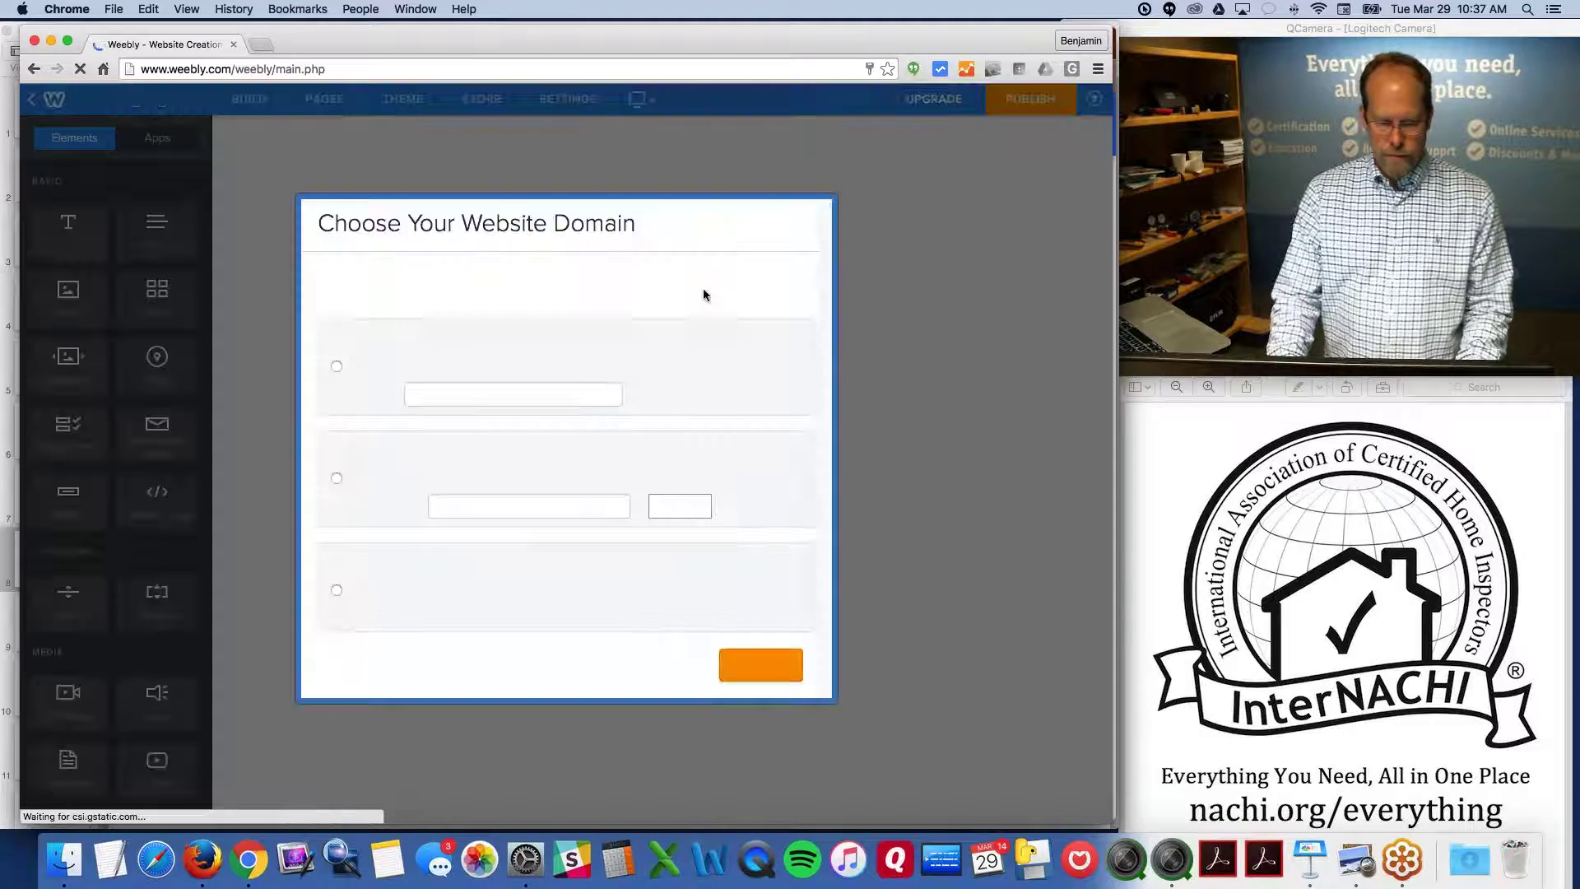
key(alt+super+8)
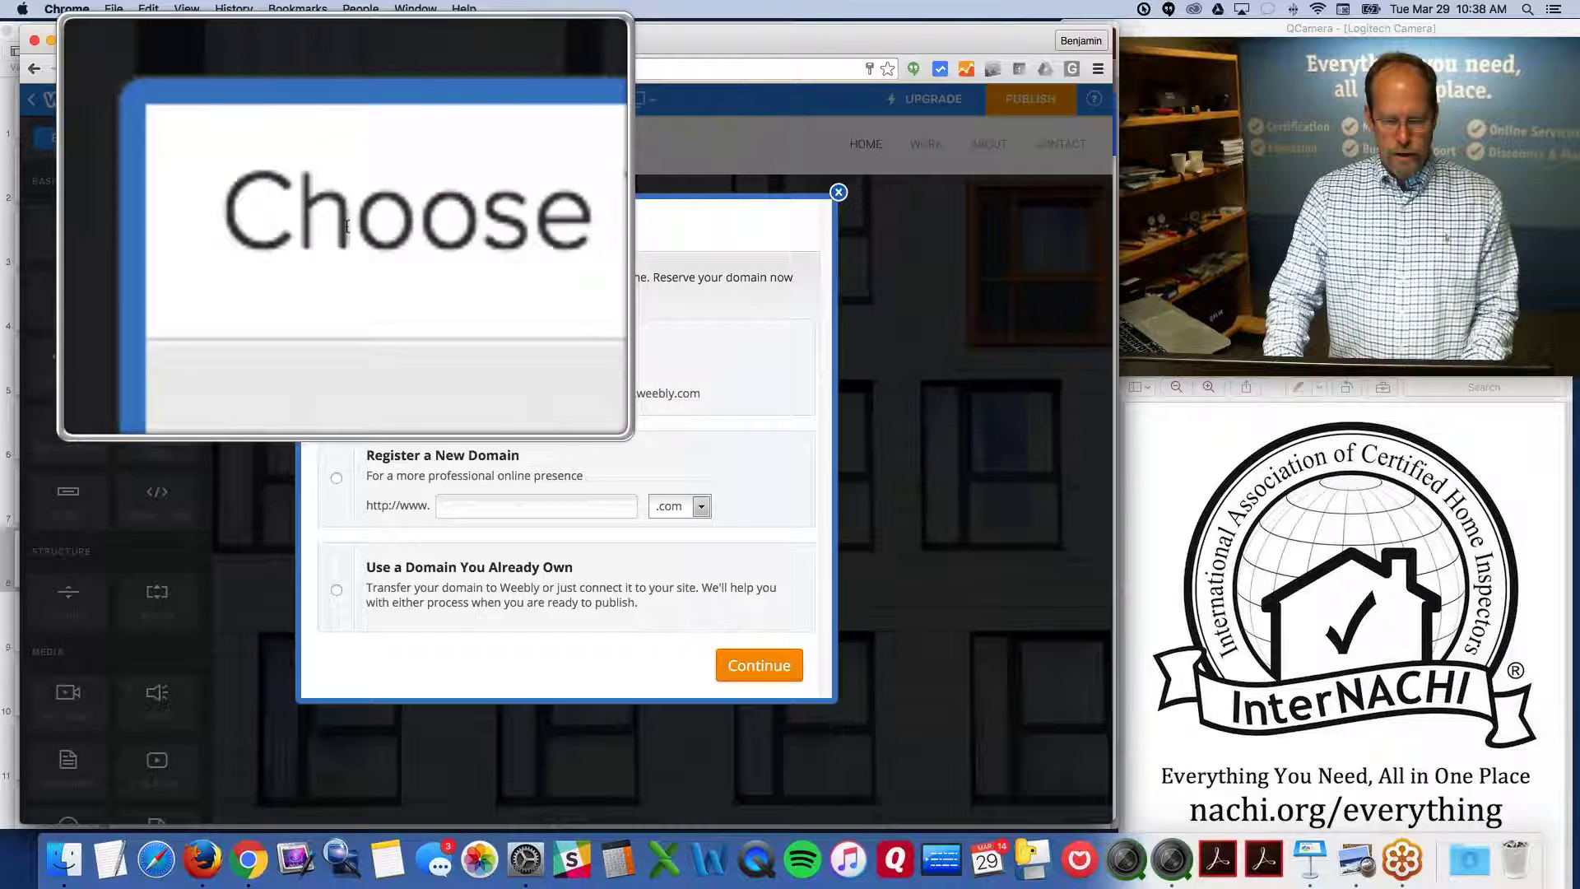
key(alt+super+8)
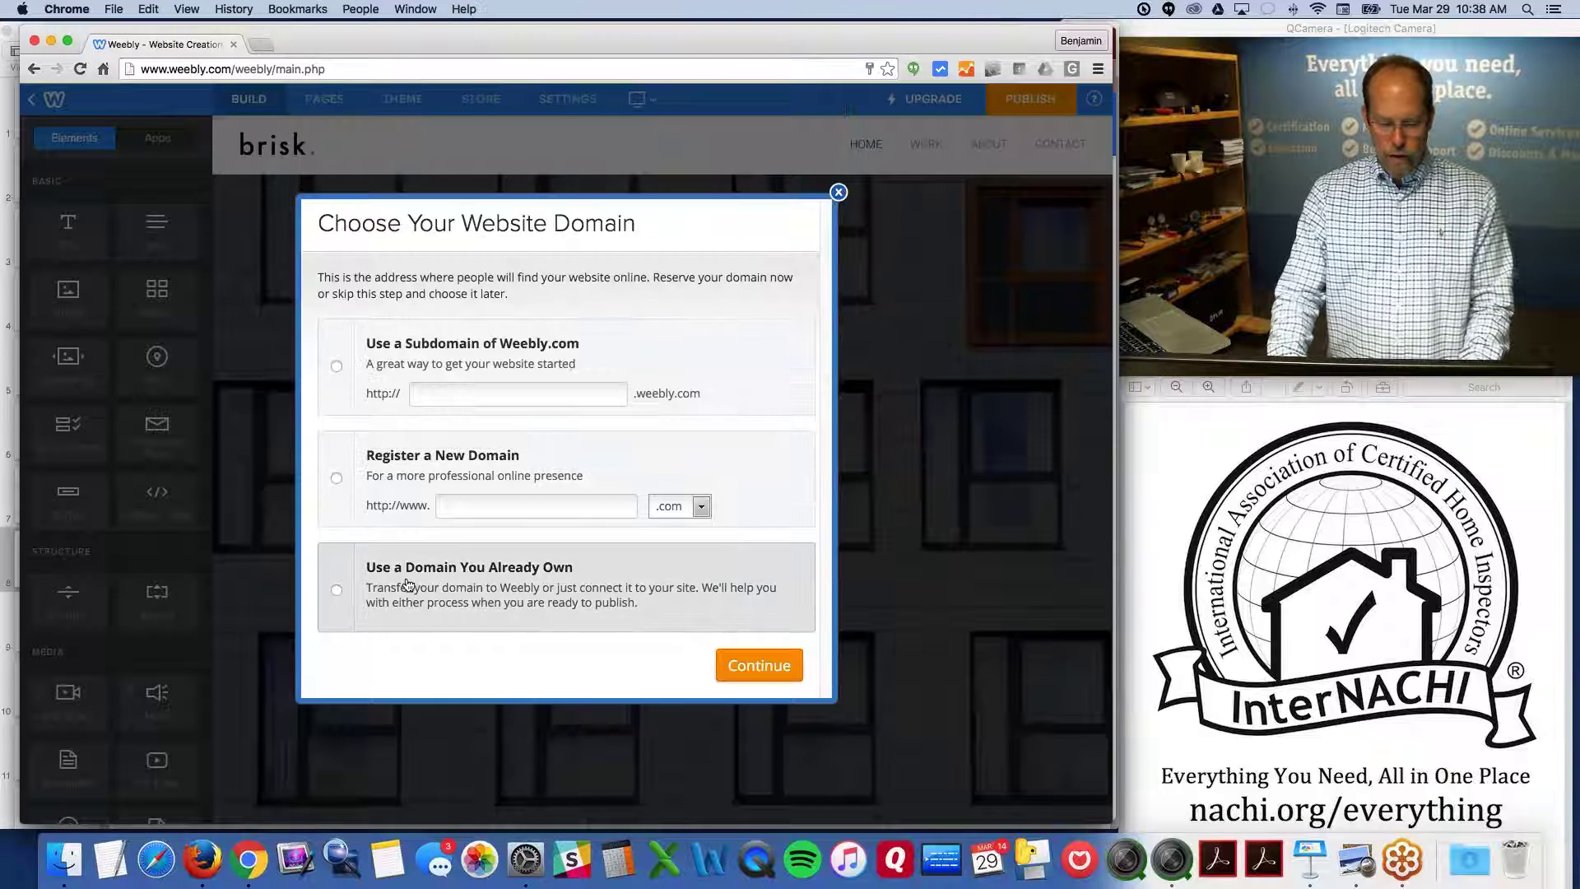
key(alt+super+8)
key(alt+super+8)
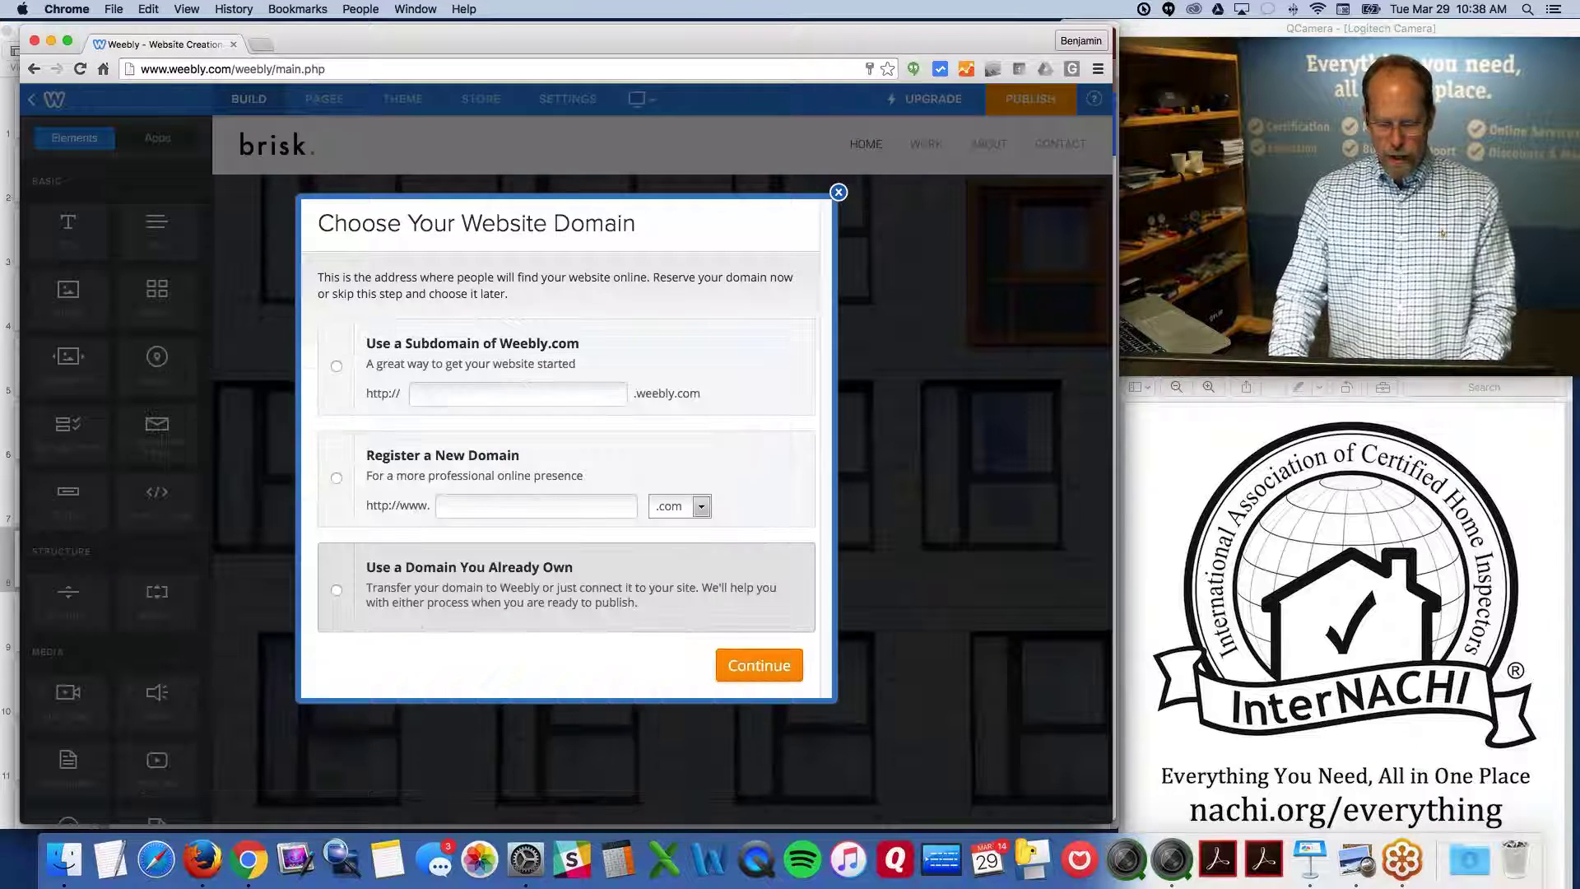
Use the free weebly.com subdomain 'ScottInspections' and continue to the editor
click(445, 394)
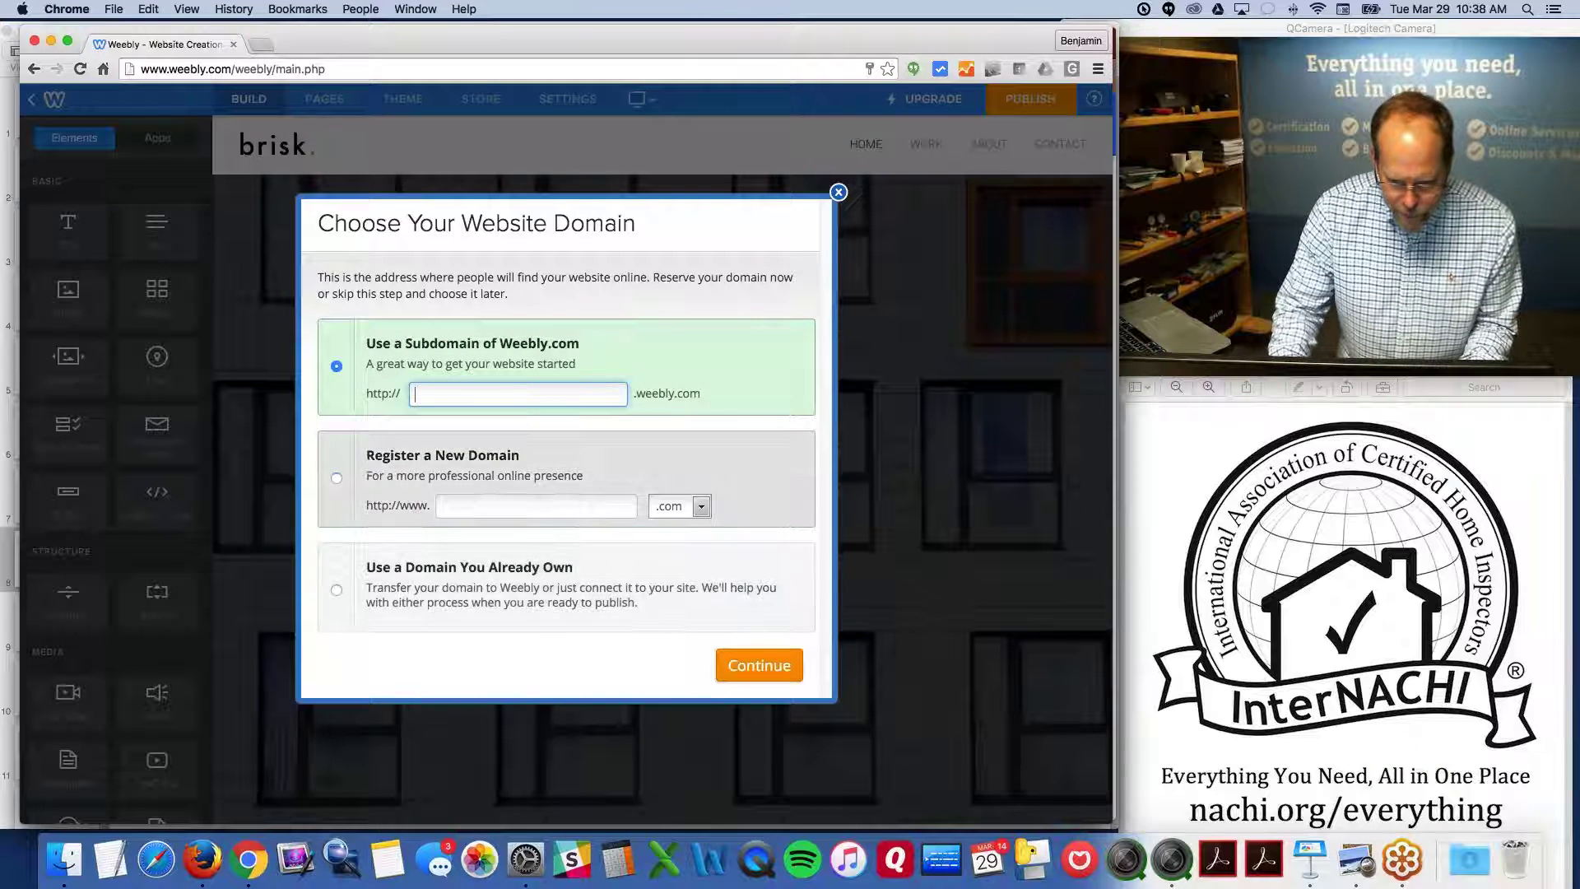
click(337, 478)
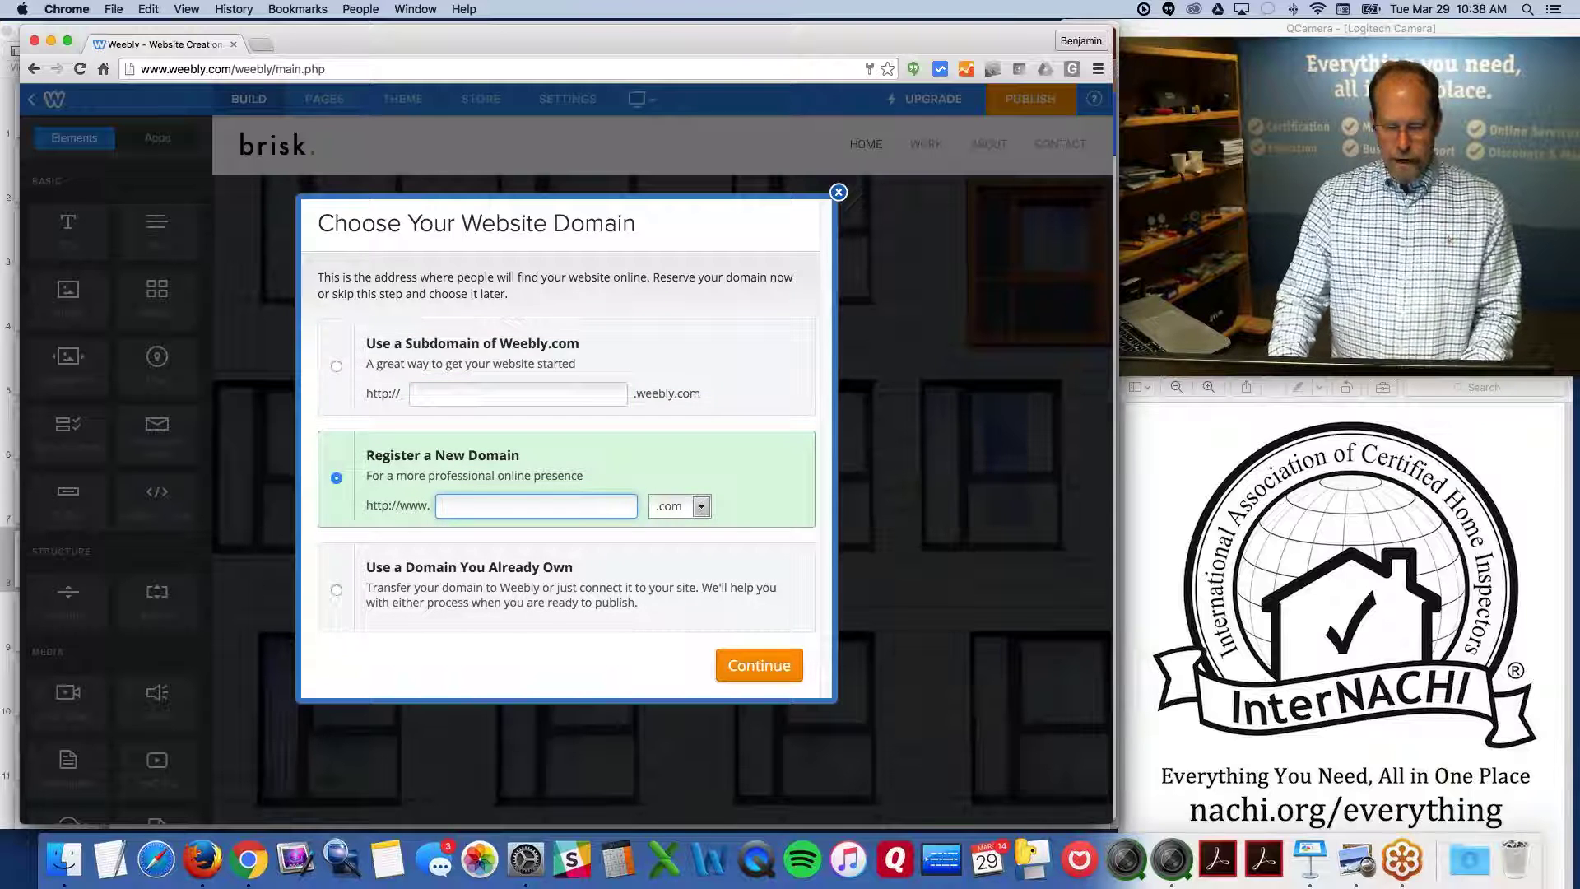
click(487, 394)
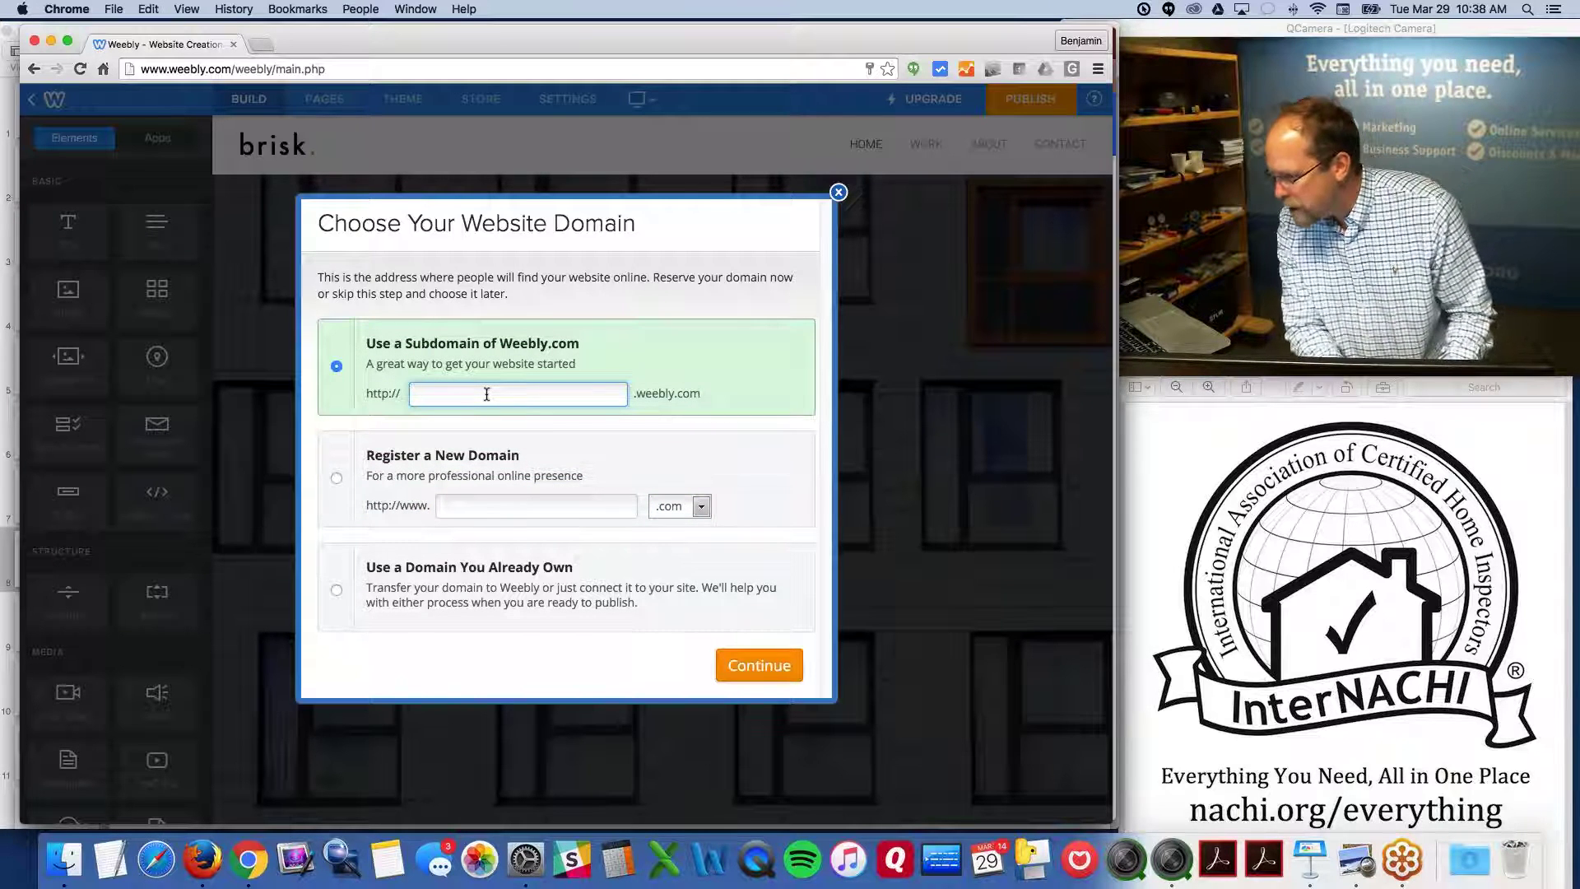
text(Scott)
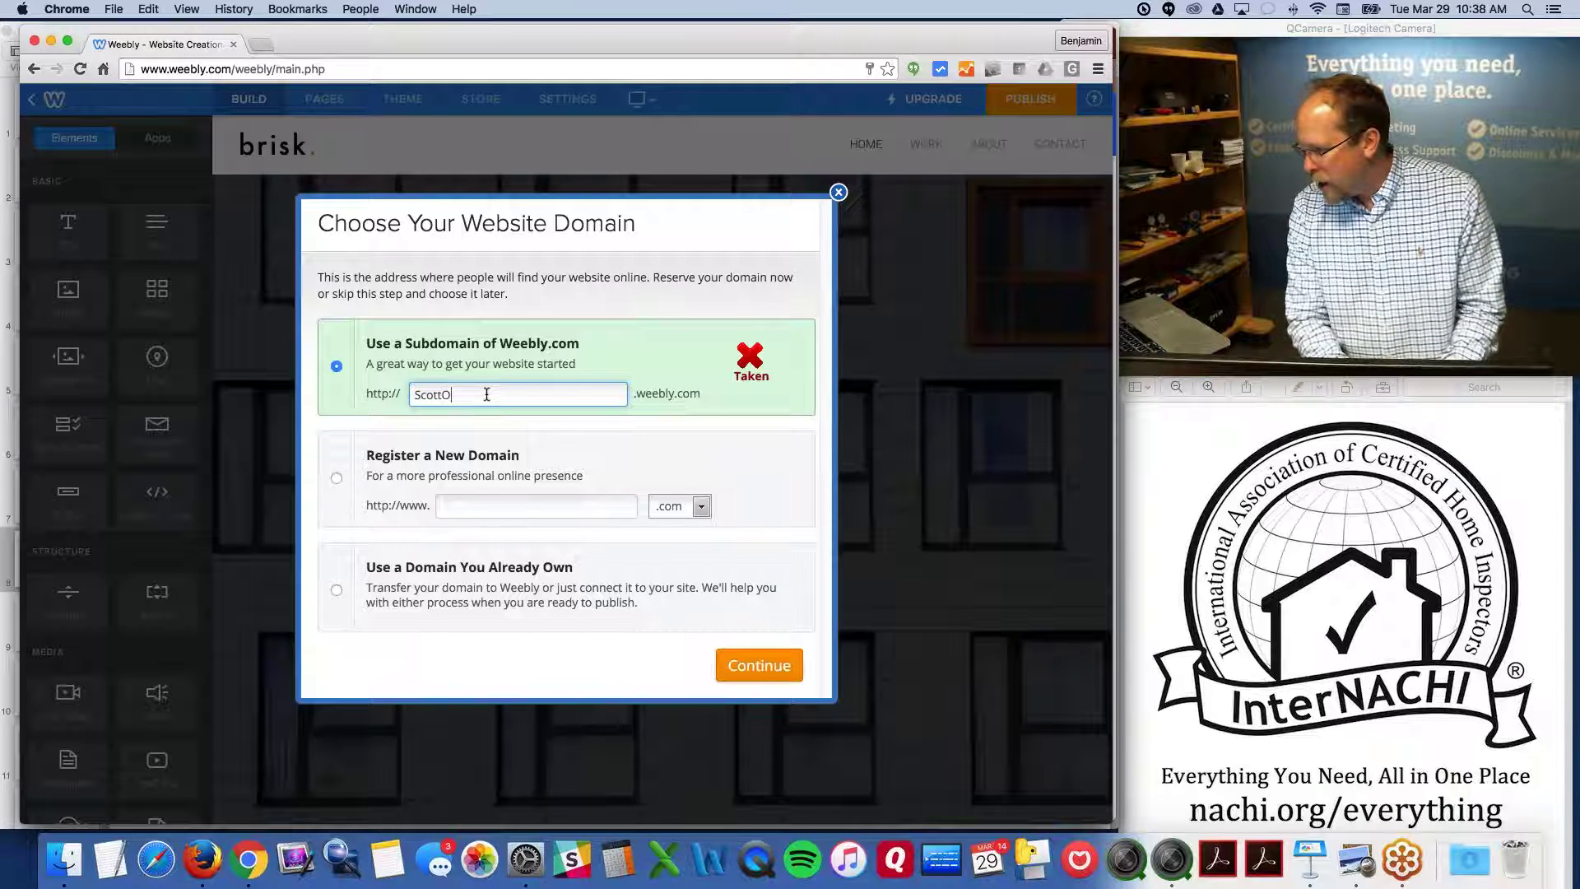
text(Inspection)
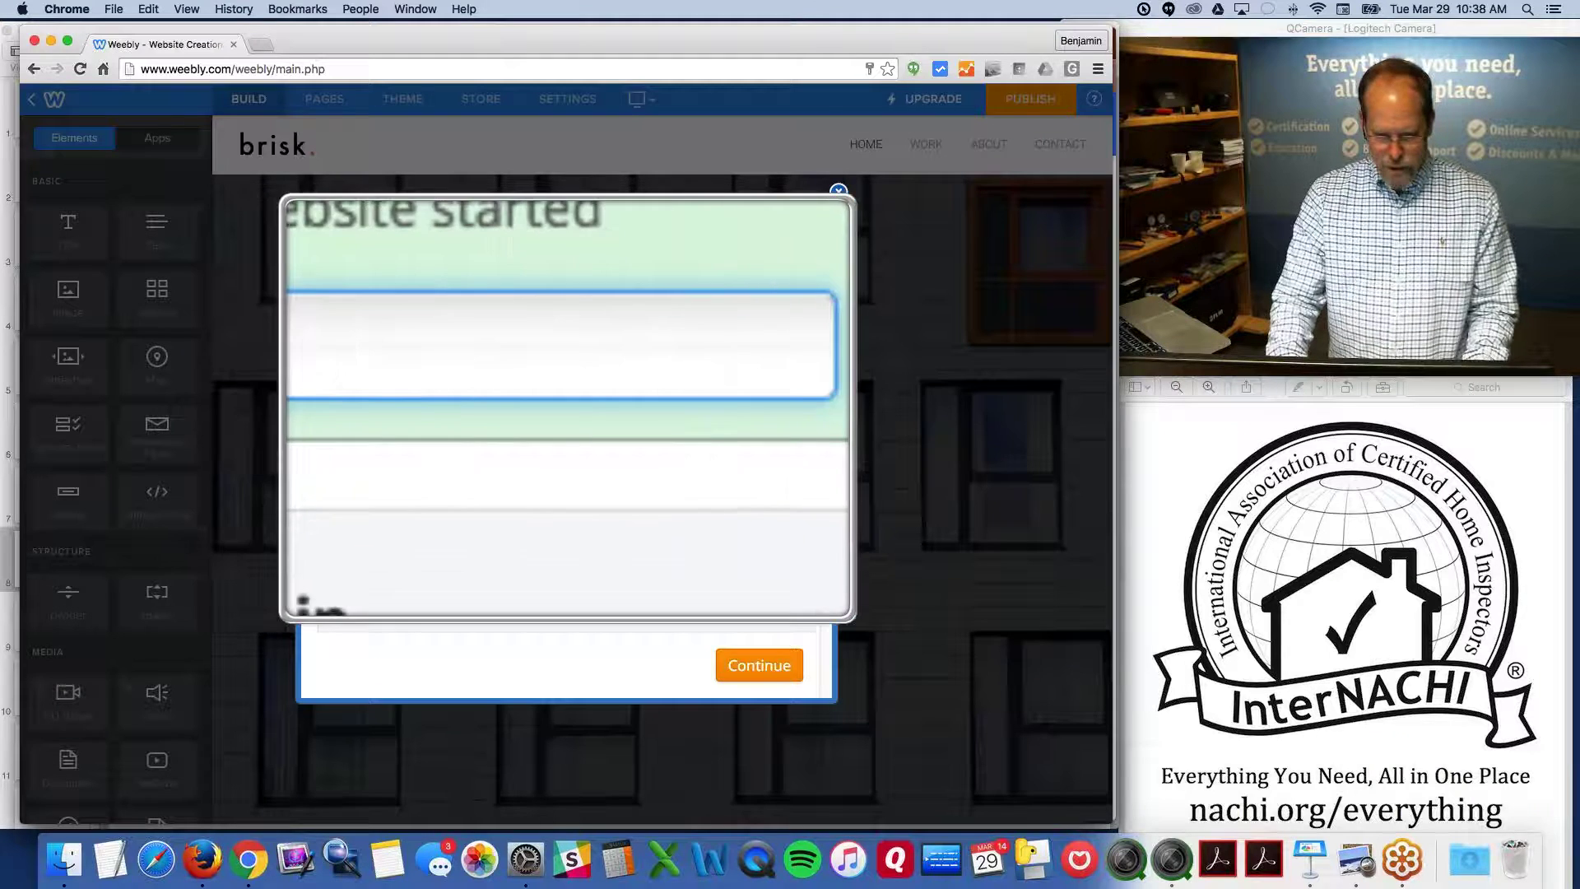
text(s)
key(Return)
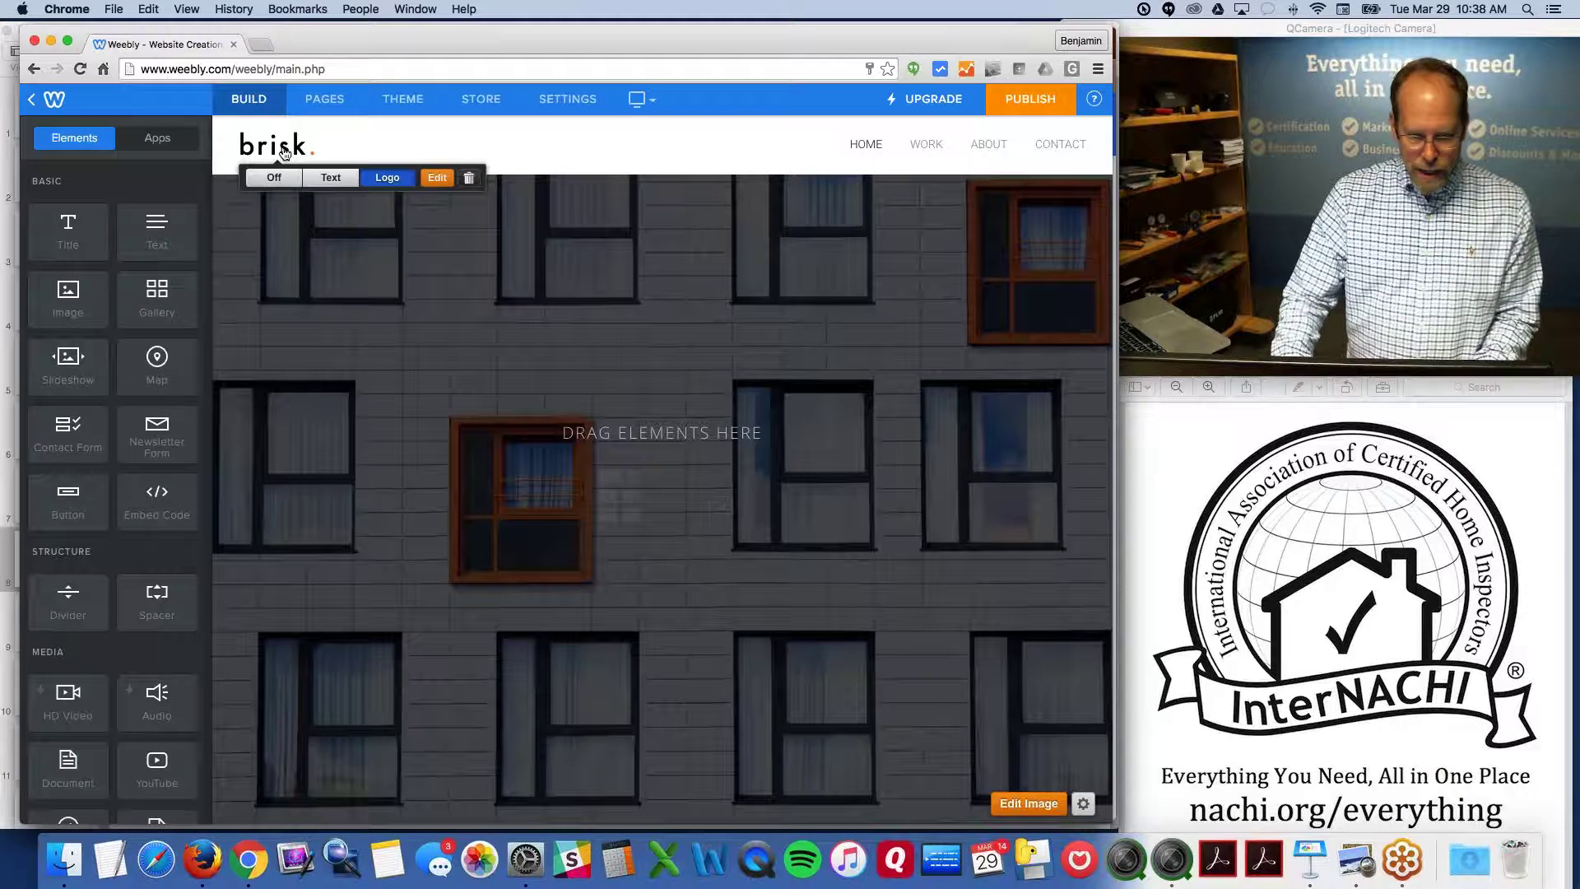
Switch the header logo to a text title reading 'Big Ben Inspections'
click(338, 177)
click(313, 147)
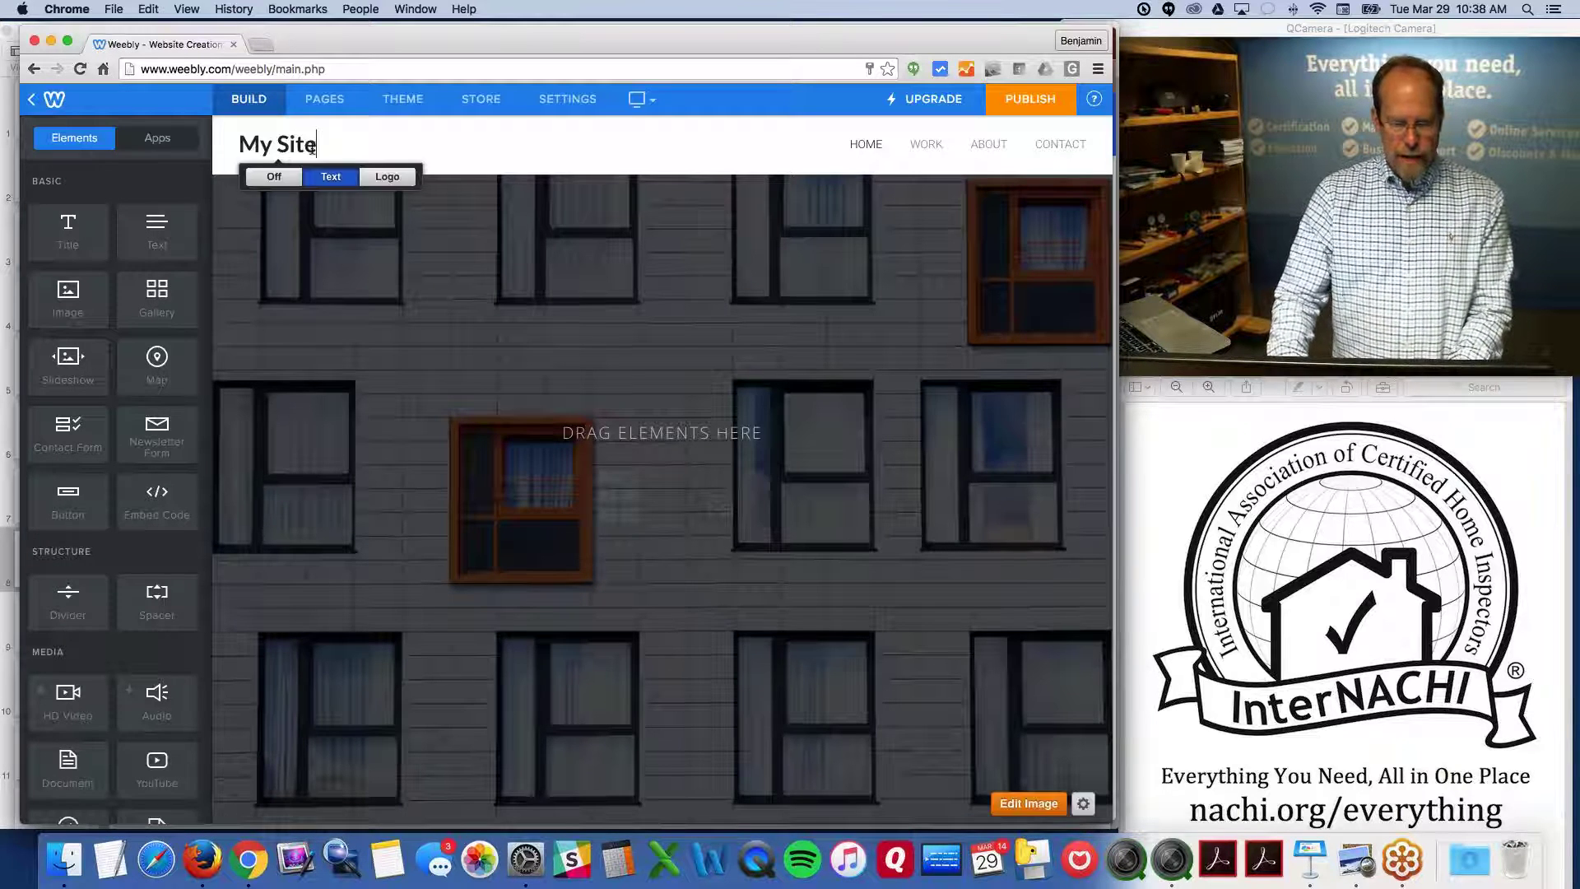
key(BackSpace)
key(BackSpace)
key(BackSpace)
key(BackSpace)
key(BackSpace)
key(BackSpace)
text(Bi)
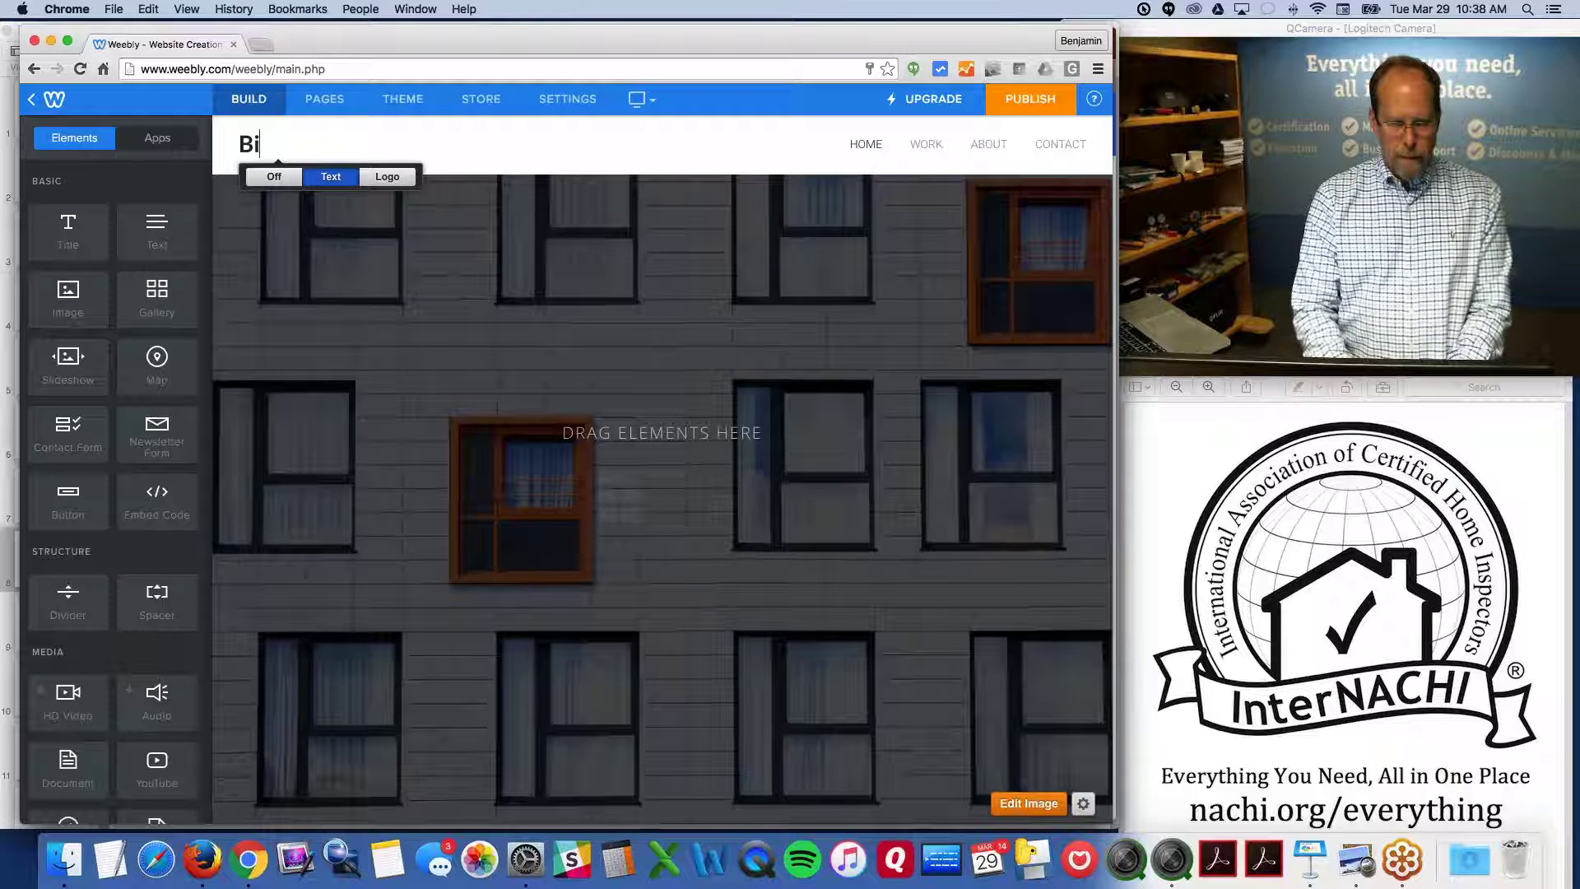
text(b)
key(BackSpace)
text(b)
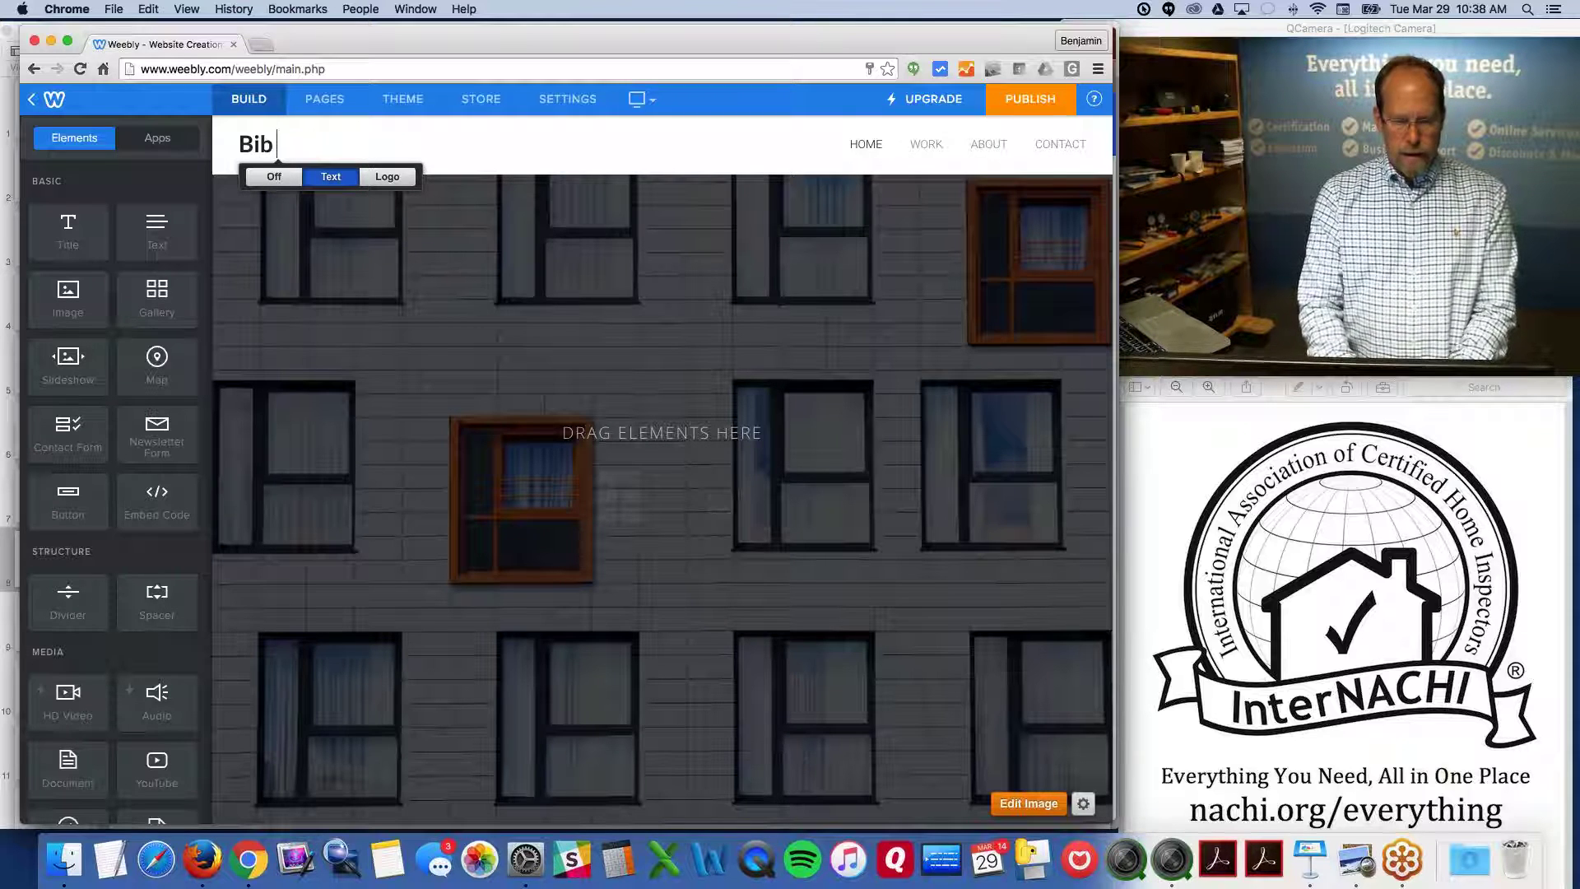
key(BackSpace)
text(g Ben)
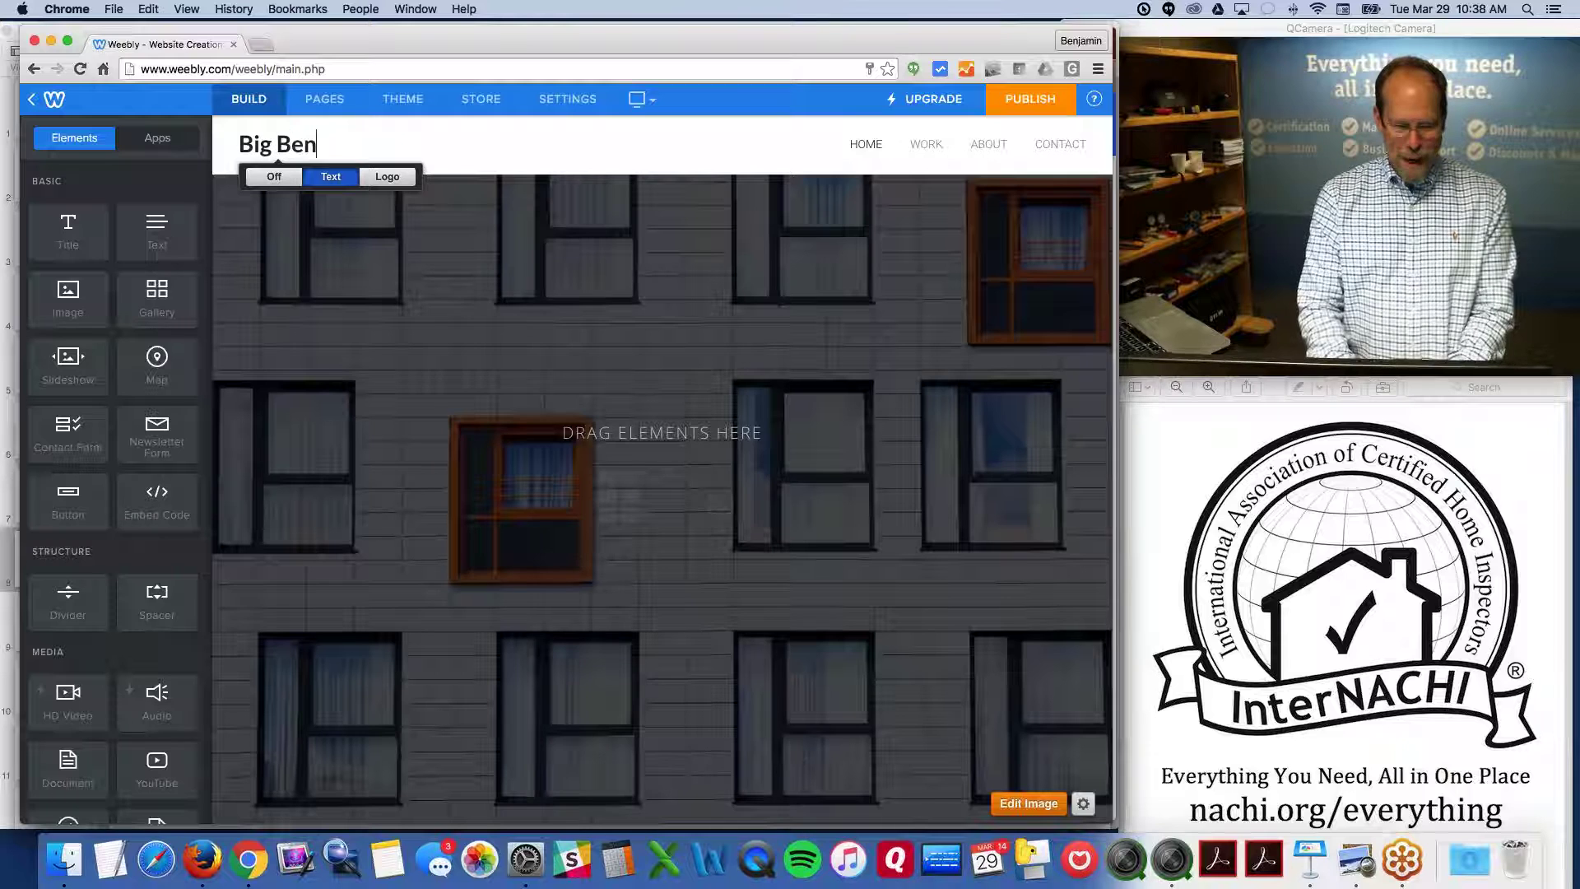
text( Inspections)
click(505, 138)
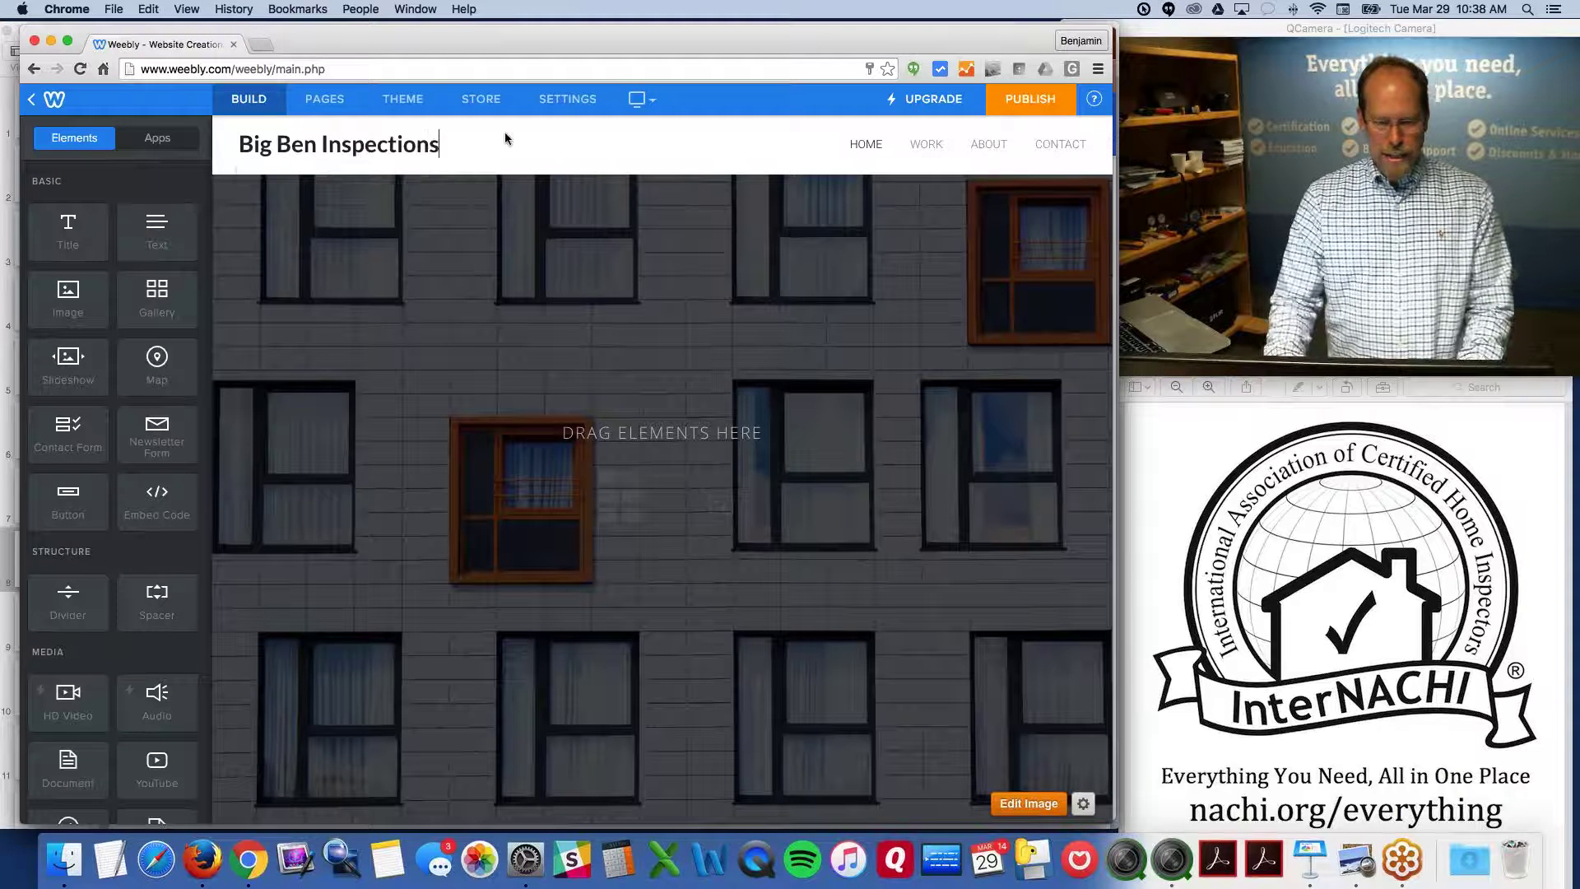
Open the HOME page for editing
key(alt+super+8)
mouse_move(346, 150)
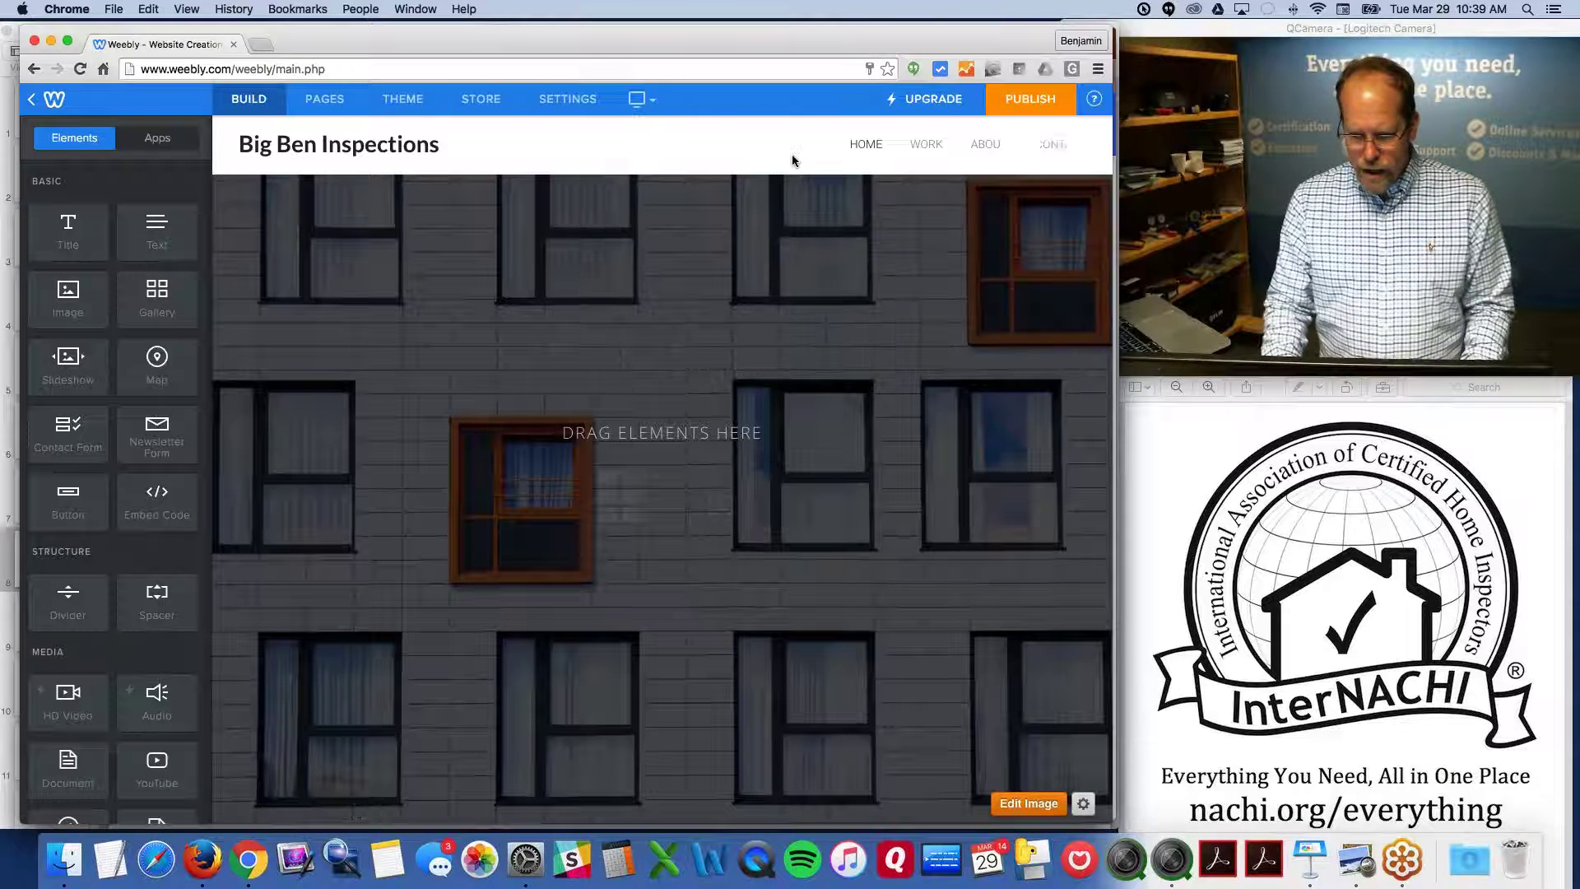
click(865, 148)
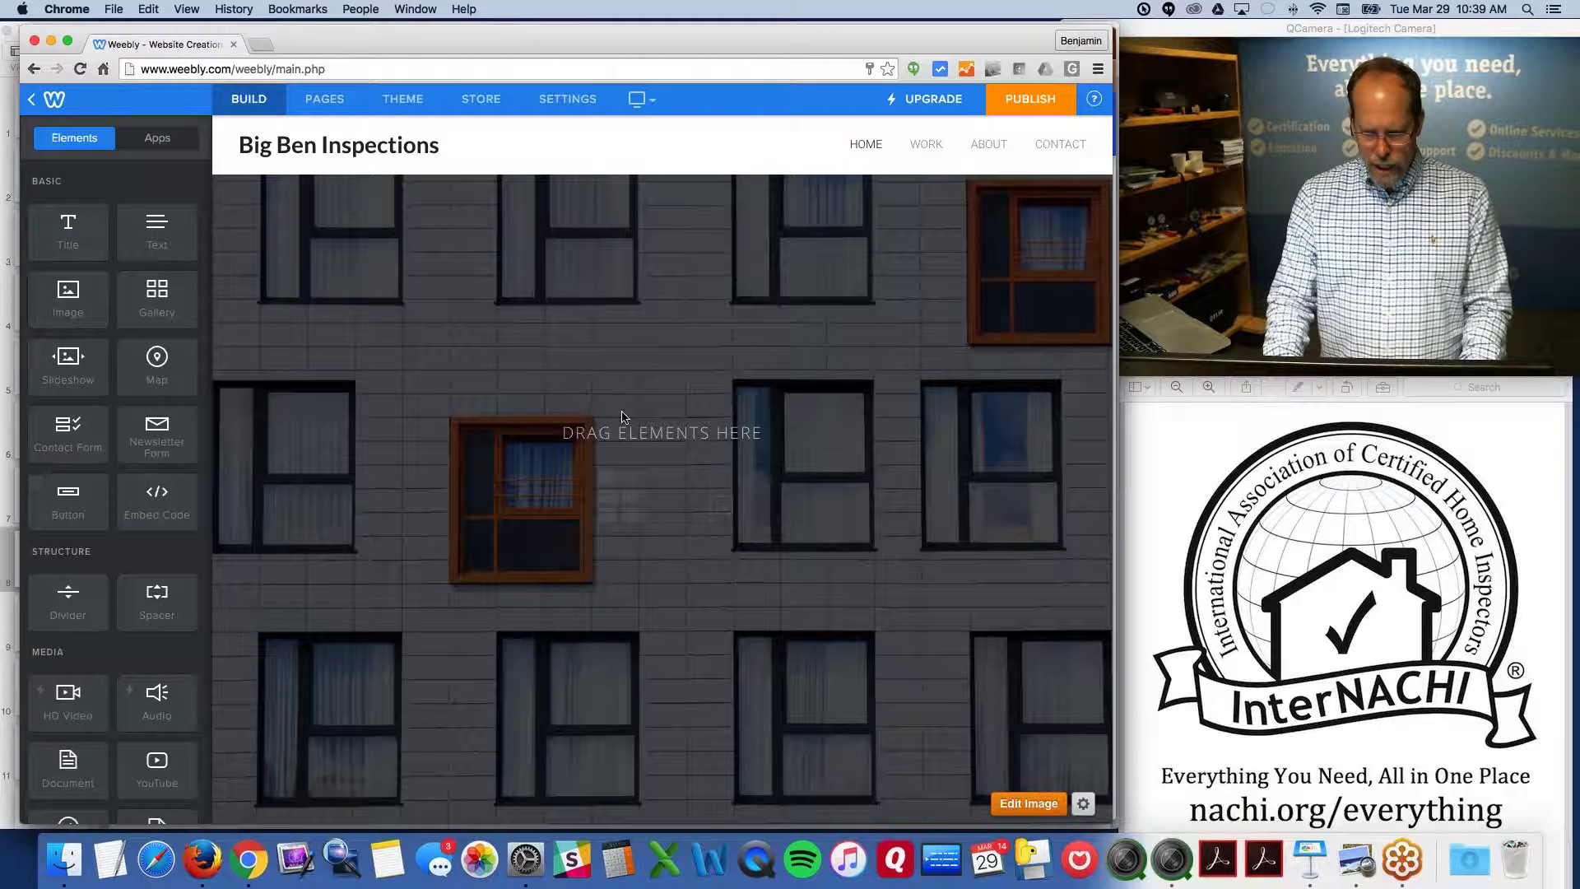
Add an Image element and upload bigben-0.jpg from Google Drive's Class Website folder
drag(77, 294, 663, 370)
click(662, 395)
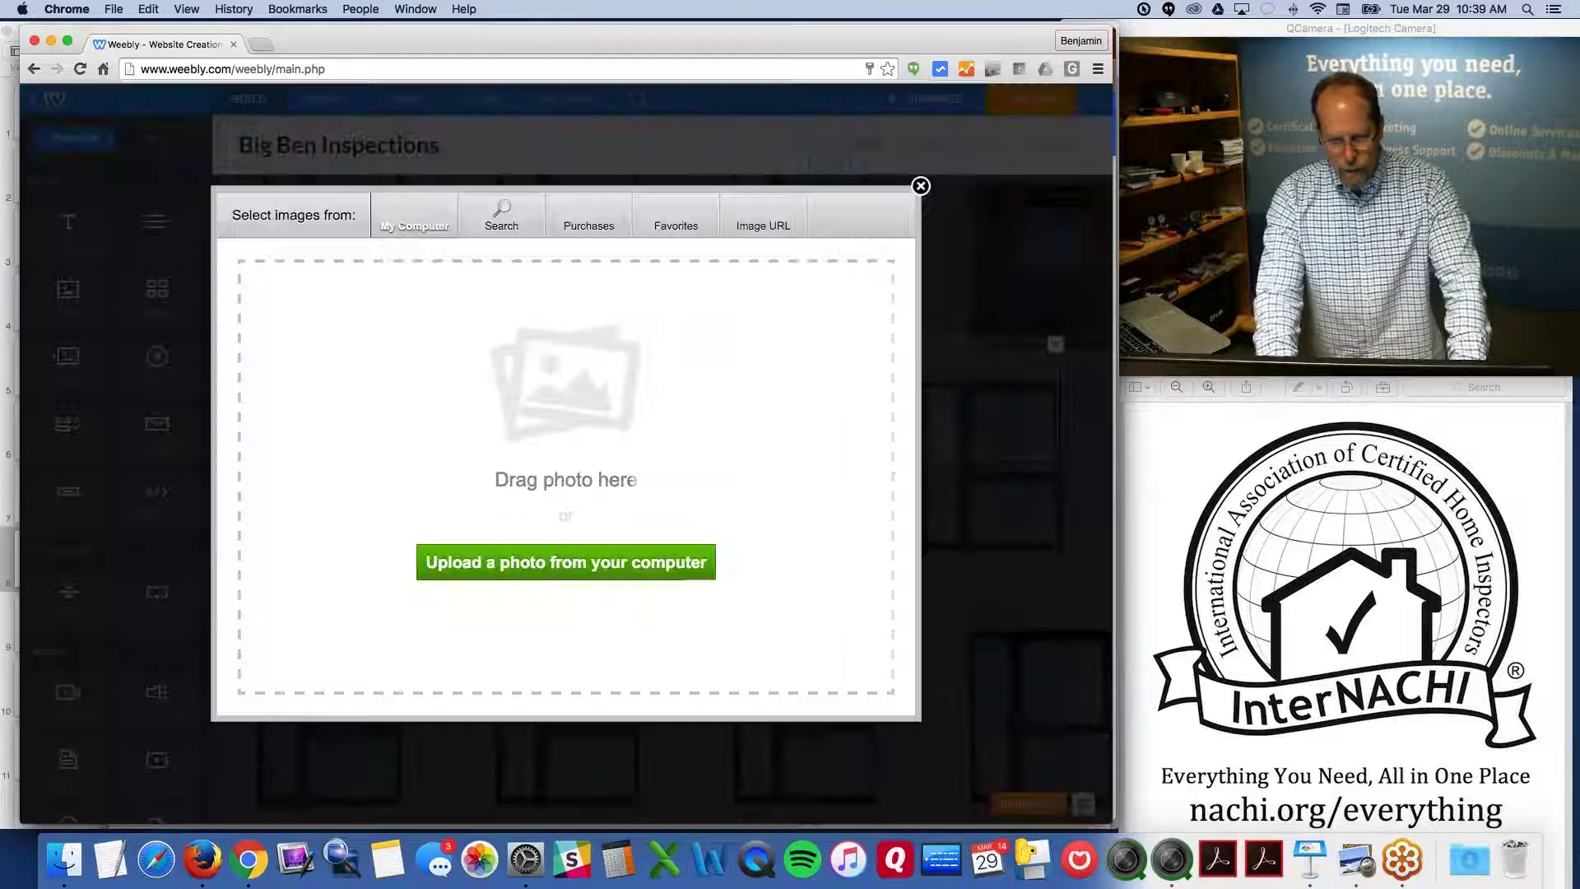
click(565, 562)
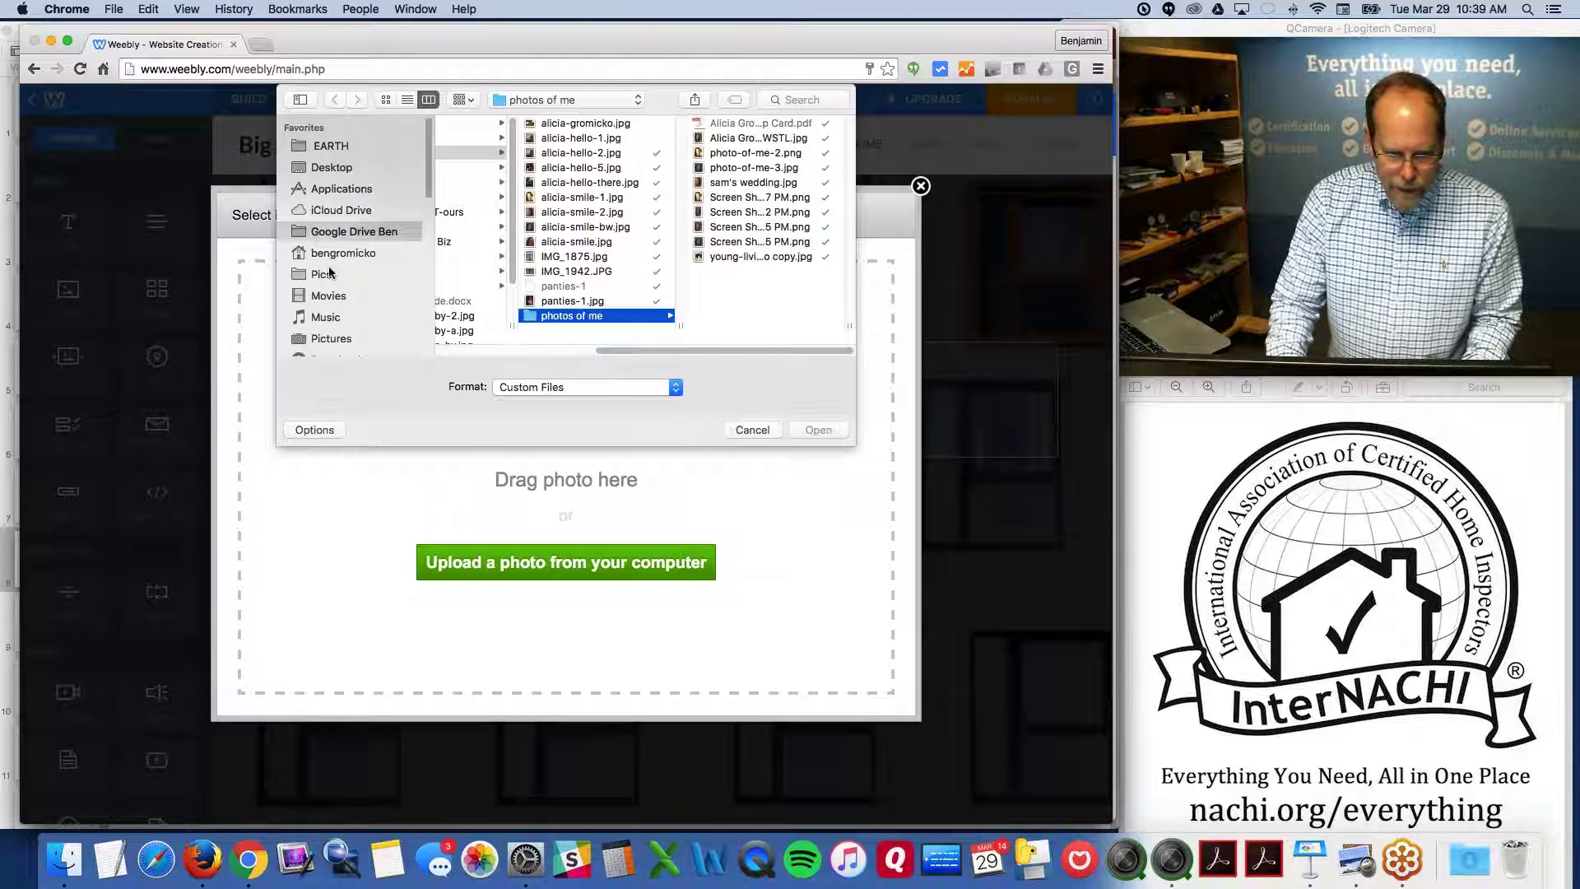
click(329, 169)
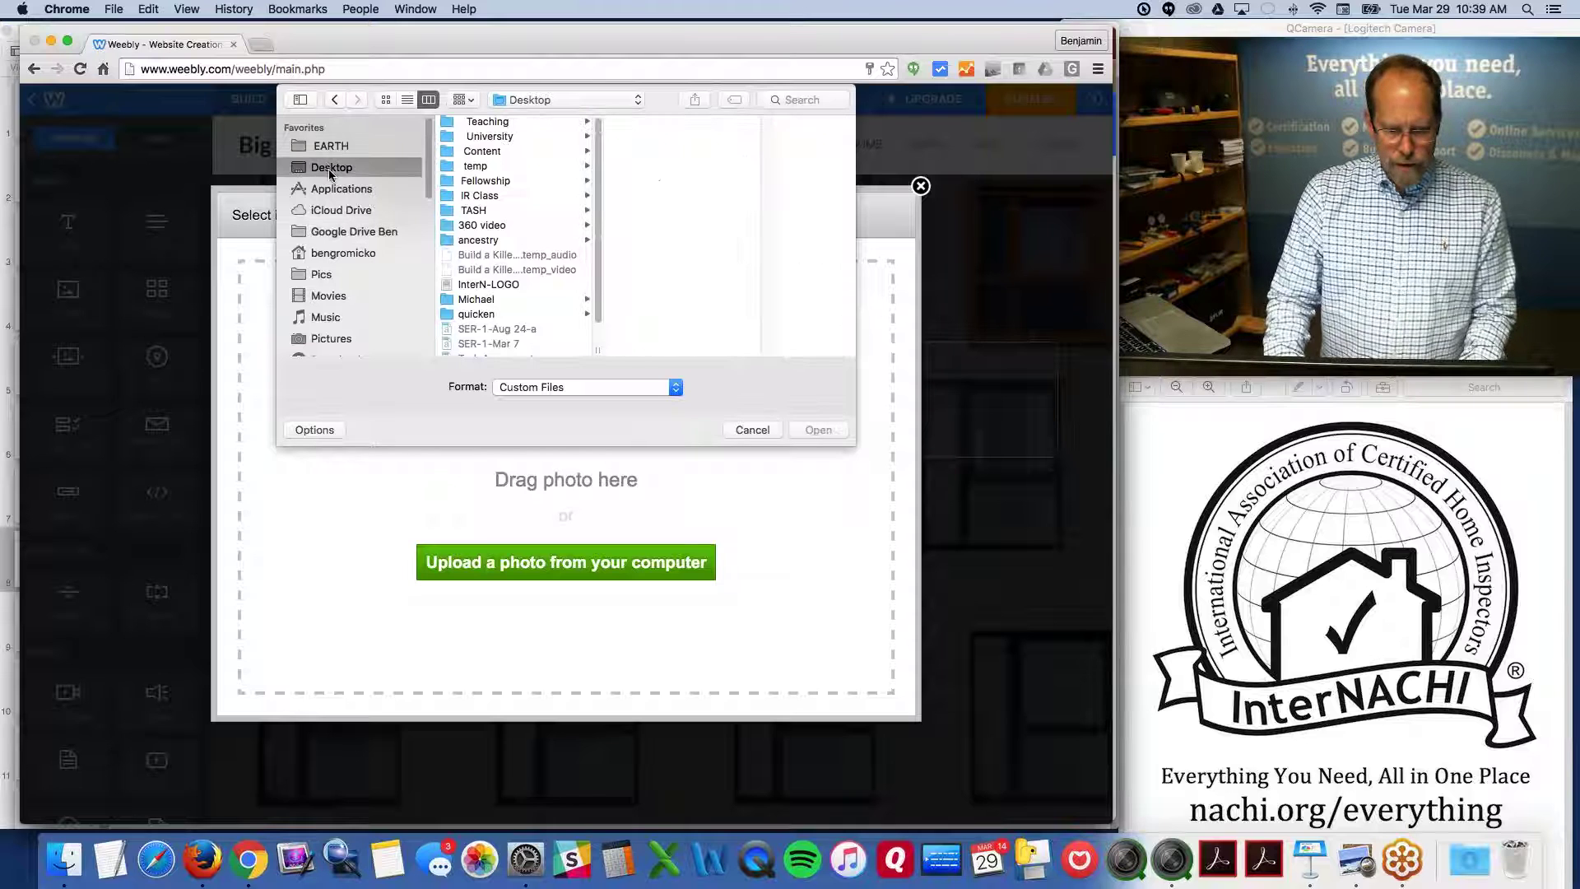
click(349, 234)
scroll(489, 214, down, 2)
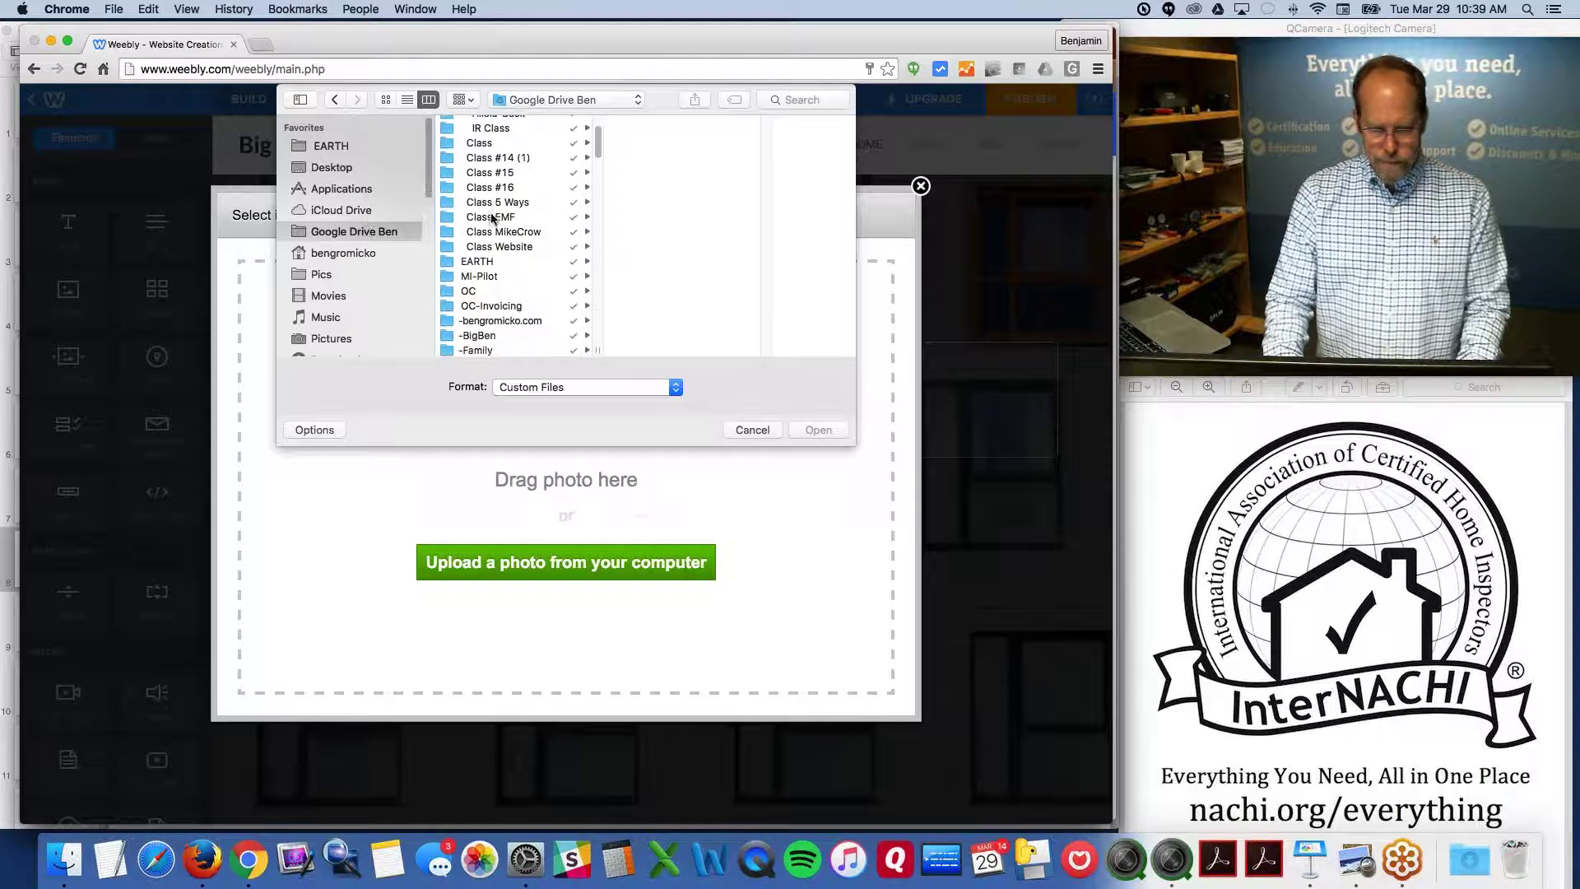
click(498, 231)
click(499, 246)
click(646, 124)
click(817, 430)
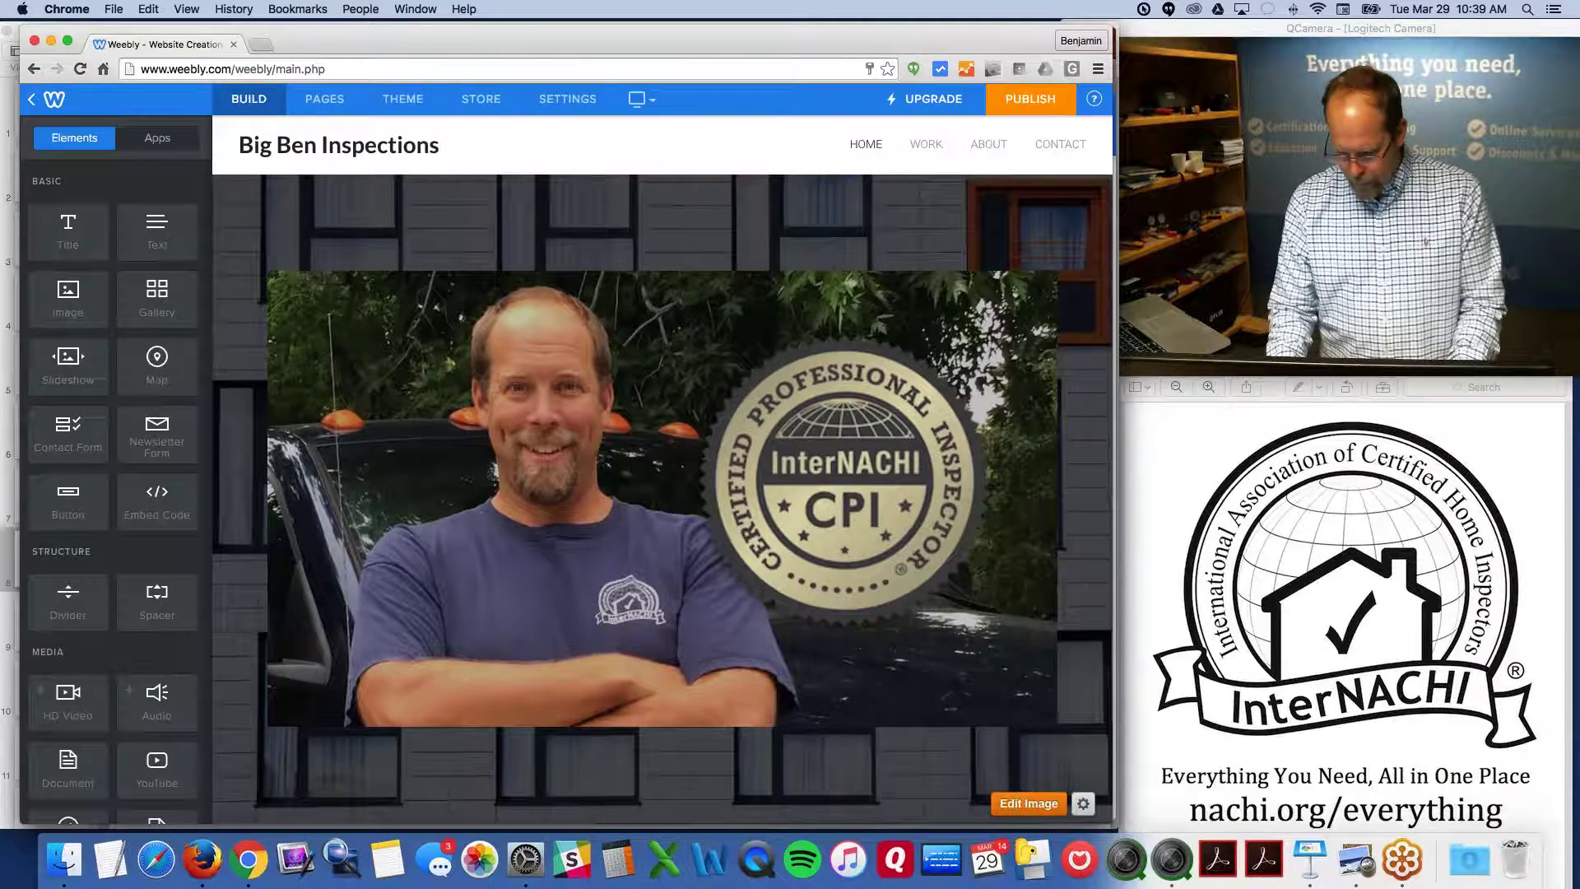
Replace the home header background with the brick texture and save it to this page only
click(1028, 803)
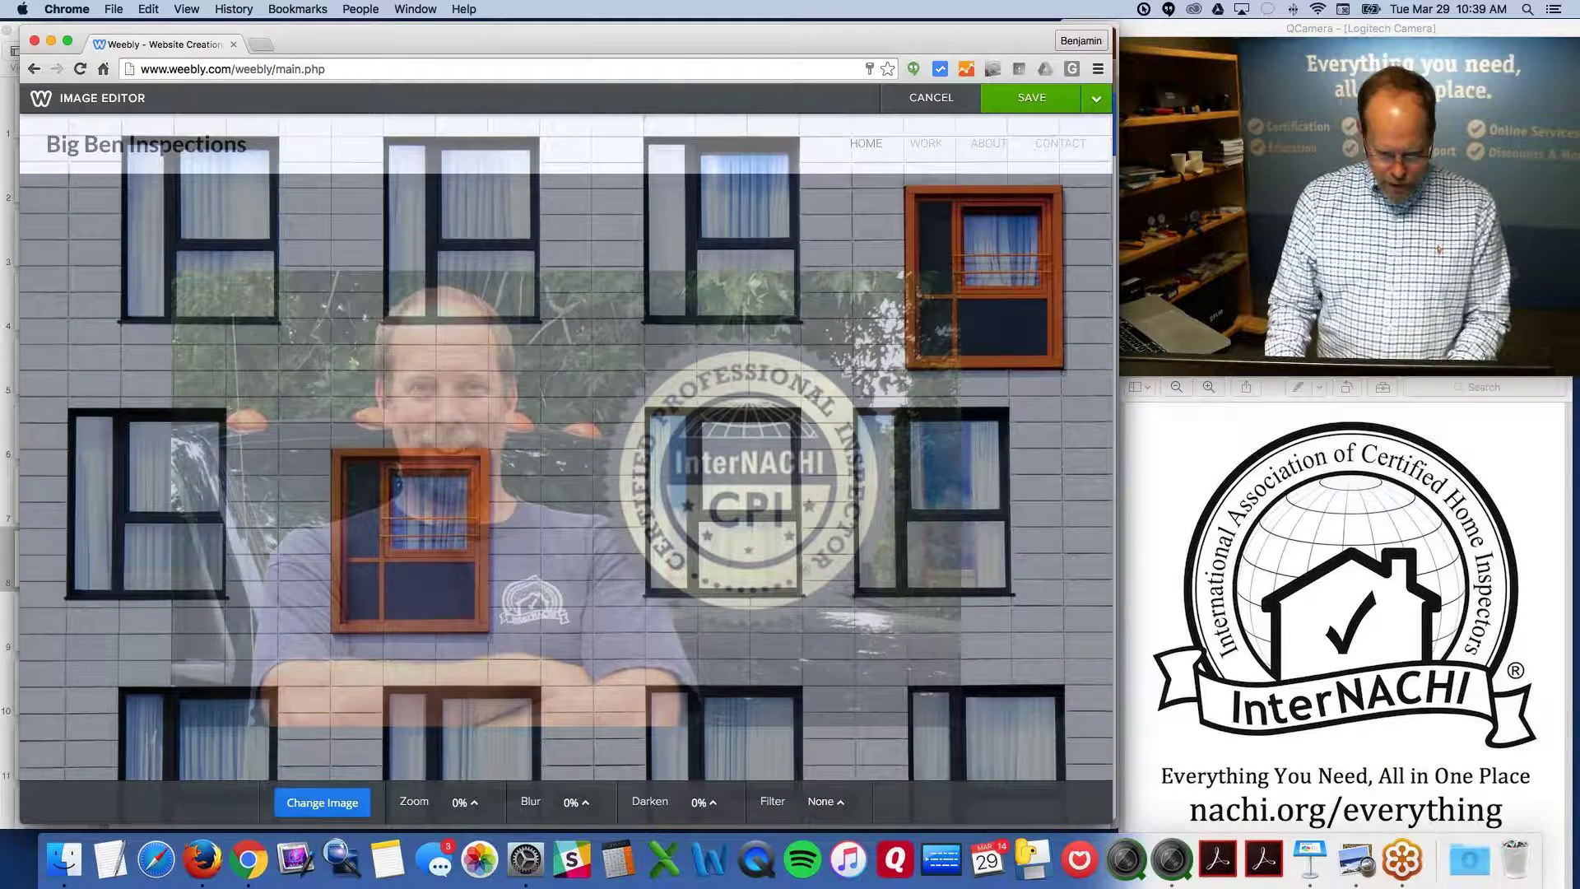
click(321, 803)
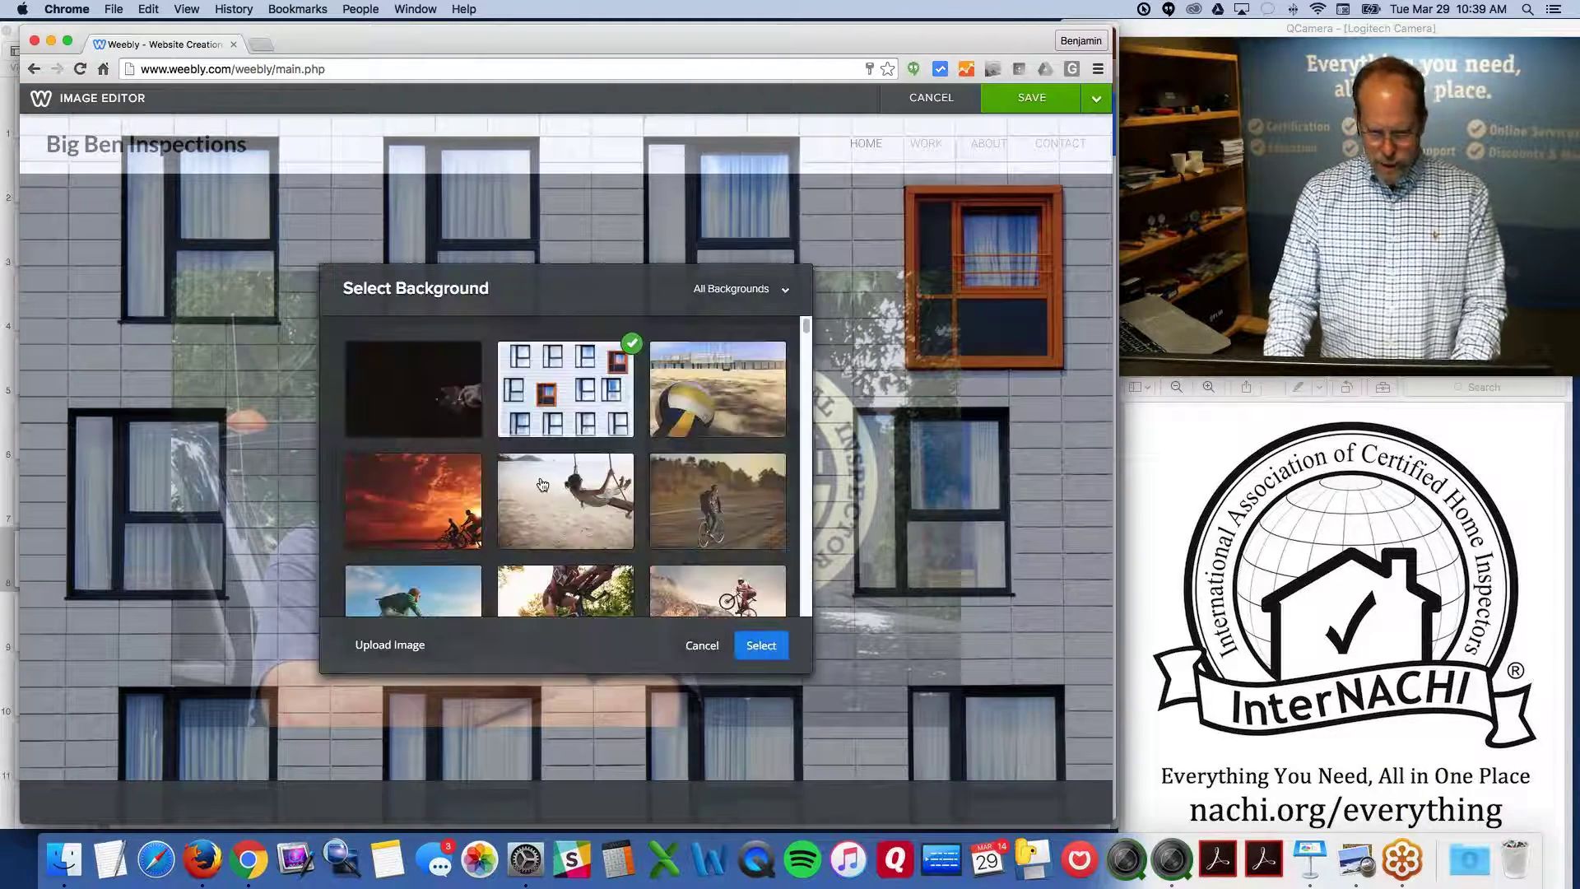
scroll(542, 484, down, 5)
scroll(543, 484, down, 15)
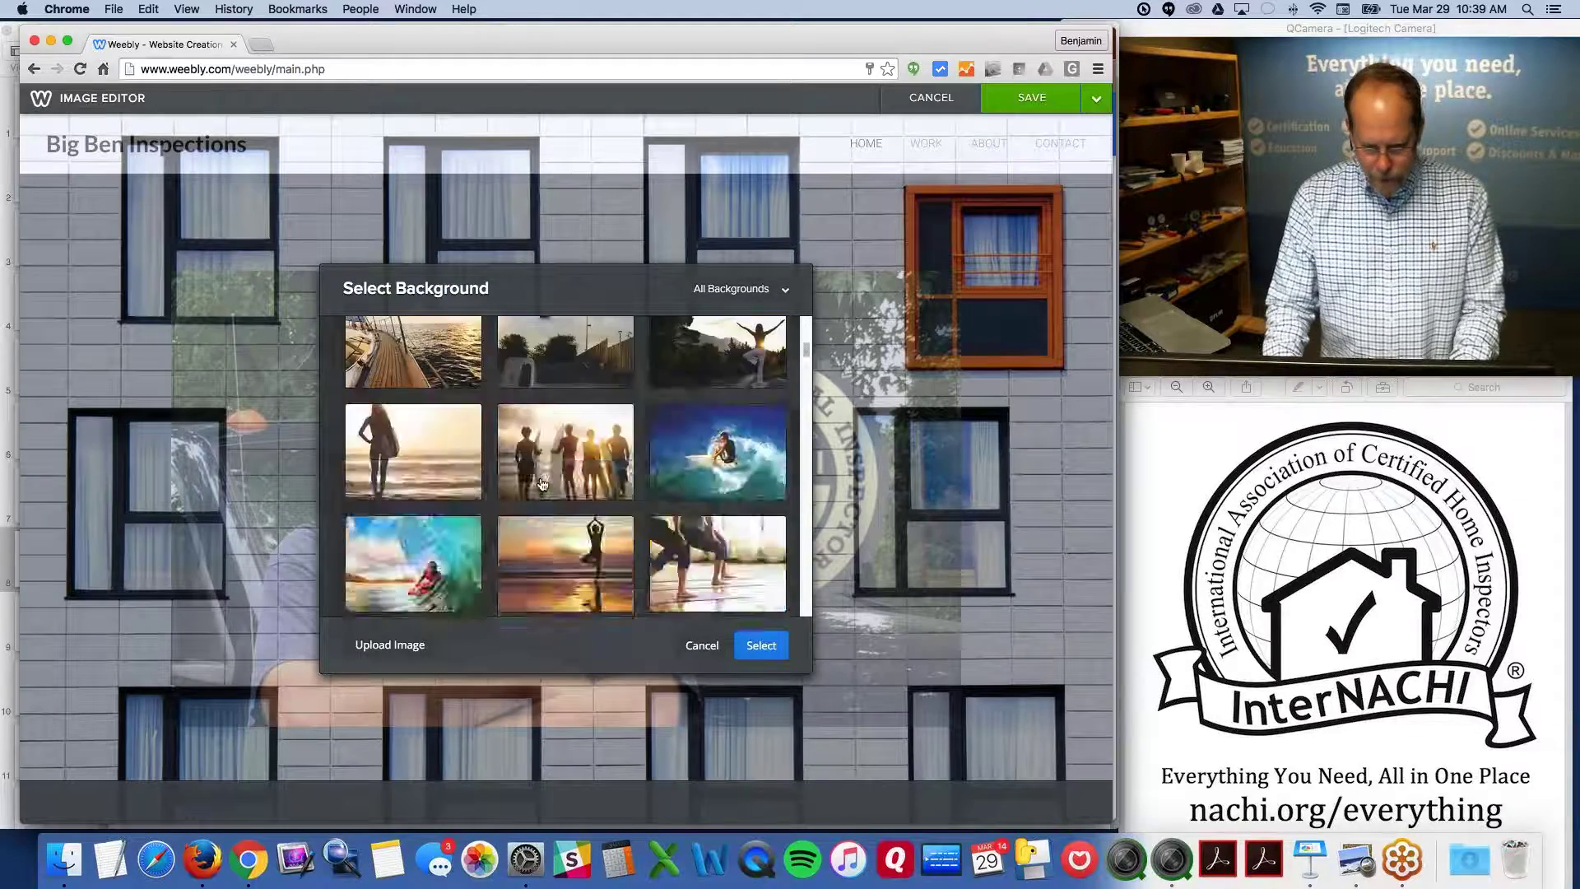
scroll(542, 484, down, 10)
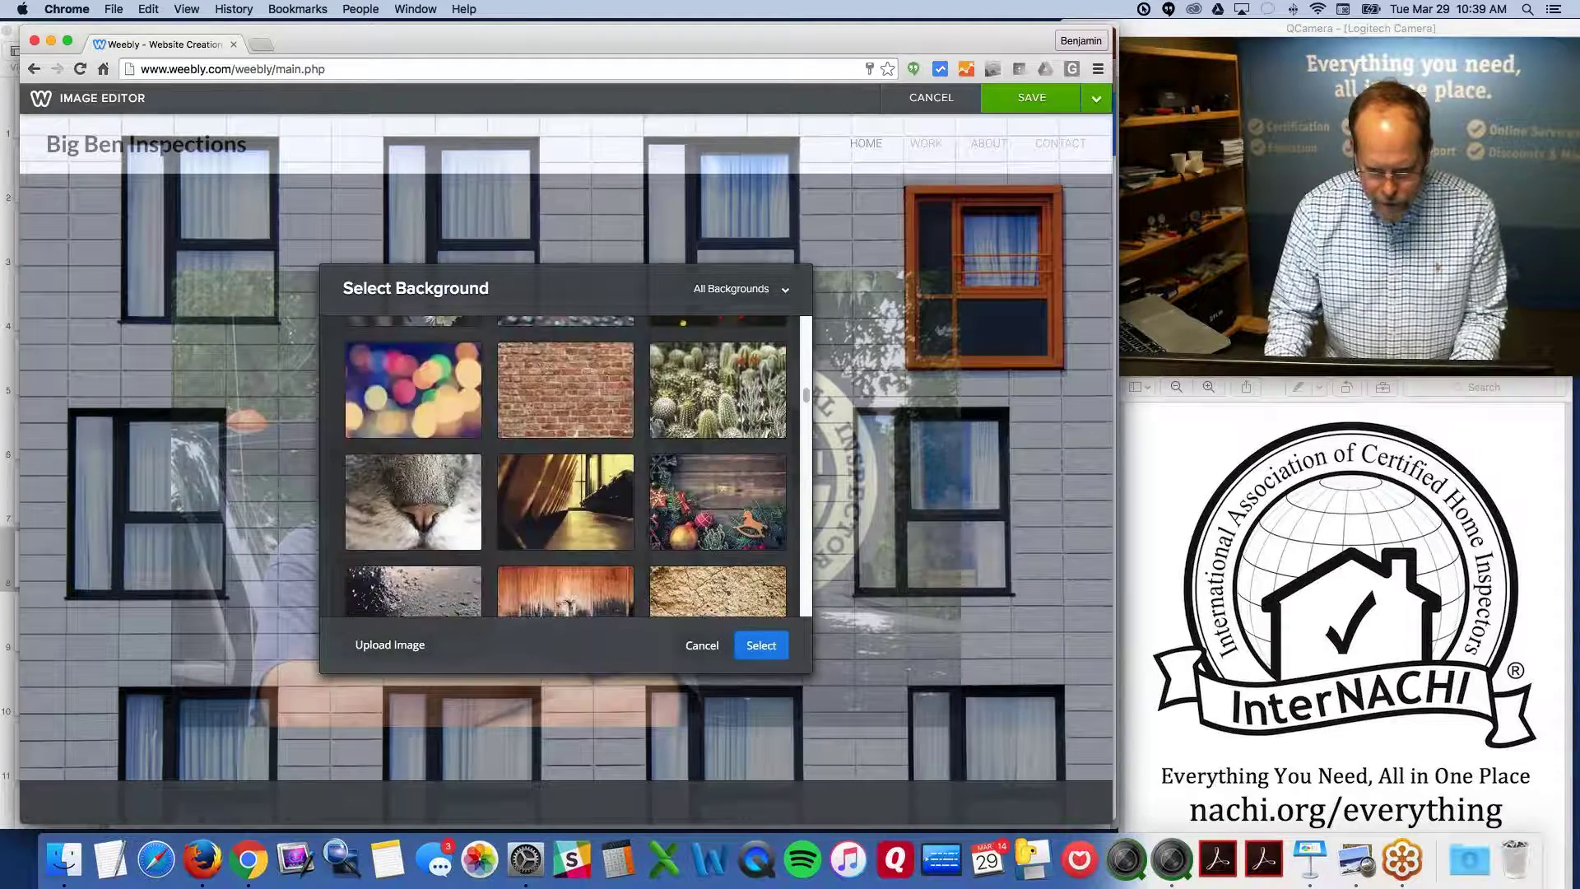
click(562, 401)
click(761, 645)
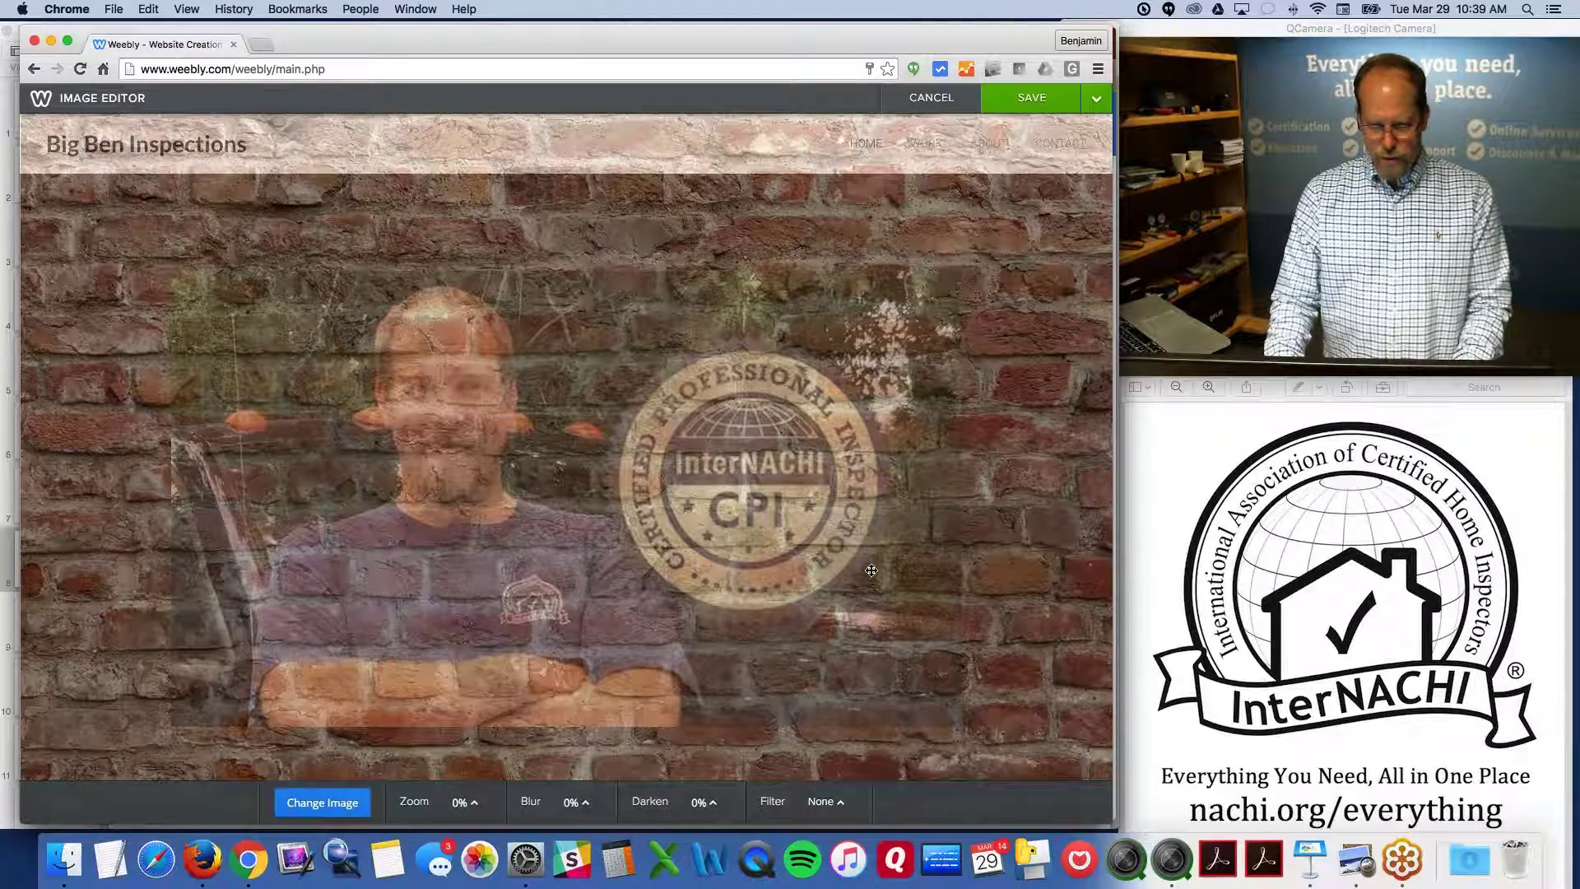
click(1096, 99)
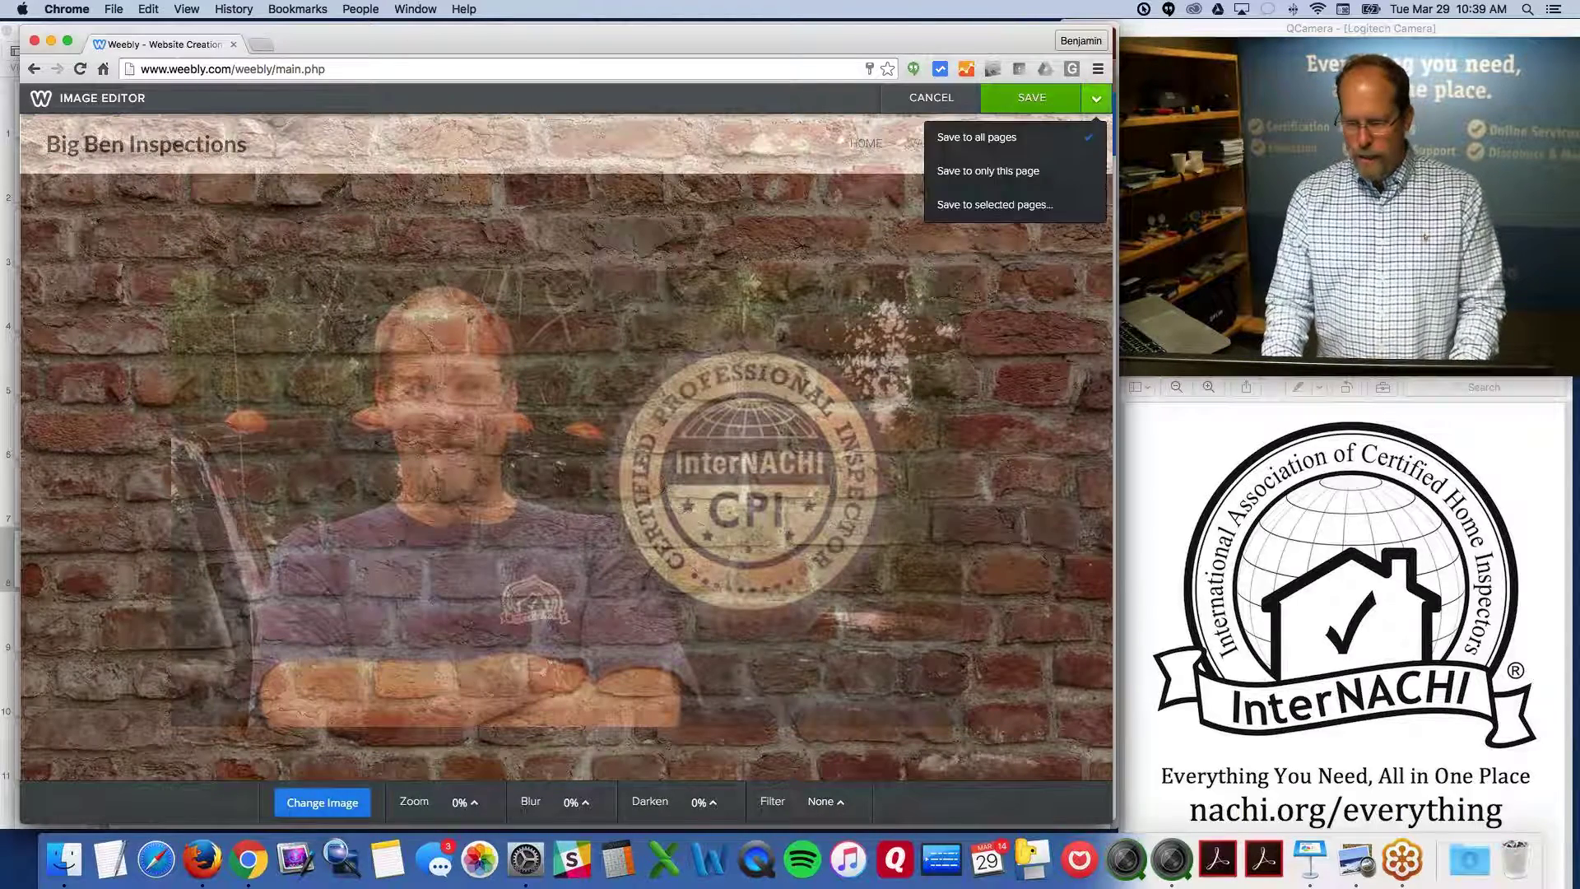
click(991, 172)
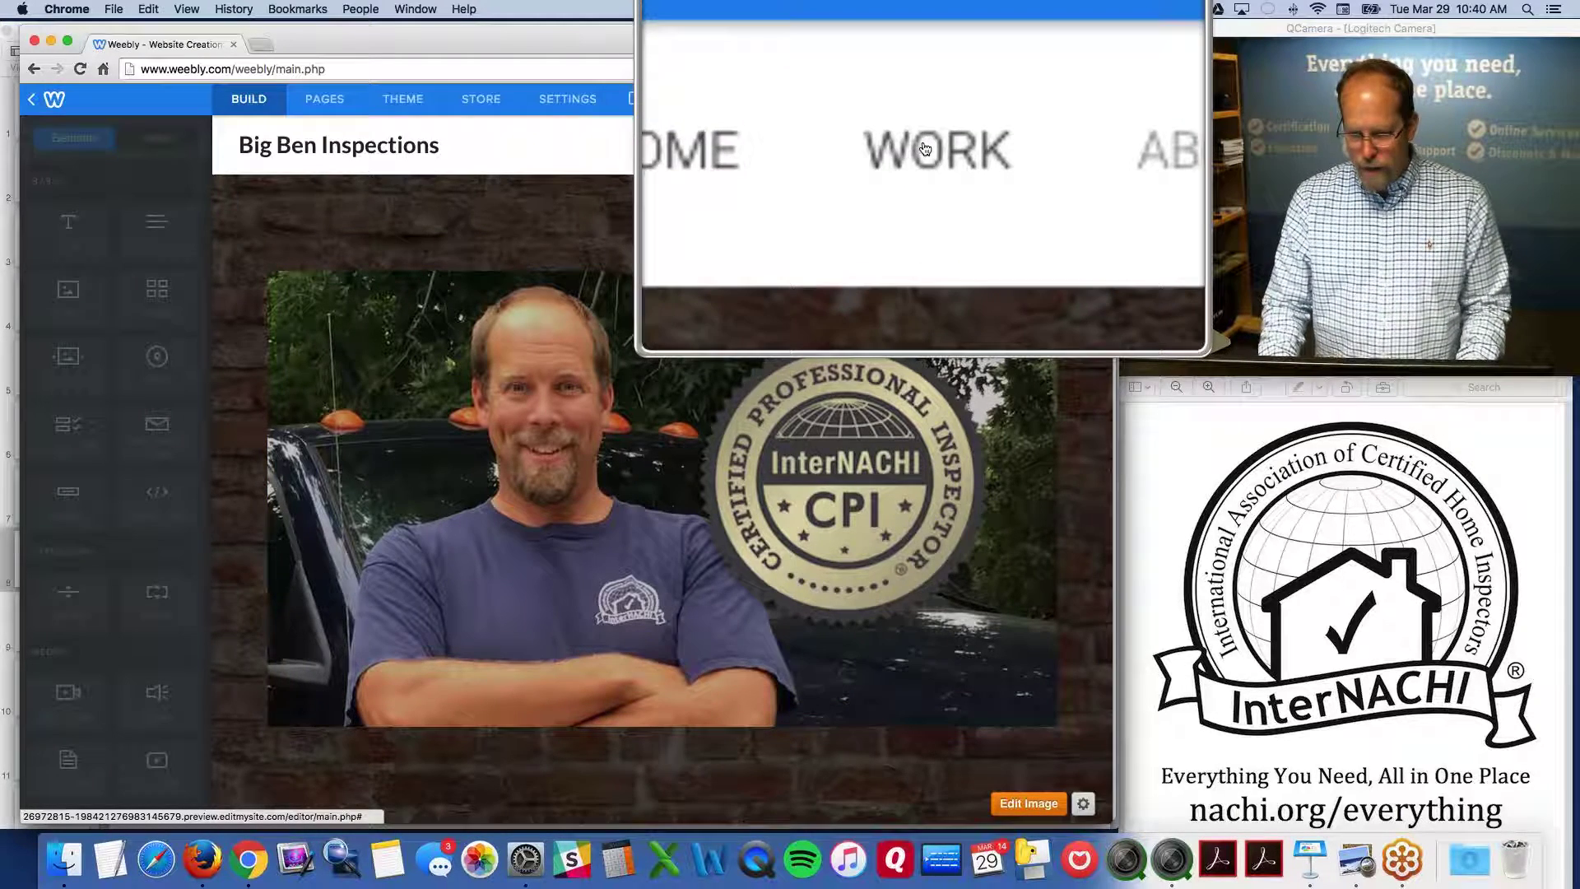
Rename the Work page to 'Services' in the Pages list
click(925, 144)
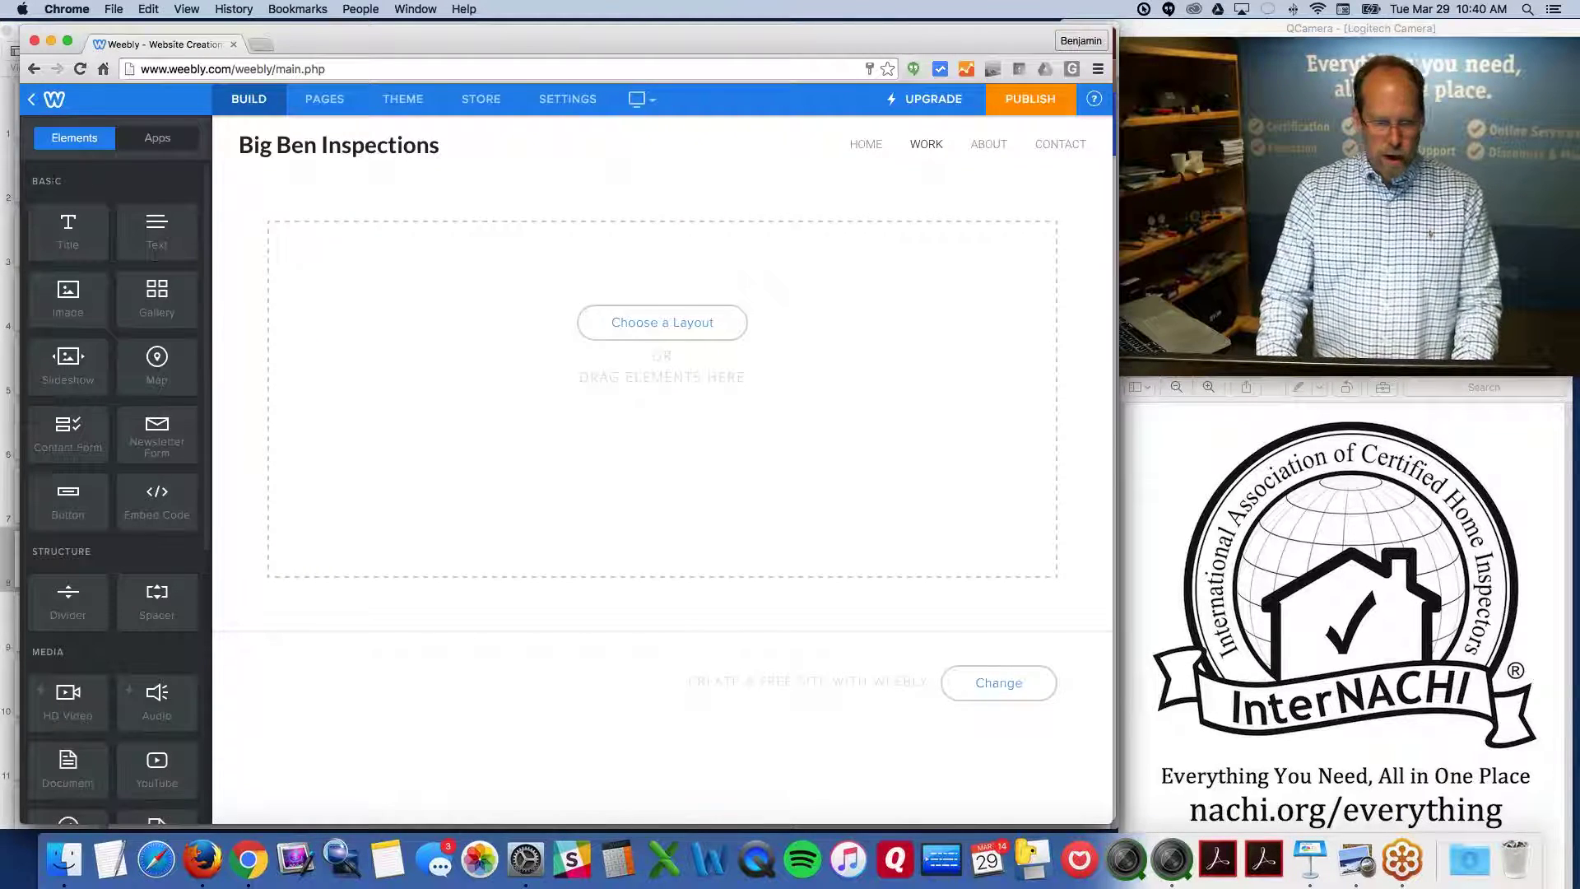
click(324, 99)
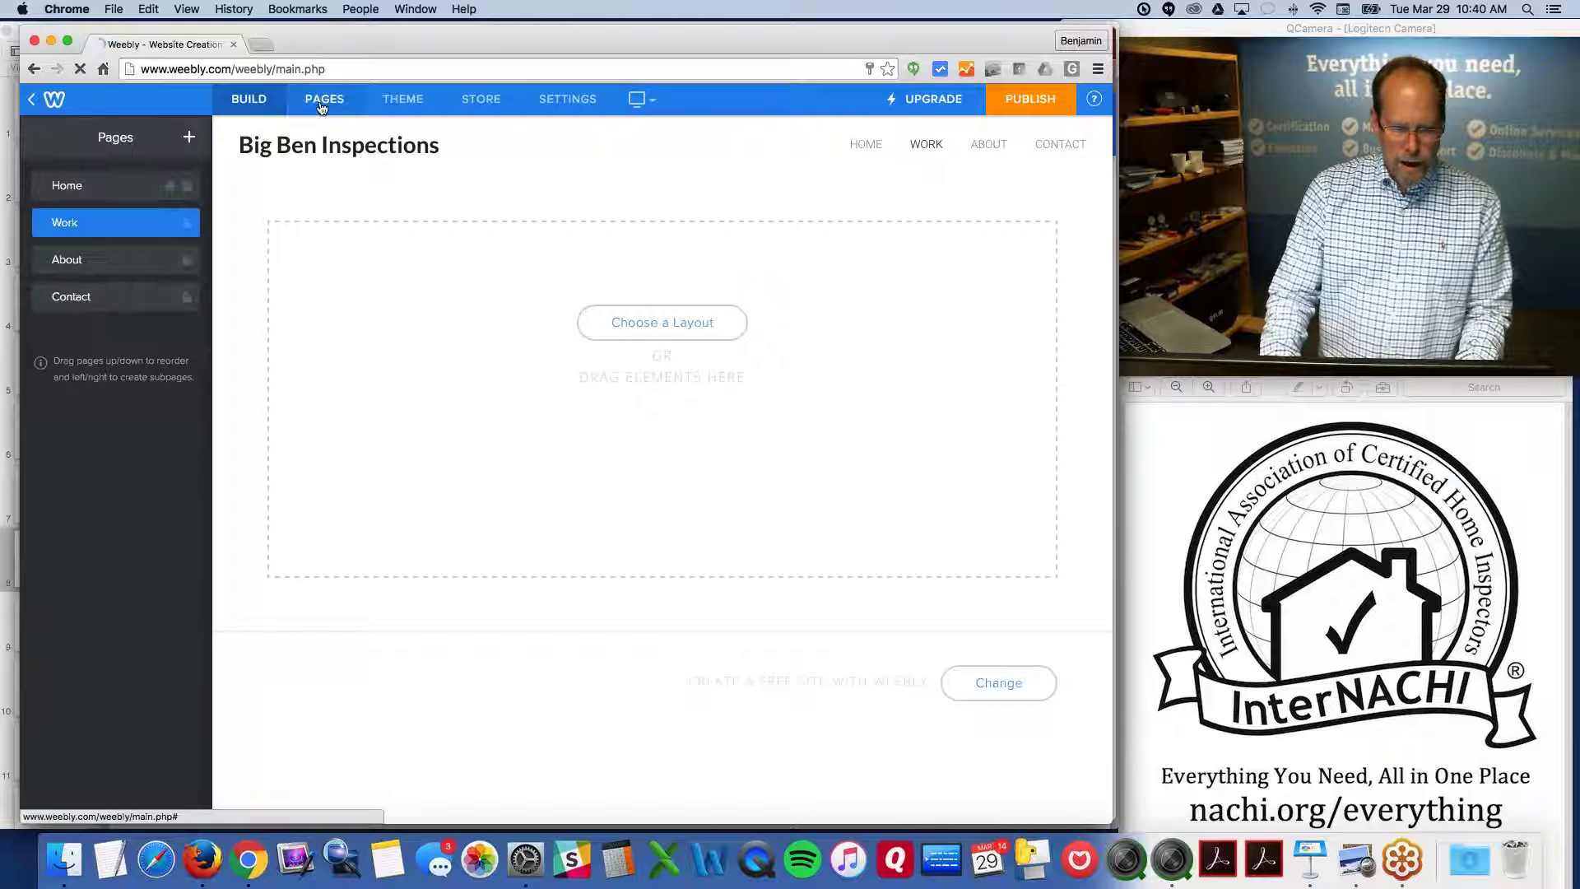
click(99, 222)
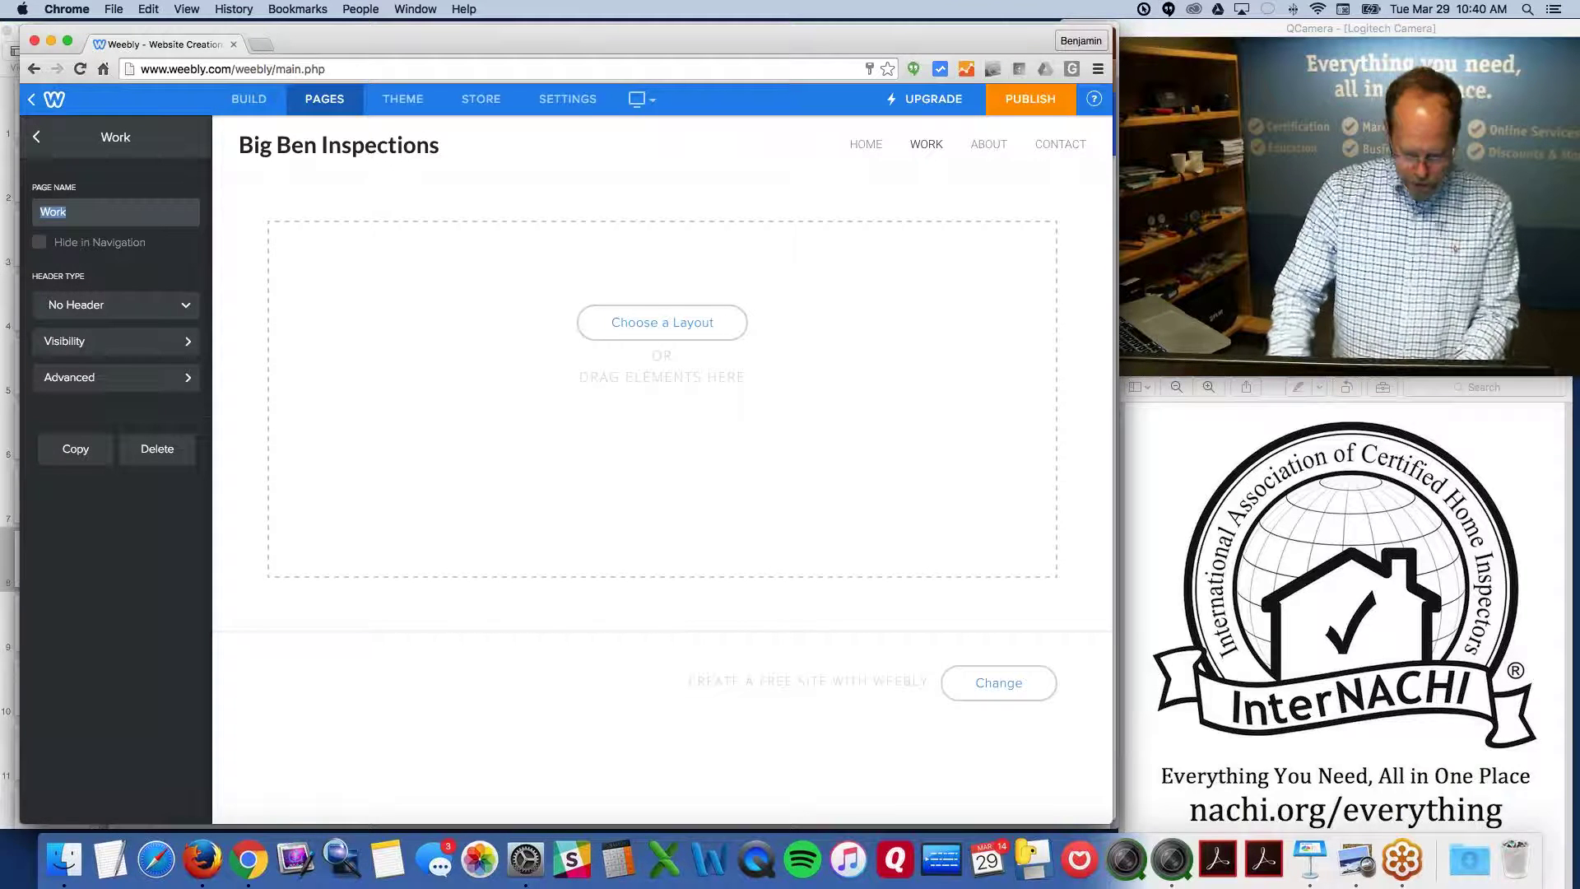
text(Services)
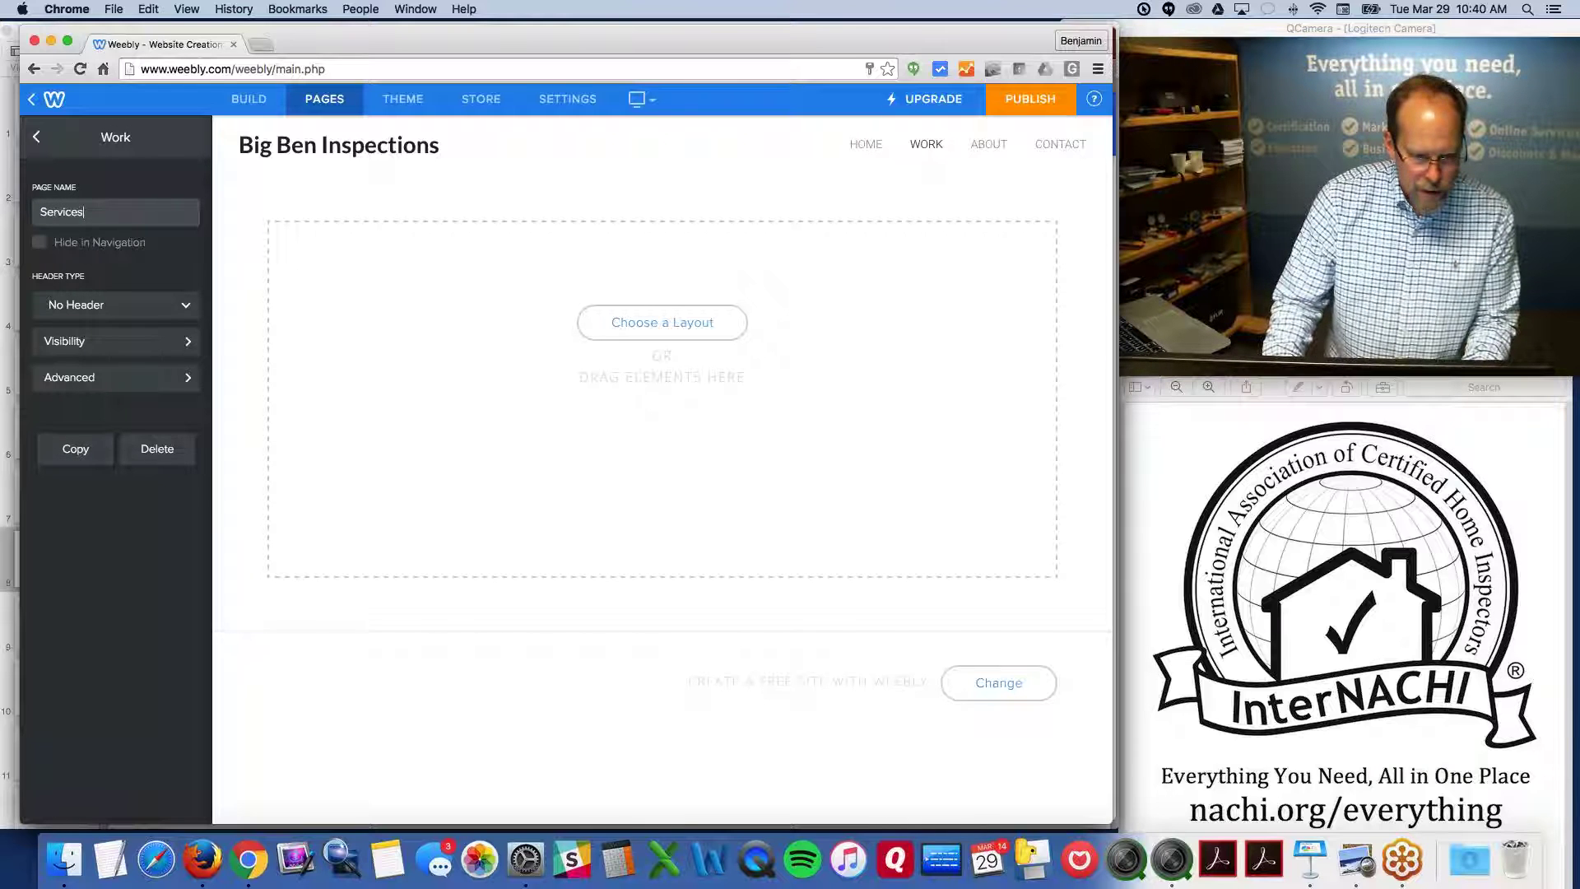
click(317, 100)
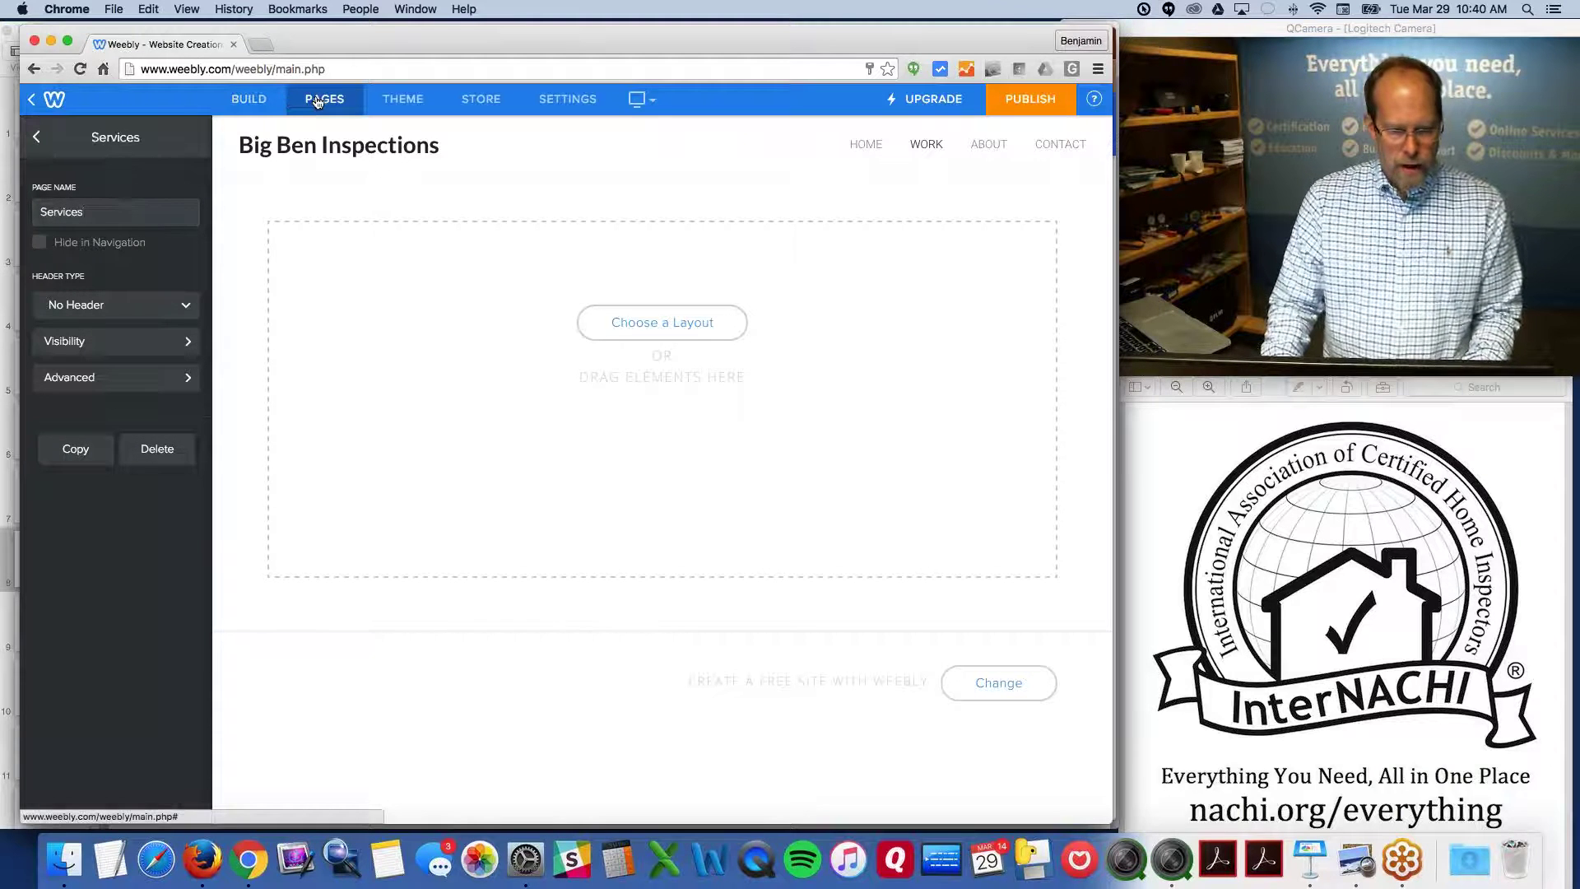
click(37, 138)
Add an Image element to the Services page and upload bigben-1.jpg
click(249, 99)
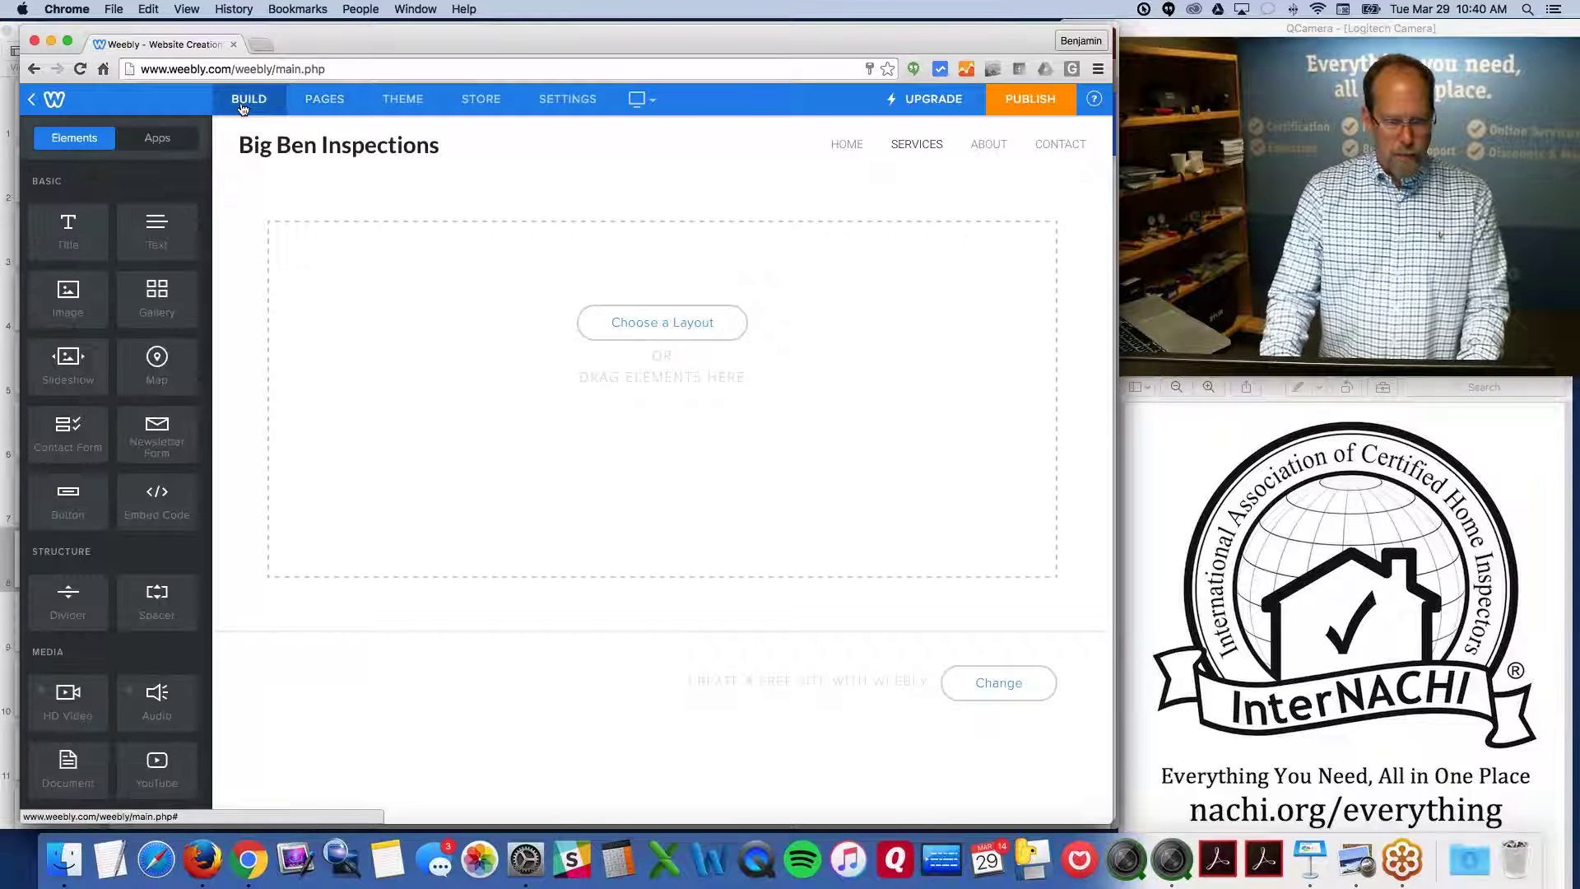
drag(68, 295, 638, 296)
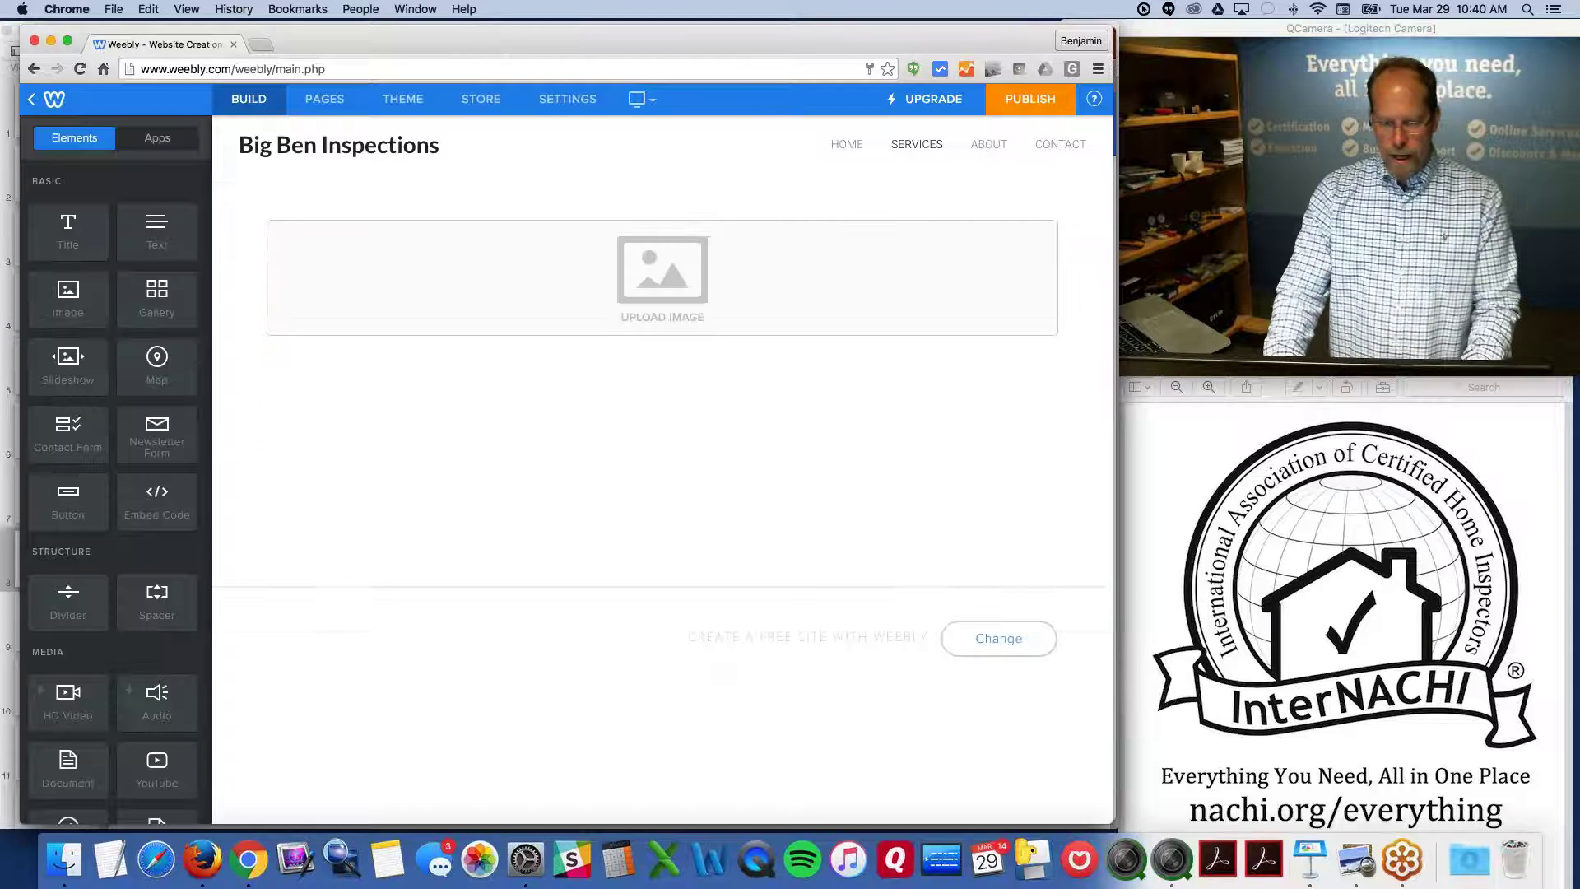
click(650, 288)
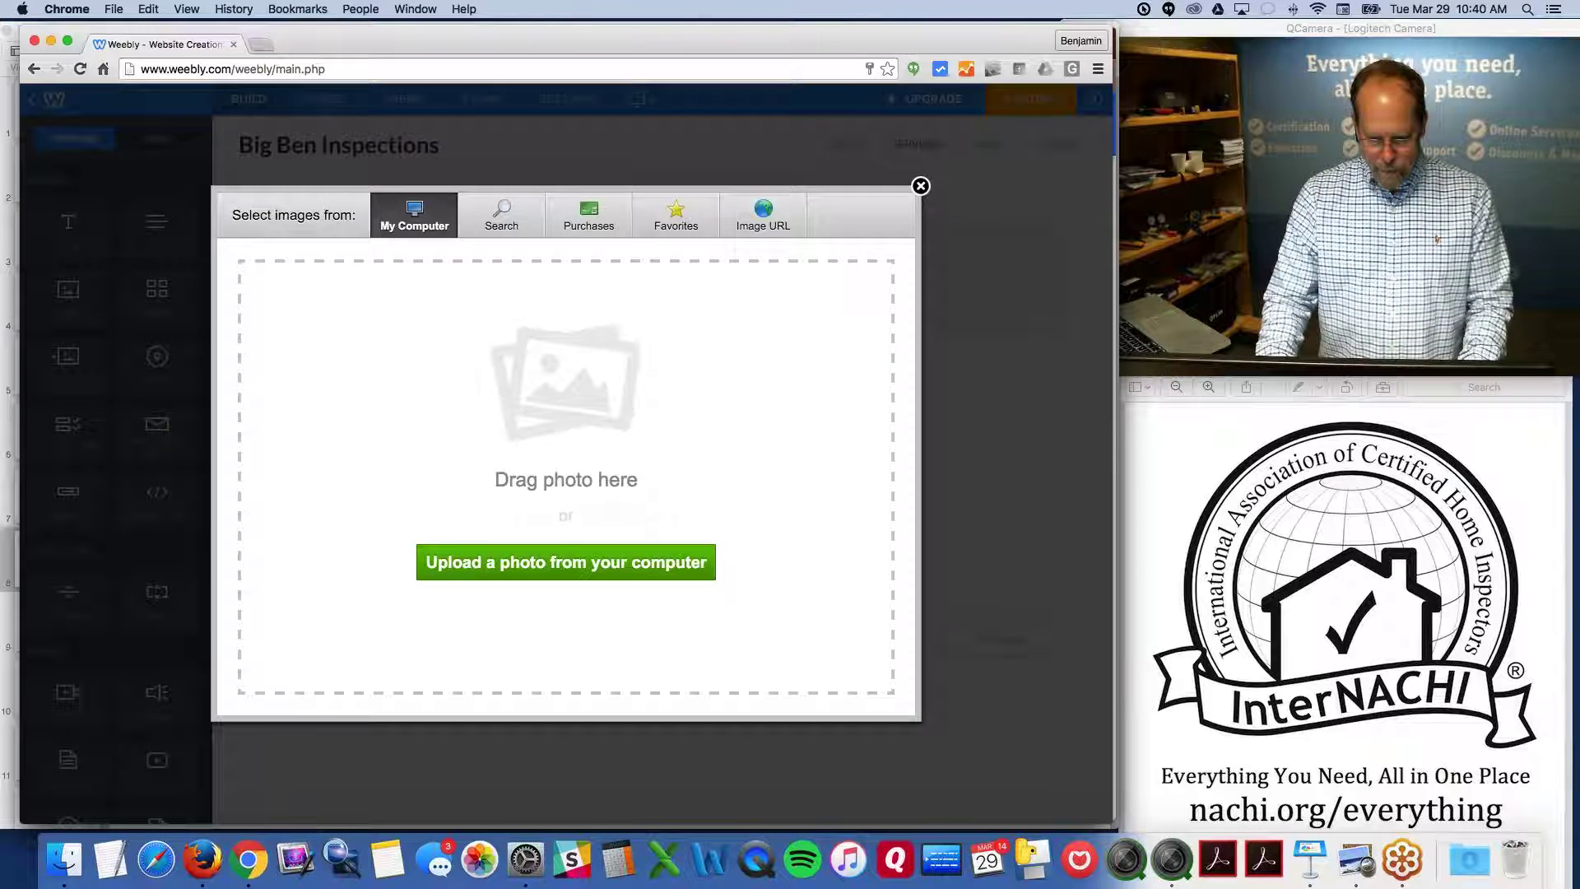
click(553, 564)
click(488, 138)
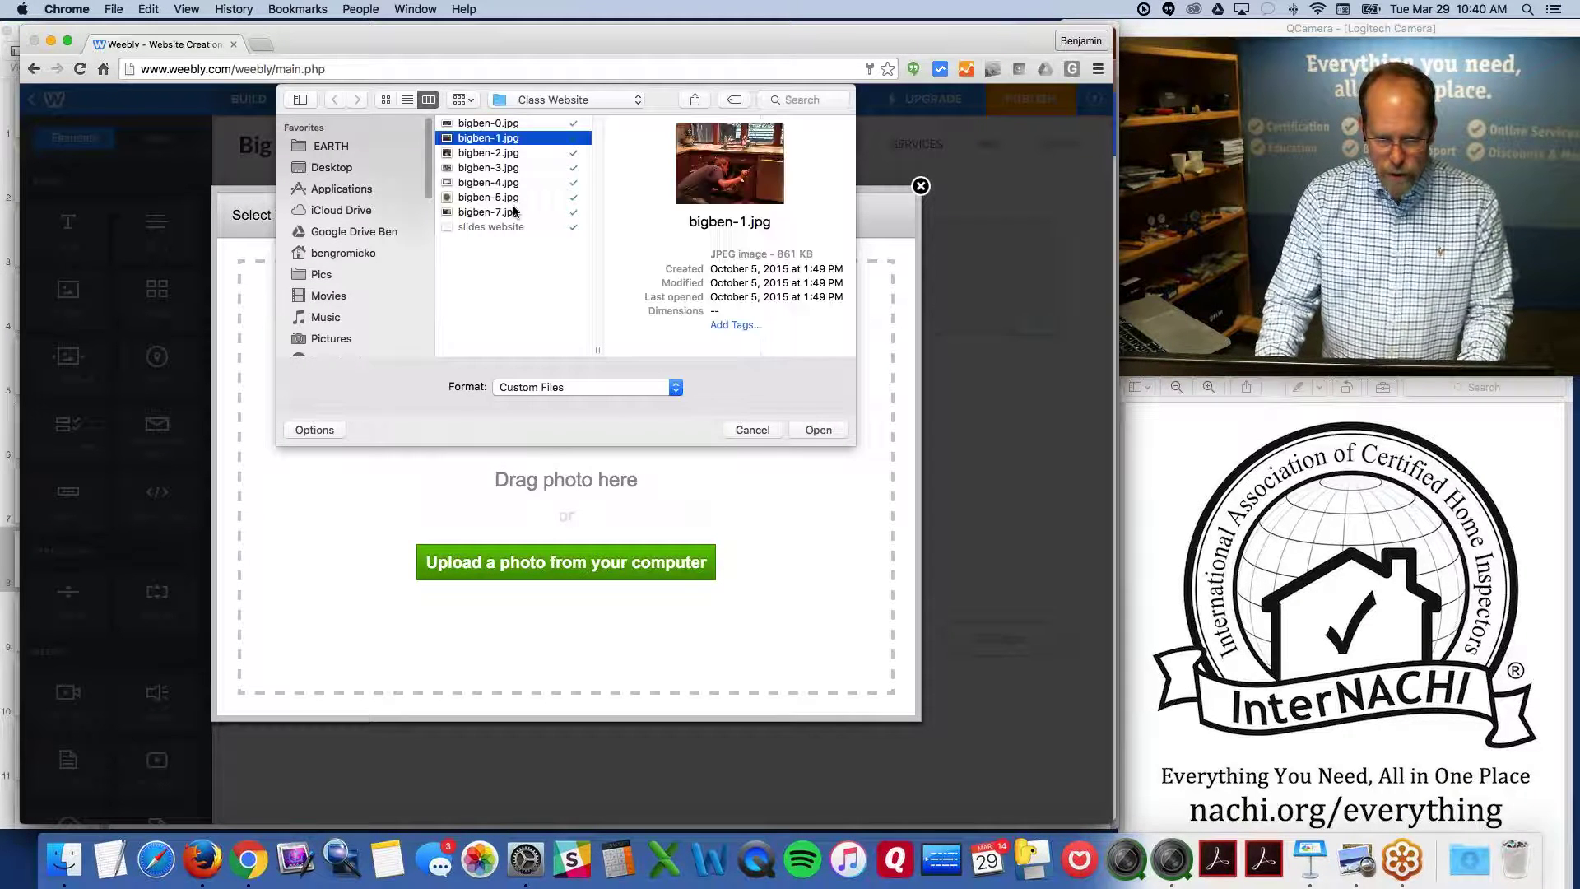
click(819, 429)
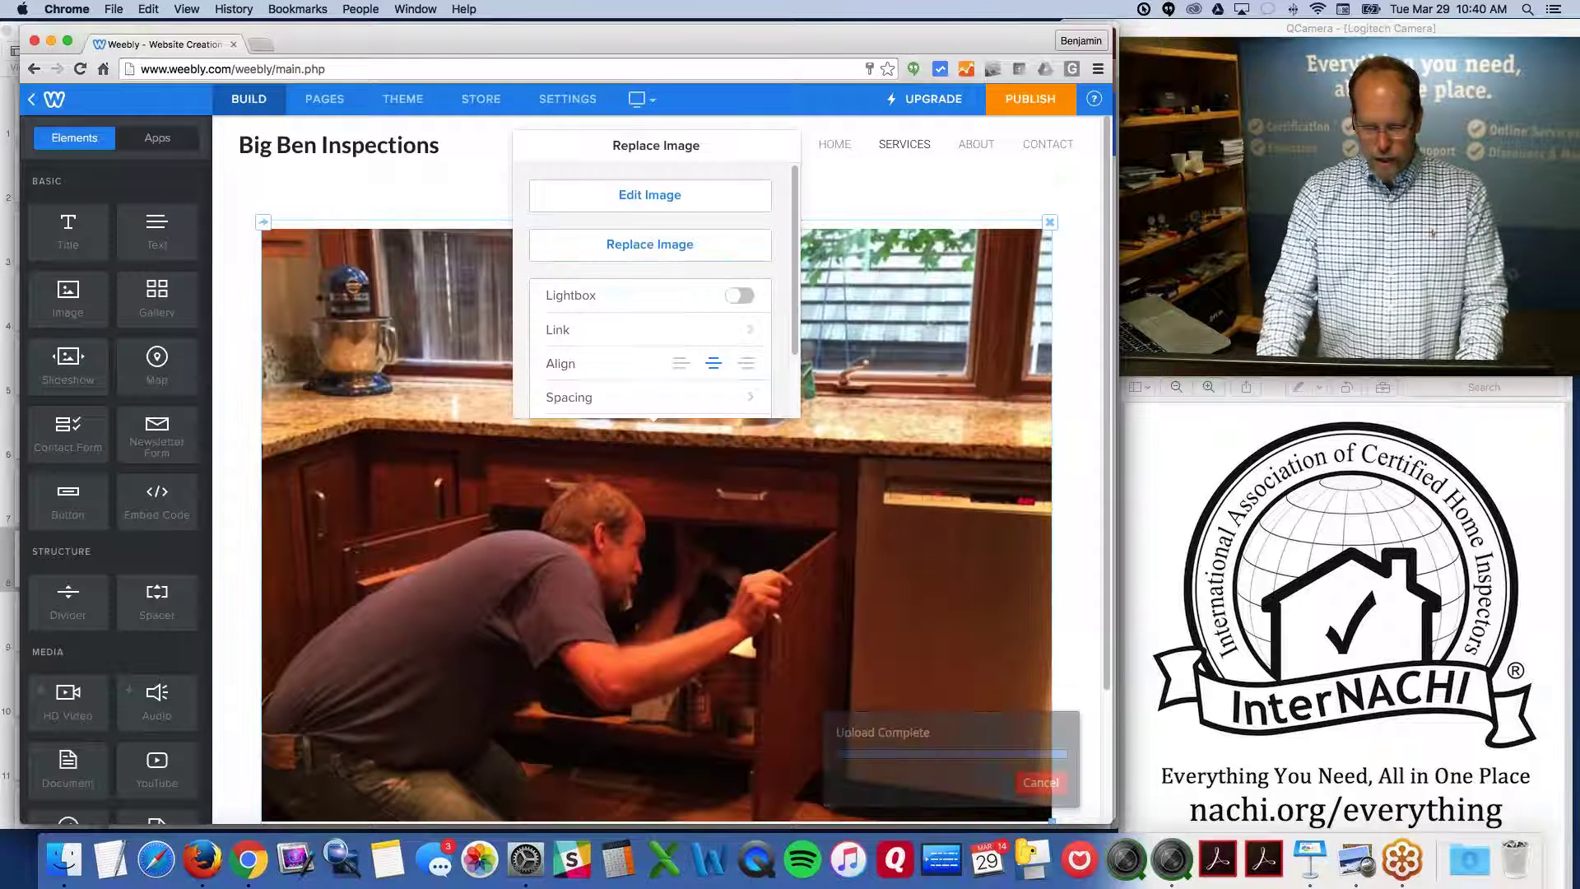
Resize the uploaded photo down to 326×245 px
click(650, 195)
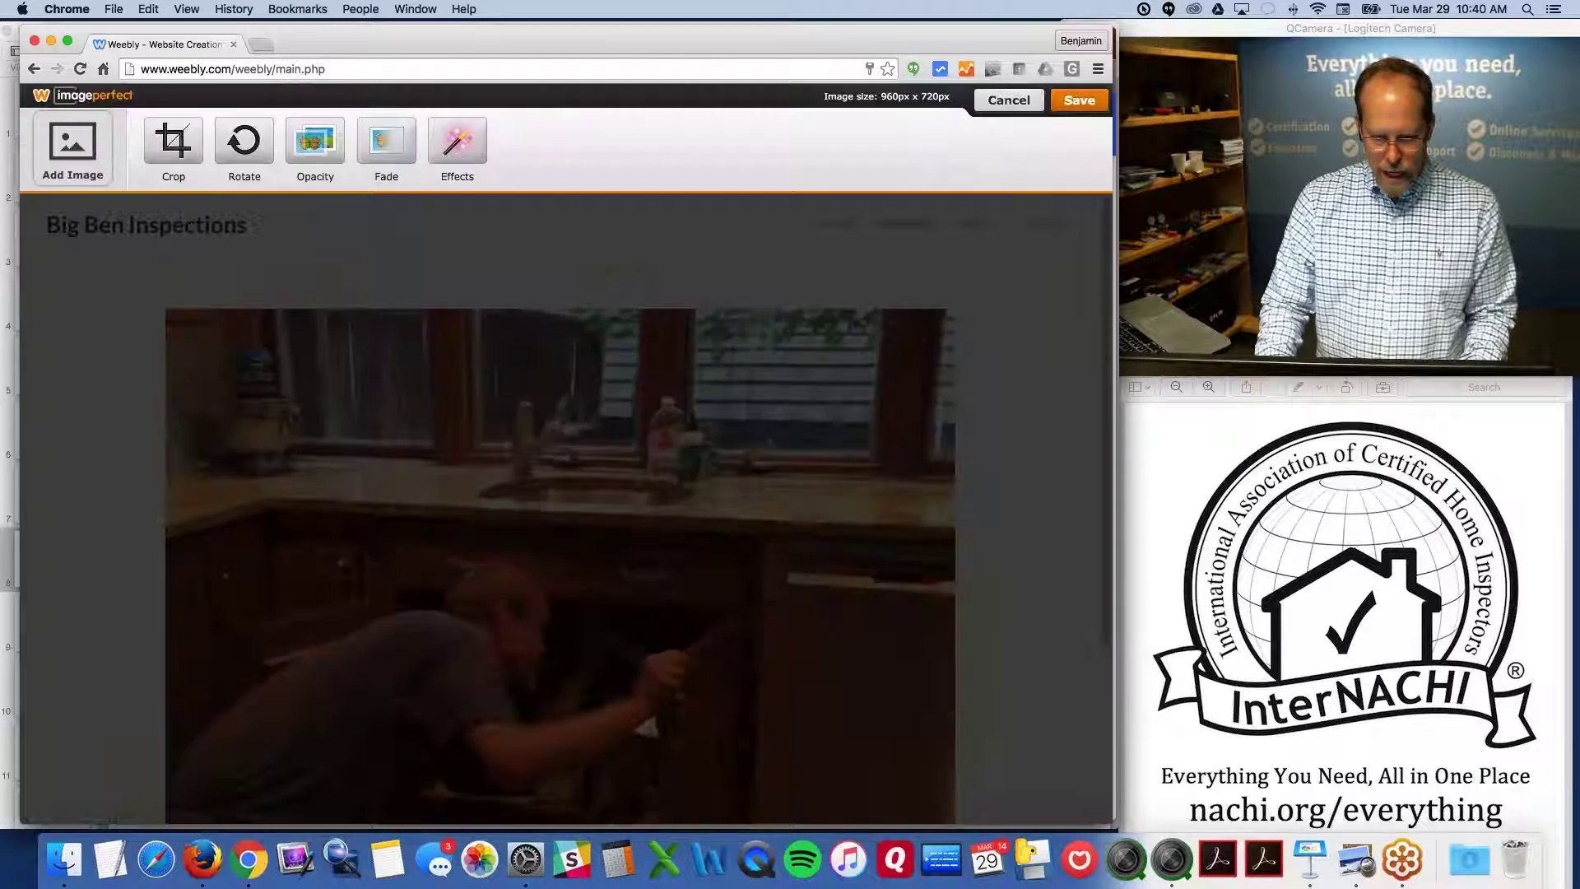
drag(171, 321, 686, 698)
click(1079, 100)
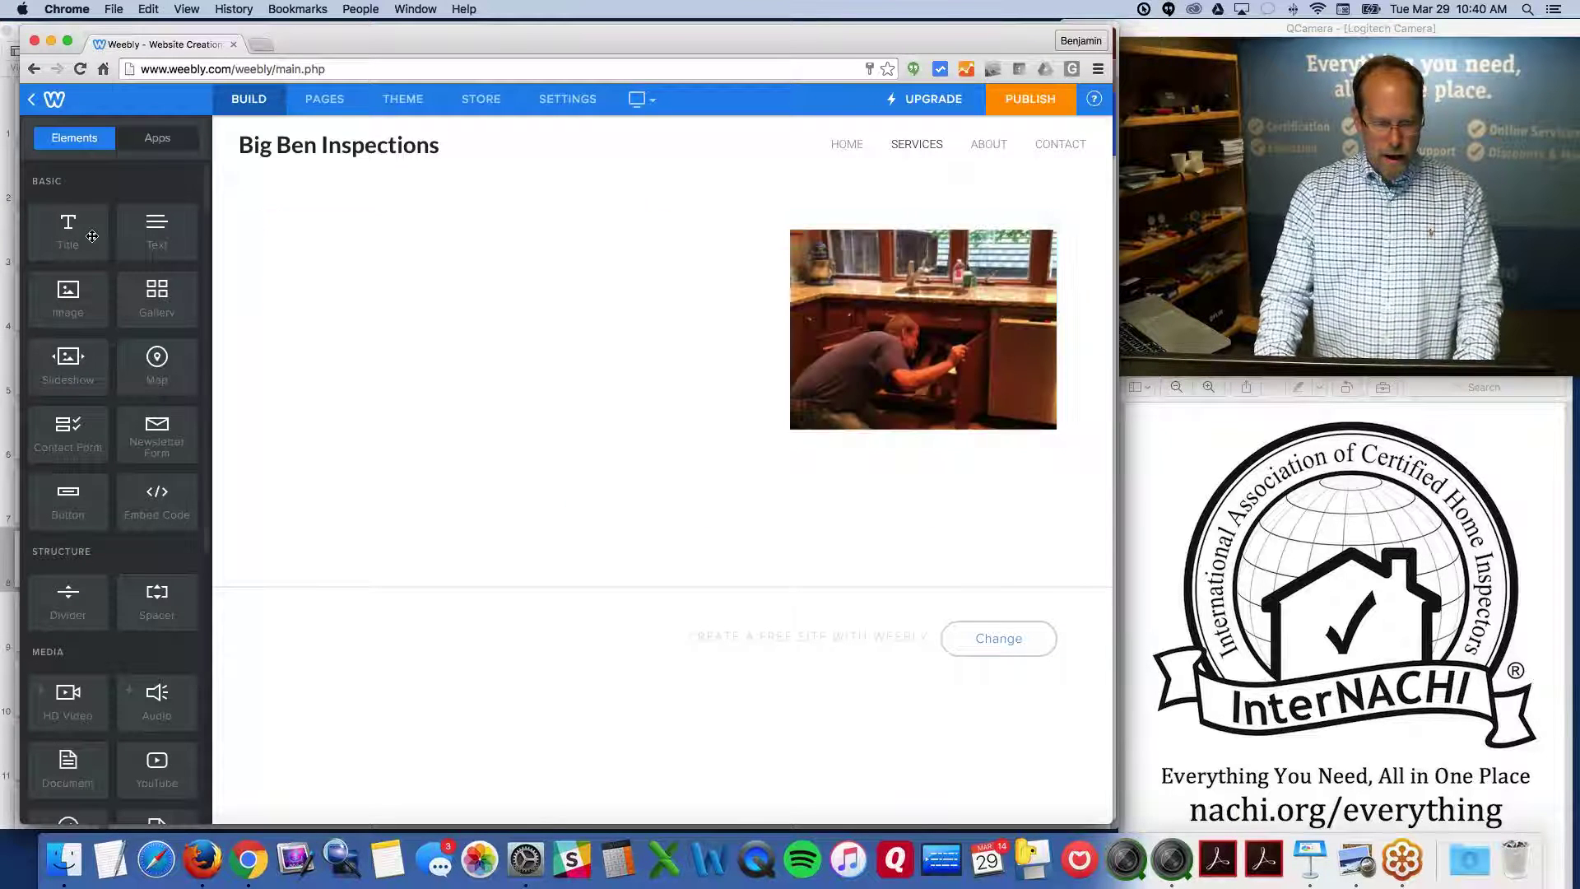
Add a second Image element beside the first photo and upload bigben-2.jpg
drag(68, 290, 1037, 336)
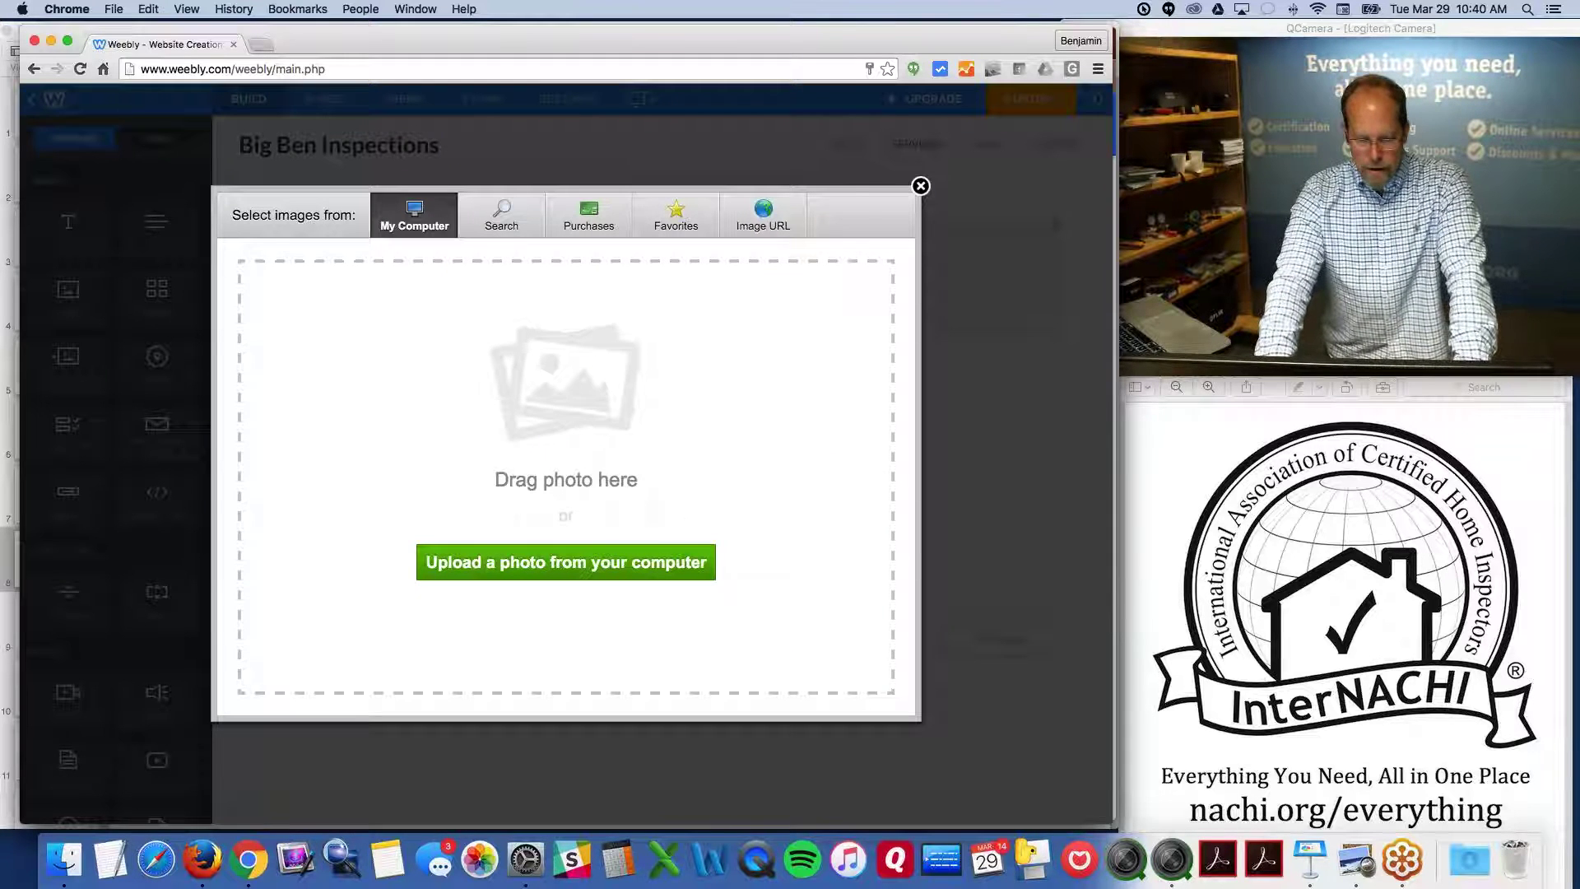
click(646, 561)
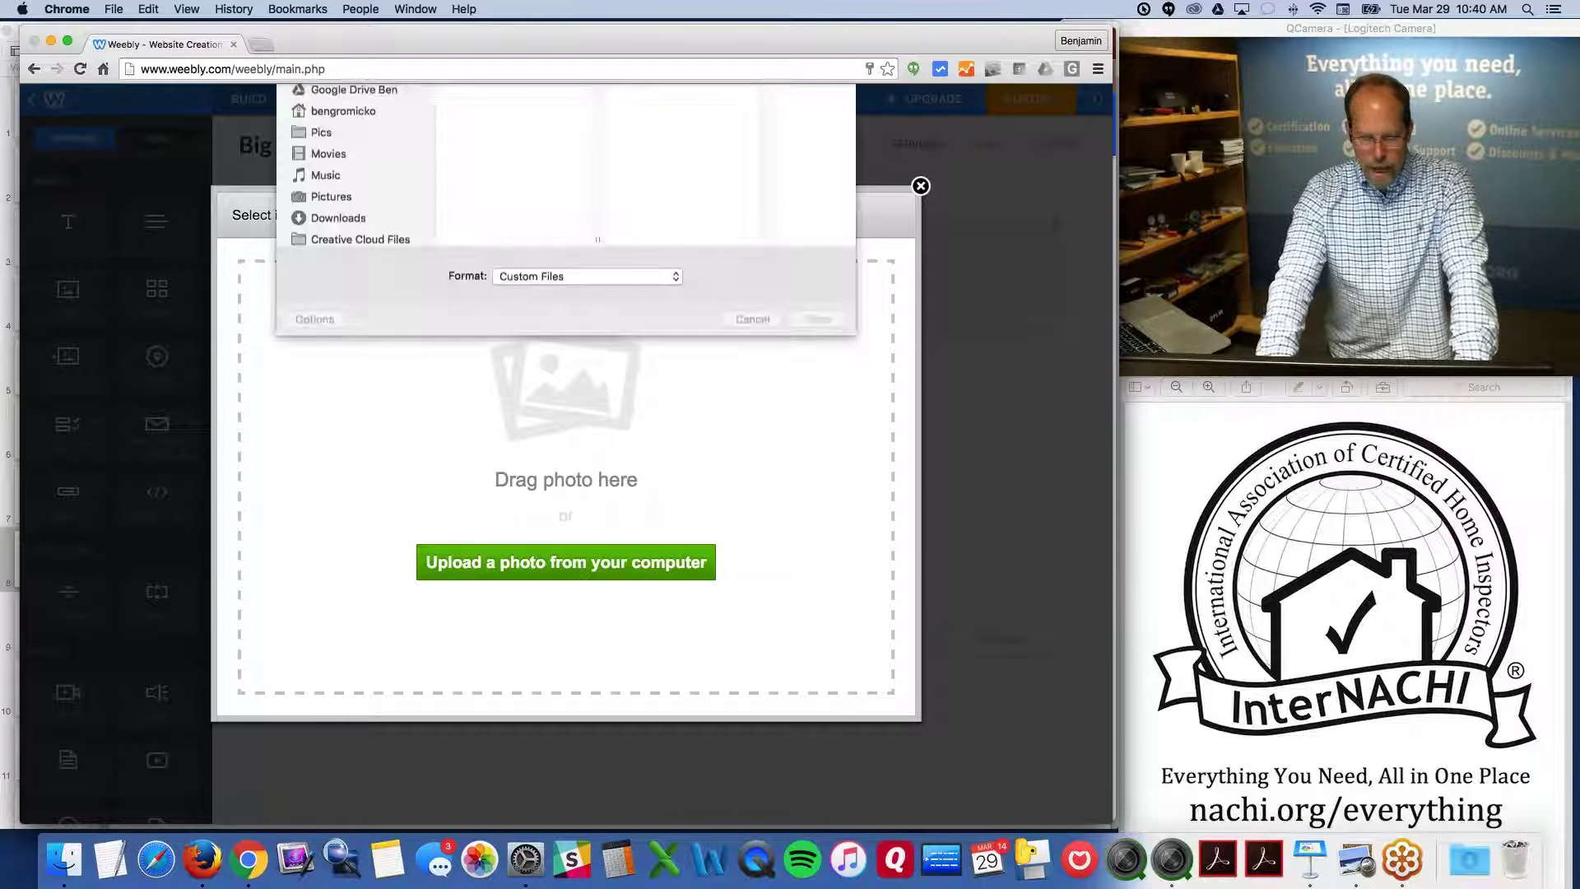
click(488, 153)
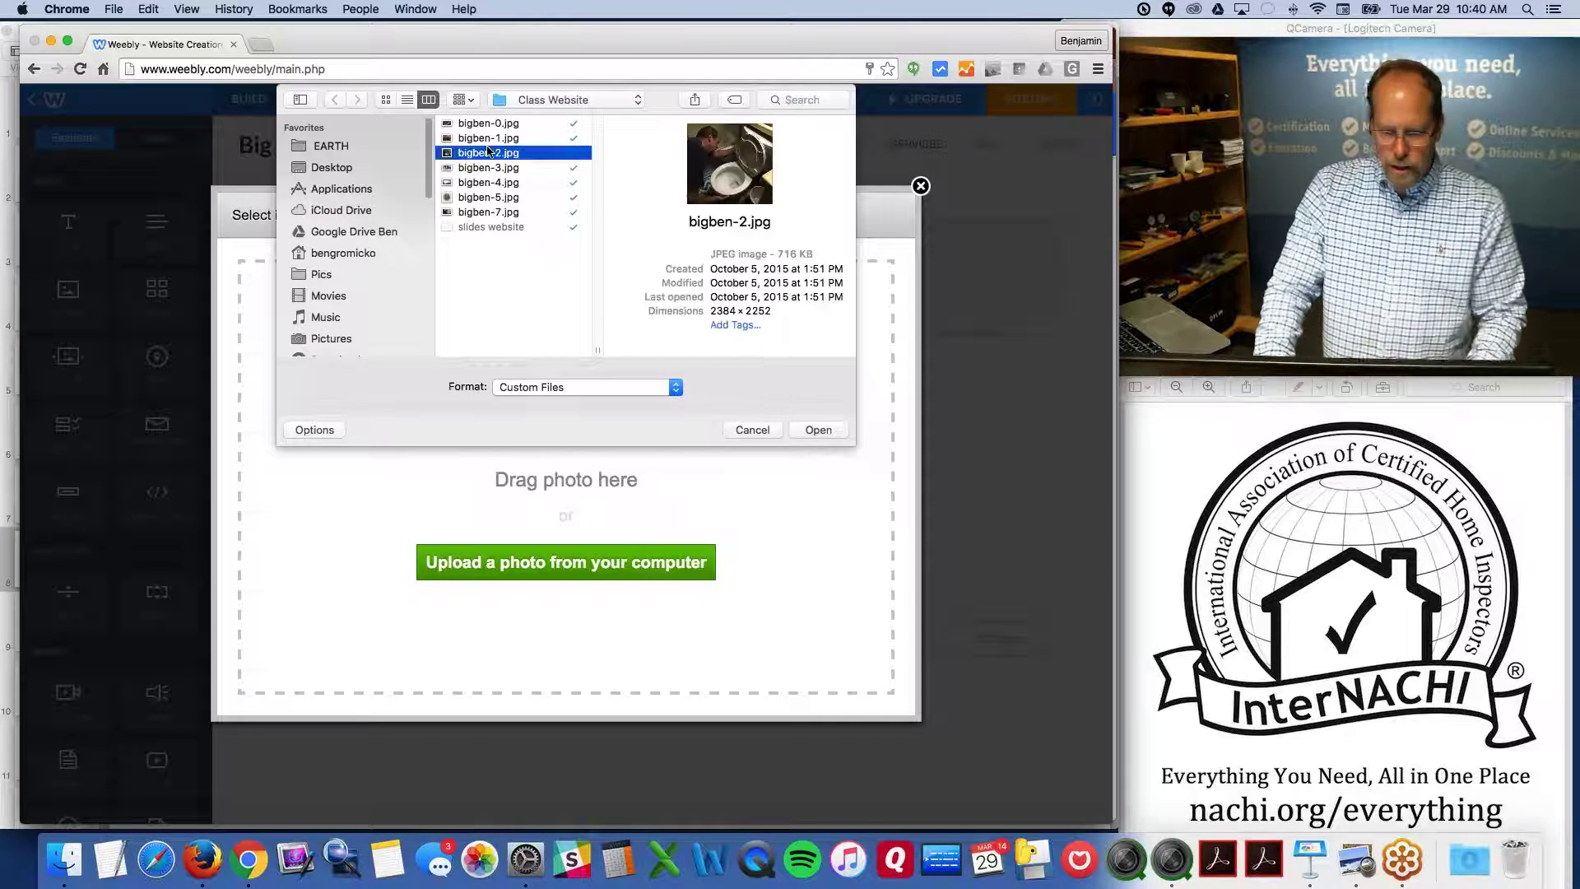
click(816, 433)
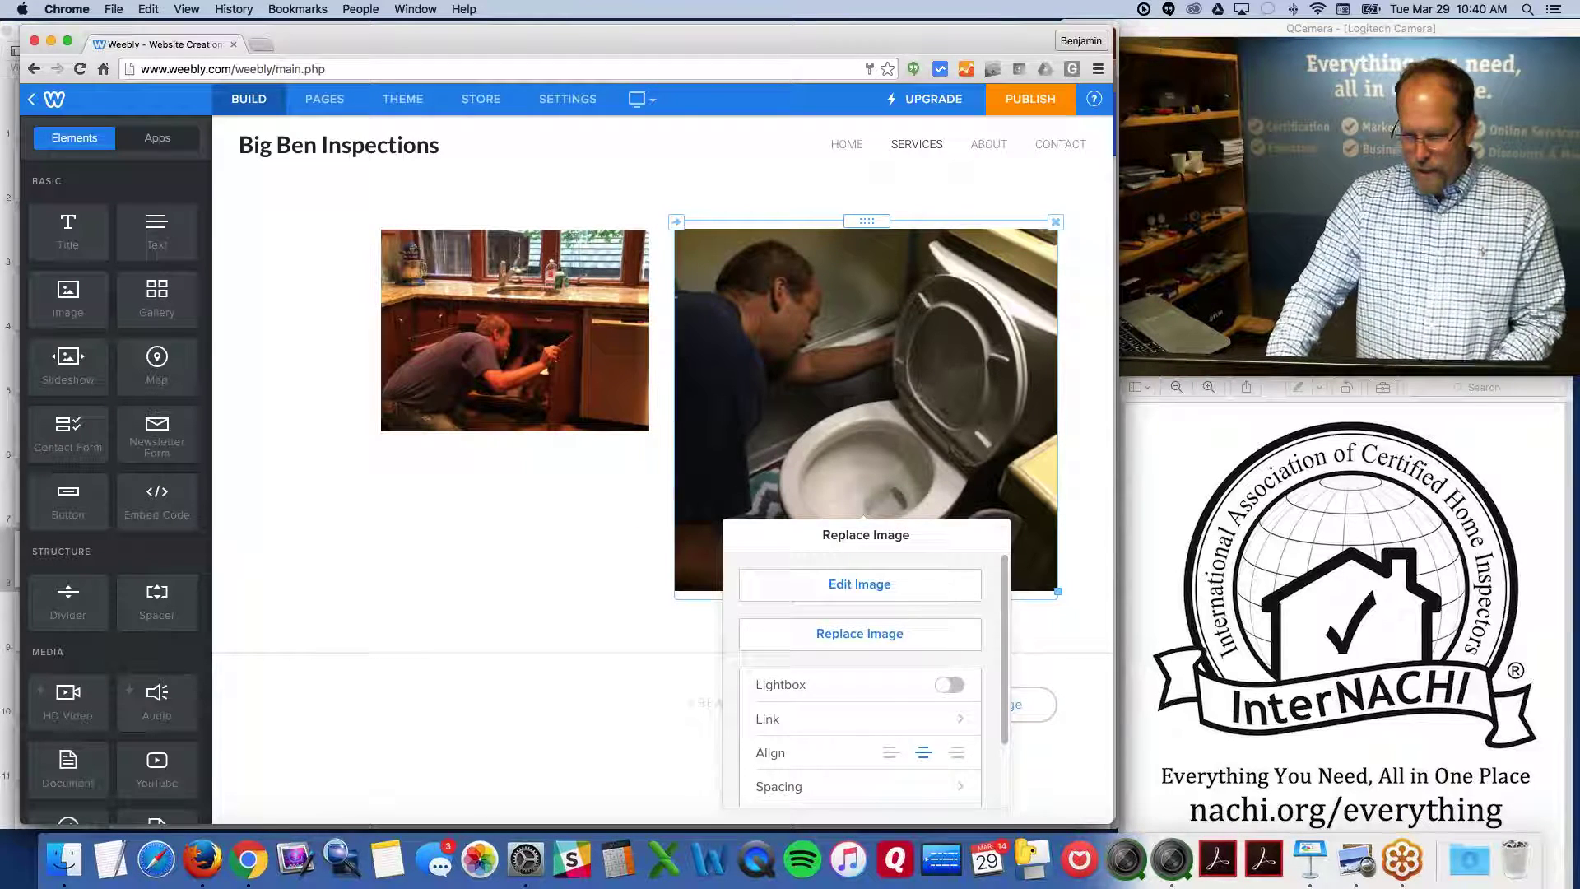
click(541, 516)
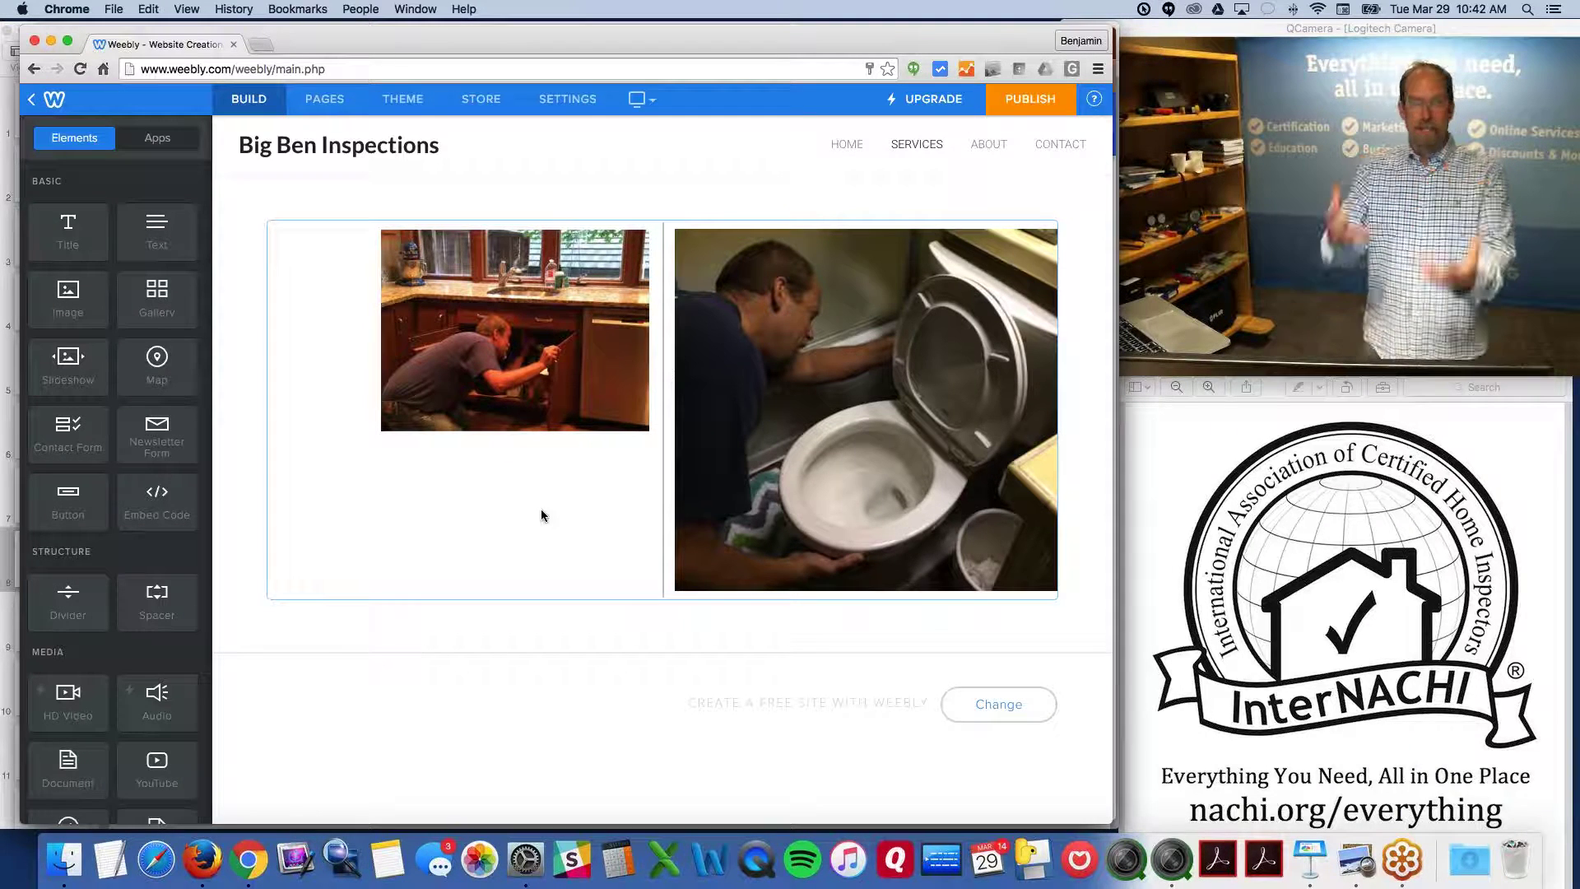
Place a Document element below the two photos on the Services page
drag(156, 769, 160, 469)
scroll(115, 493, down, 1)
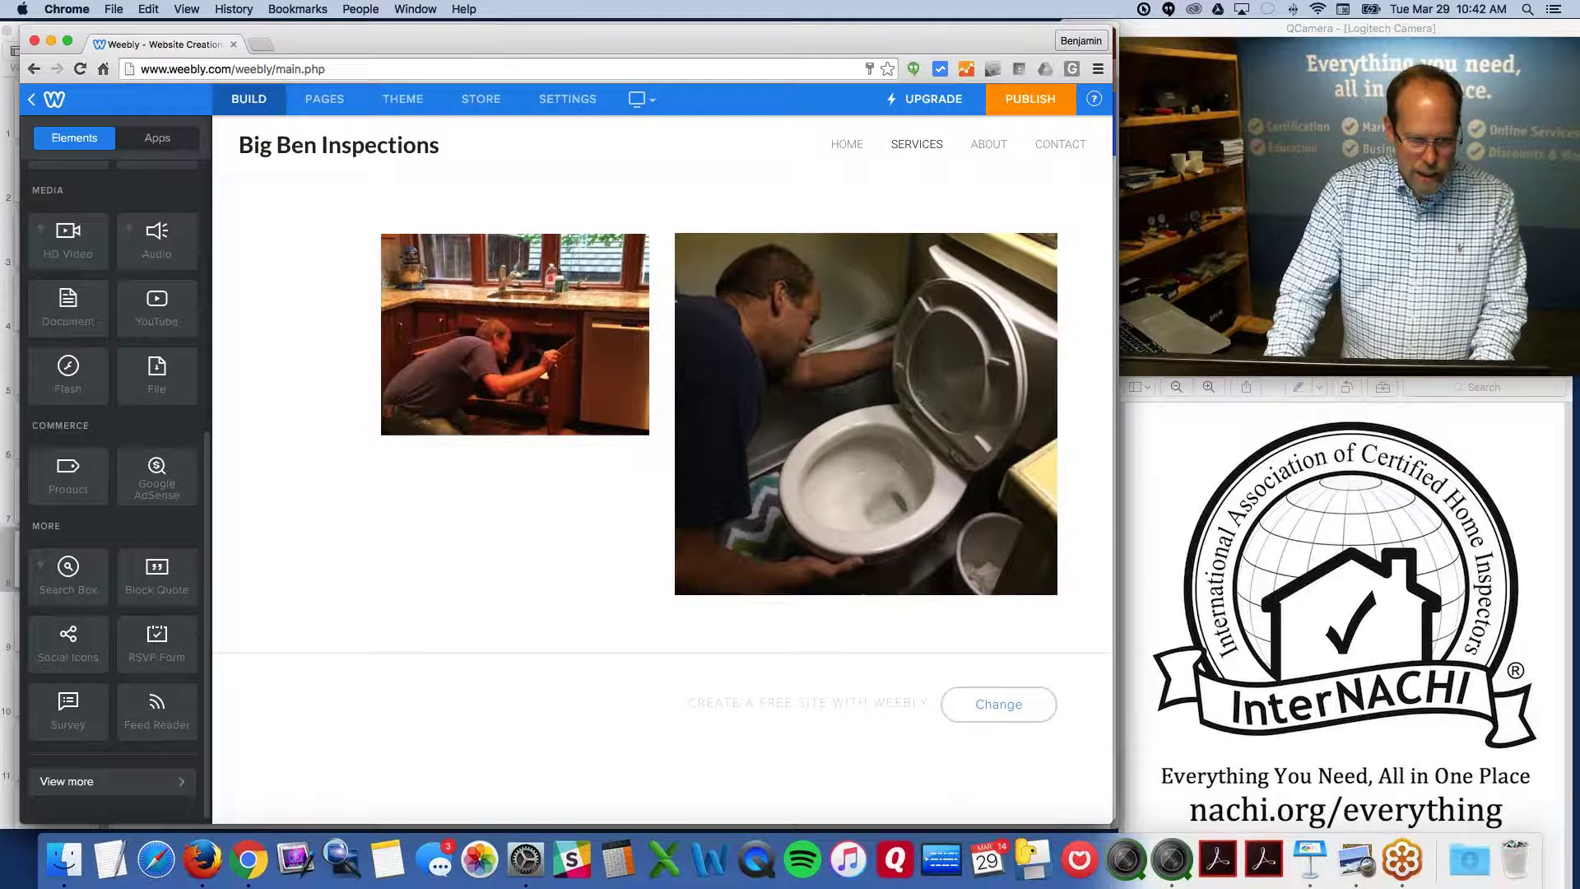
drag(69, 309, 651, 610)
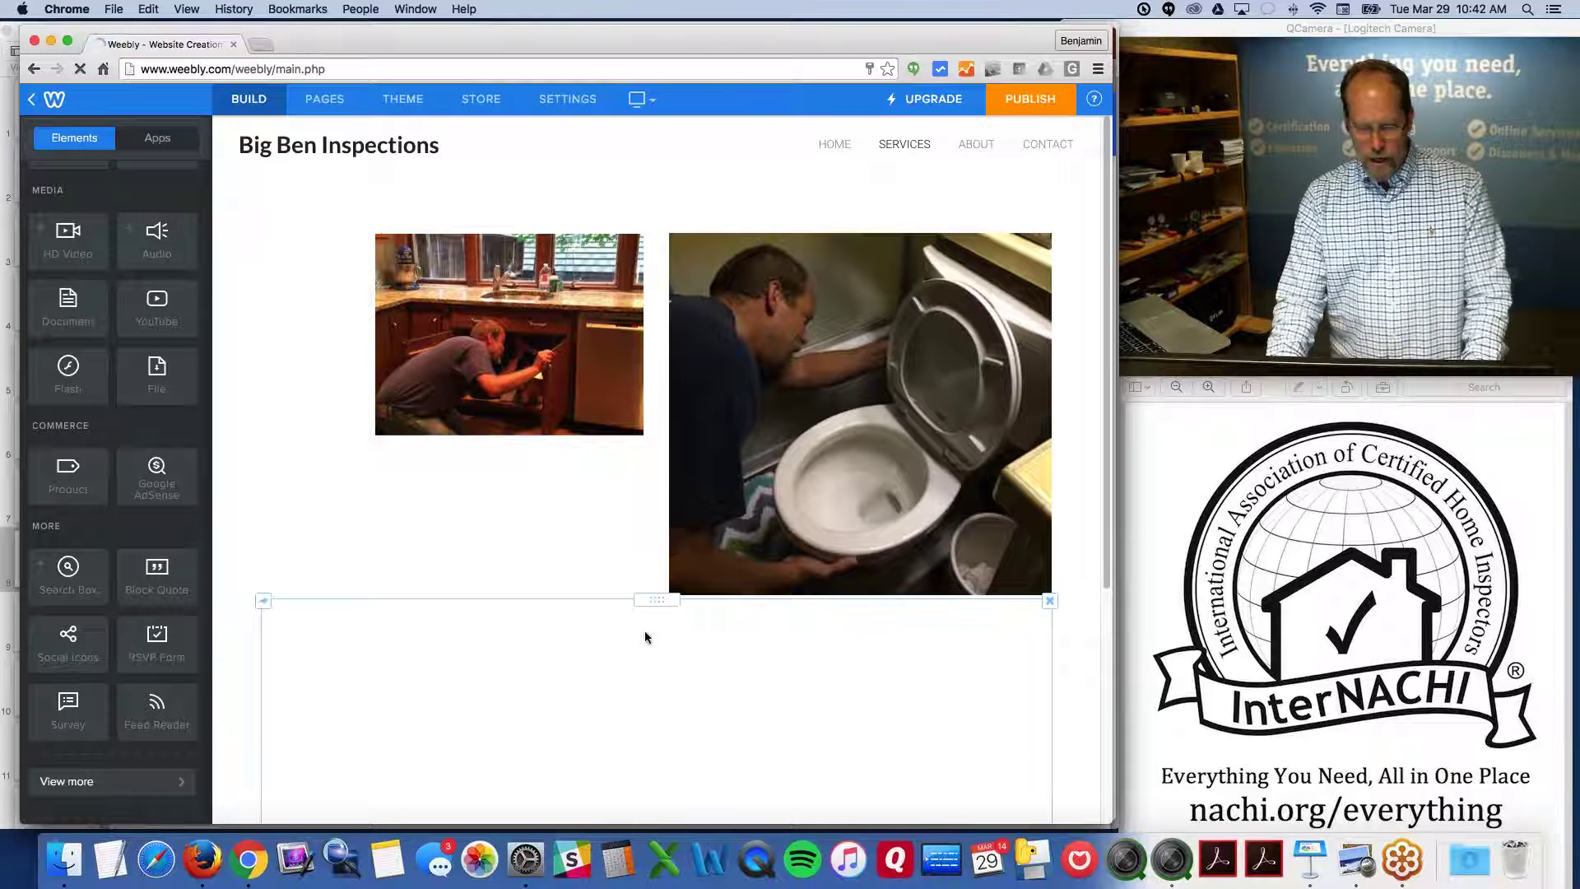
scroll(647, 636, down, 4)
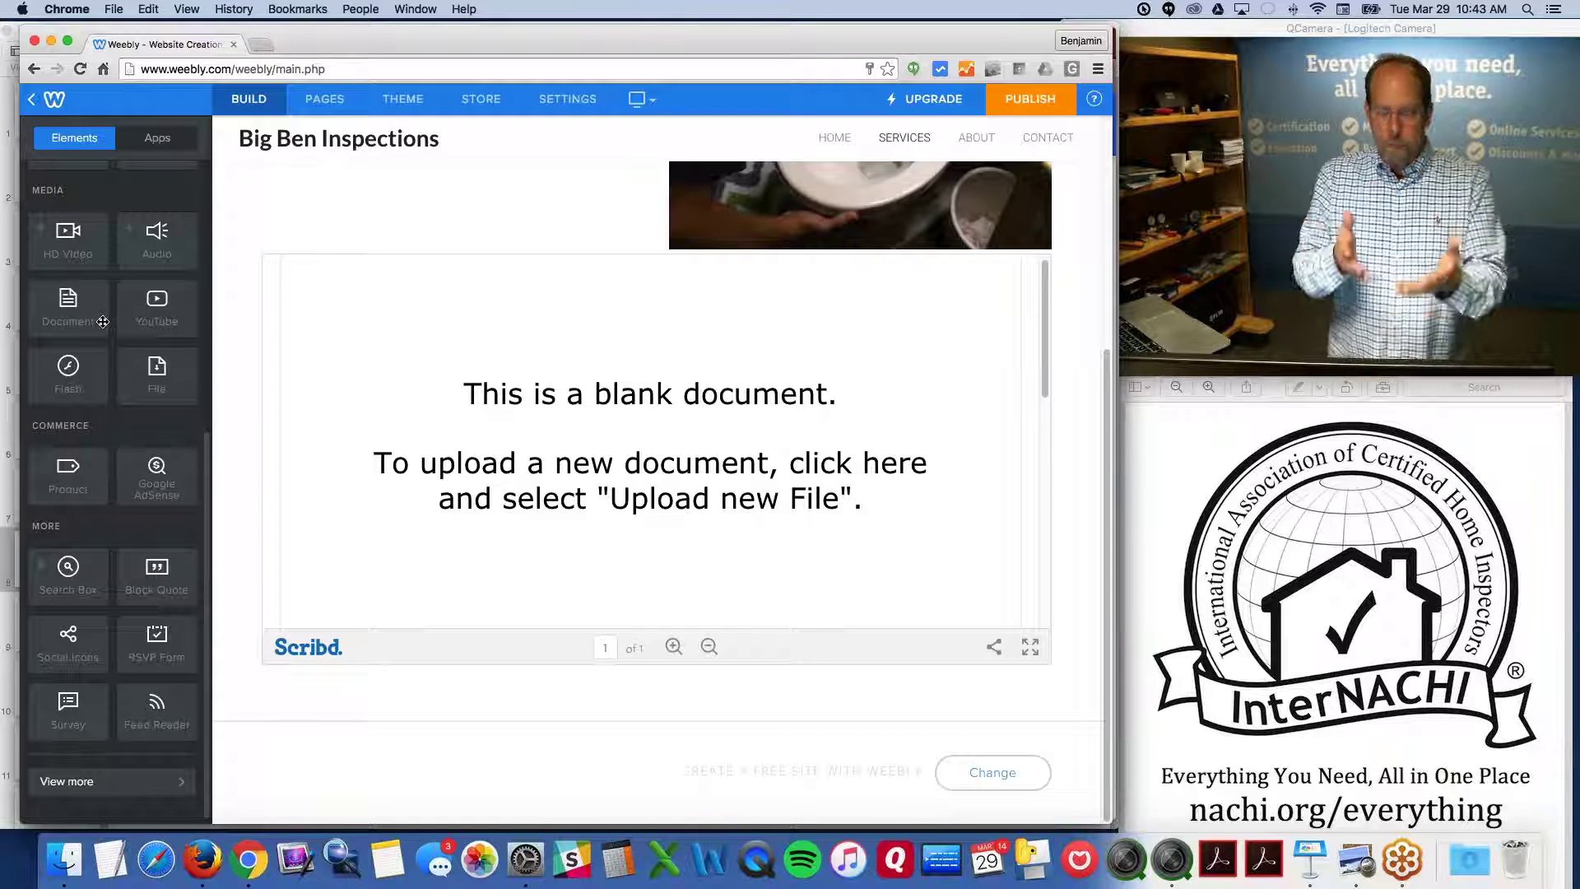
Open a new browser tab and load weebly.com
key(super+t)
text(weebly)
key(Return)
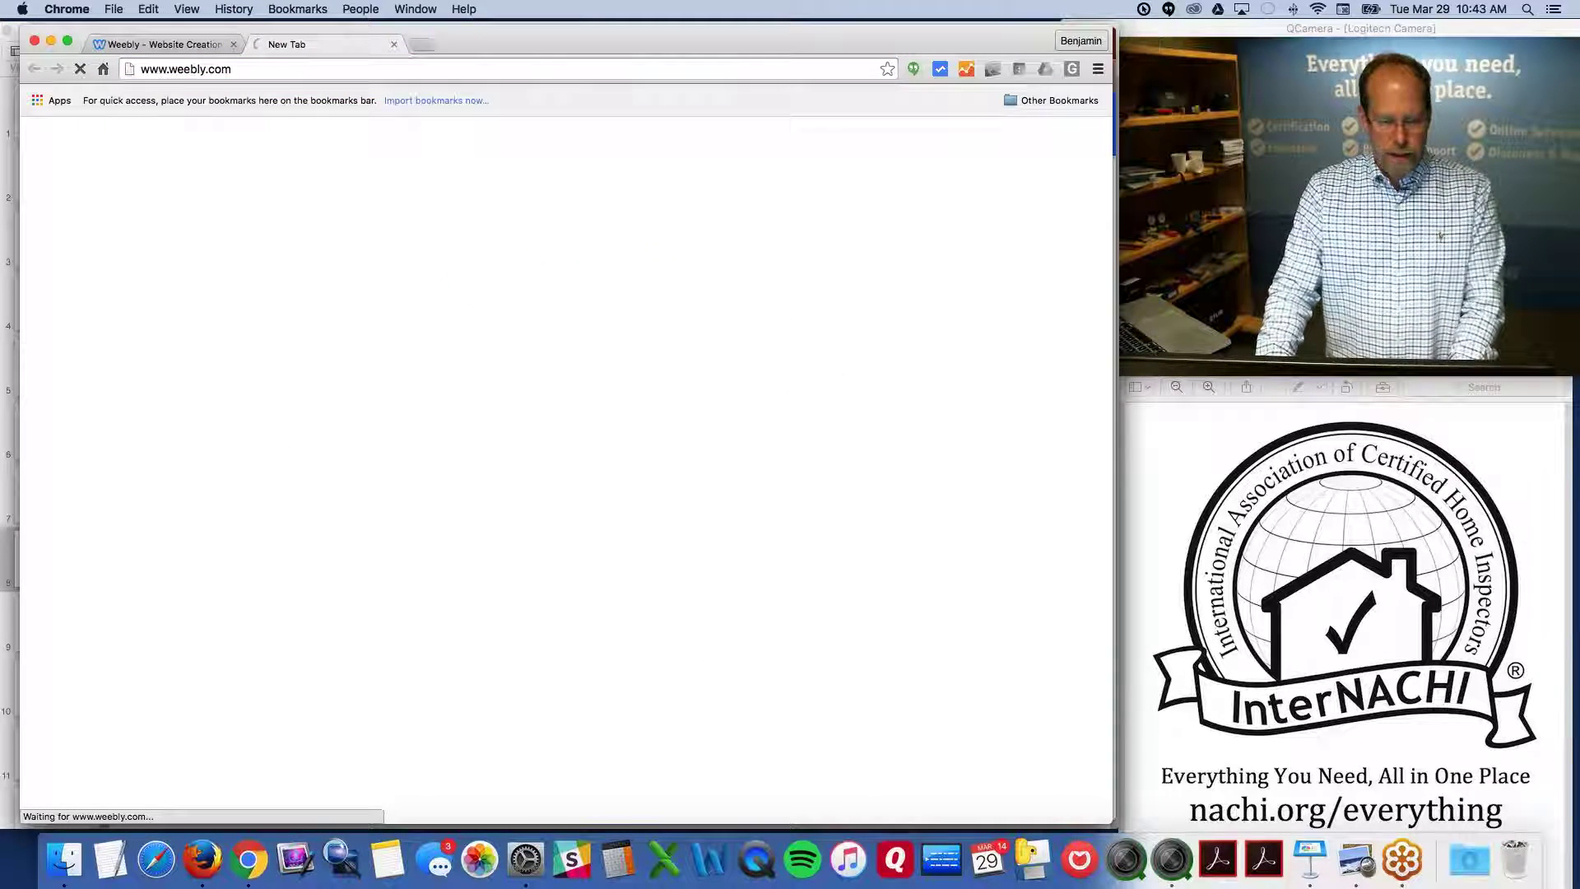
Load bigbeninspections.com and scroll down to the free TIPS homebuyer e-booklet
click(274, 69)
text(bigbeninspections.com)
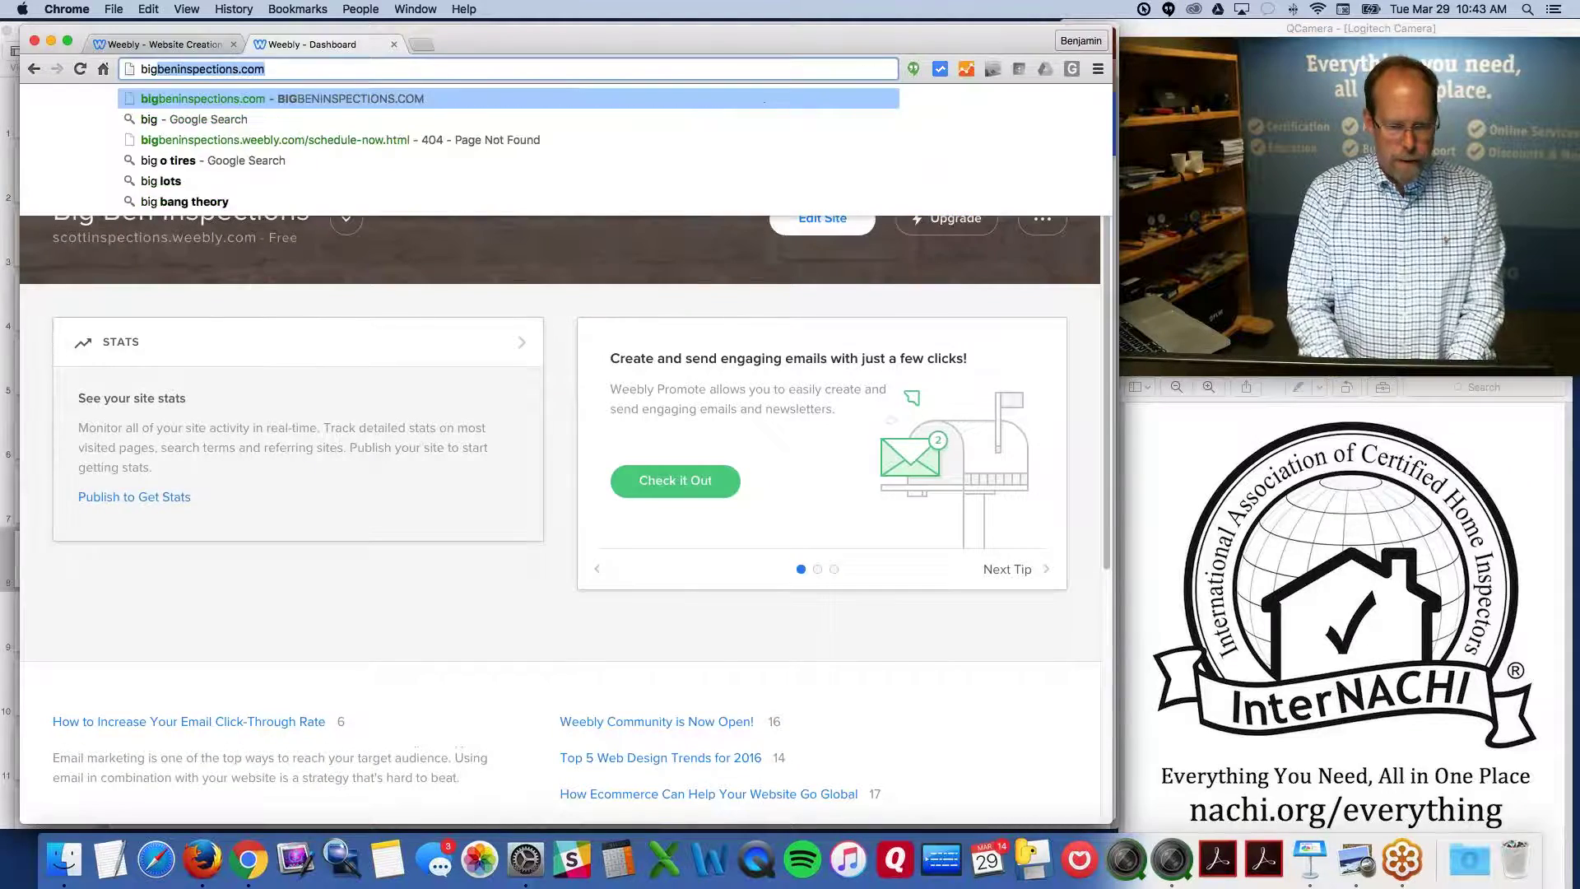
key(Return)
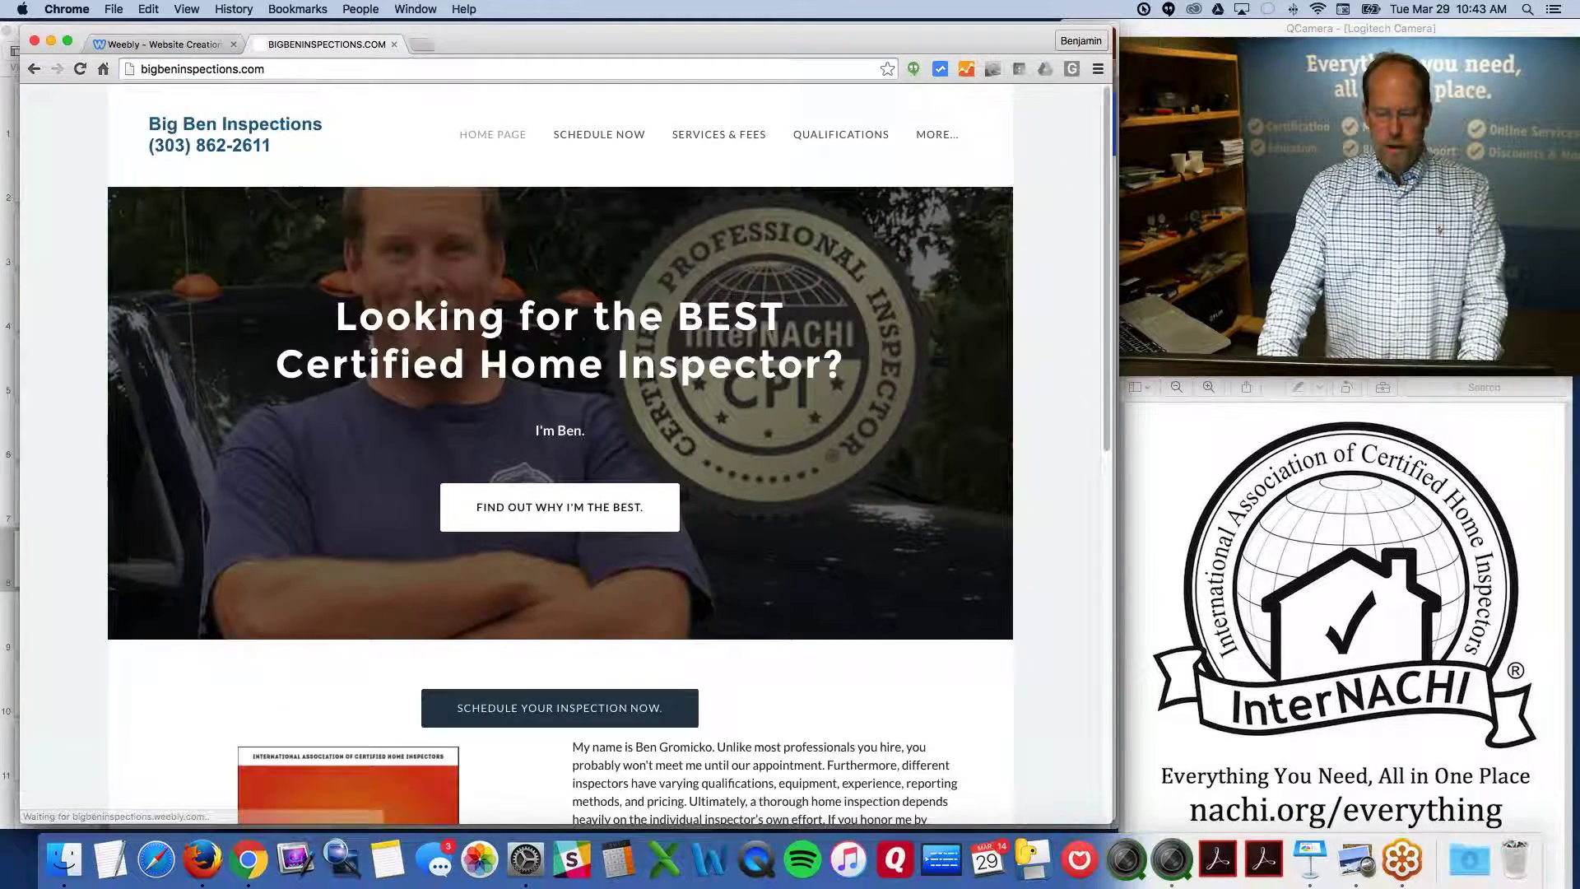
scroll(385, 110, down, 6)
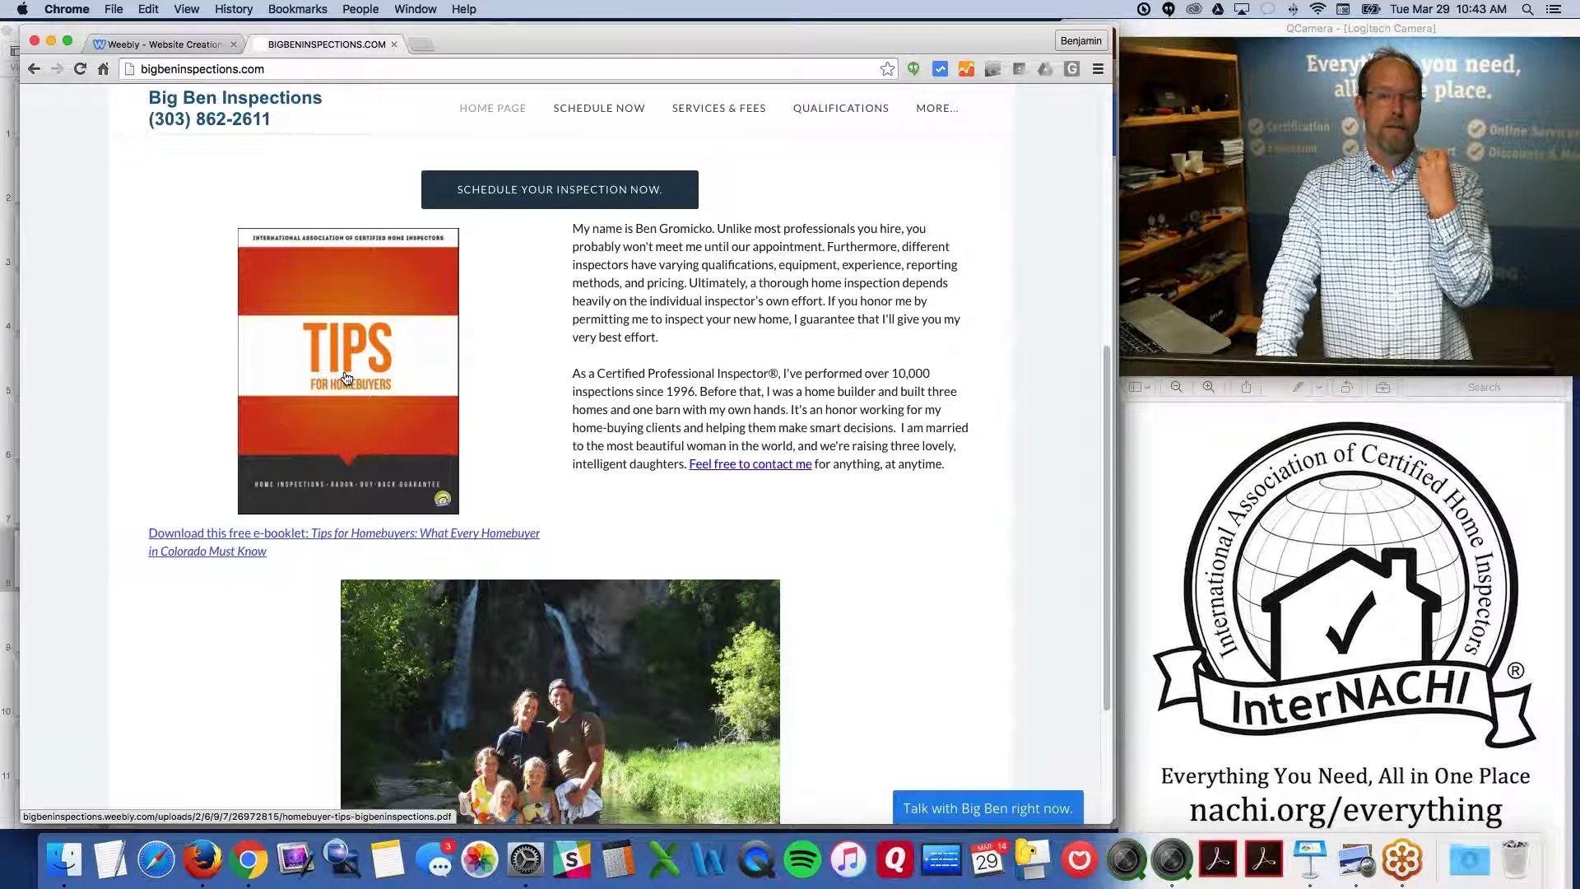
Back in the Weebly editor, add a YouTube element below the document, then open a new tab
click(210, 46)
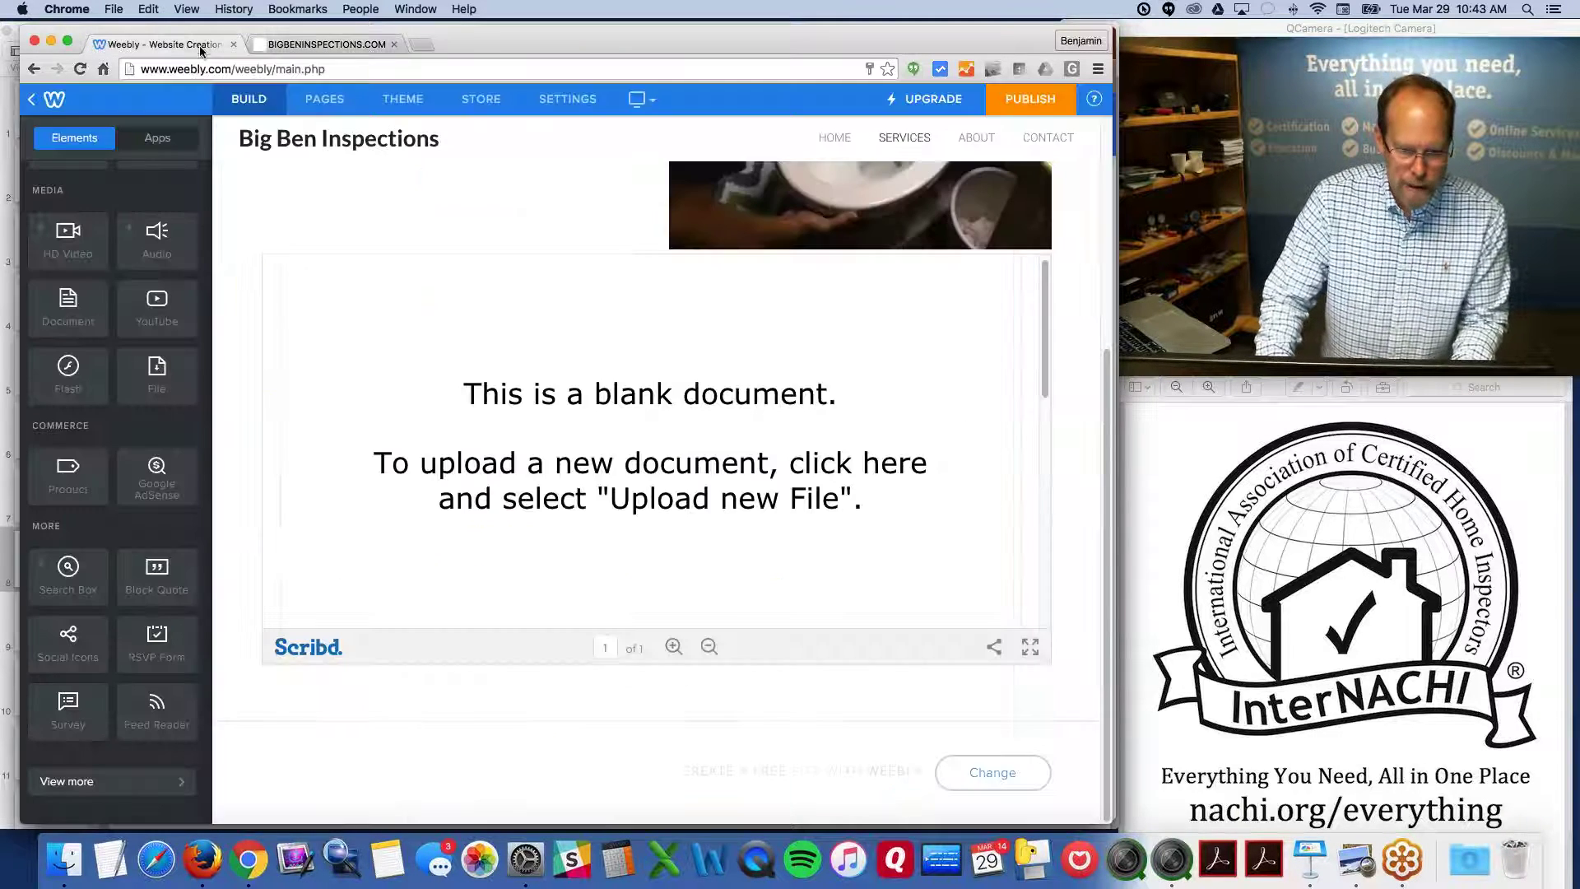
scroll(155, 583, up, 5)
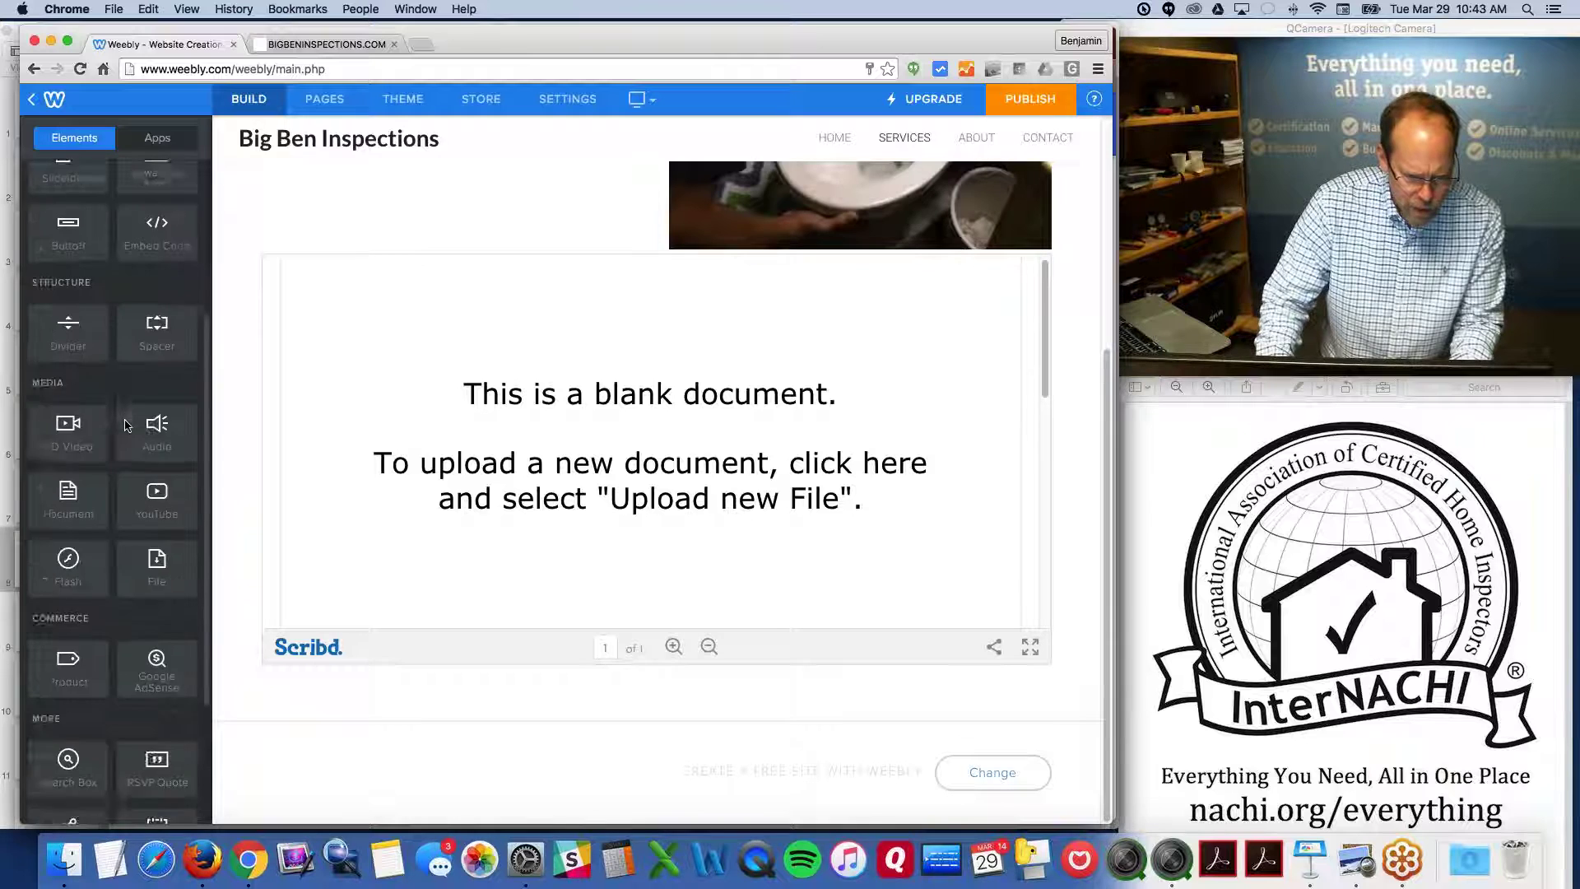
scroll(155, 582, down, 3)
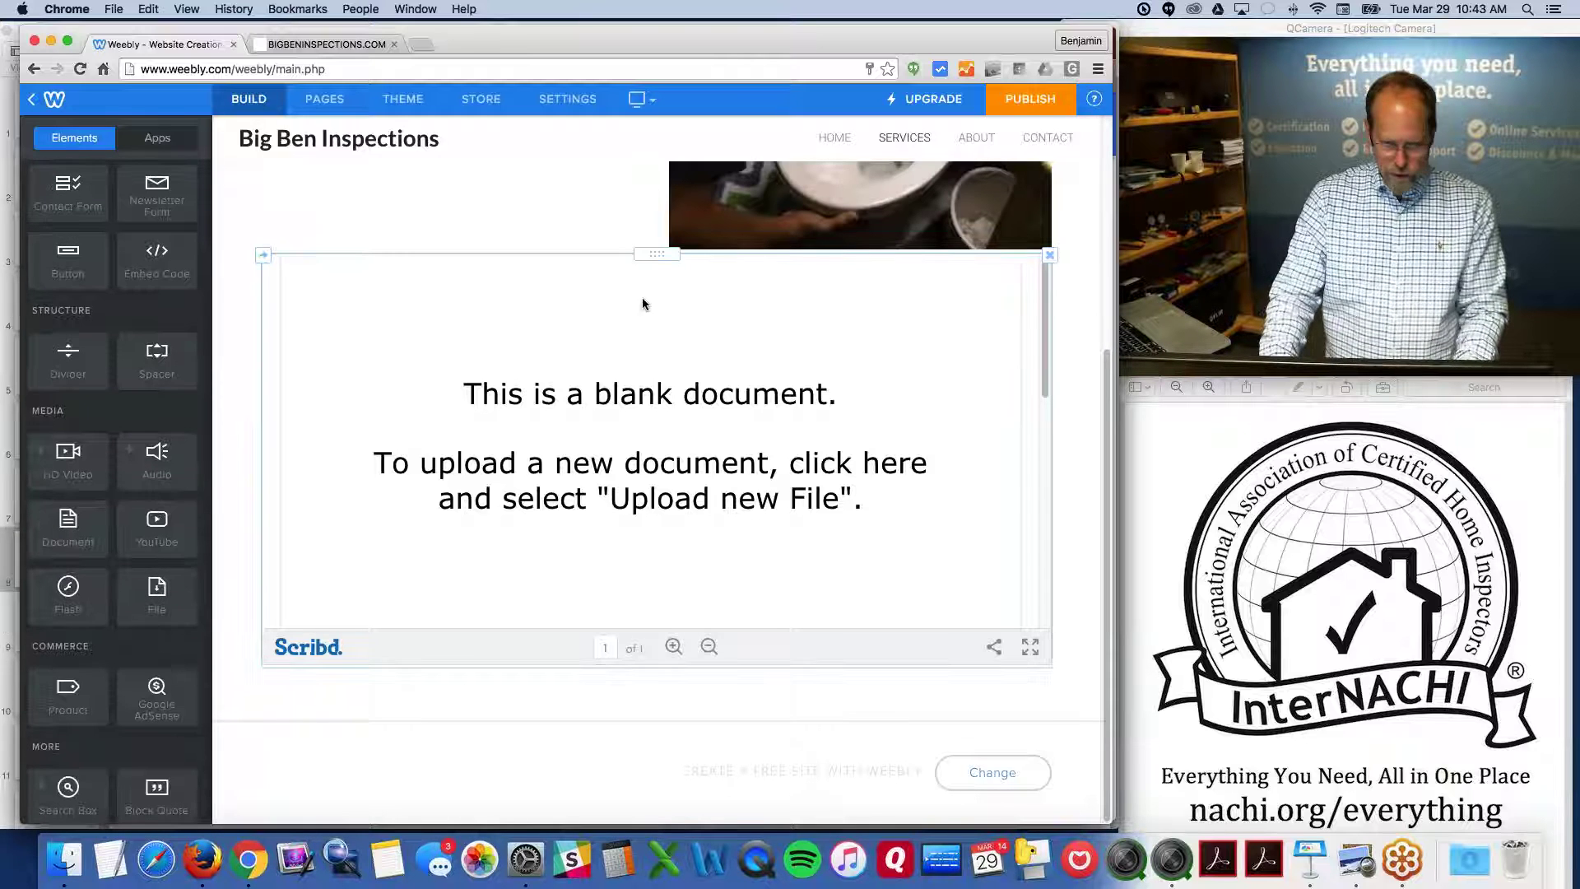
scroll(145, 504, down, 1)
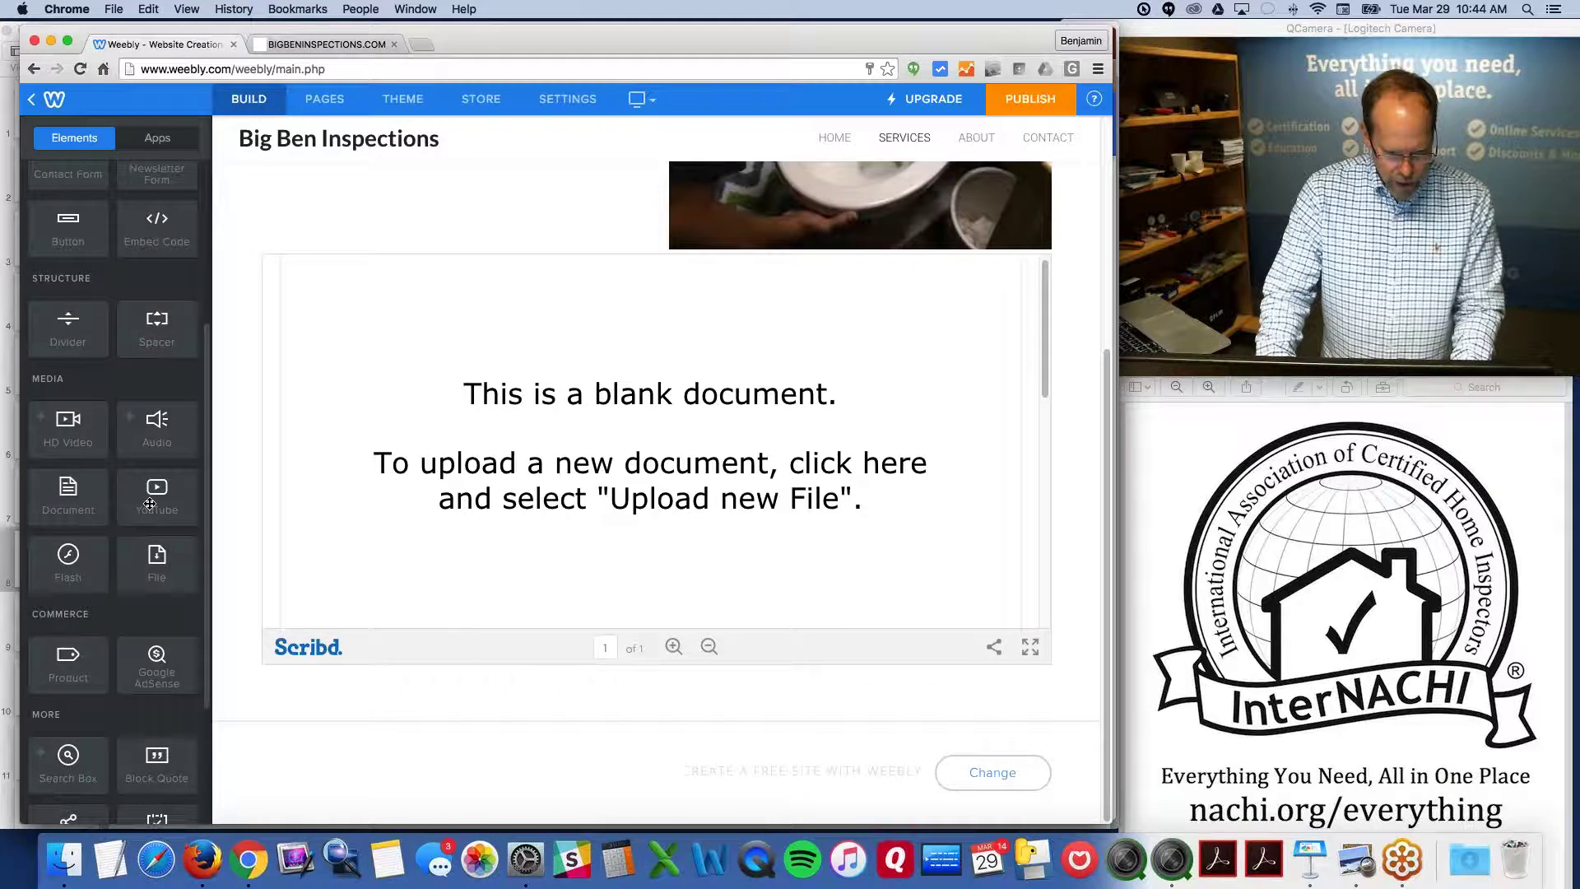
drag(146, 504, 691, 699)
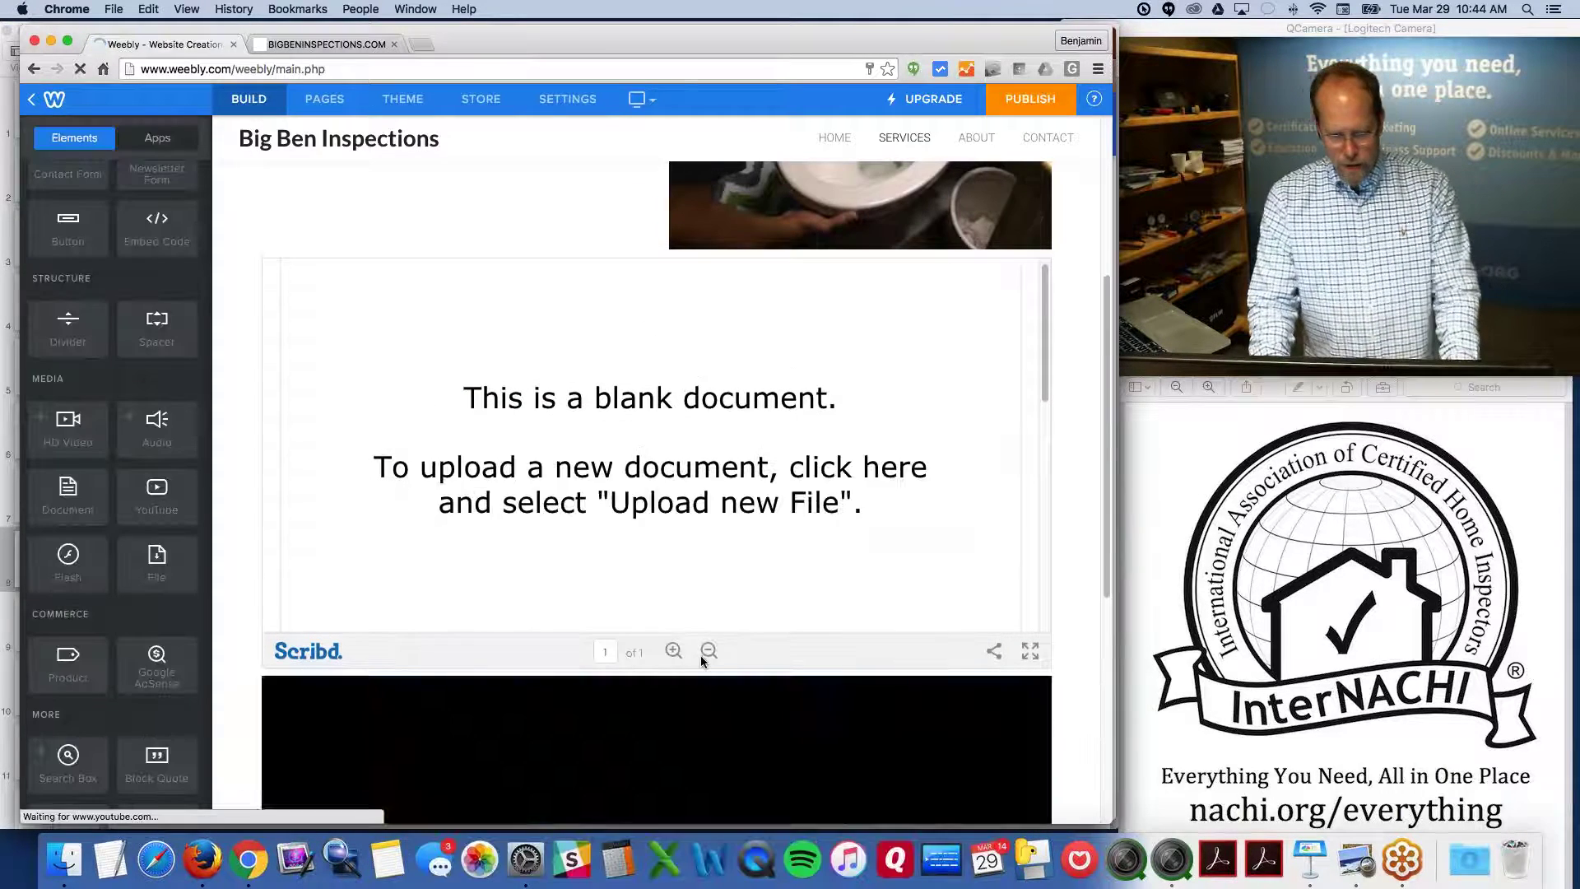
scroll(699, 654, down, 6)
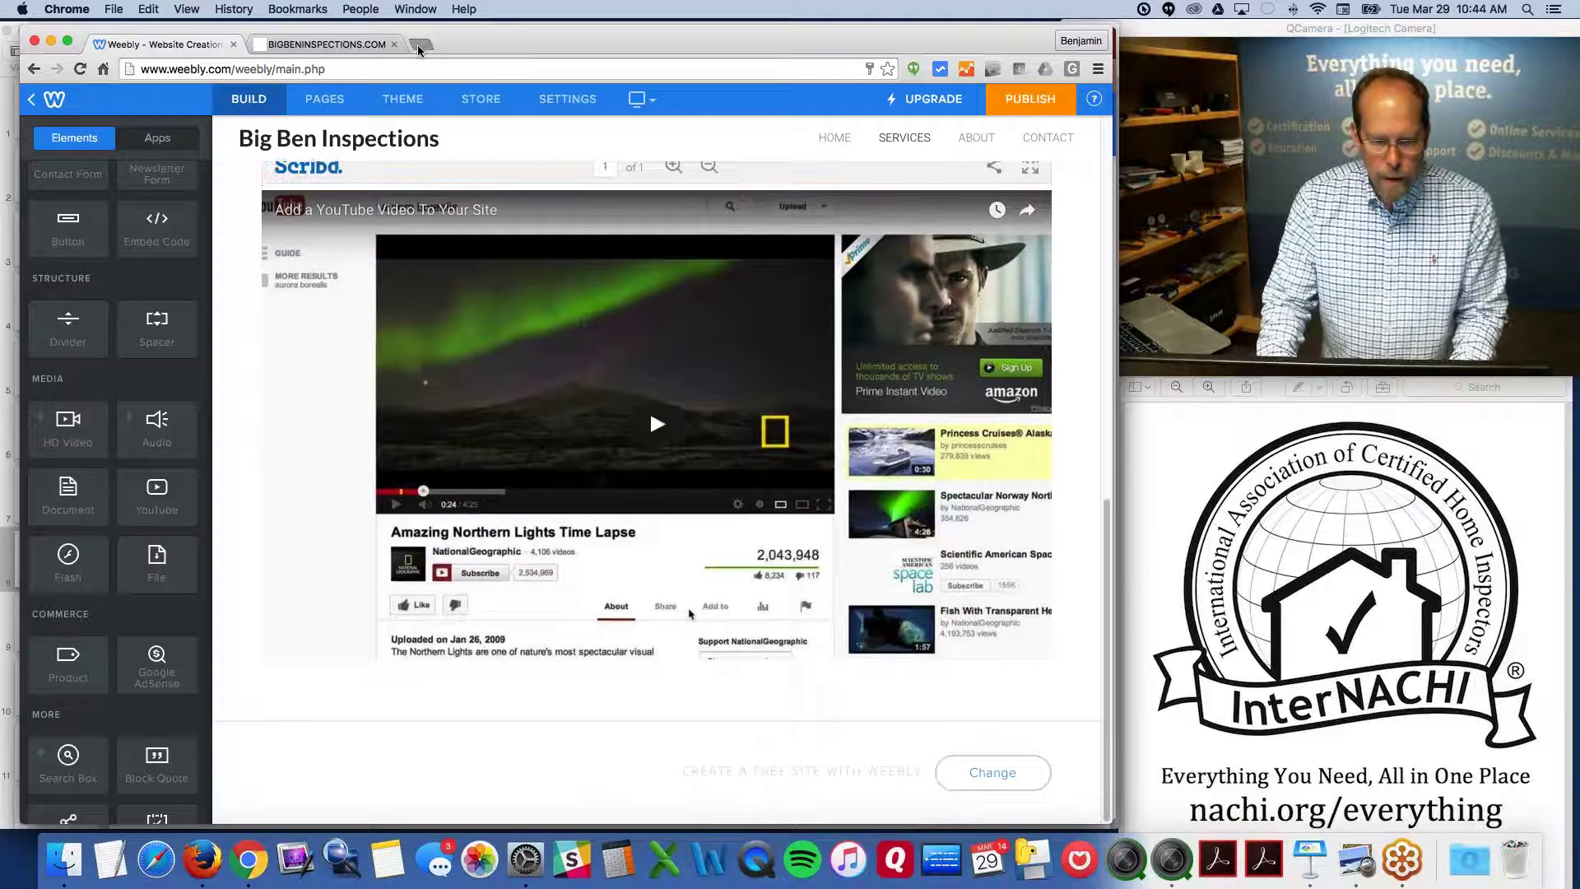
key(ctrl+t)
In Firefox, go to the suggested YouTube channel page
text(you)
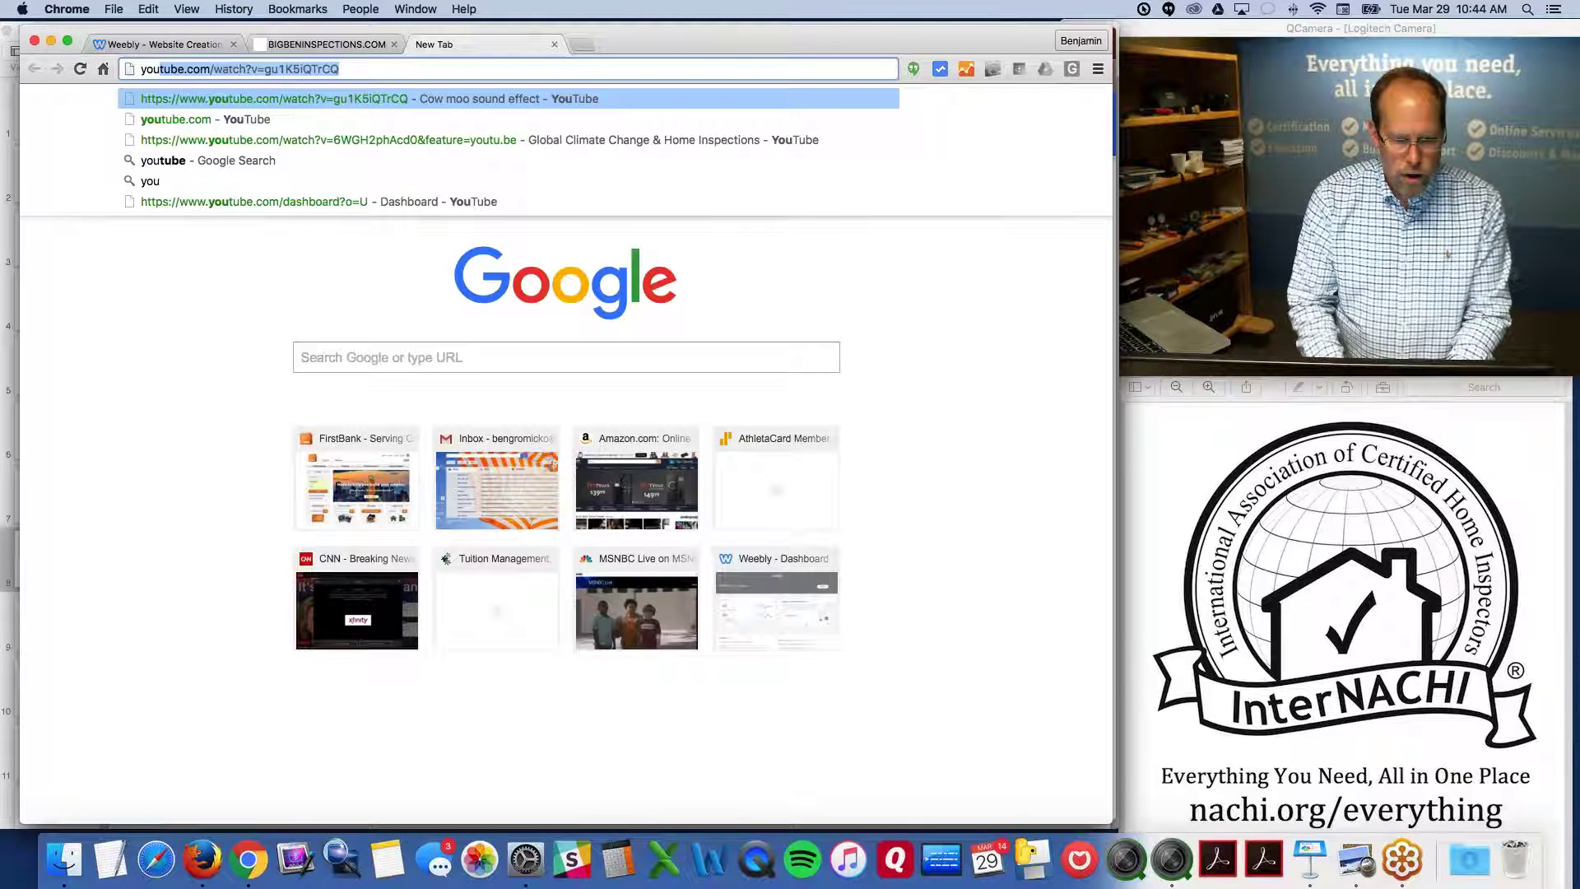
key(BackSpace)
key(BackSpace)
key(BackSpace)
key(BackSpace)
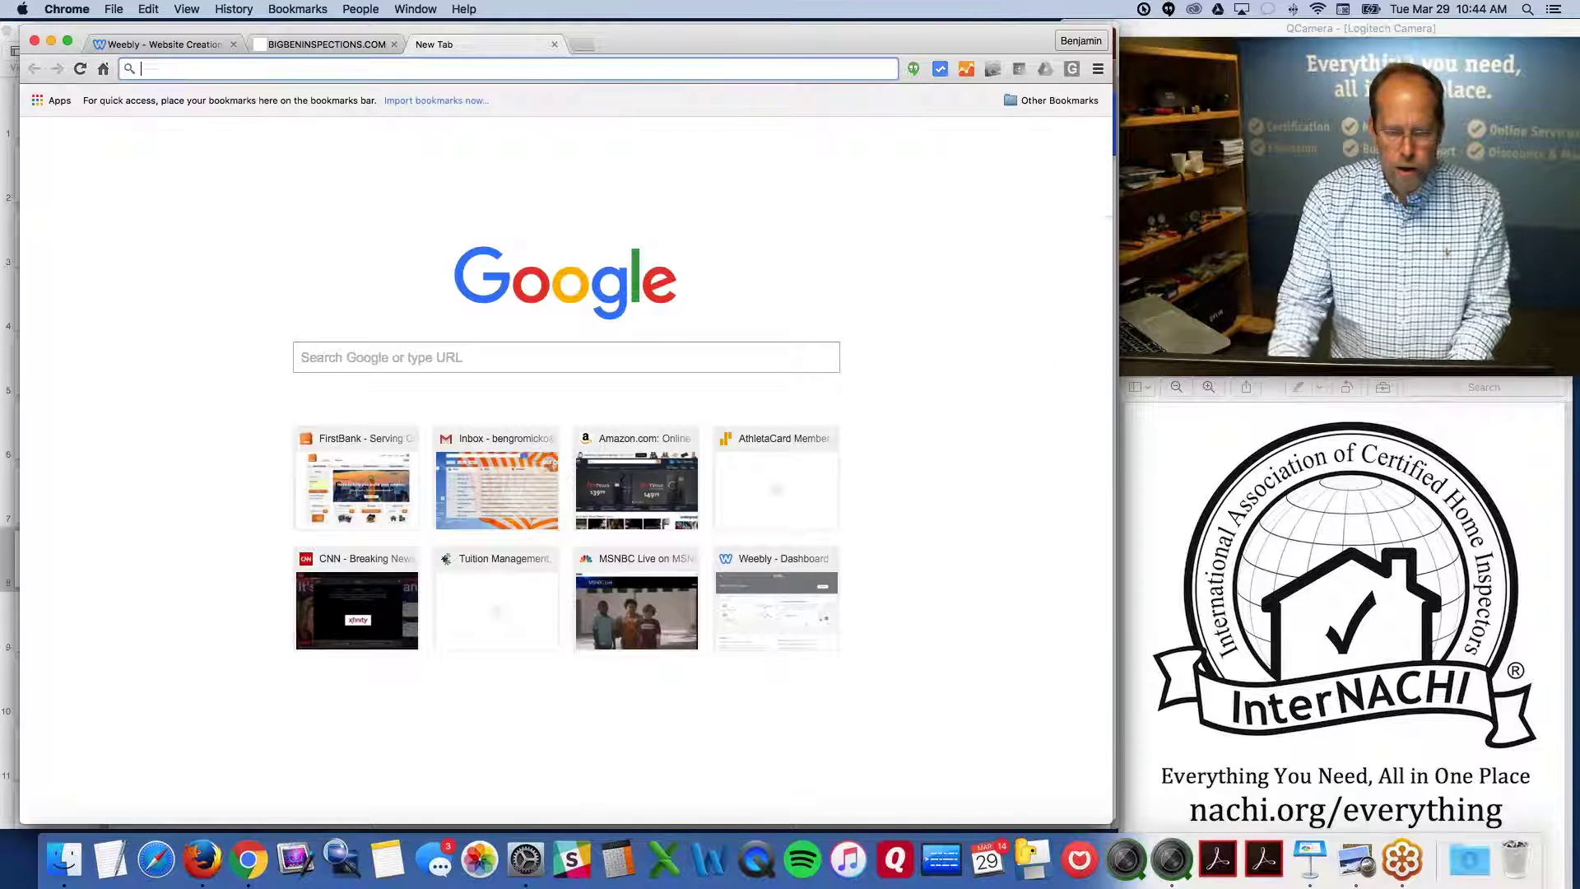
click(555, 45)
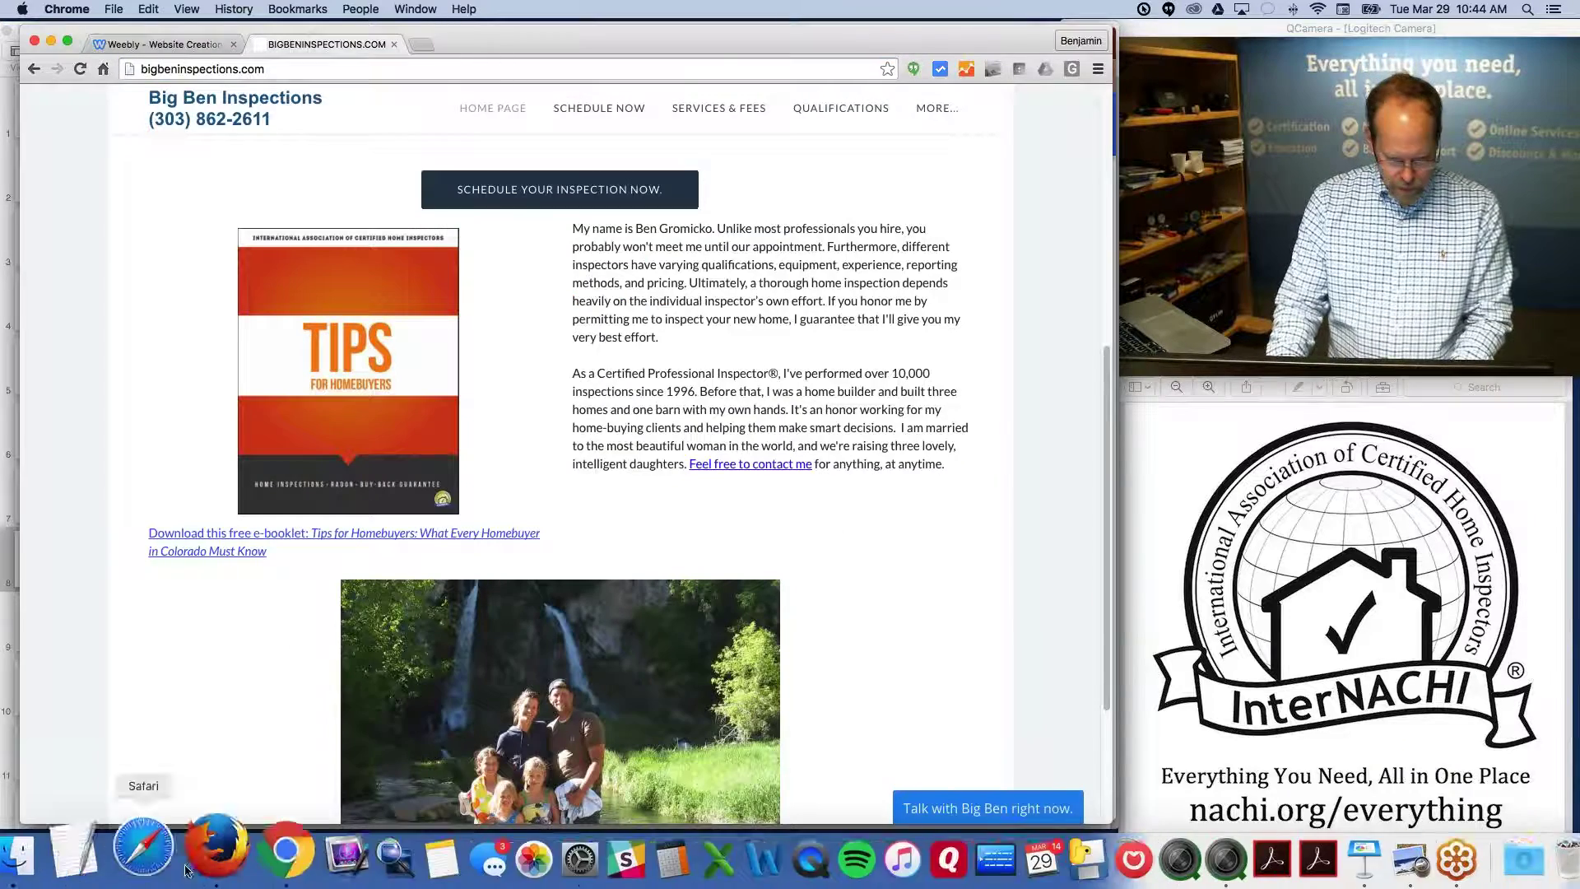
click(201, 860)
key(super+l)
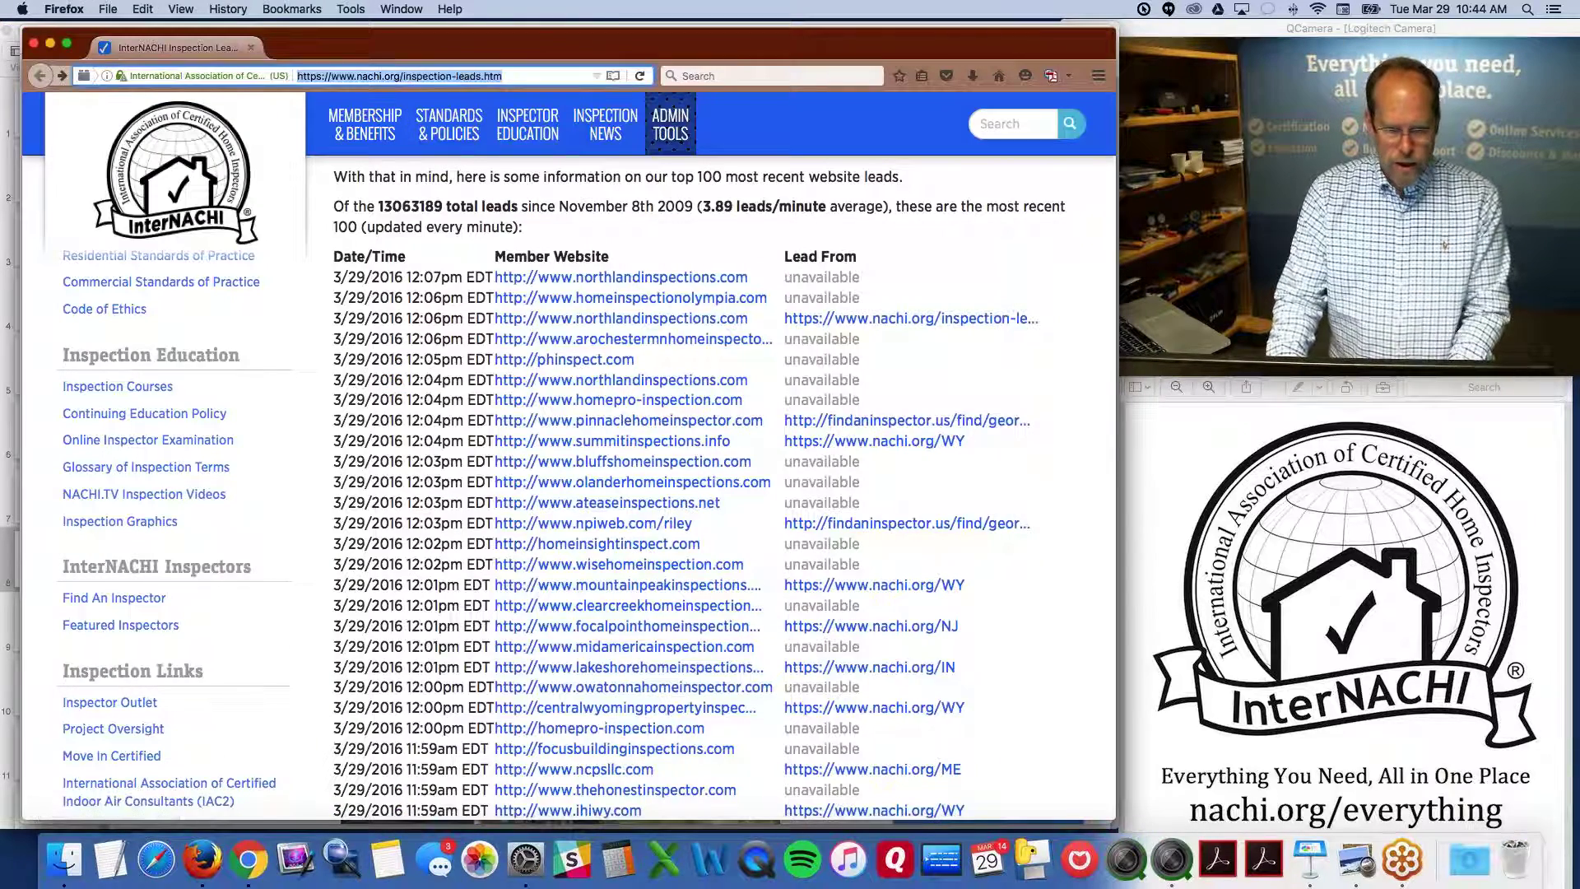
text(yto)
key(BackSpace)
key(BackSpace)
text(outube.com/)
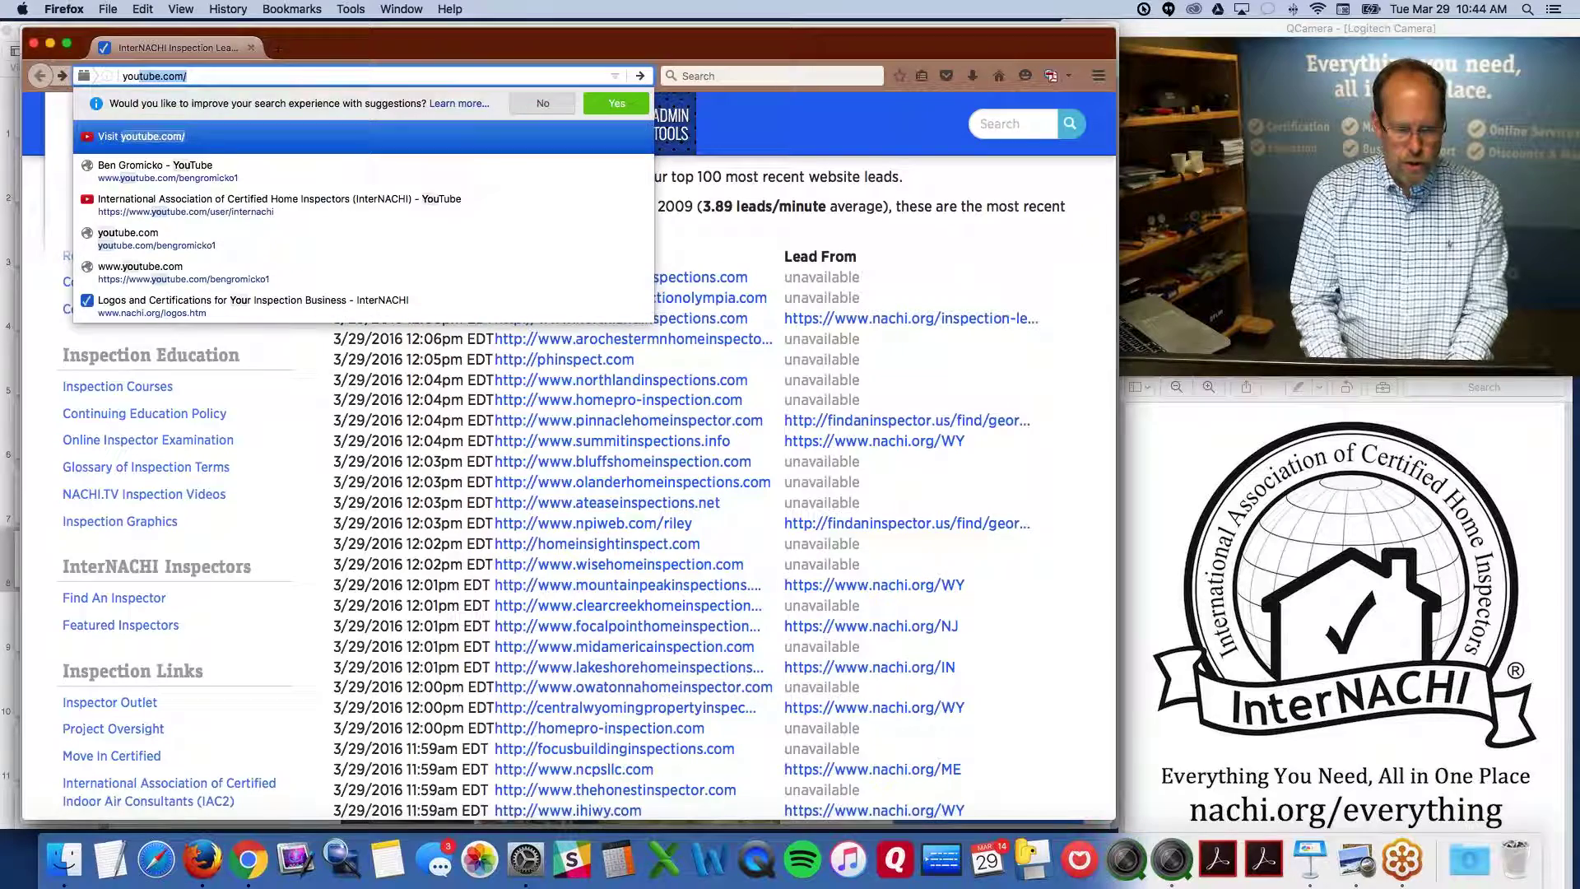
key(Down)
key(Down)
key(Down)
key(Down)
key(Return)
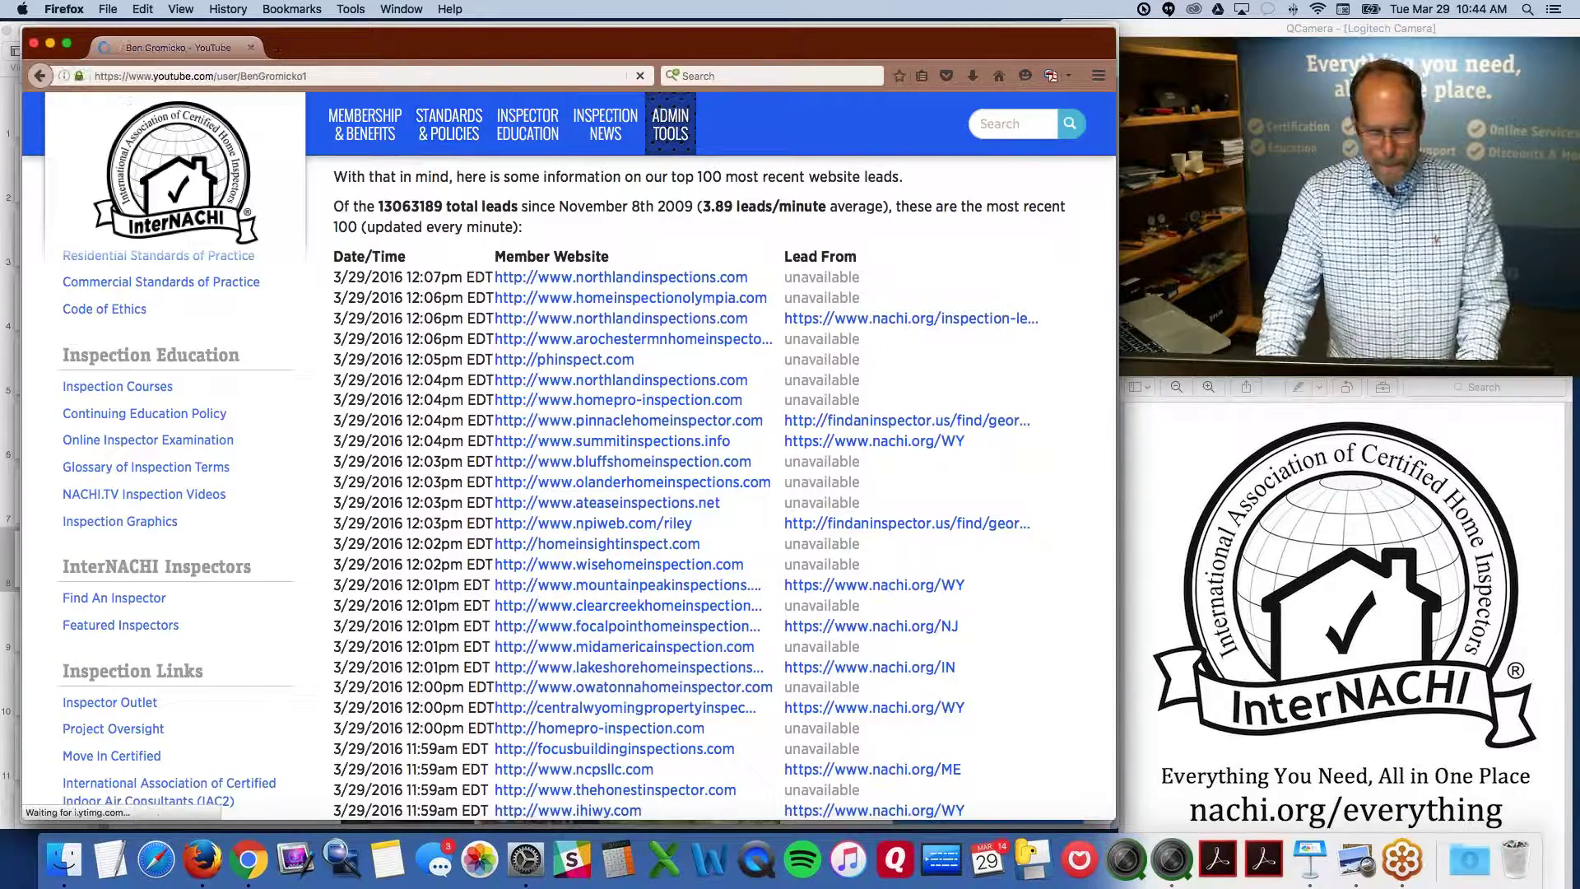
Open the Infrared Certified Training Class video, copy its URL, and close Firefox
scroll(541, 239, down, 2)
scroll(541, 239, down, 1)
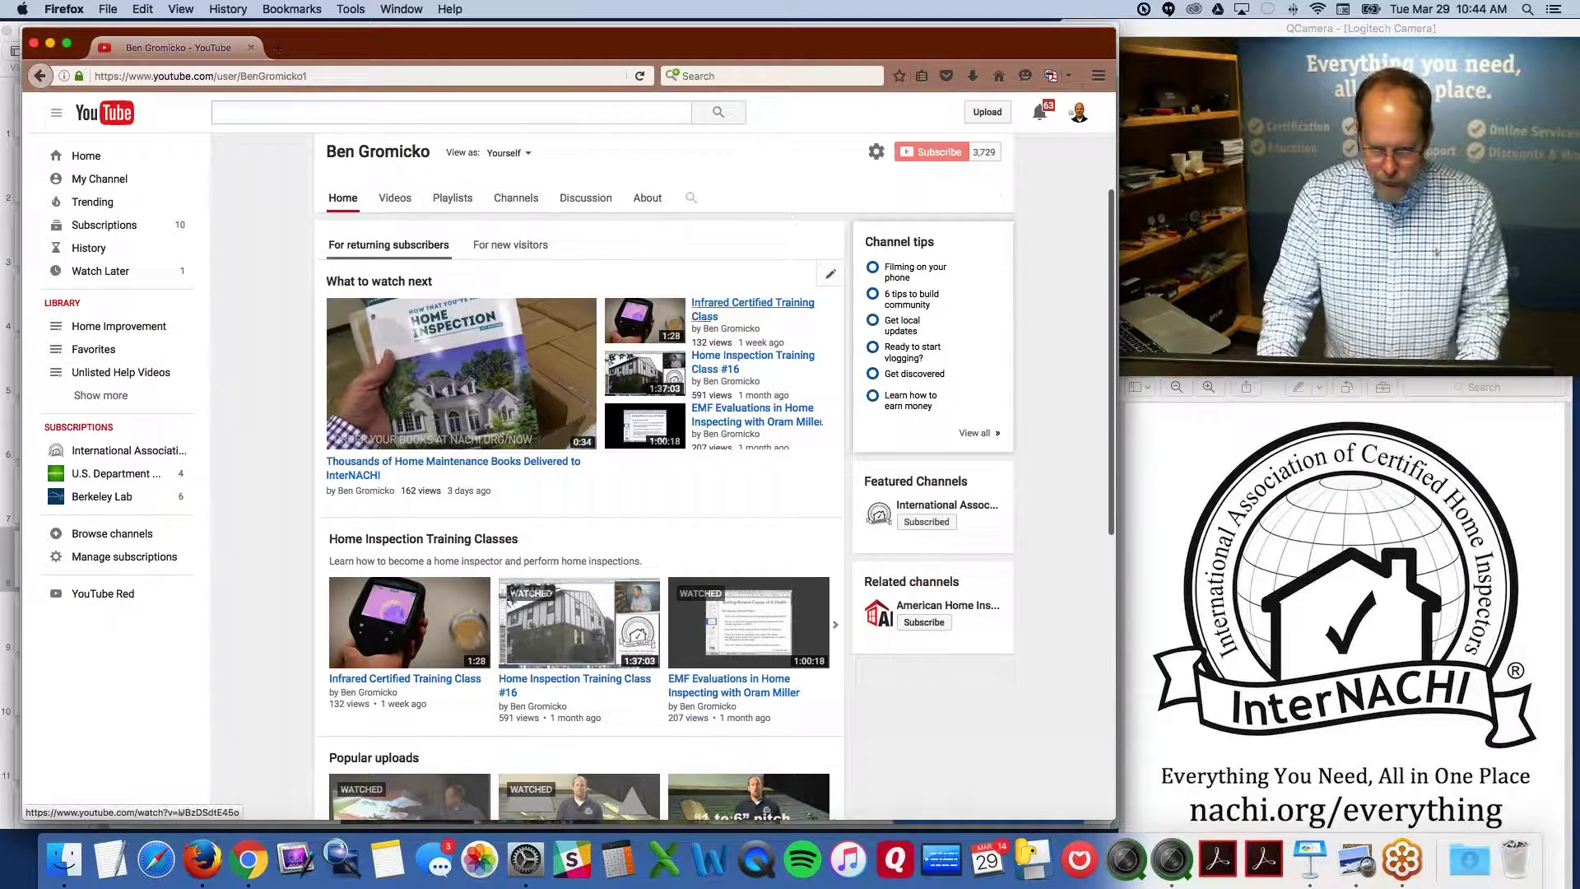
click(665, 320)
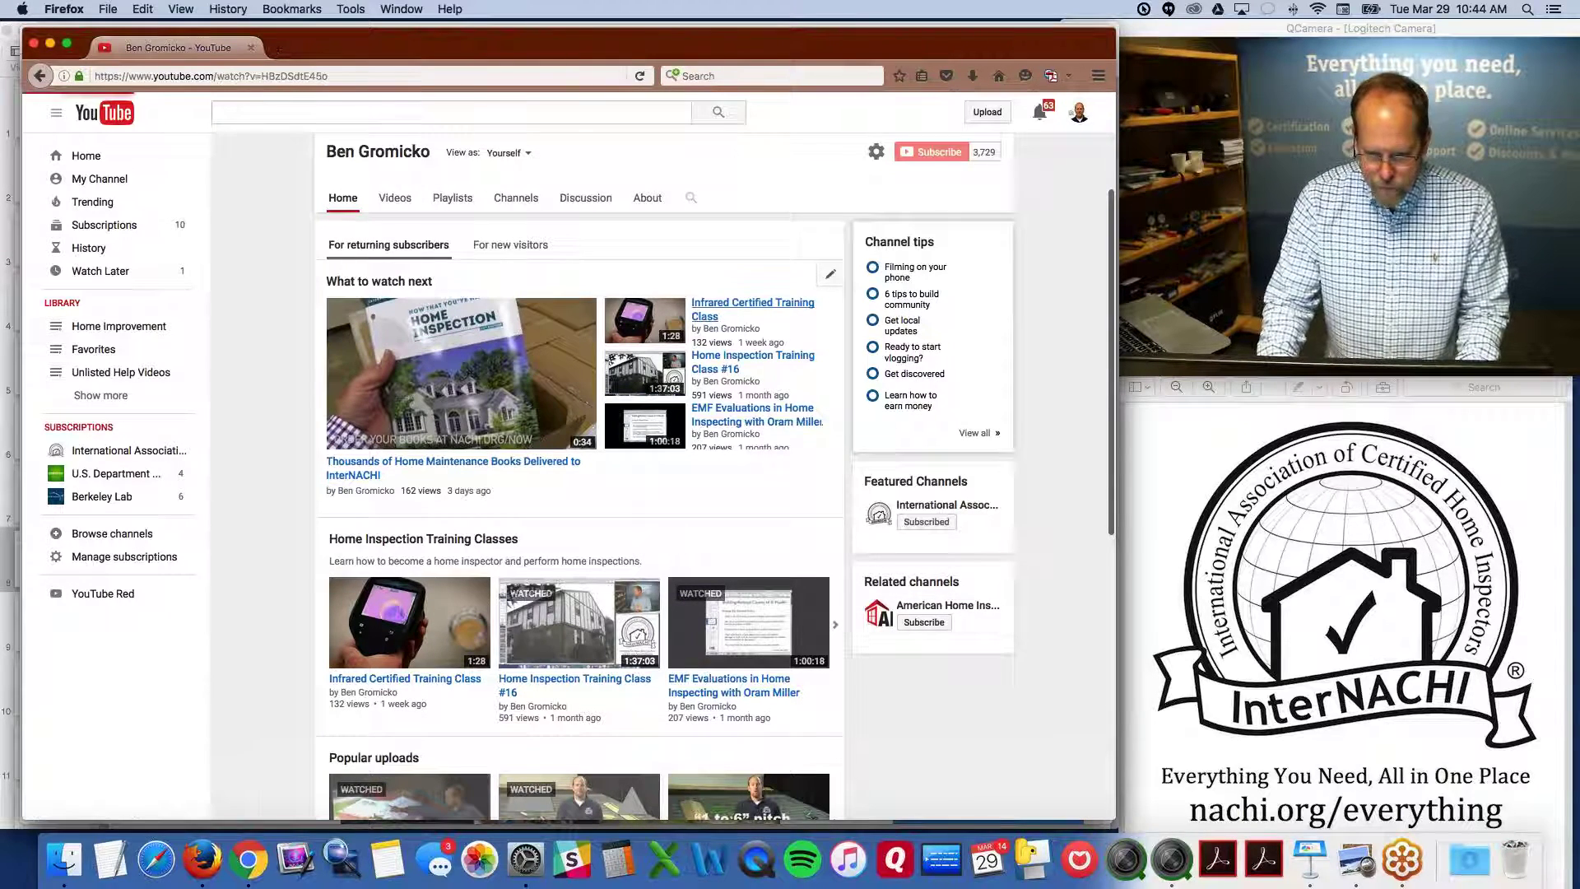
click(292, 74)
key(super+c)
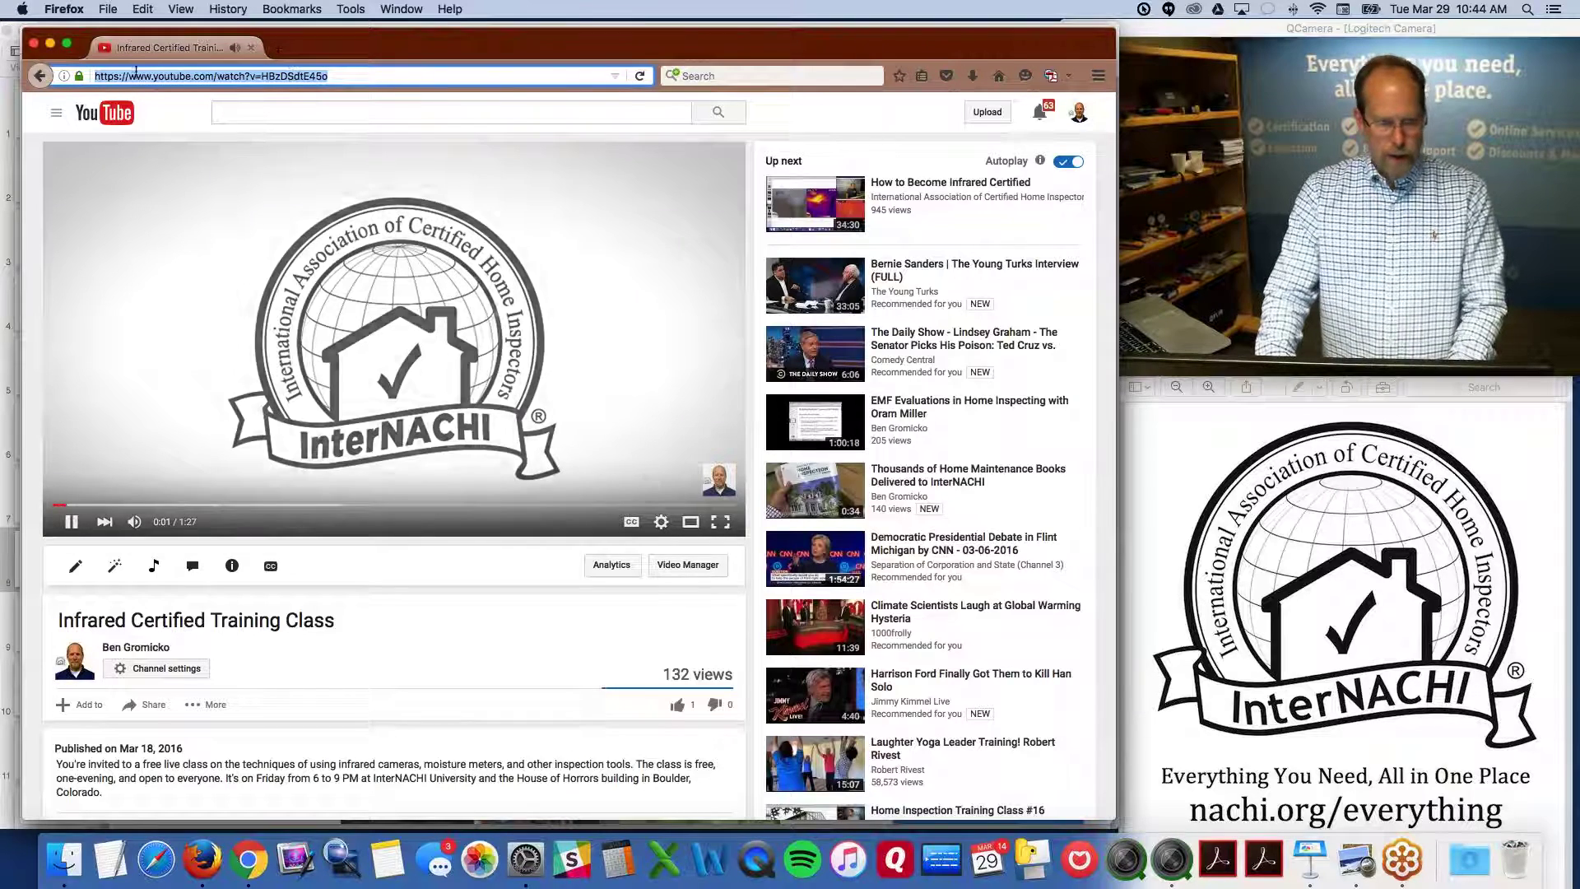
click(34, 47)
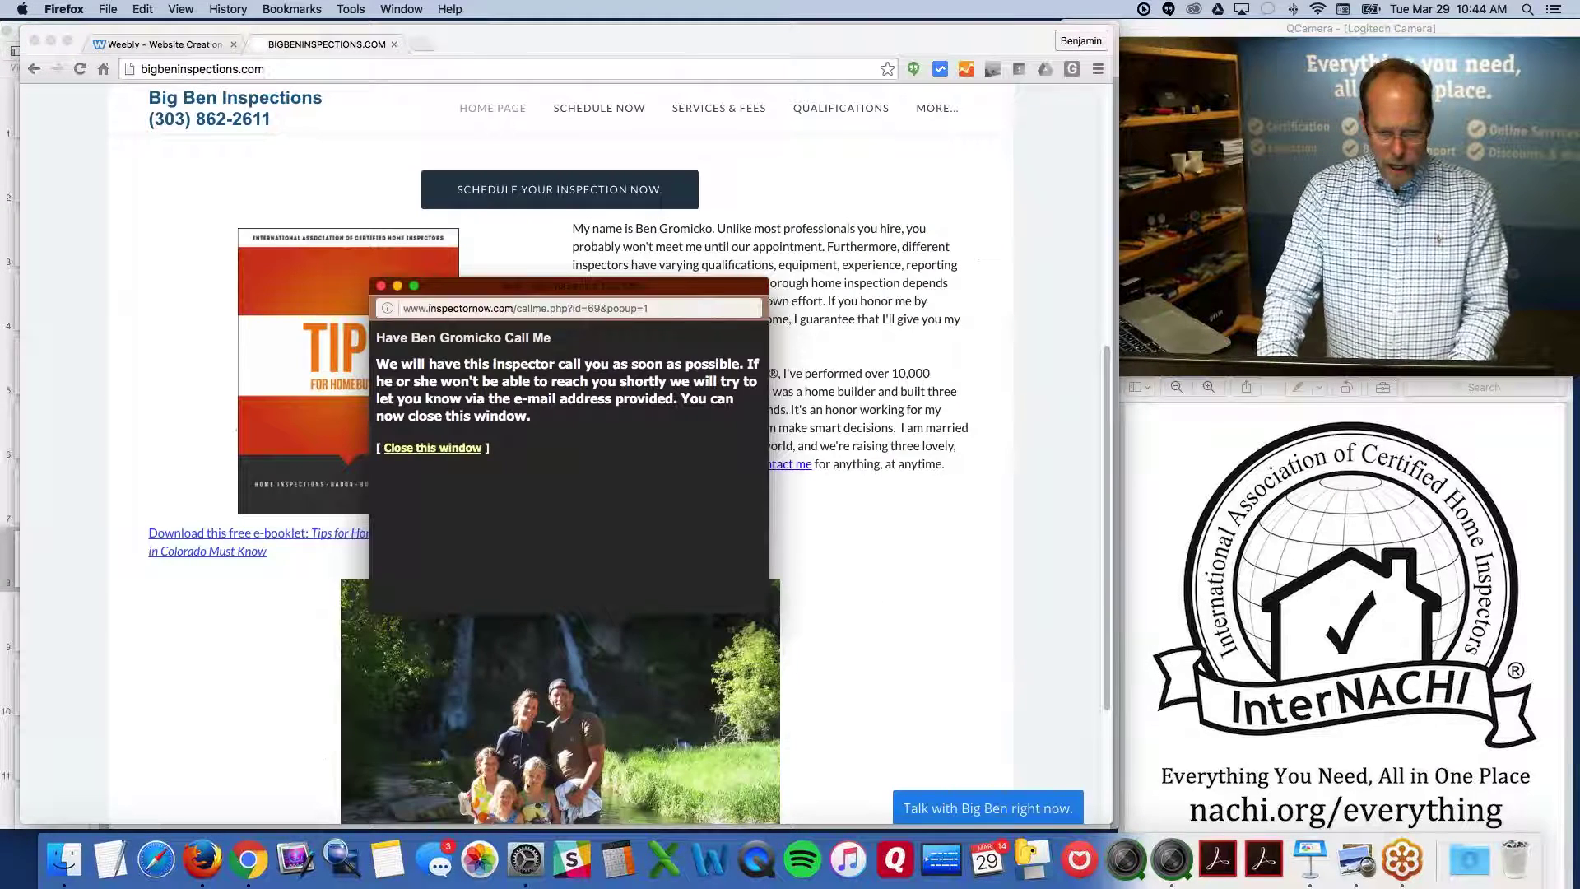
click(387, 292)
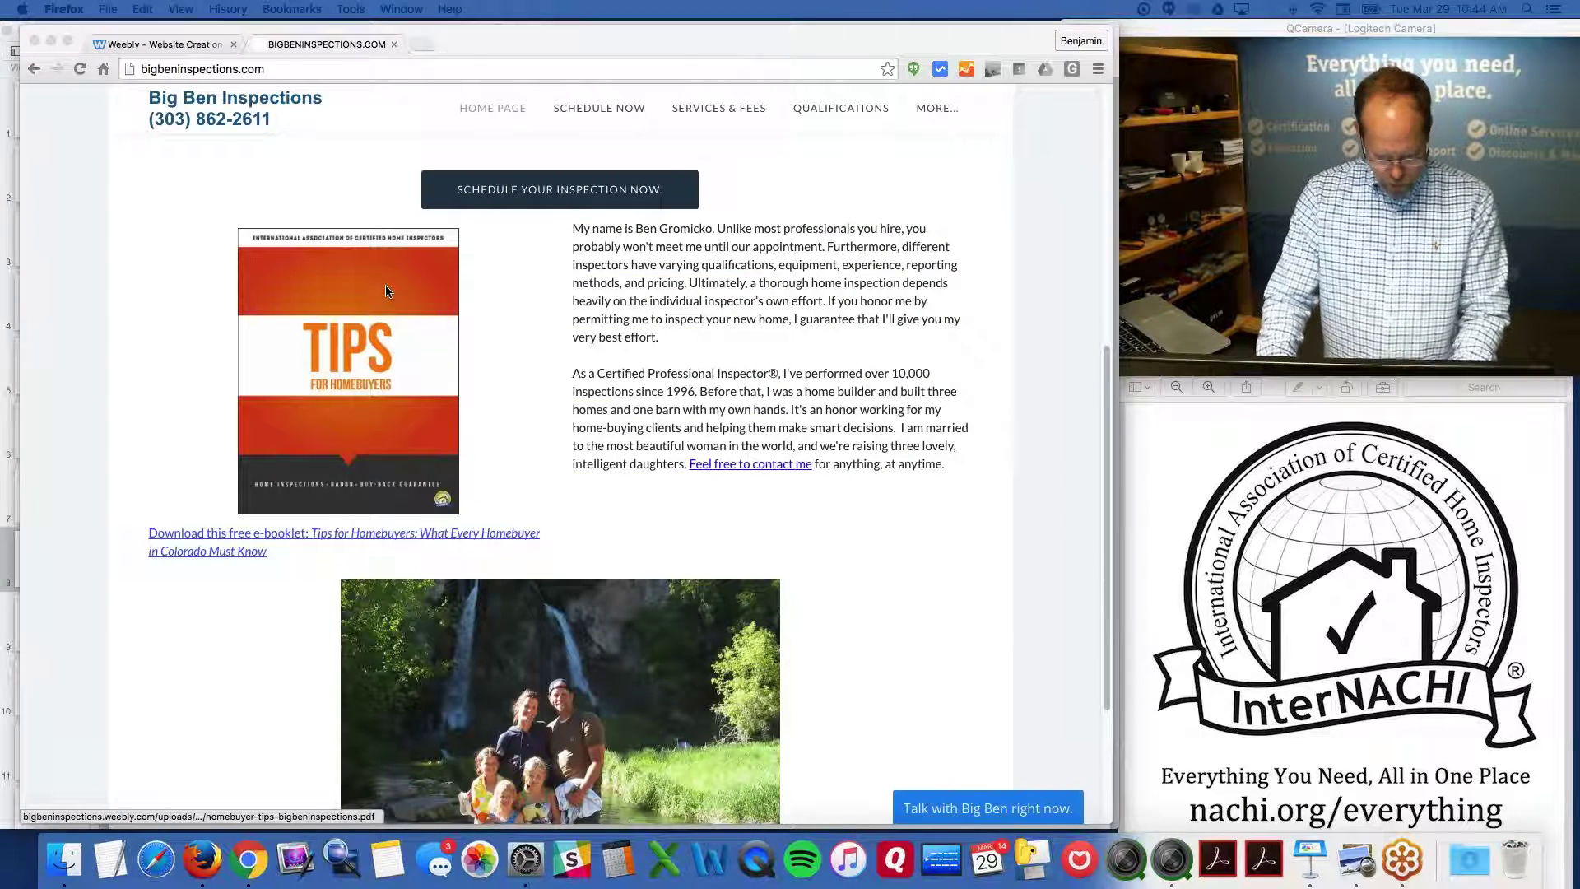
key(ctrl+Up)
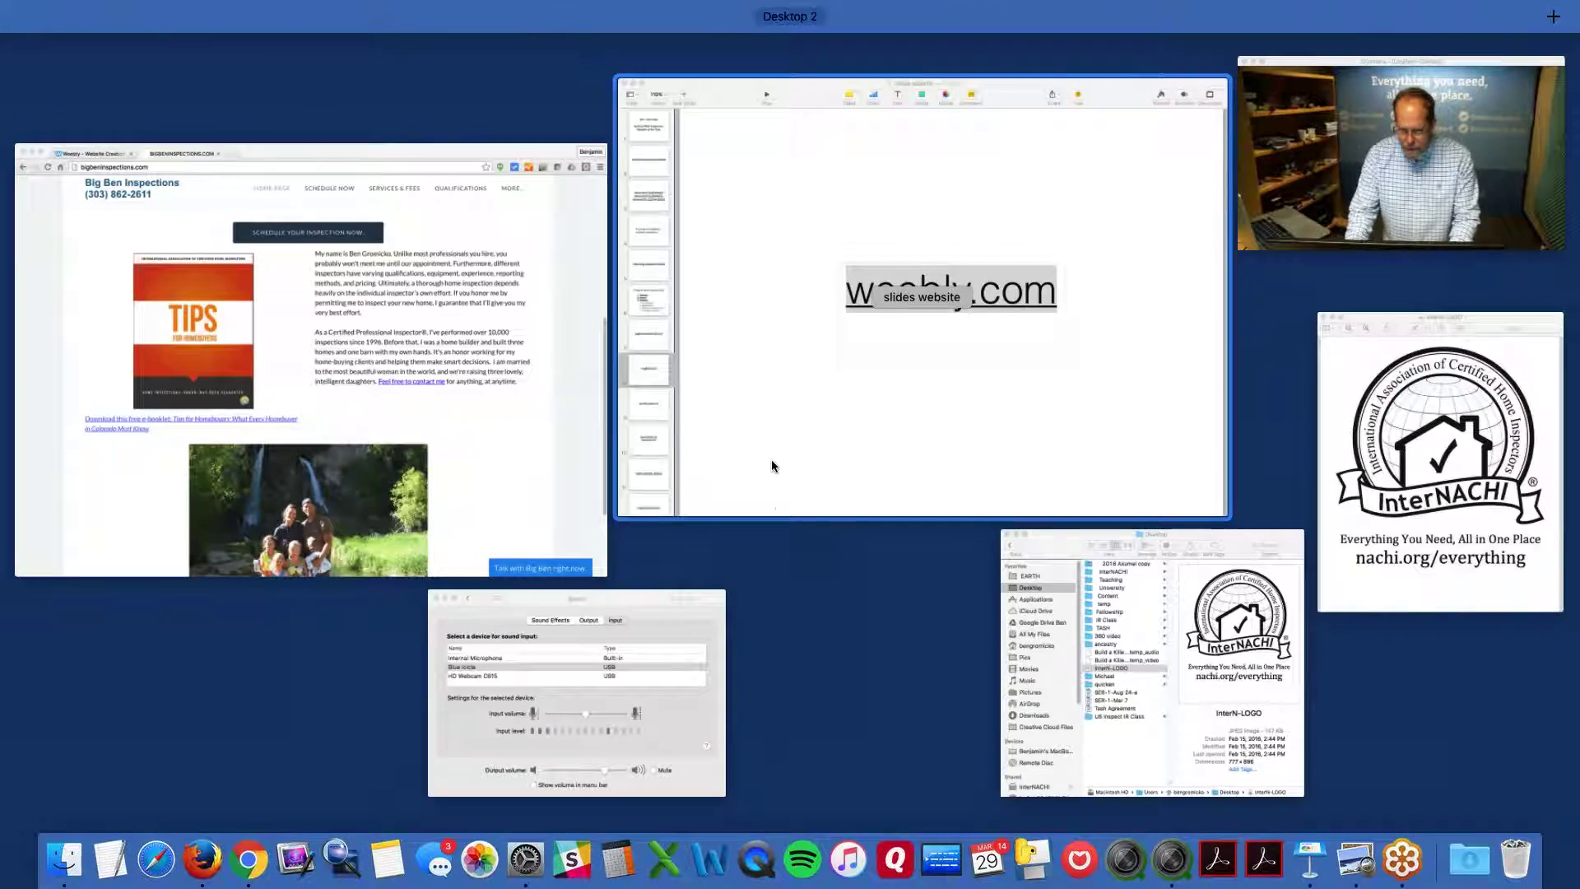
Paste the training video's URL into the YouTube element's Video URL field
click(535, 385)
click(165, 44)
click(690, 613)
click(642, 589)
key(super+v)
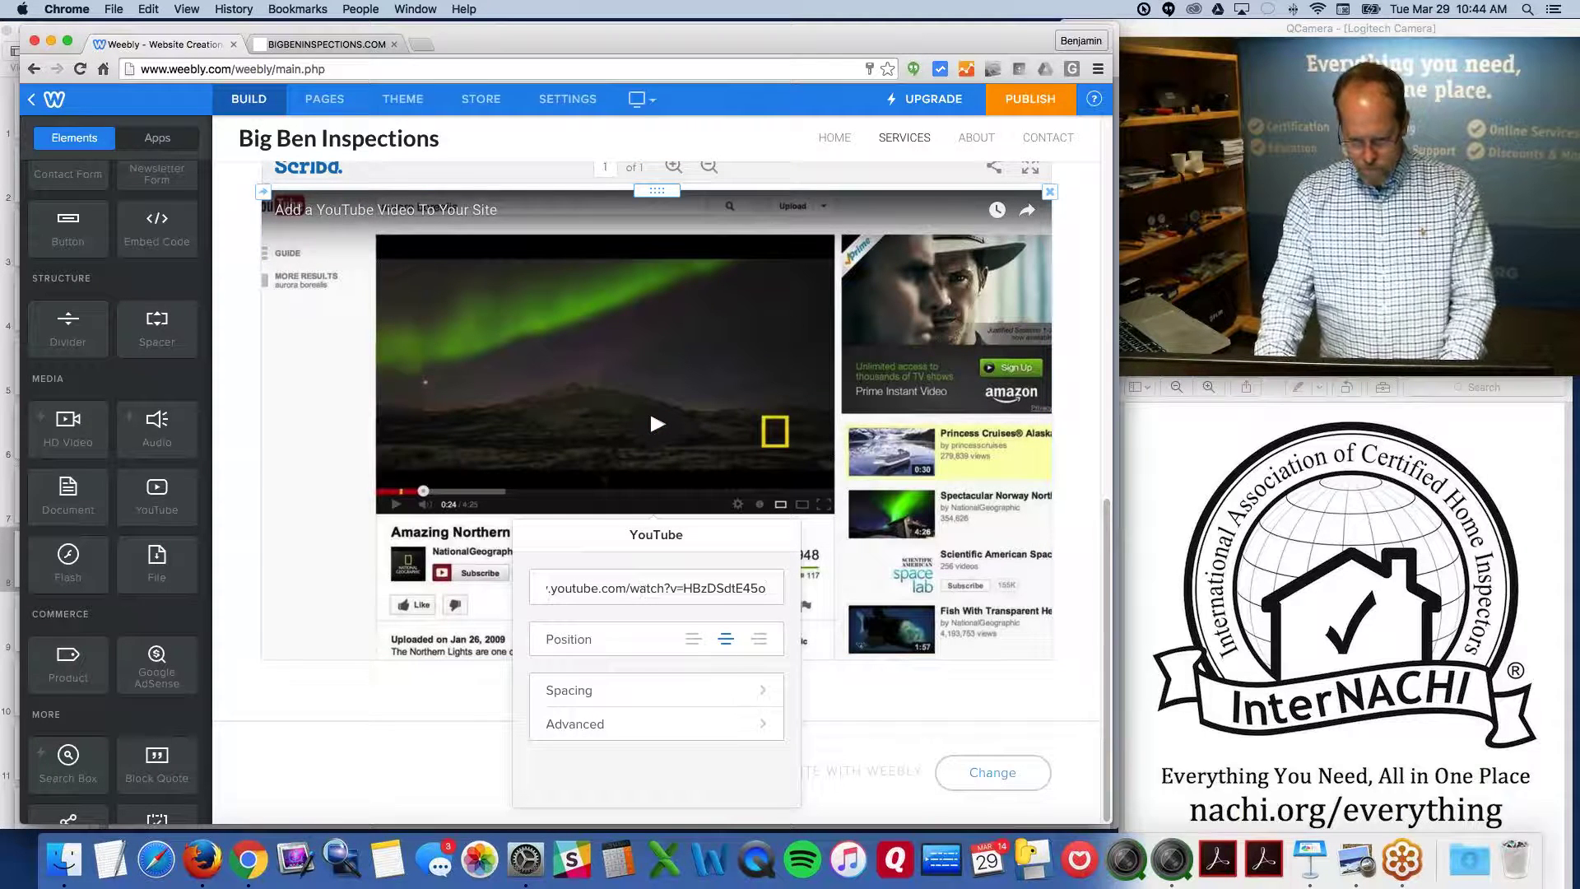
click(722, 642)
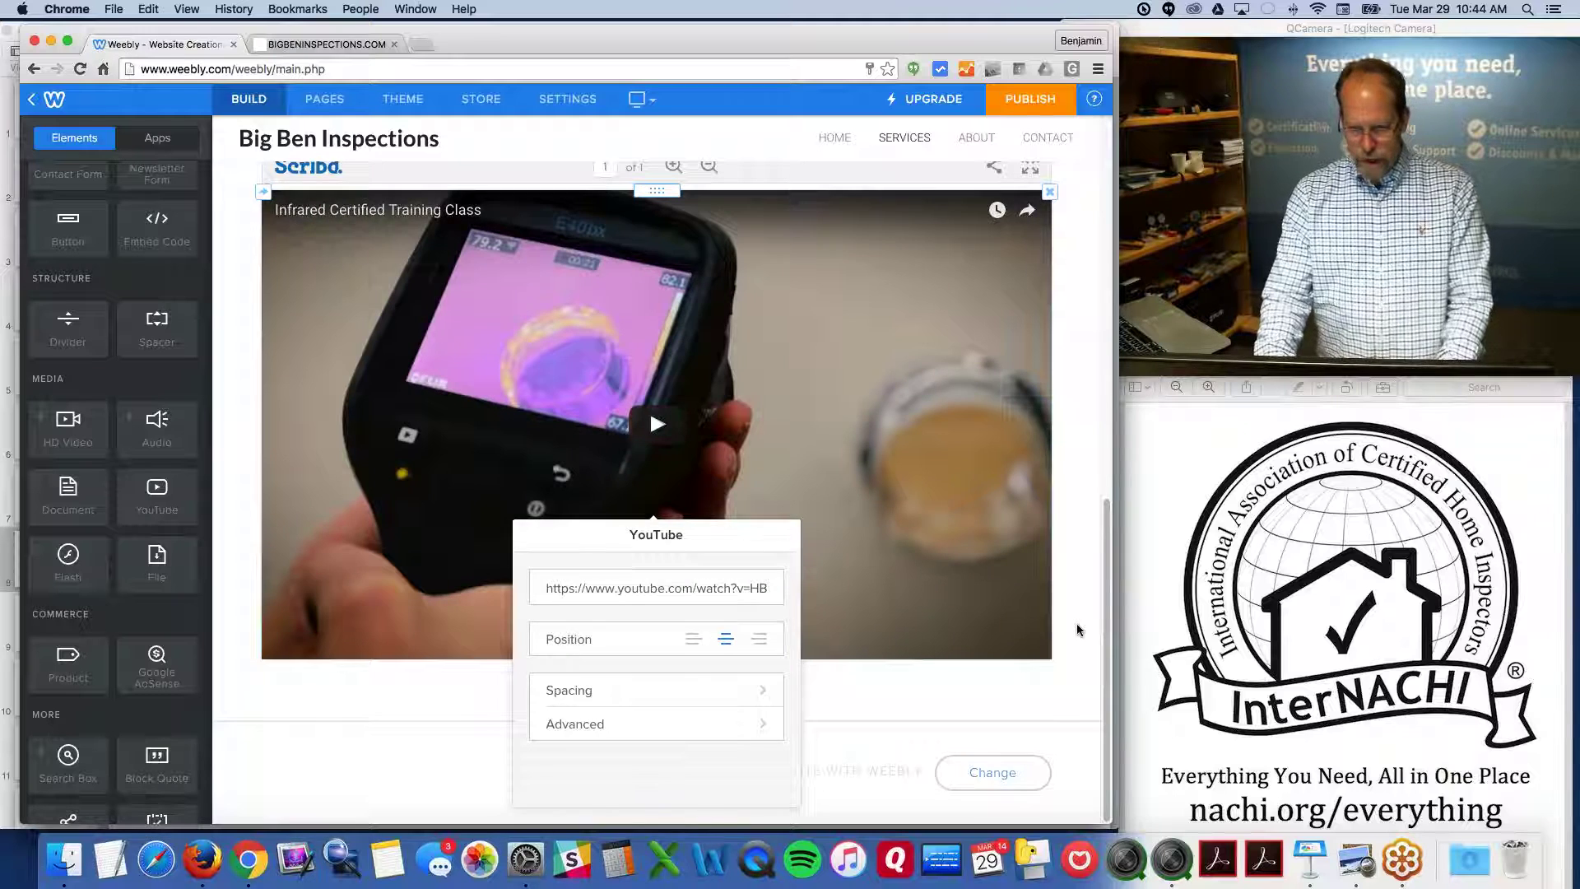
click(1078, 629)
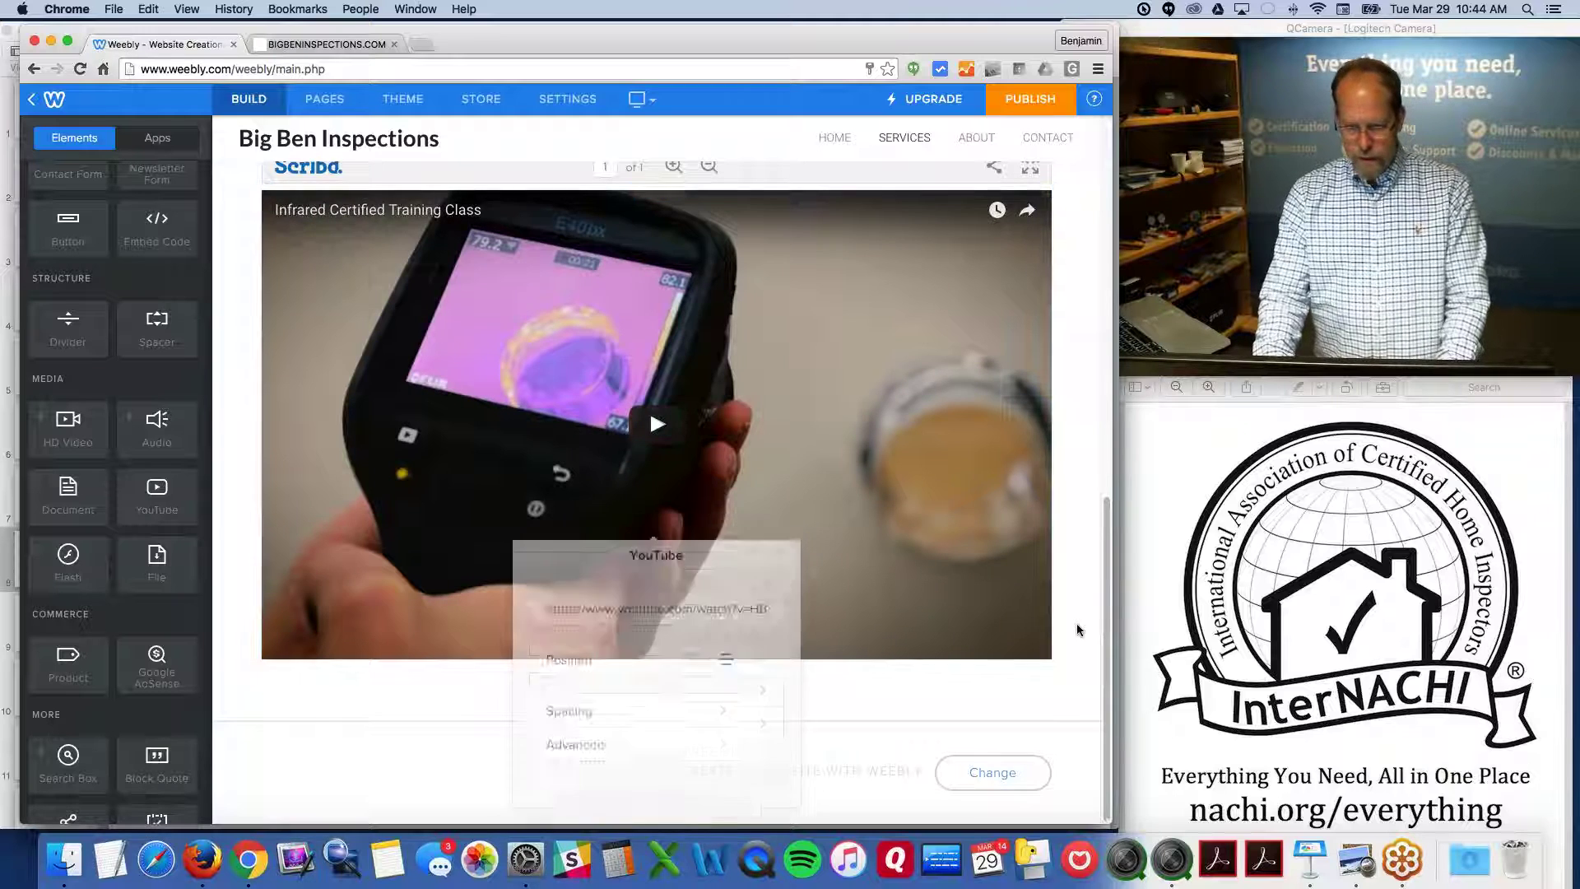
Test-play the embedded Infrared training video, then move to the Contact page
click(659, 425)
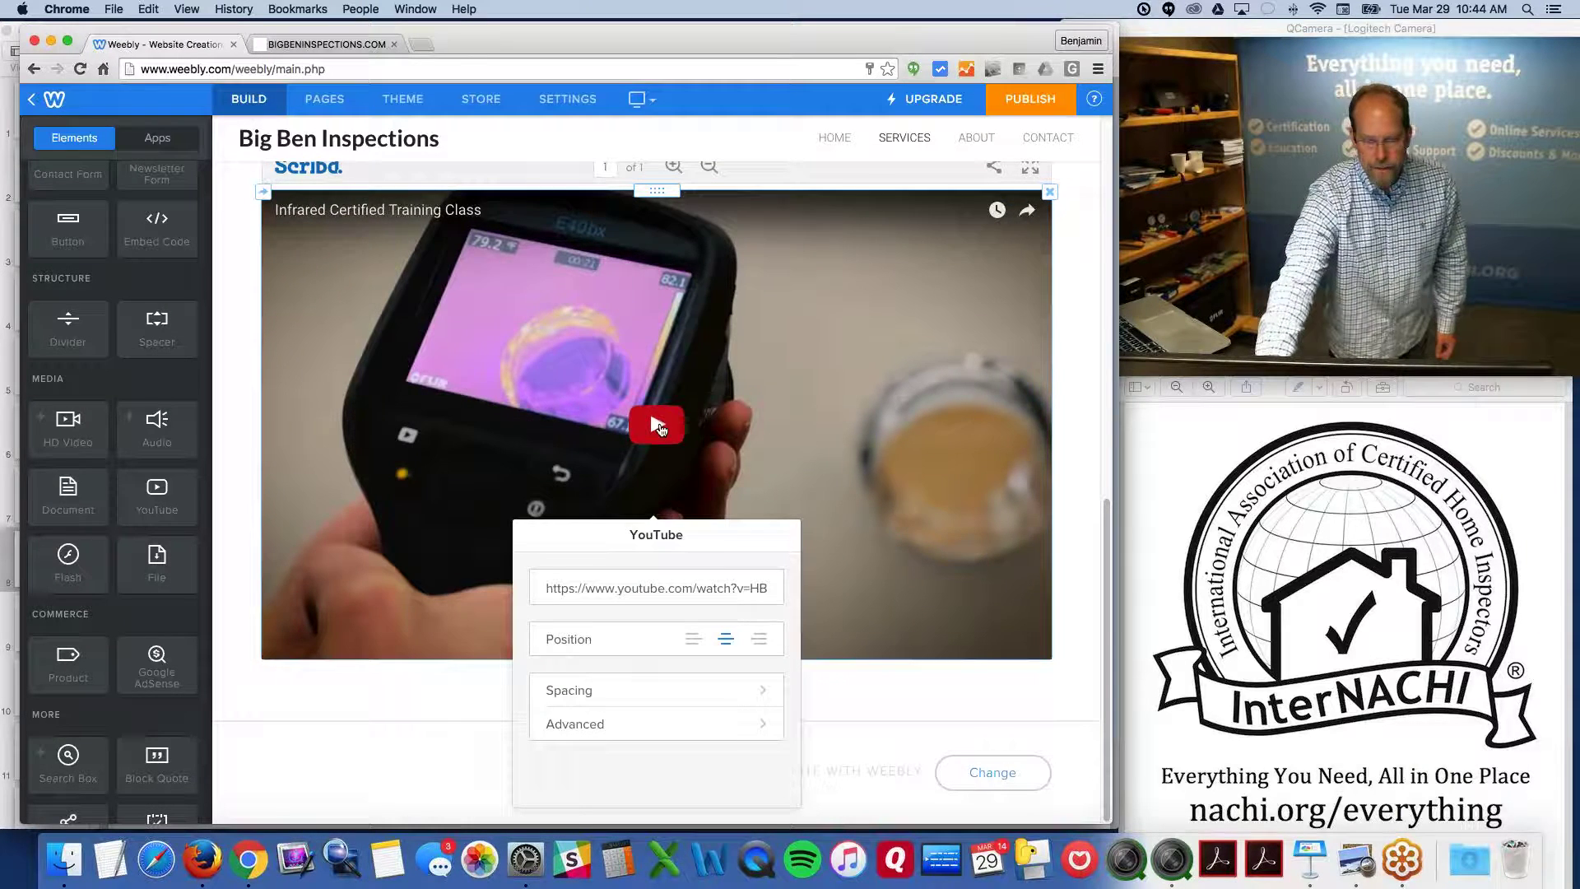
click(658, 425)
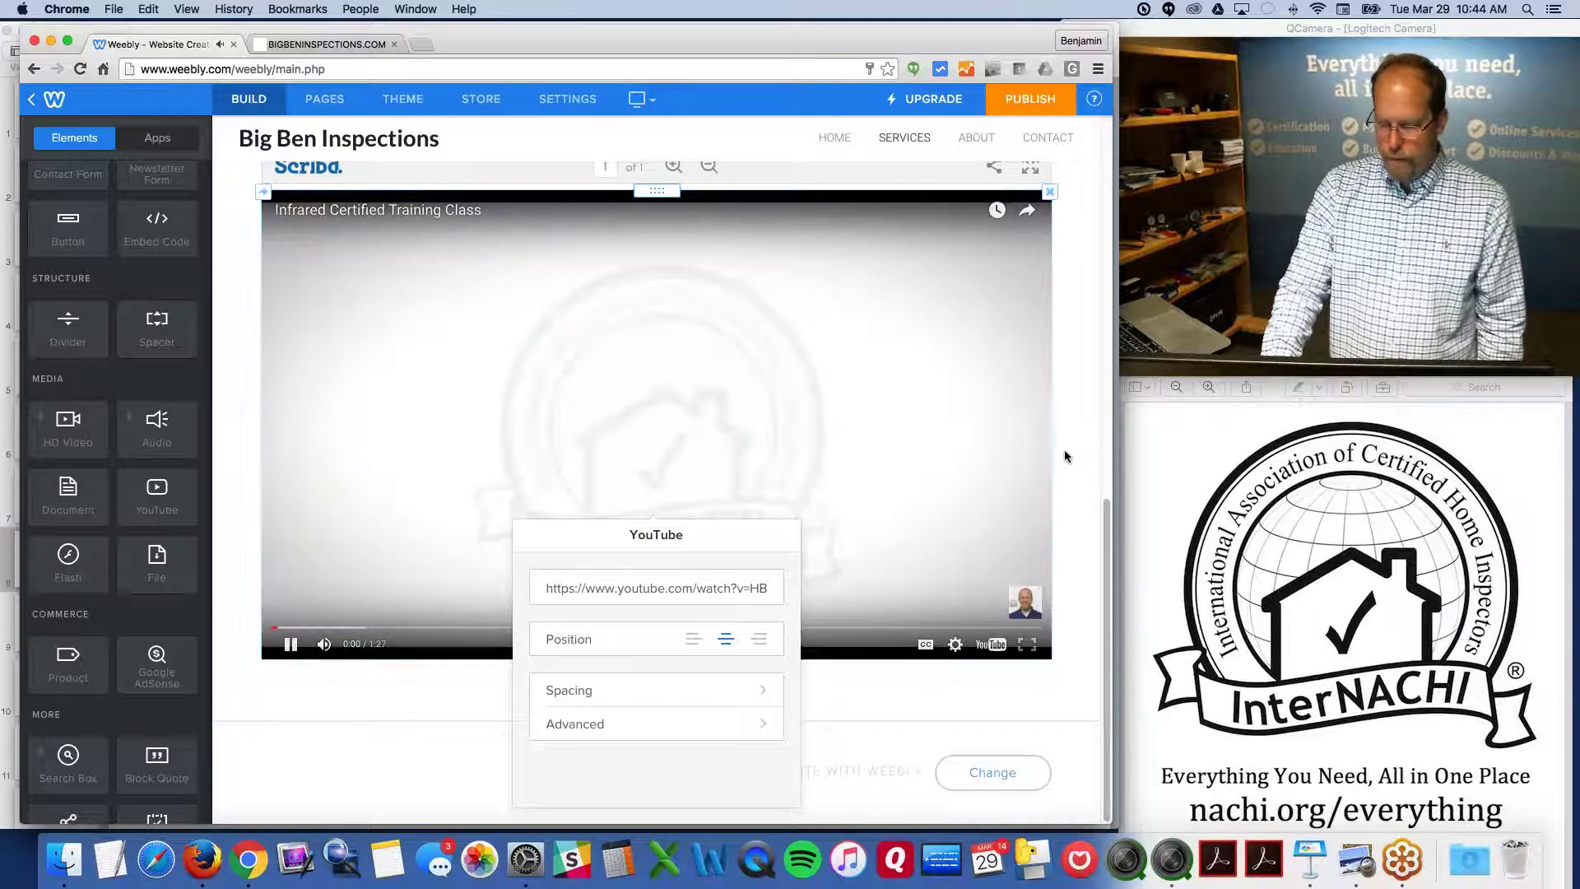
click(1074, 453)
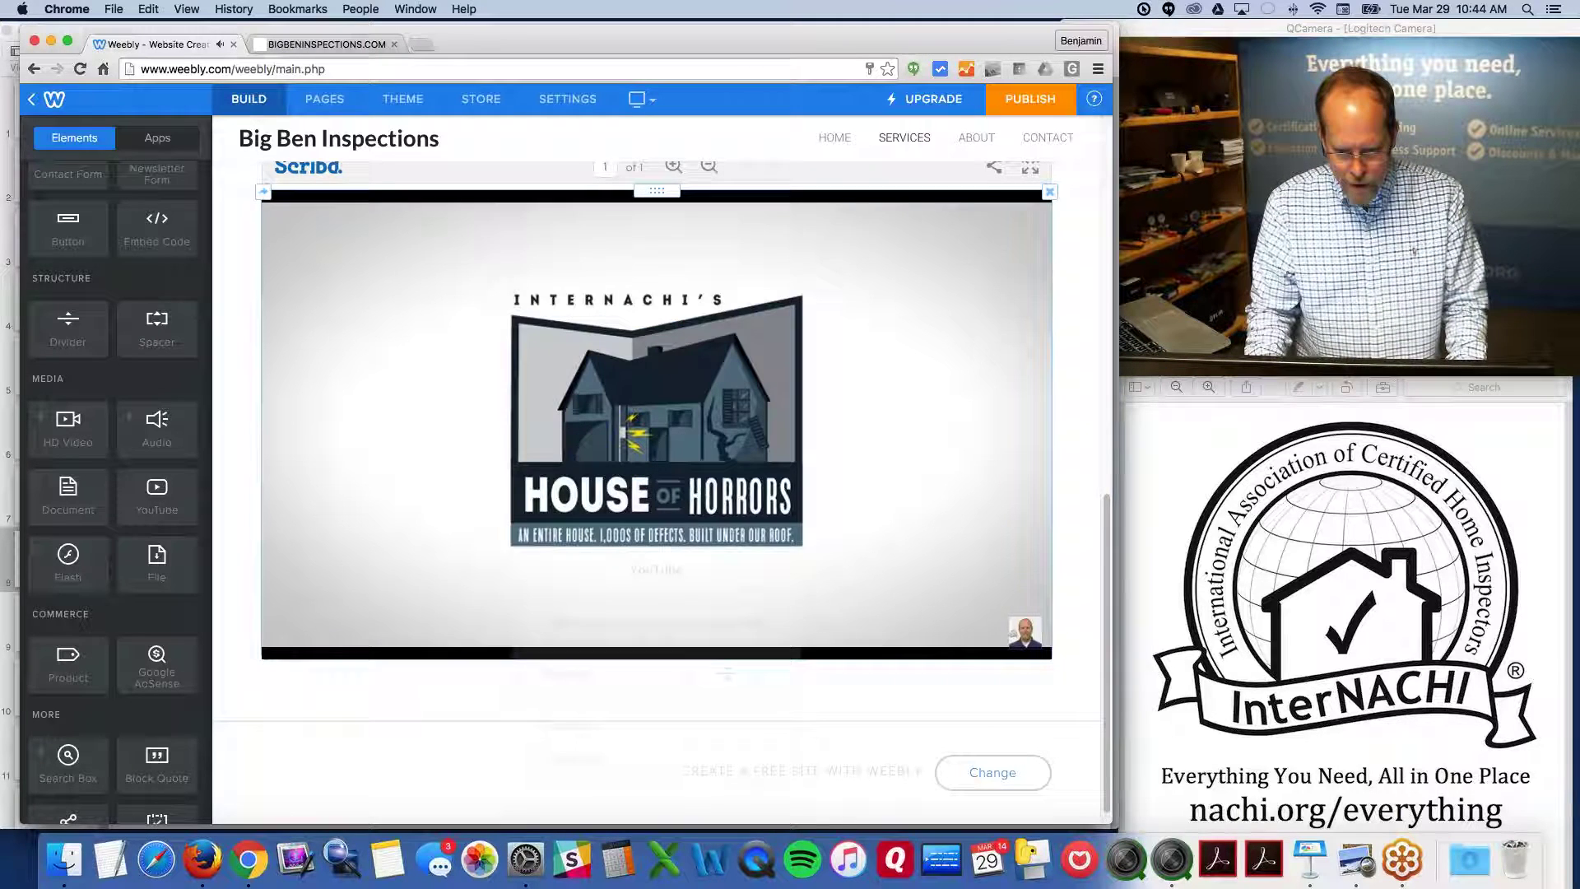
click(909, 341)
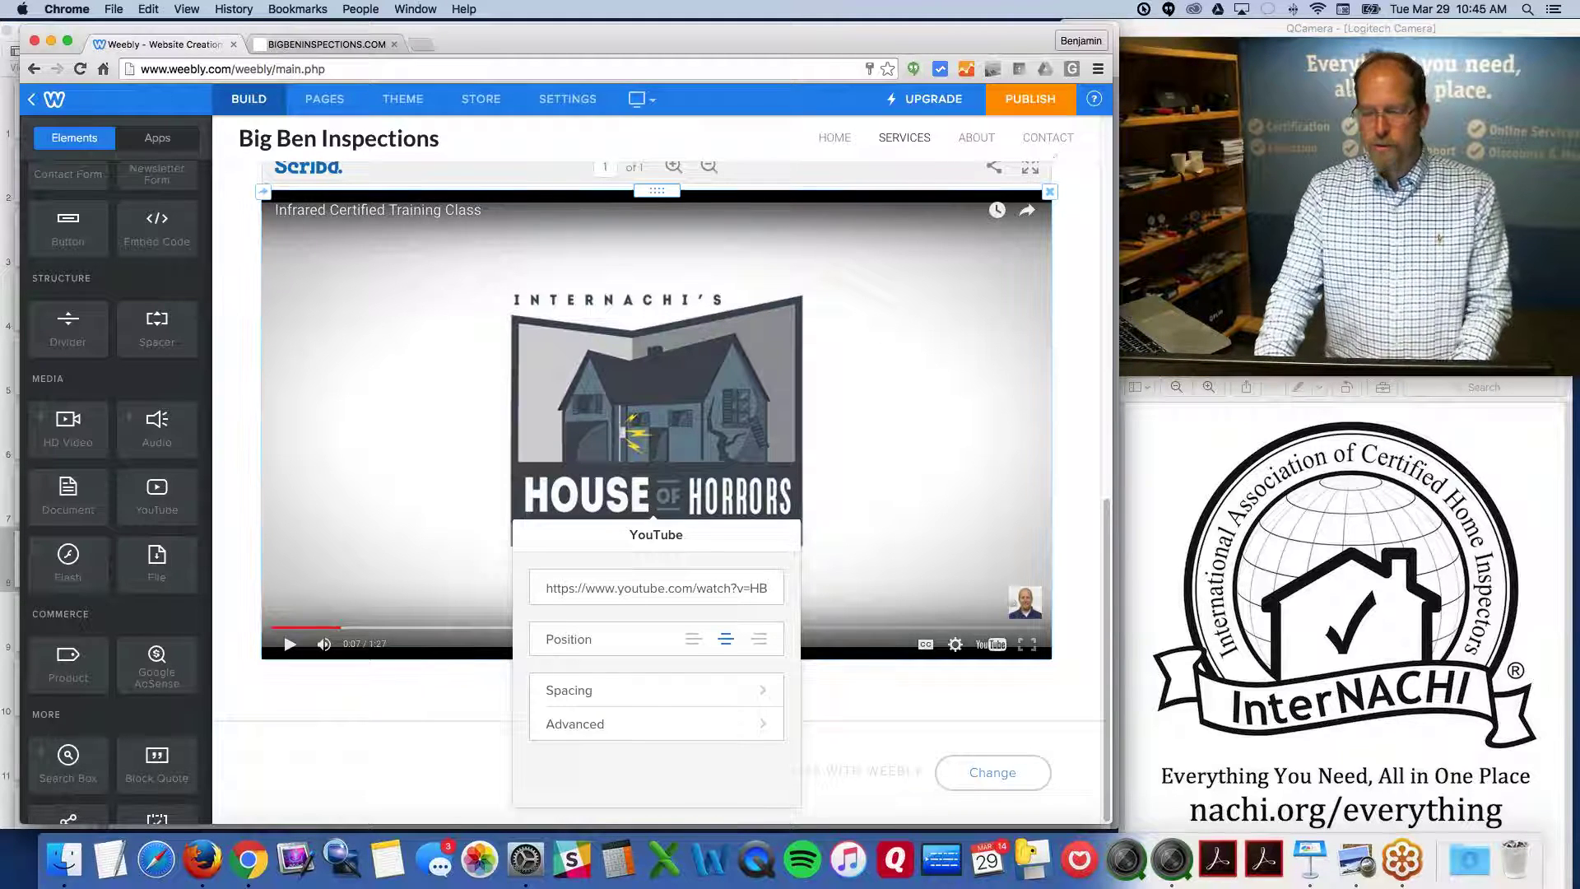
click(1051, 140)
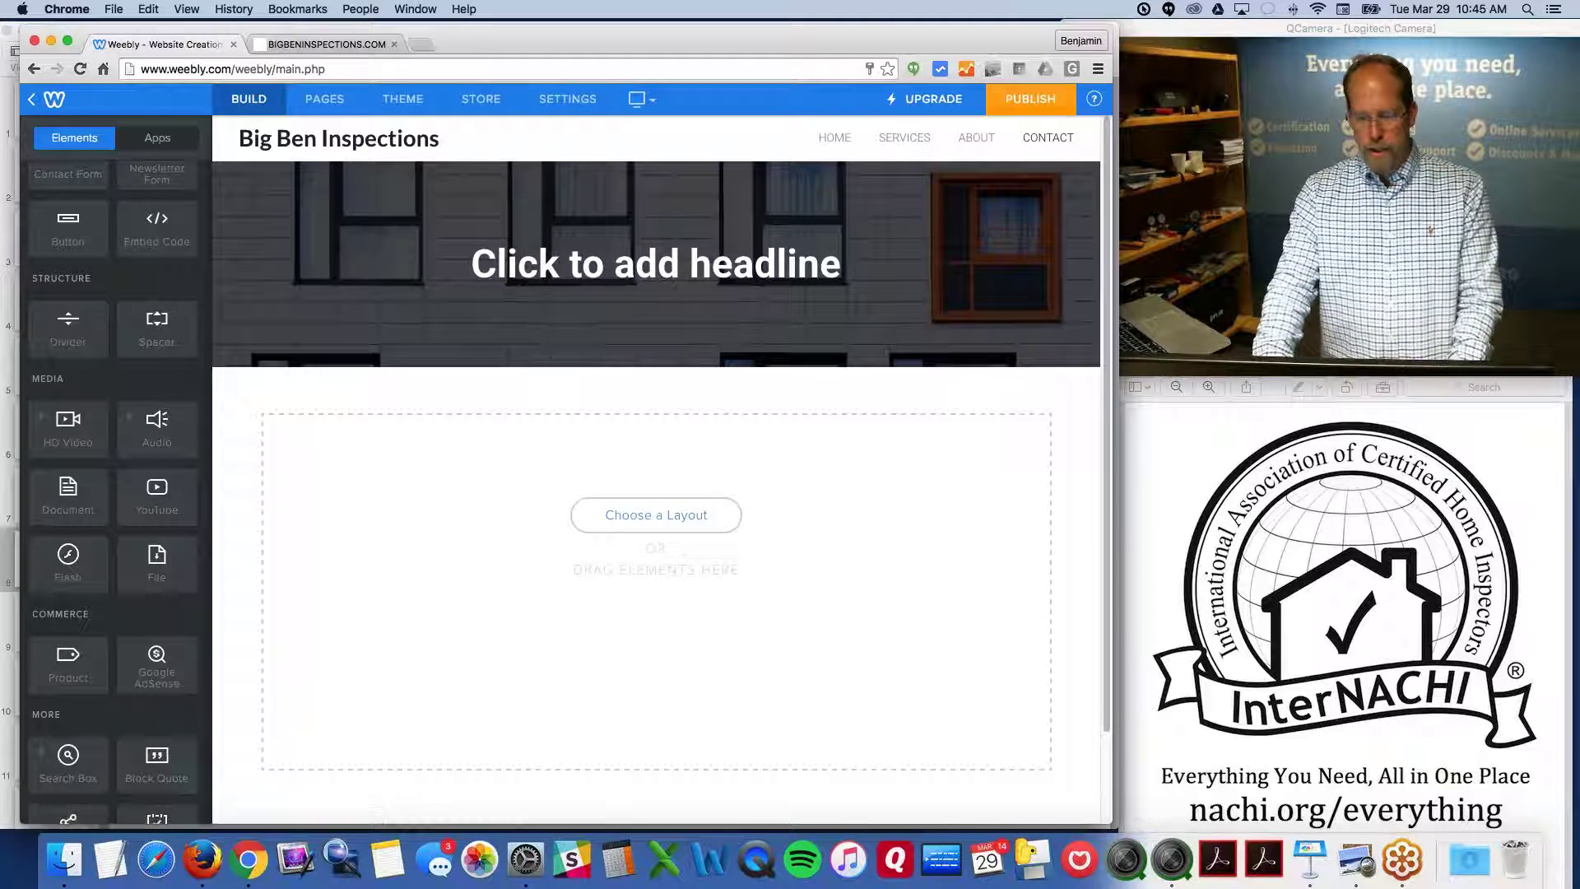
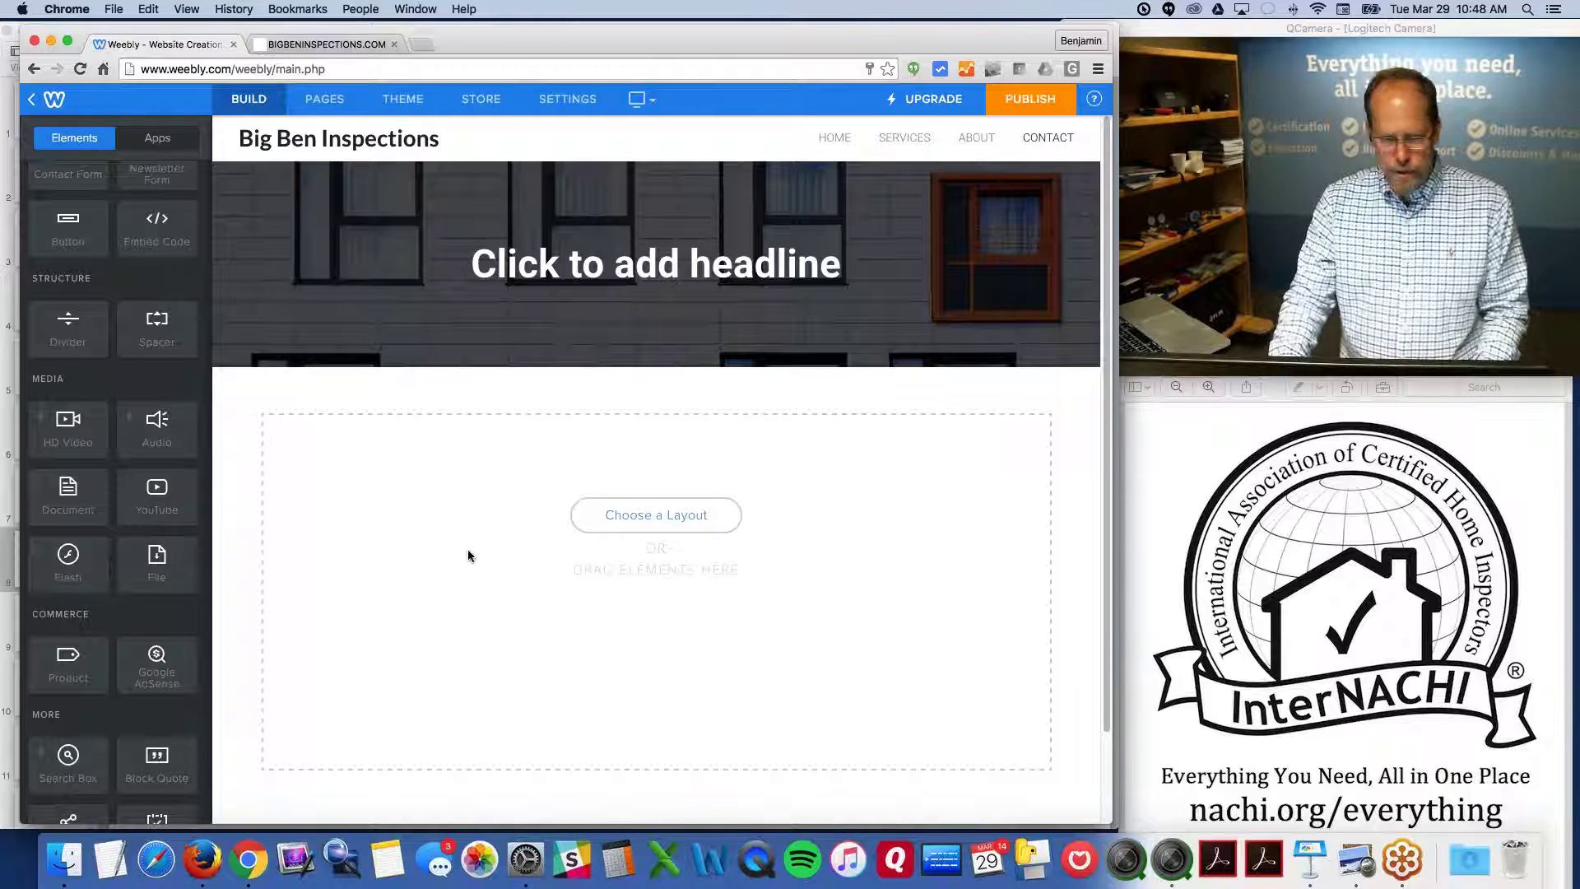
Preview the page layouts without choosing one, then close the Chrome window with the Weebly editor
click(655, 515)
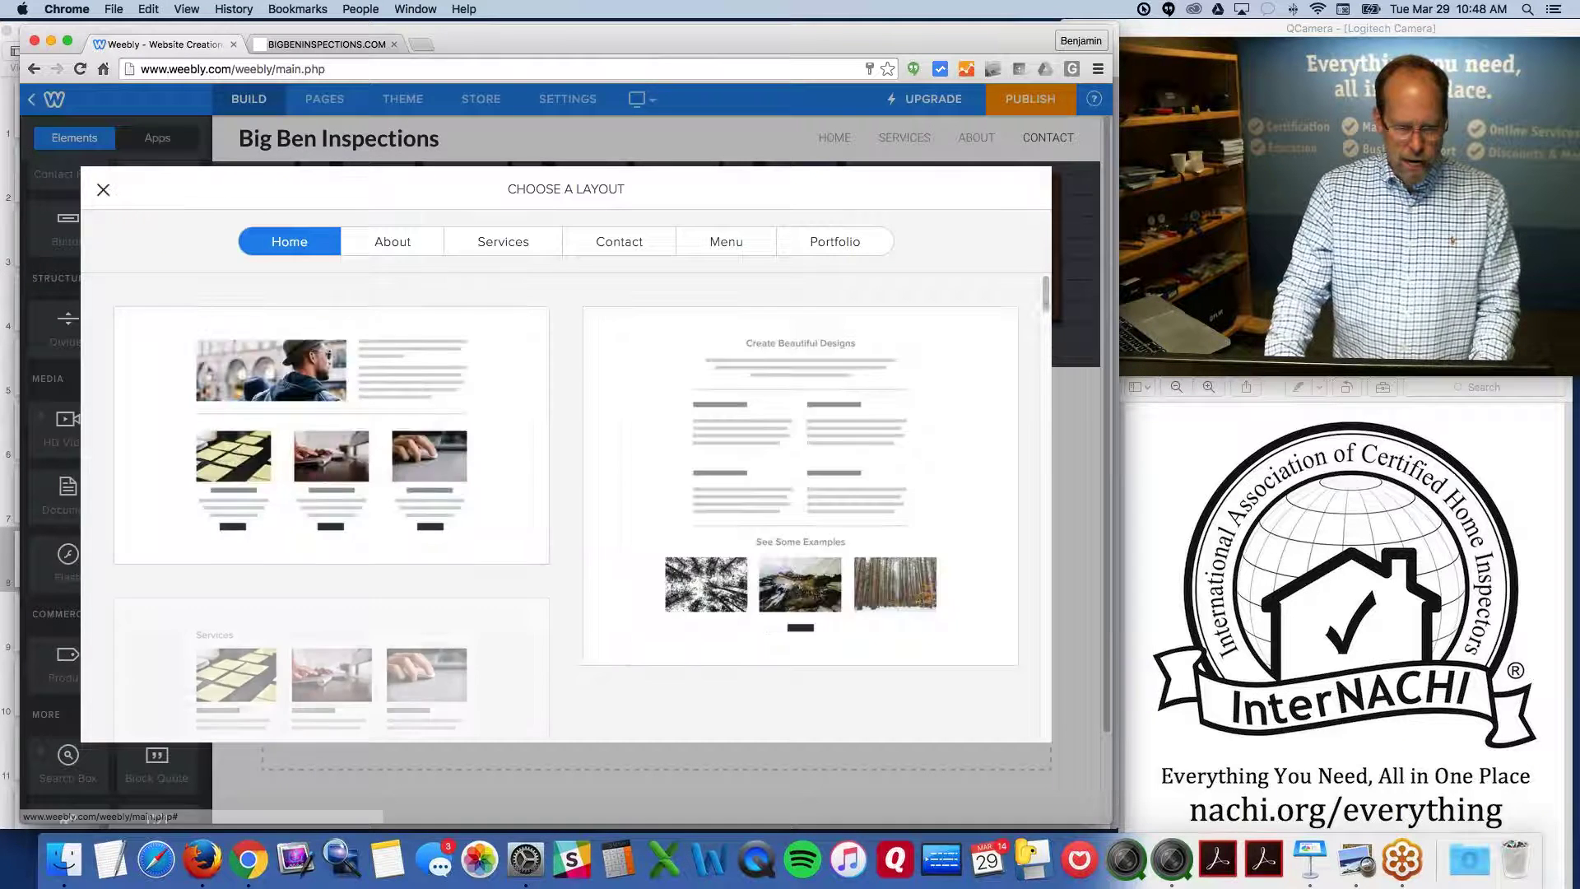
click(103, 190)
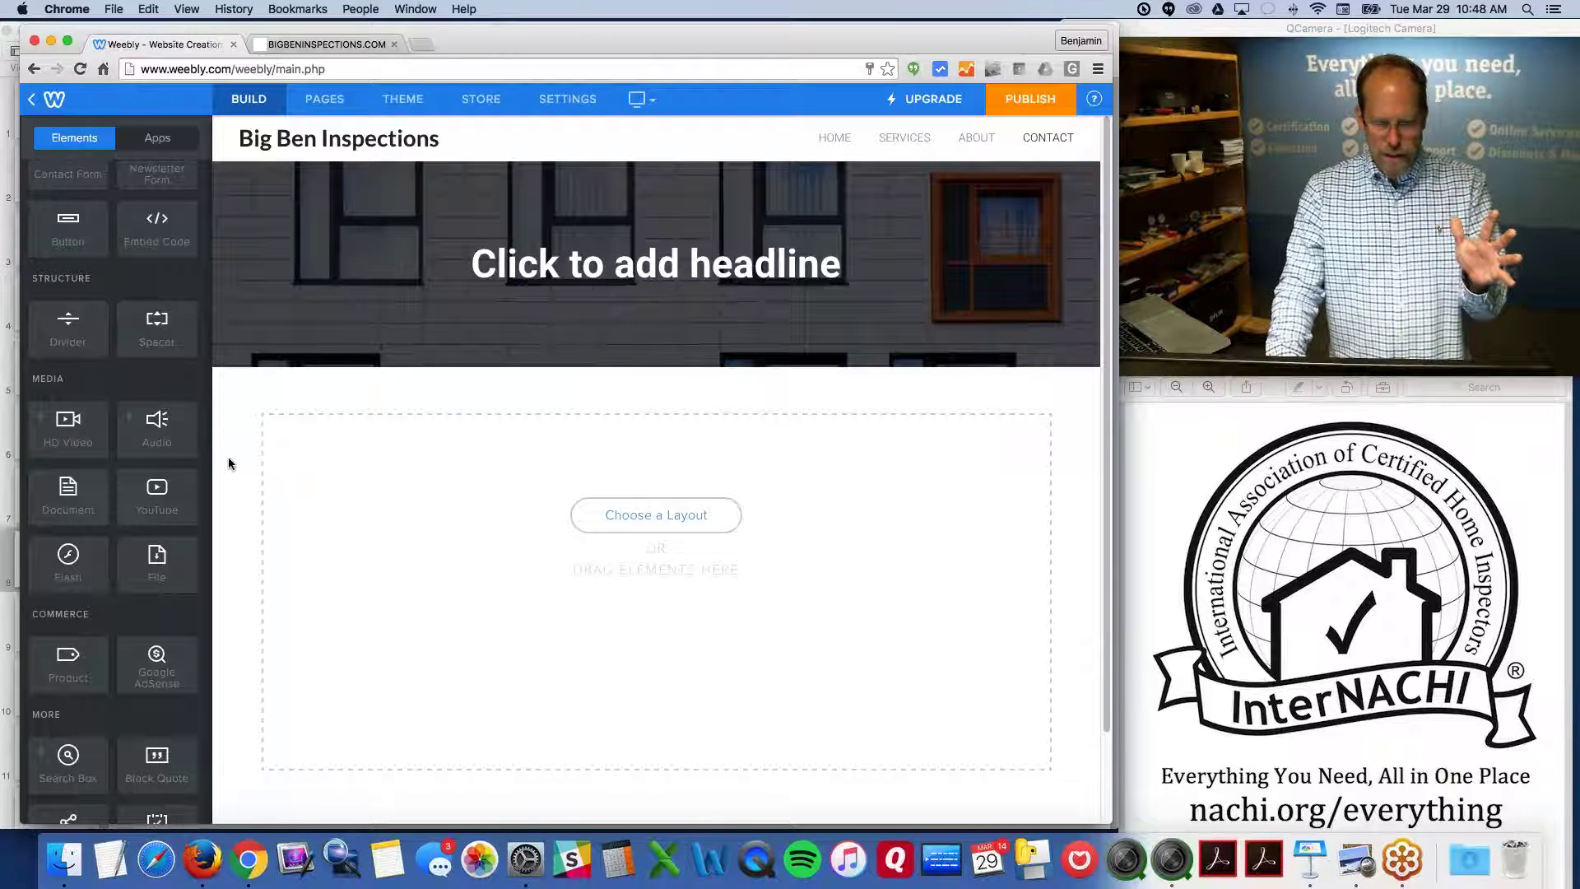
scroll(109, 271, up, 5)
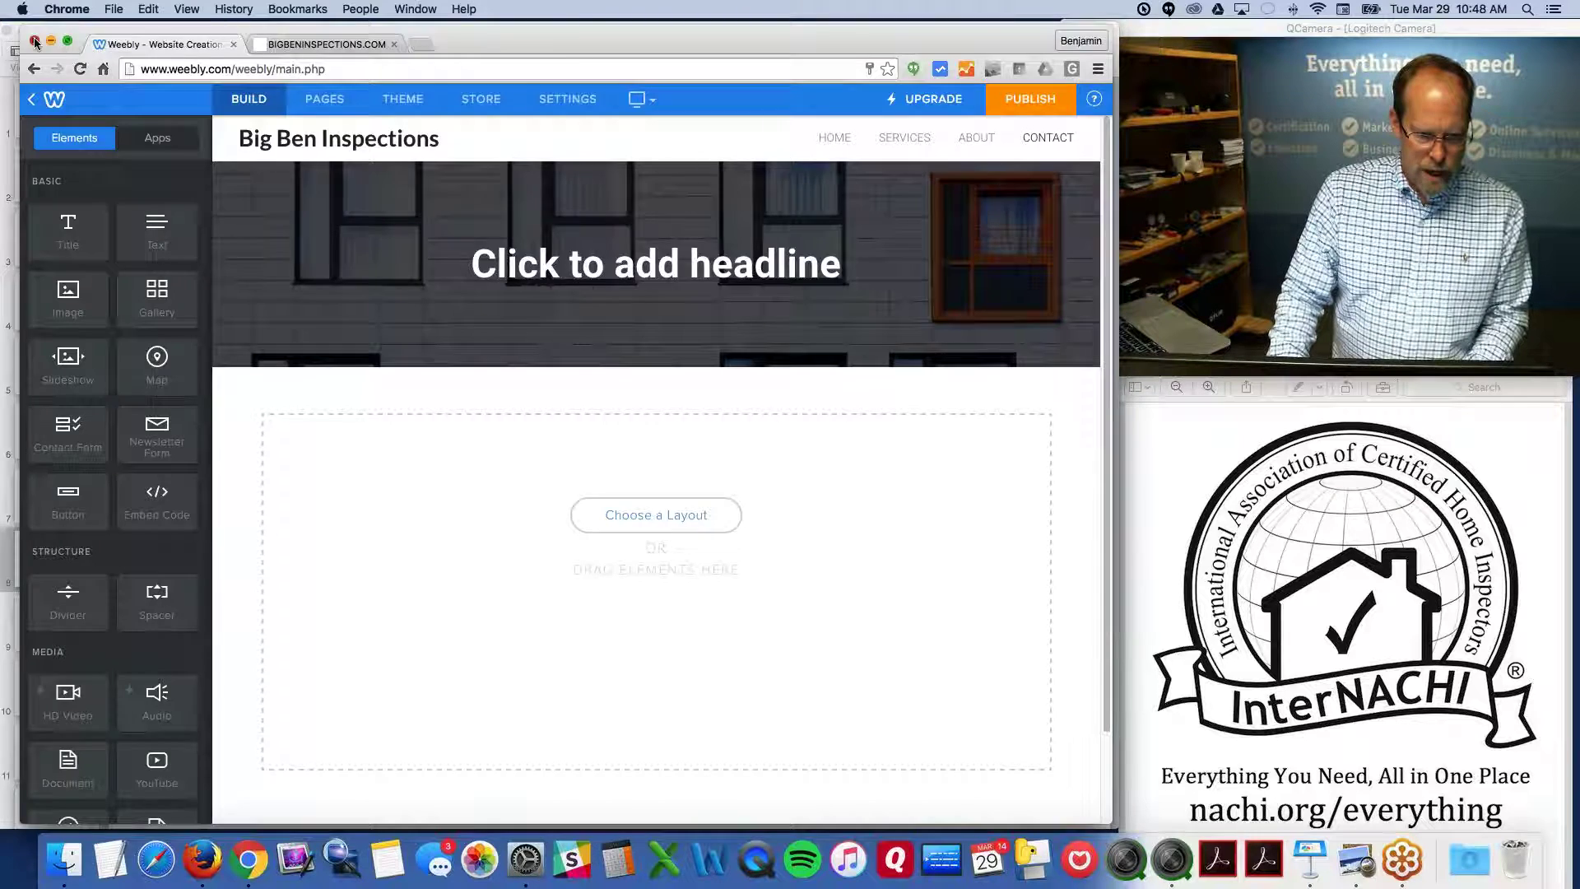
click(34, 42)
Follow slide 9's website.grader.com link into Firefox and enlarge the browser window
click(62, 545)
click(51, 607)
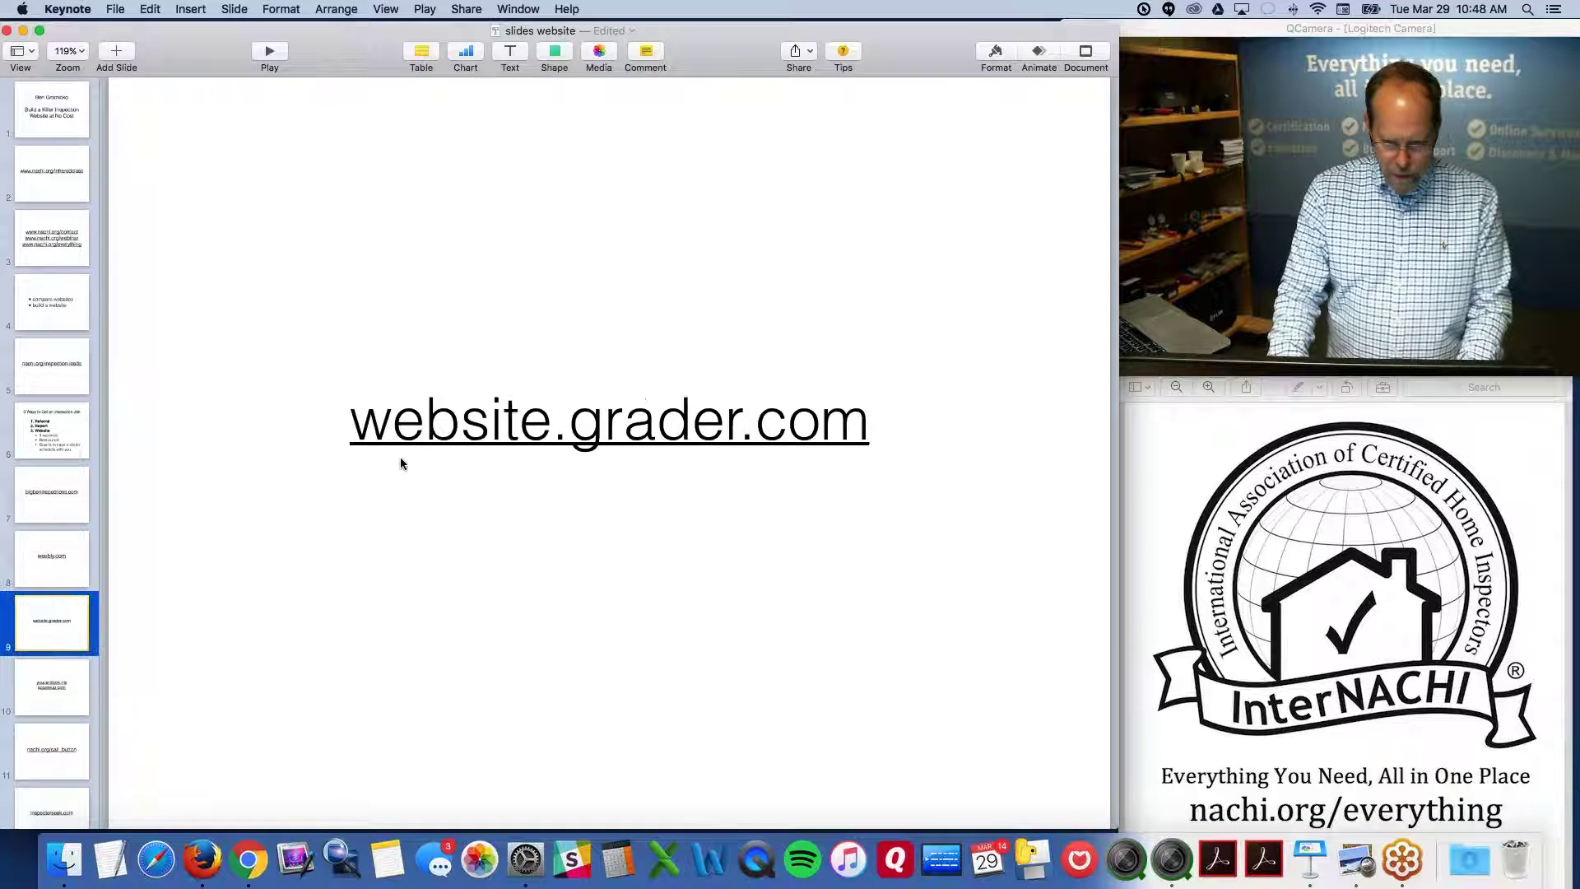
click(610, 428)
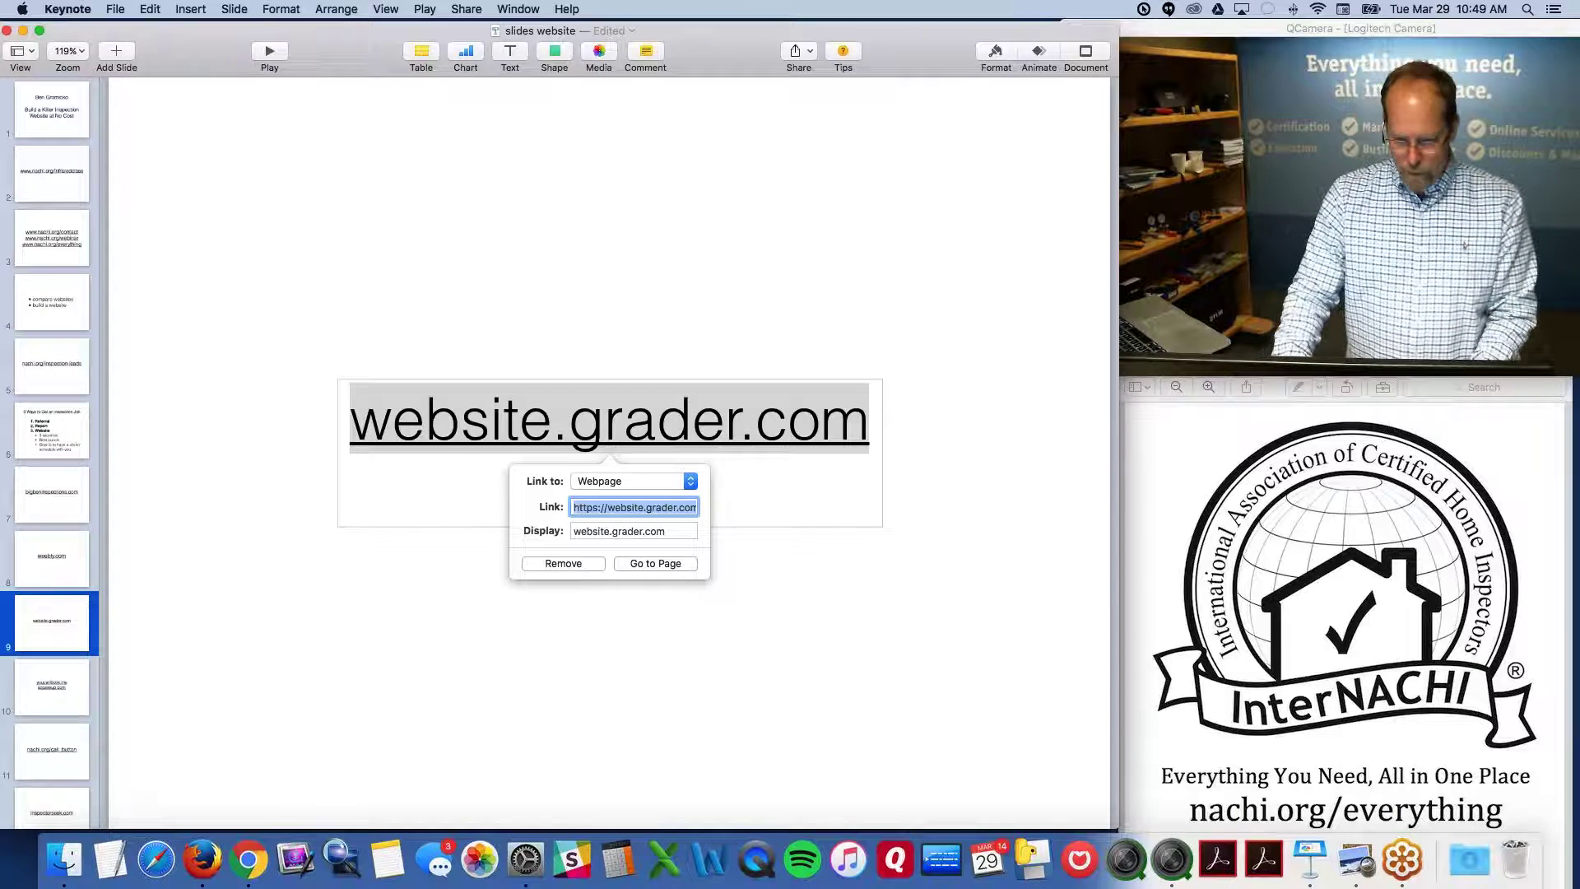
click(658, 564)
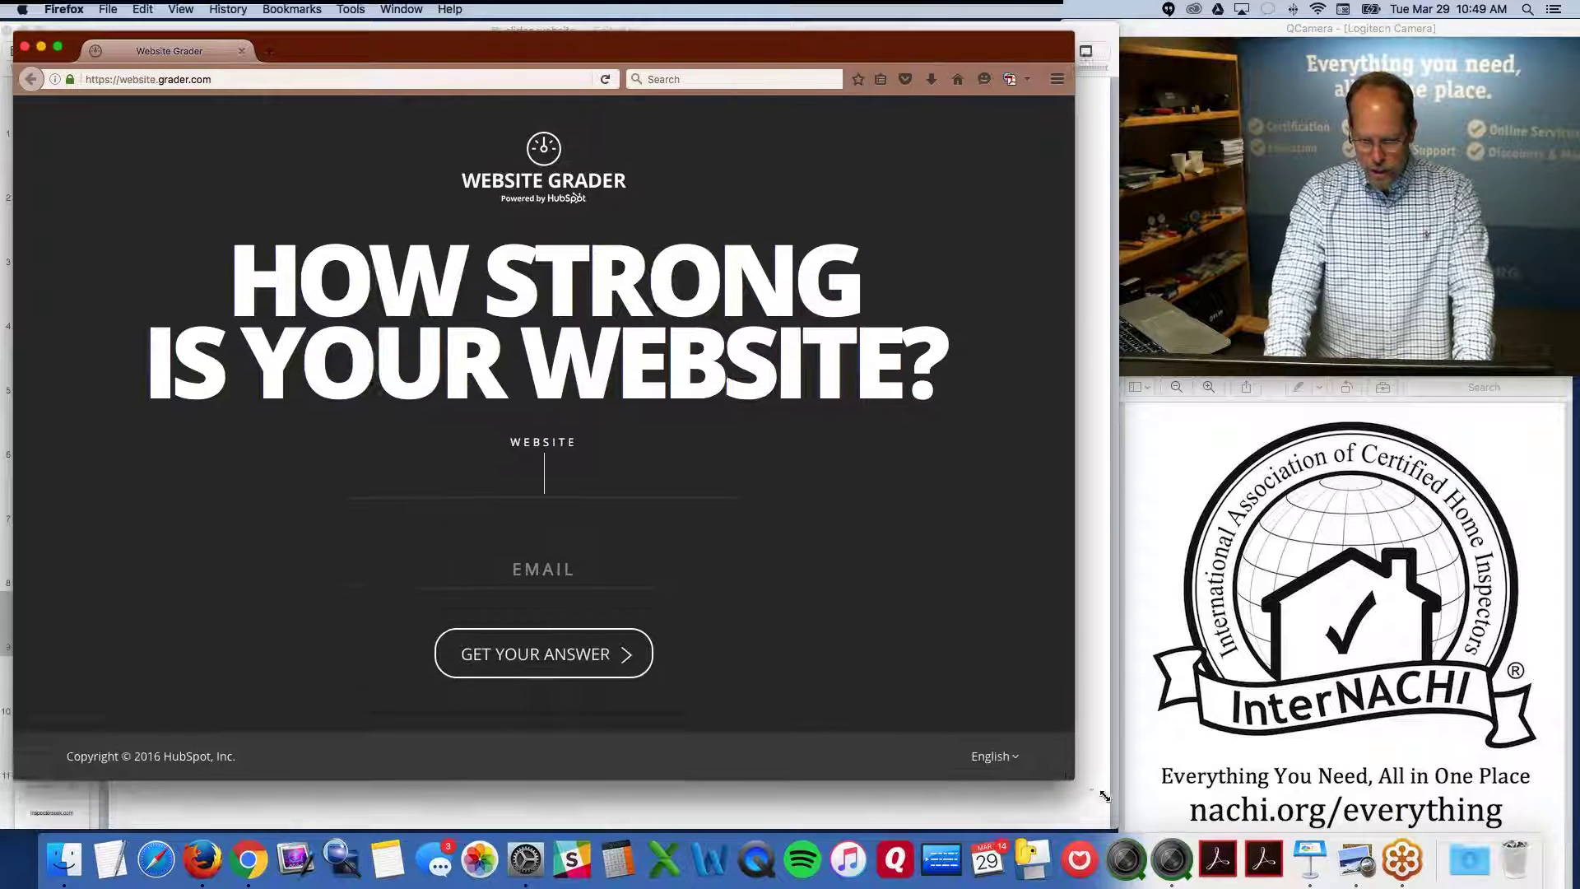
drag(1103, 796, 1118, 802)
Submit bigbeninspections.com with an email address to Website Grader, getting a score of 50
text(ww)
key(BackSpace)
key(BackSpace)
text(bigbeninspections.com)
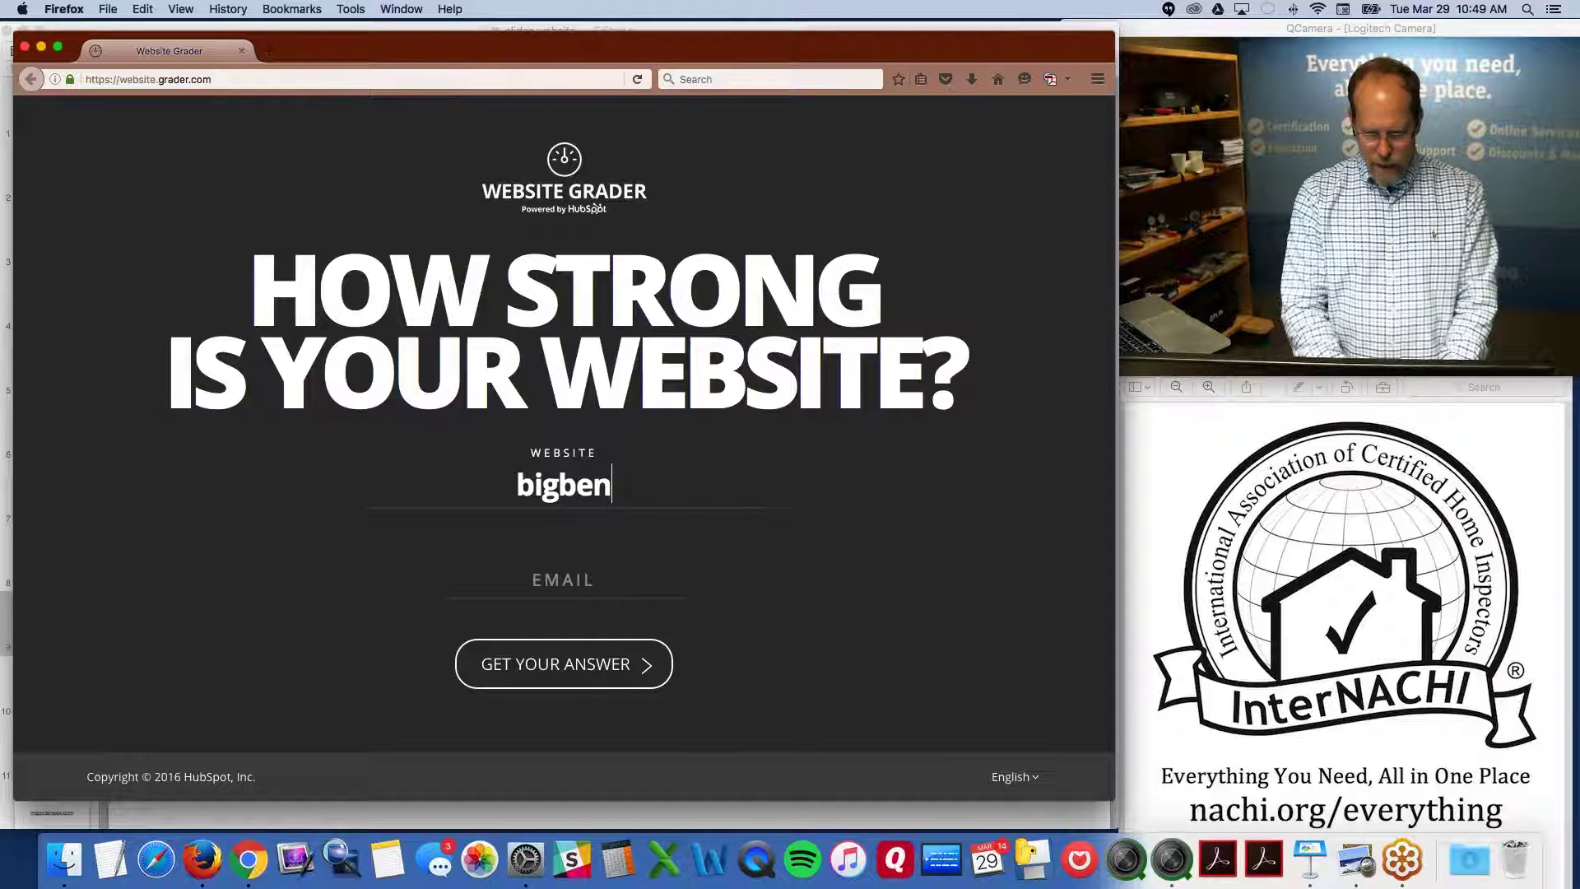
key(Tab)
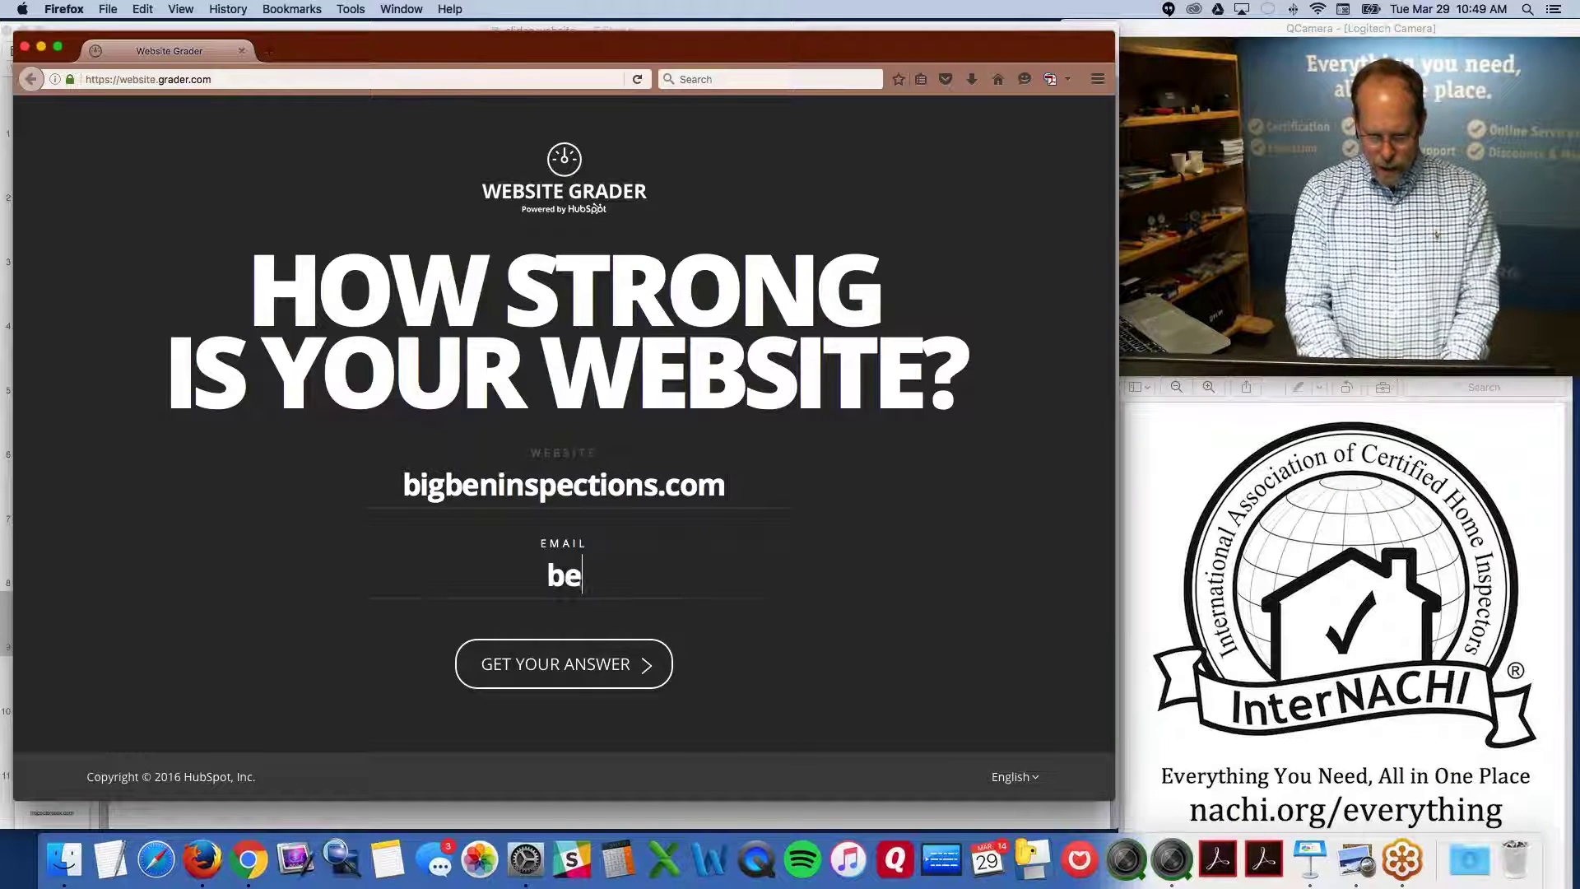
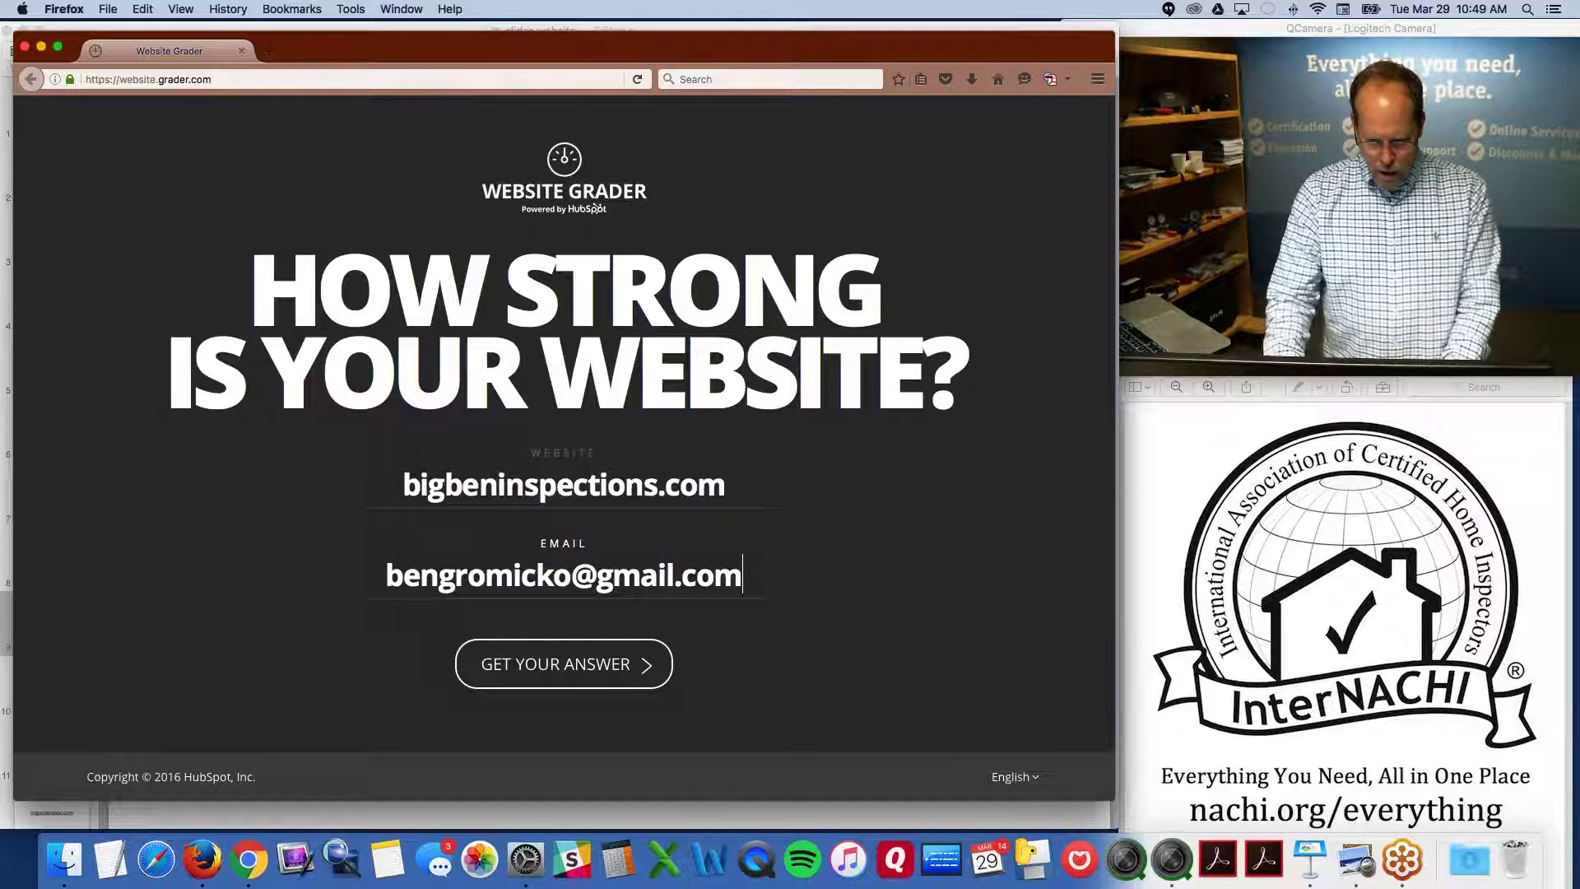
key(Return)
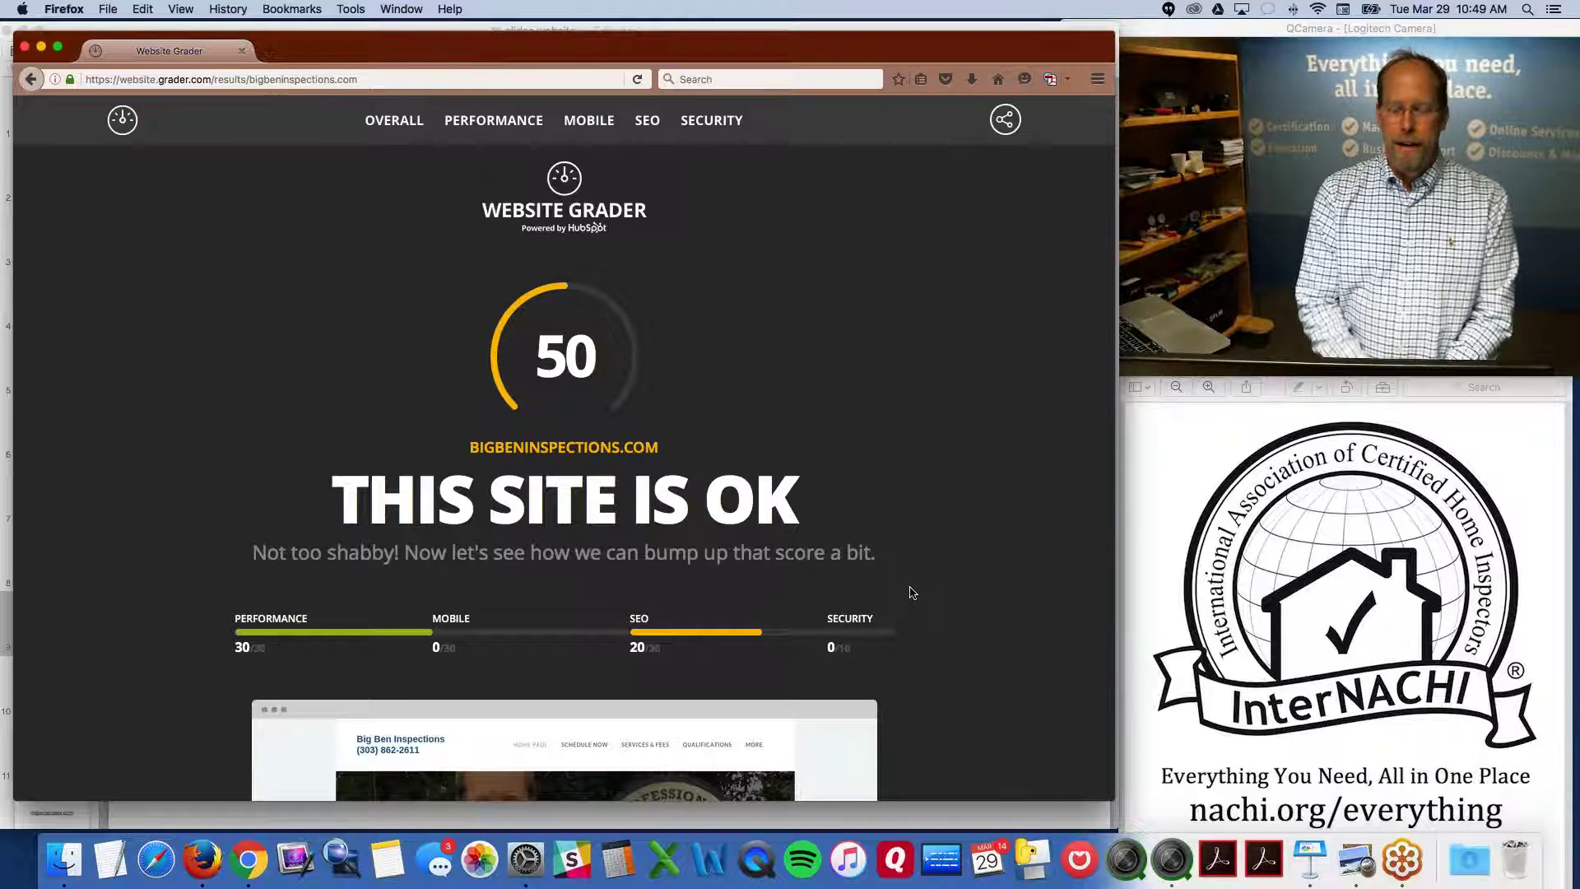
Review the breakdown: Performance 30, Mobile 0, SEO 20, Security 0
scroll(901, 516, down, 5)
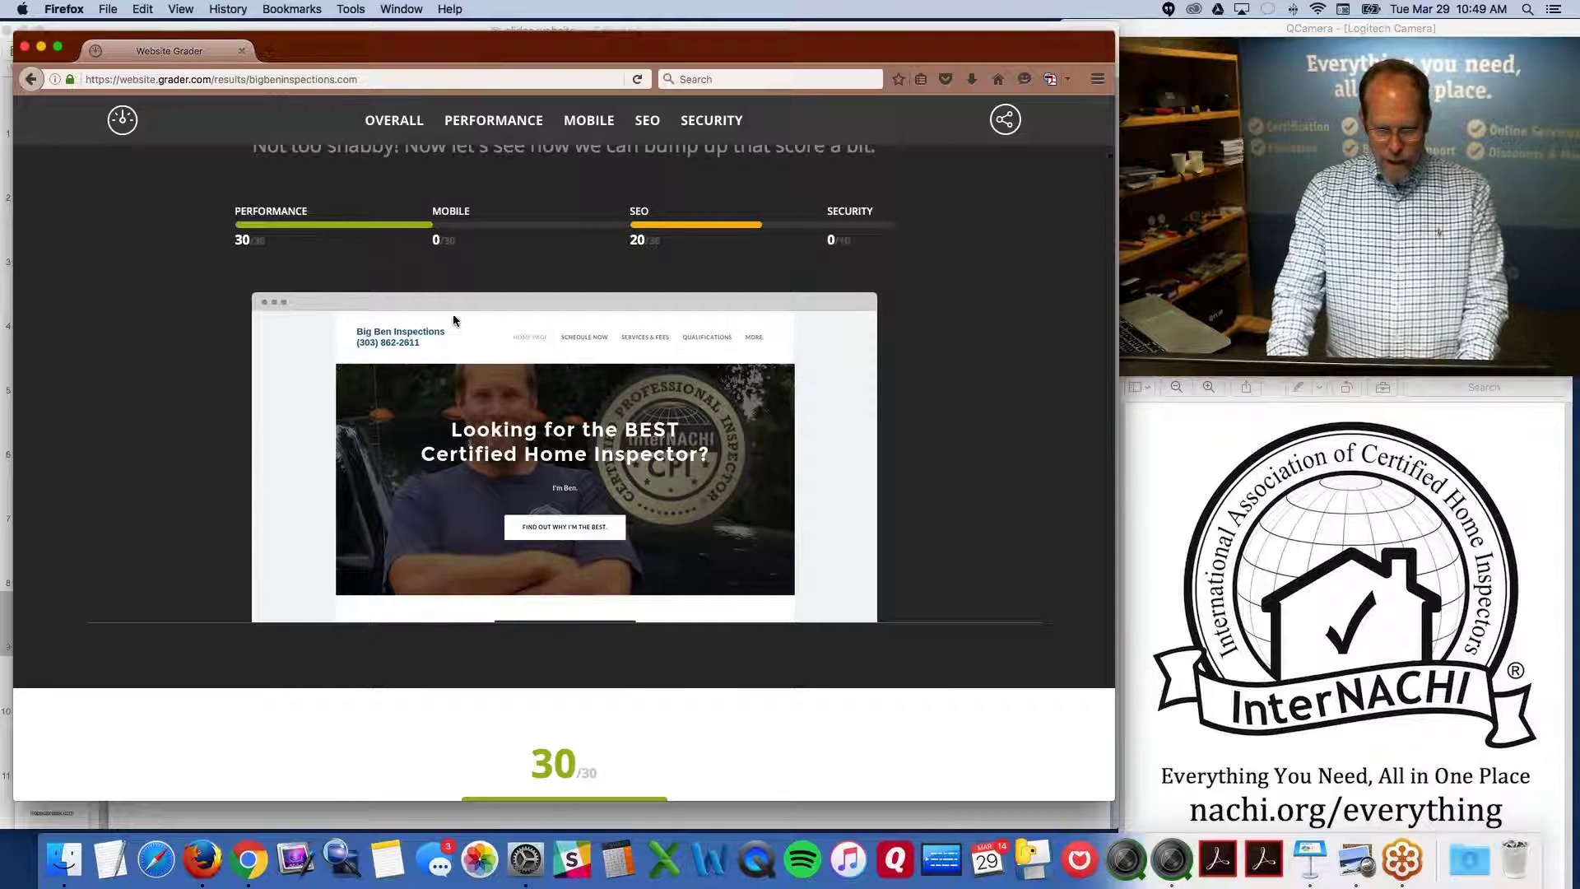
scroll(465, 240, up, 1)
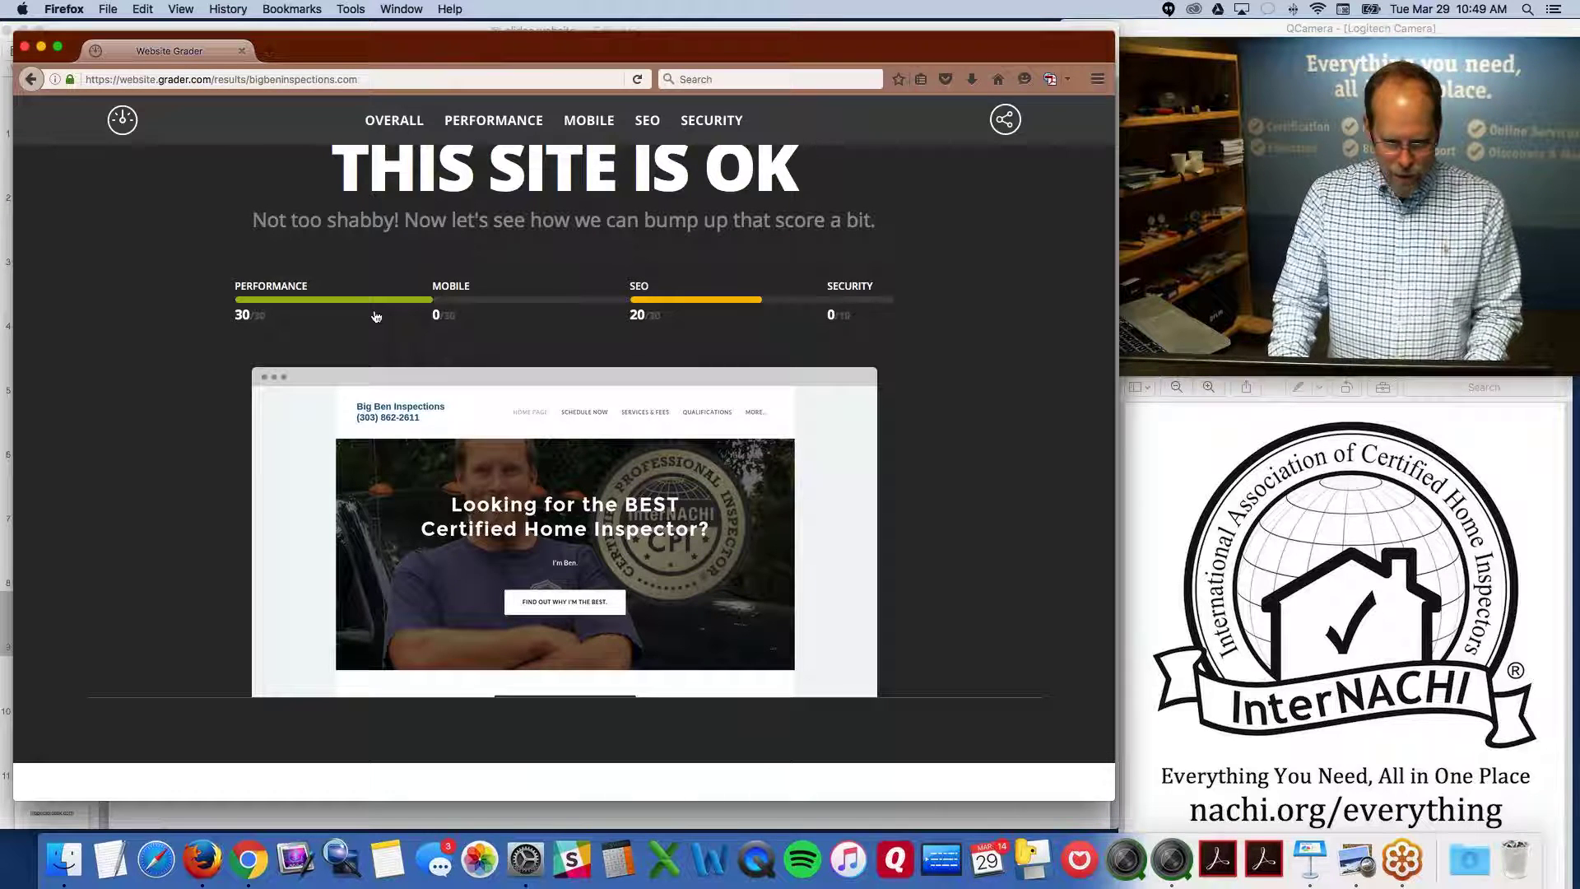
Close the Website Grader window and check slide 10's youcanbook.me link, undoing the accidental change
click(31, 80)
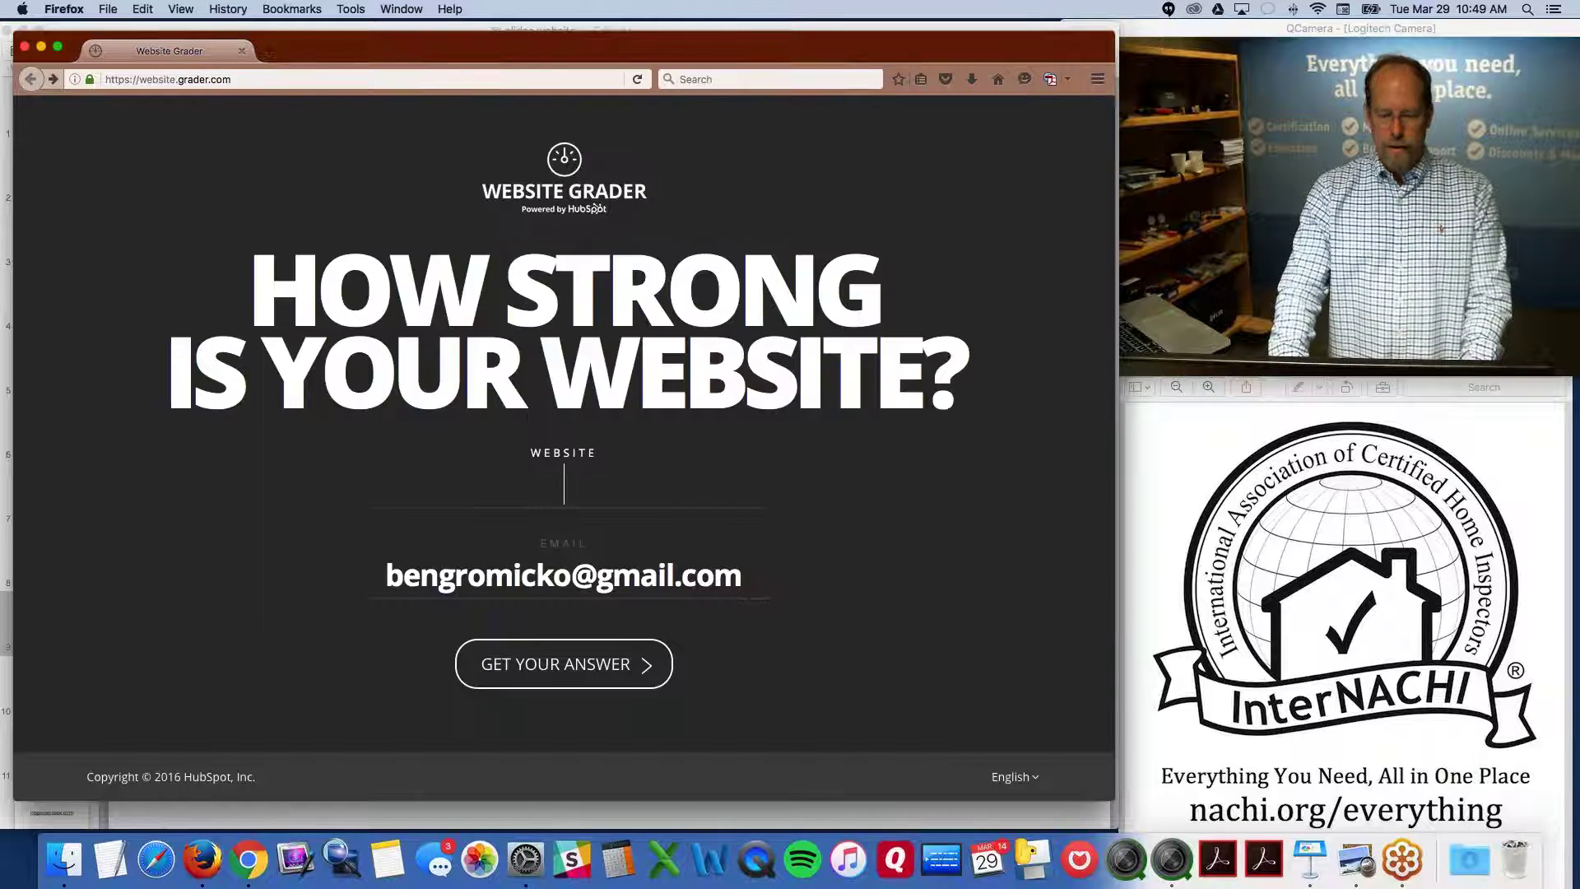
click(25, 46)
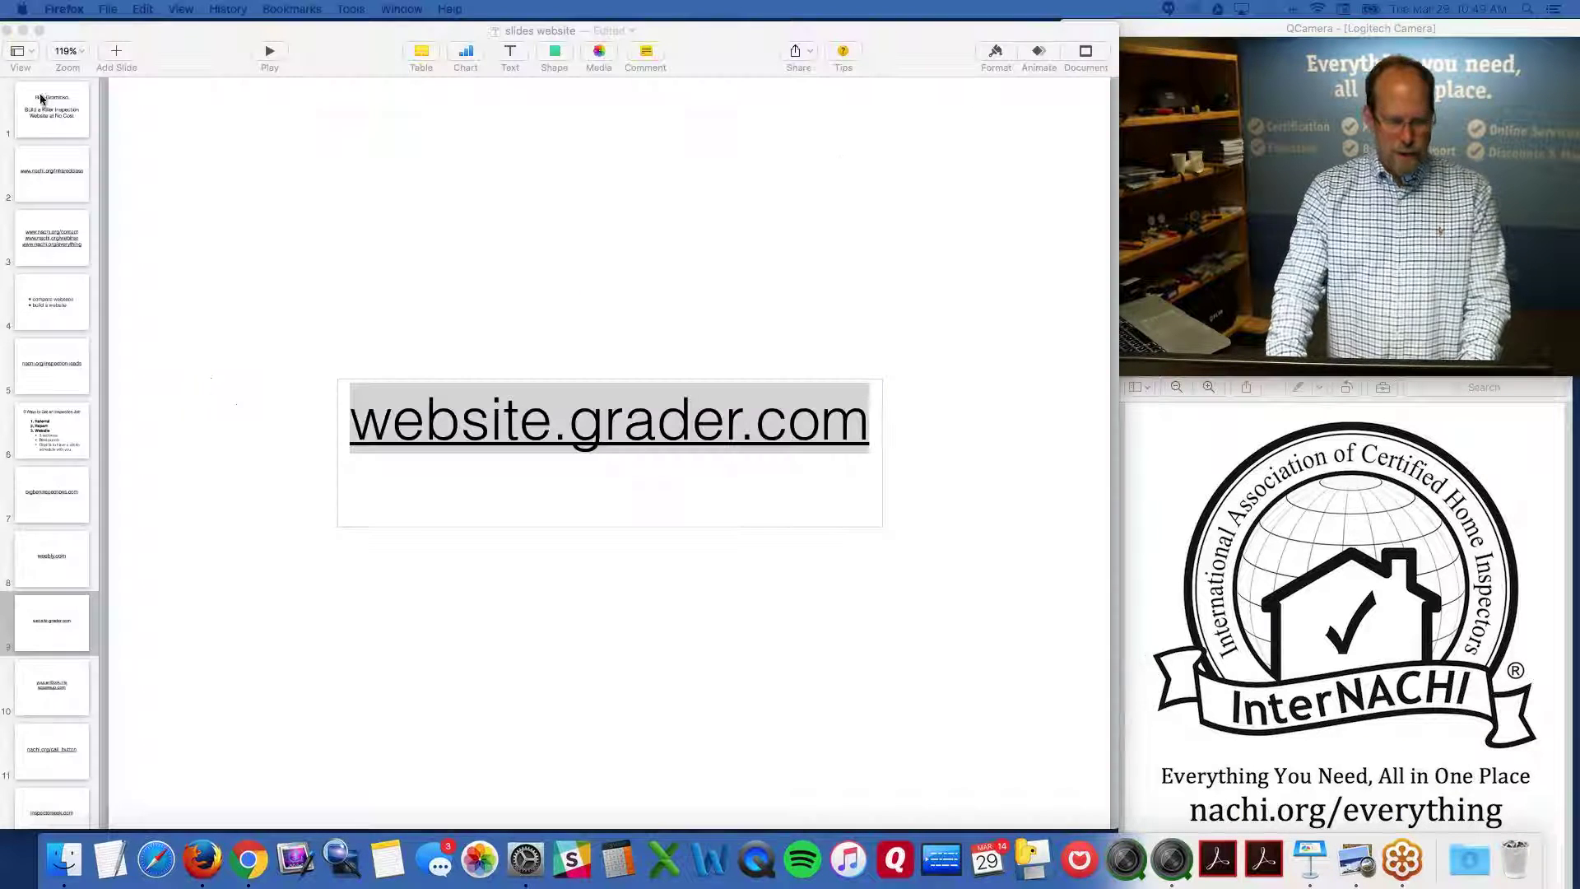
click(52, 689)
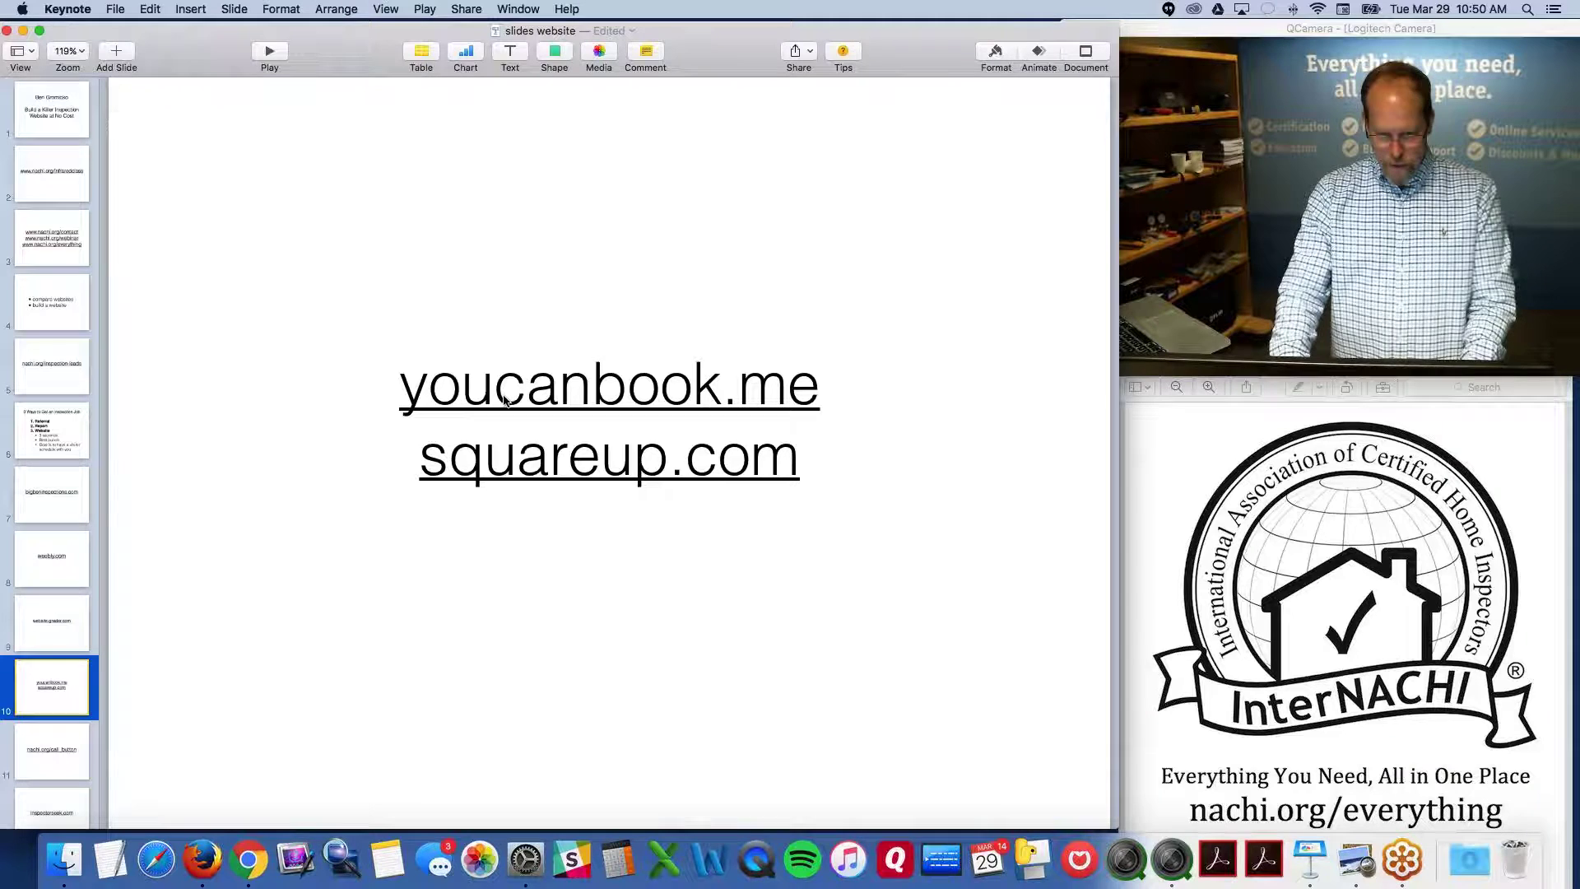
click(504, 400)
click(598, 312)
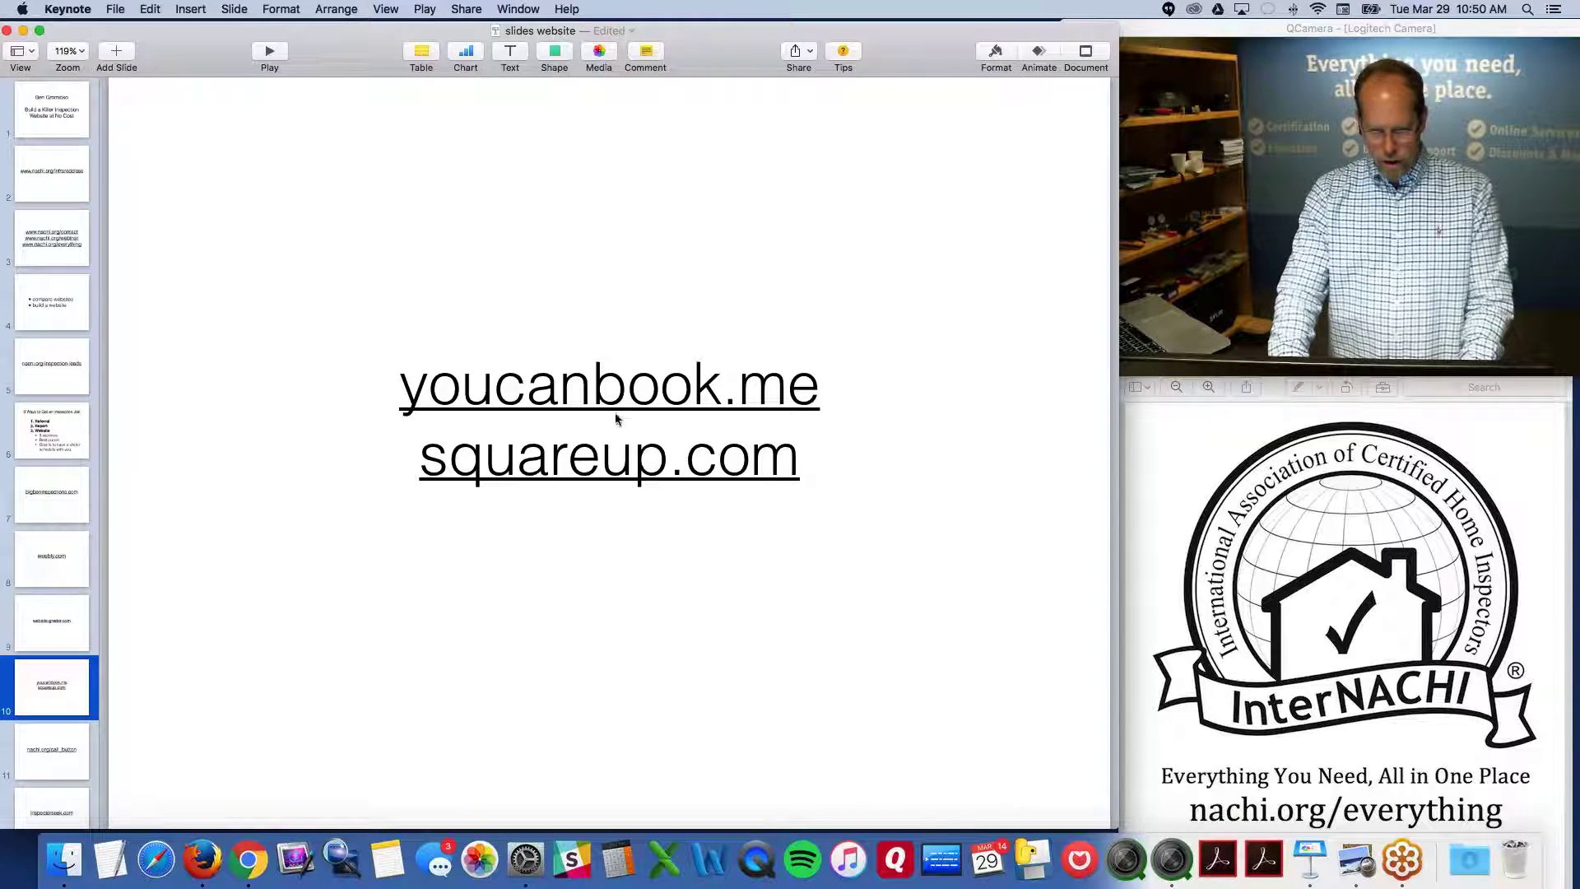
key(super+z)
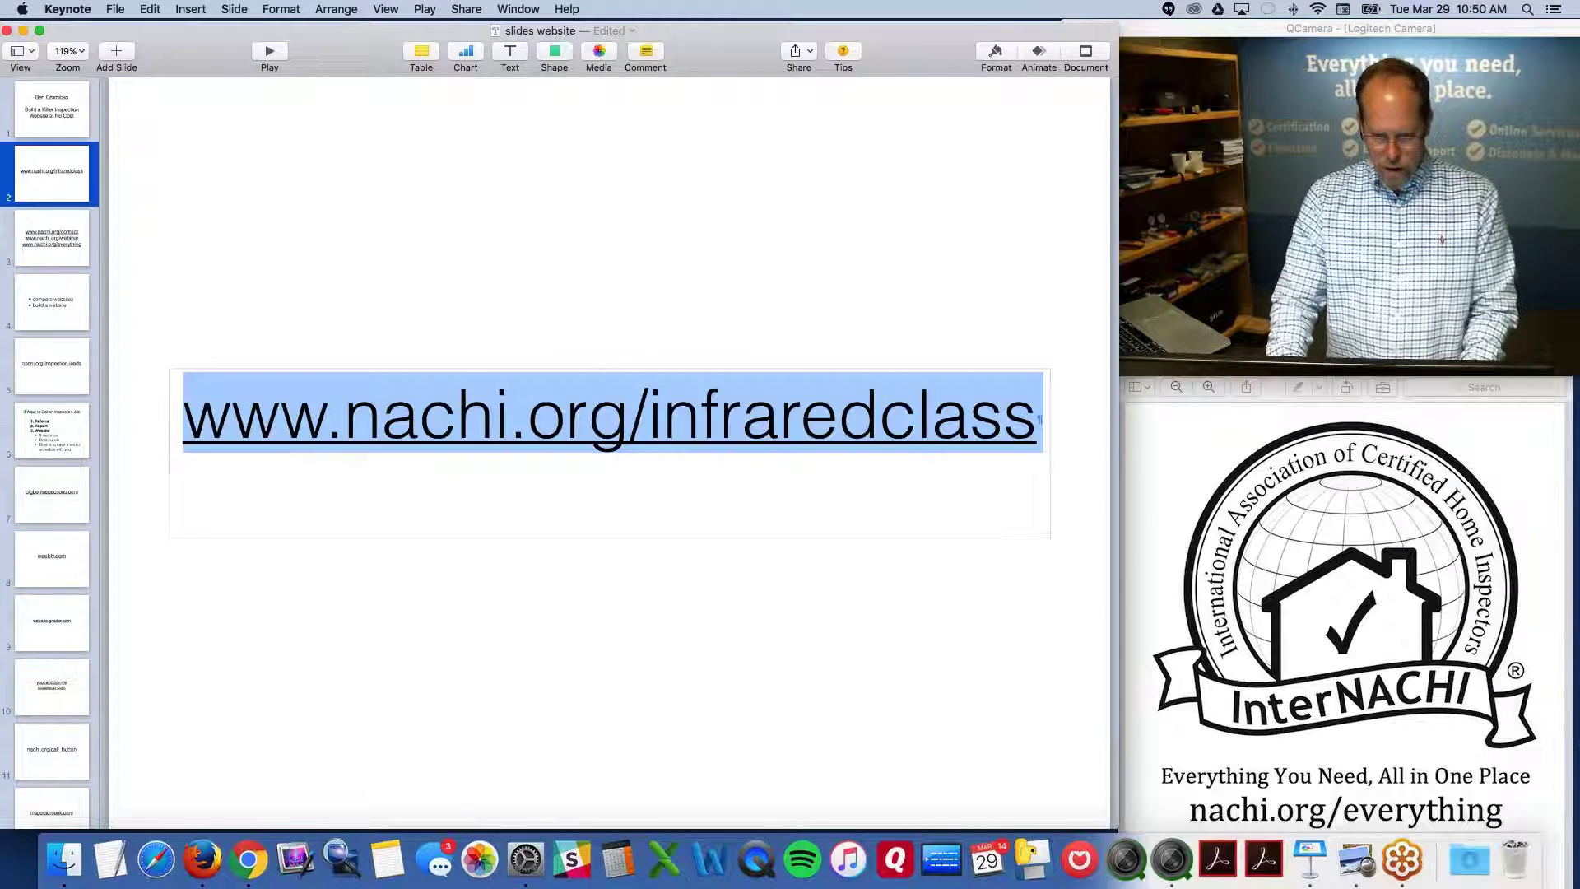
click(380, 313)
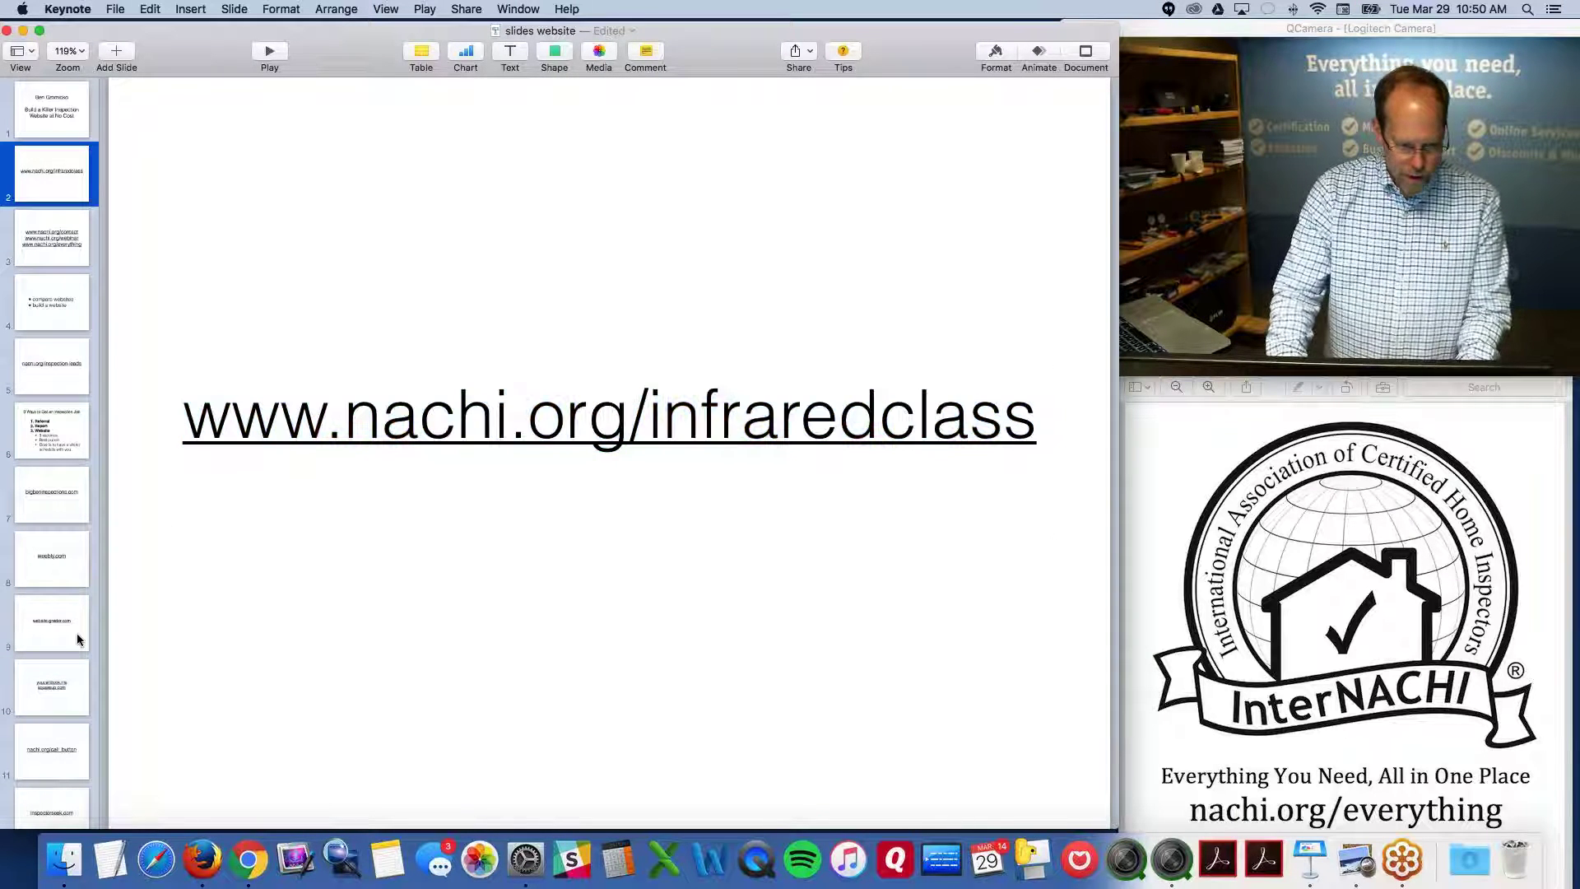
click(57, 687)
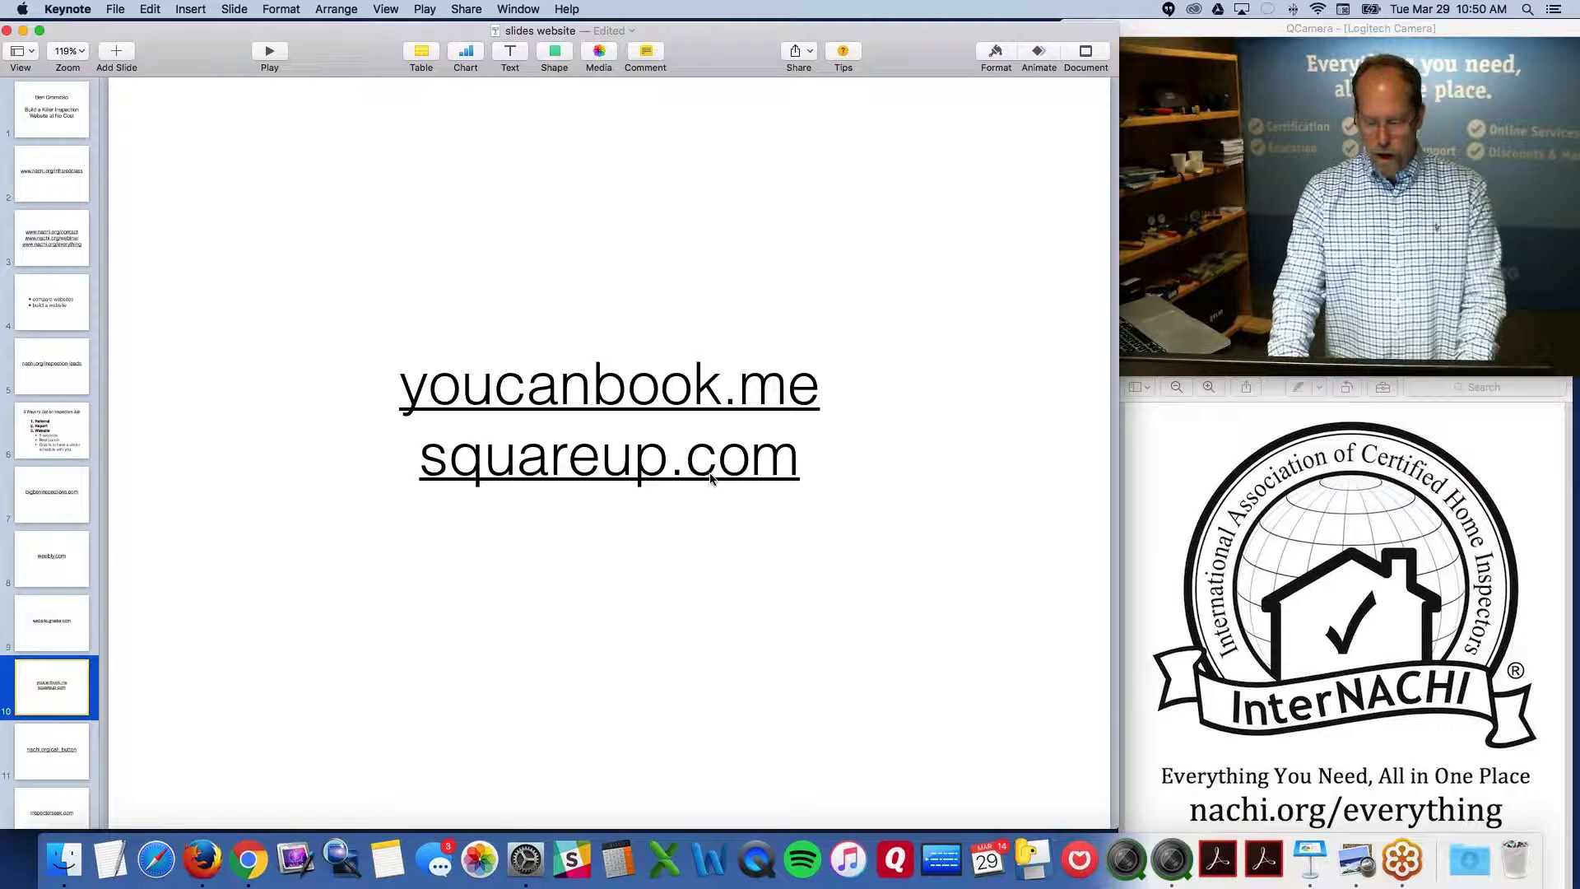
Move through slide 11 to slide 12 and open the inspectorseek.com link settings
scroll(52, 658, down, 3)
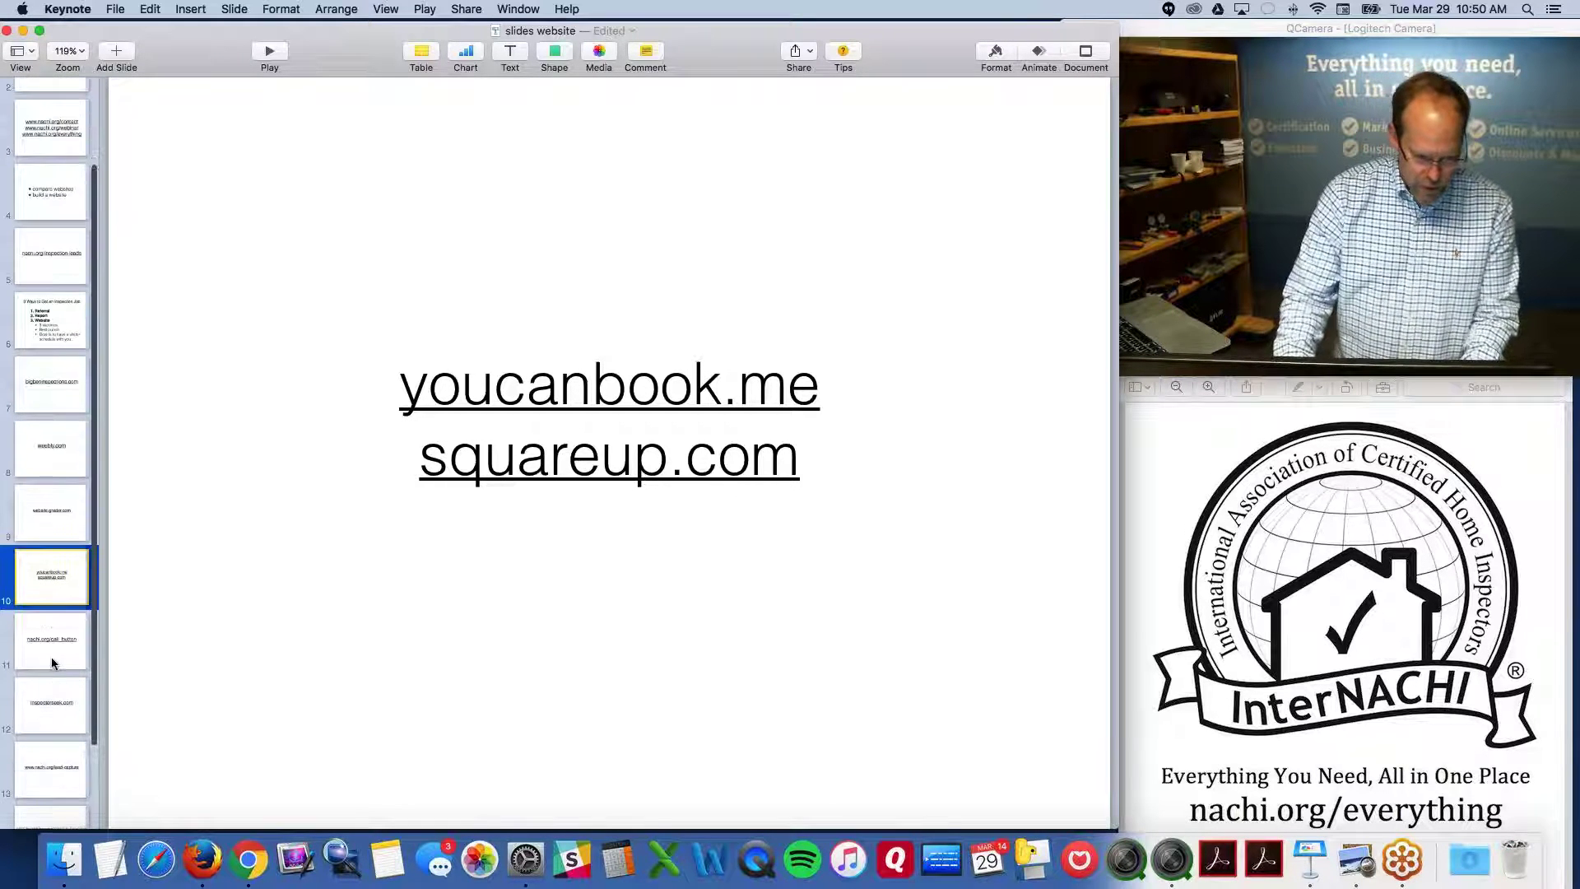
click(52, 663)
scroll(52, 657, down, 2)
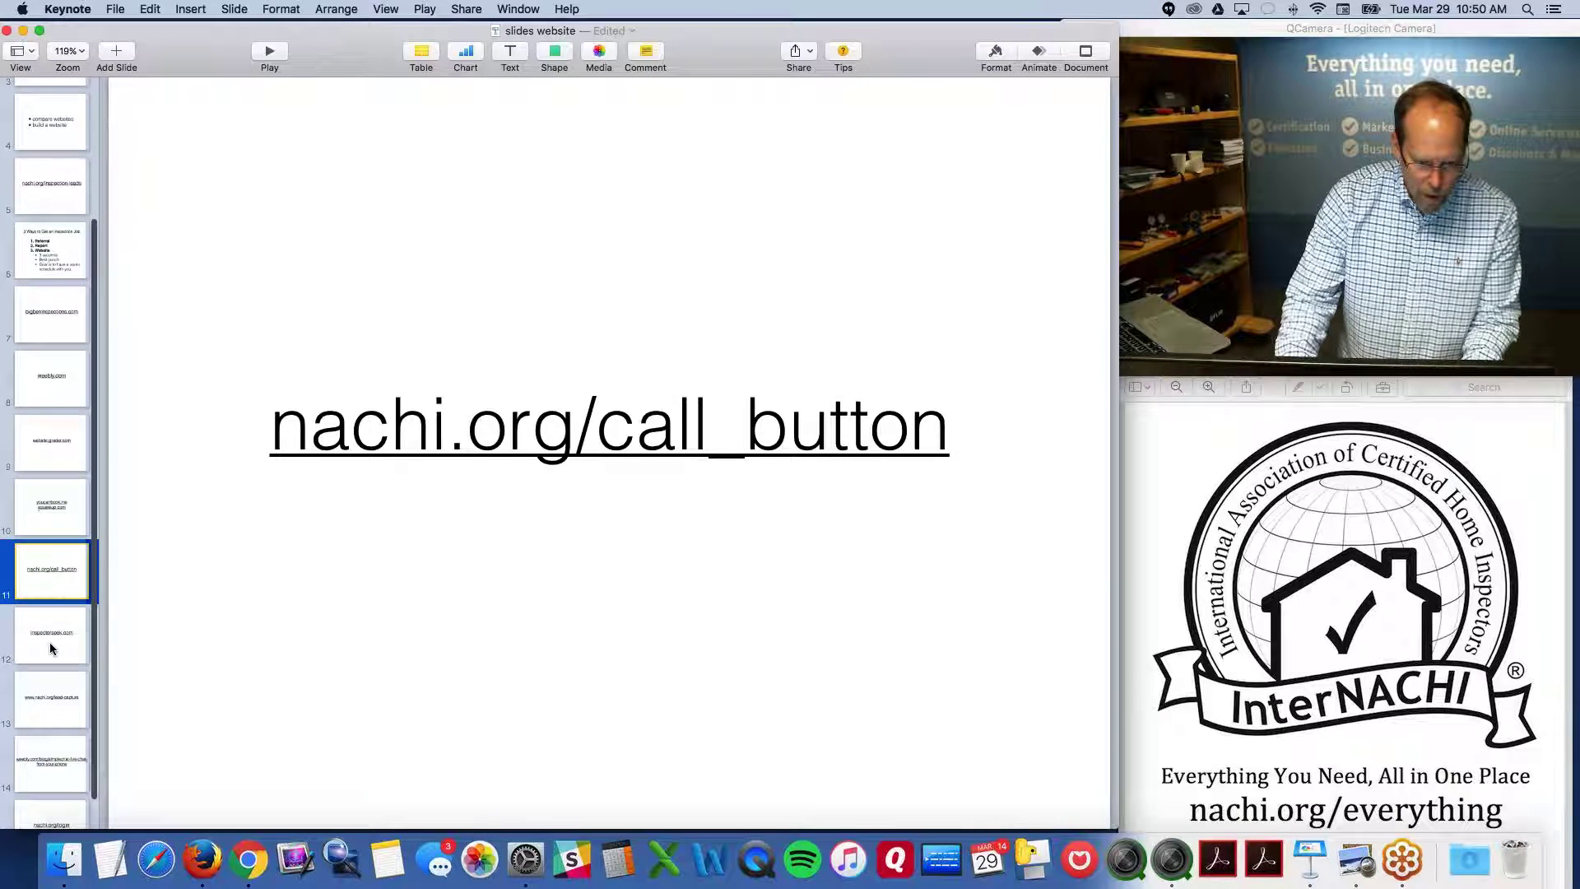
click(50, 648)
scroll(49, 641, down, 1)
click(576, 473)
click(576, 473)
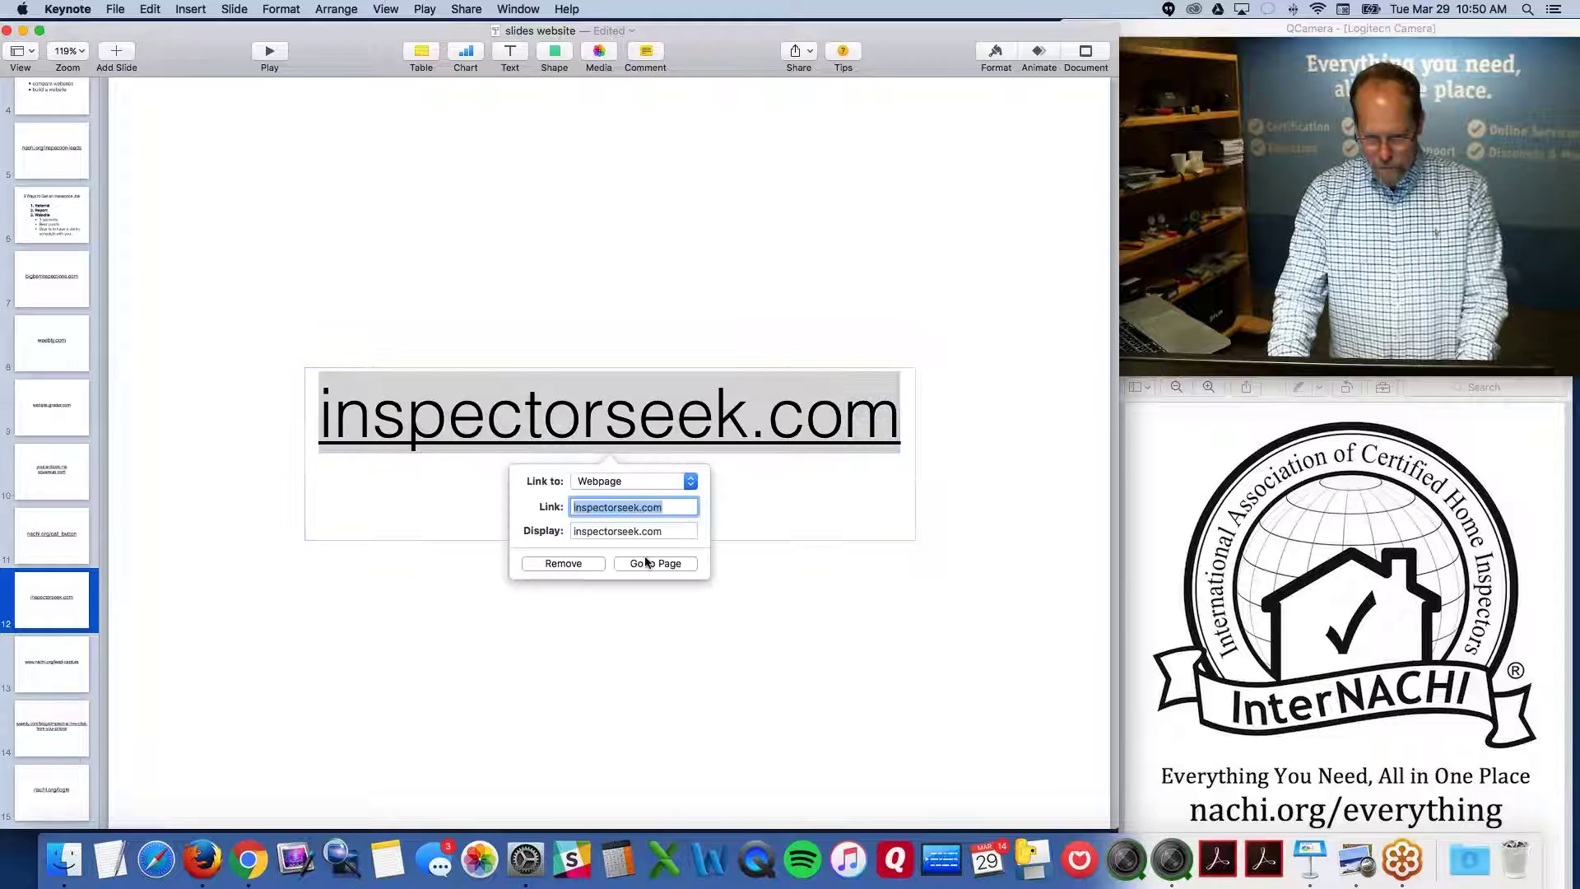
Open inspectorseek.com, search postal code 48103, and zoom in to scroll the Ann Arbor results
click(655, 560)
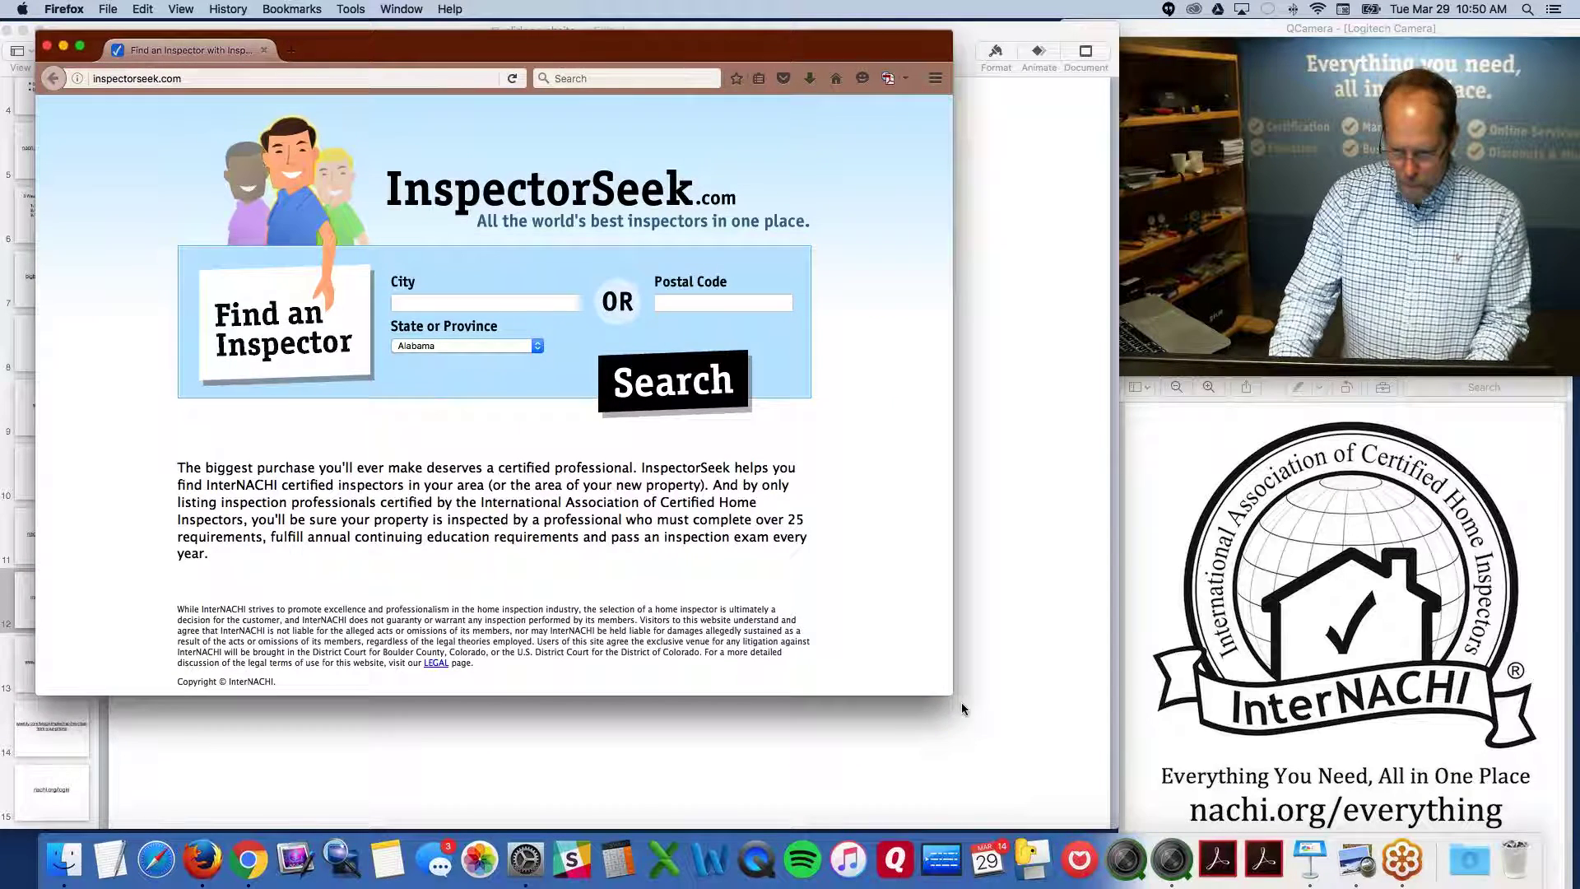
drag(963, 708, 1207, 843)
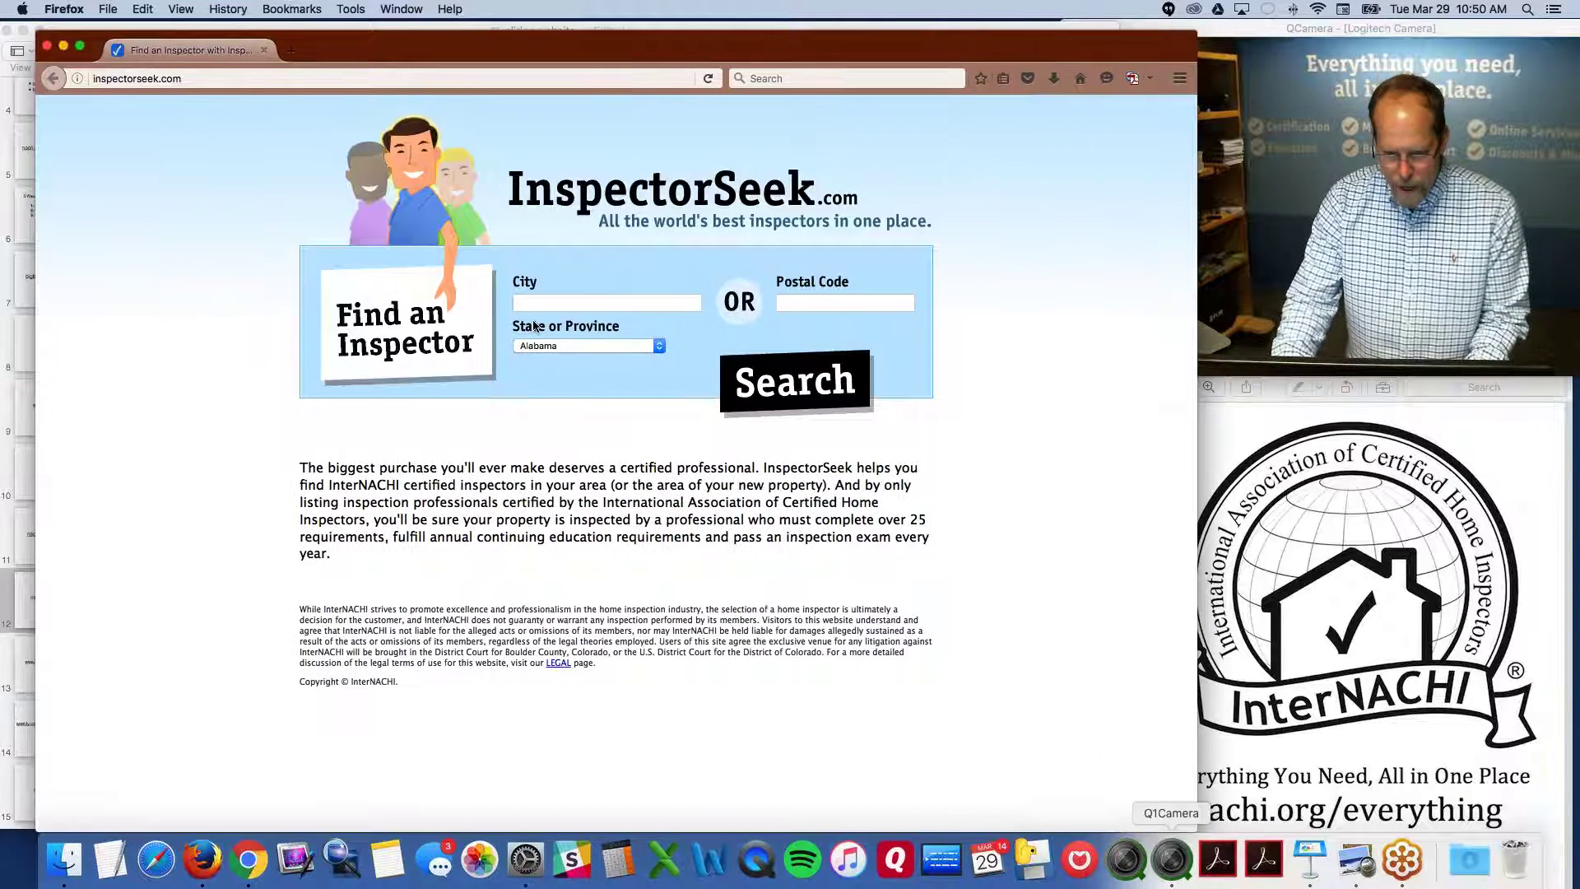
click(807, 302)
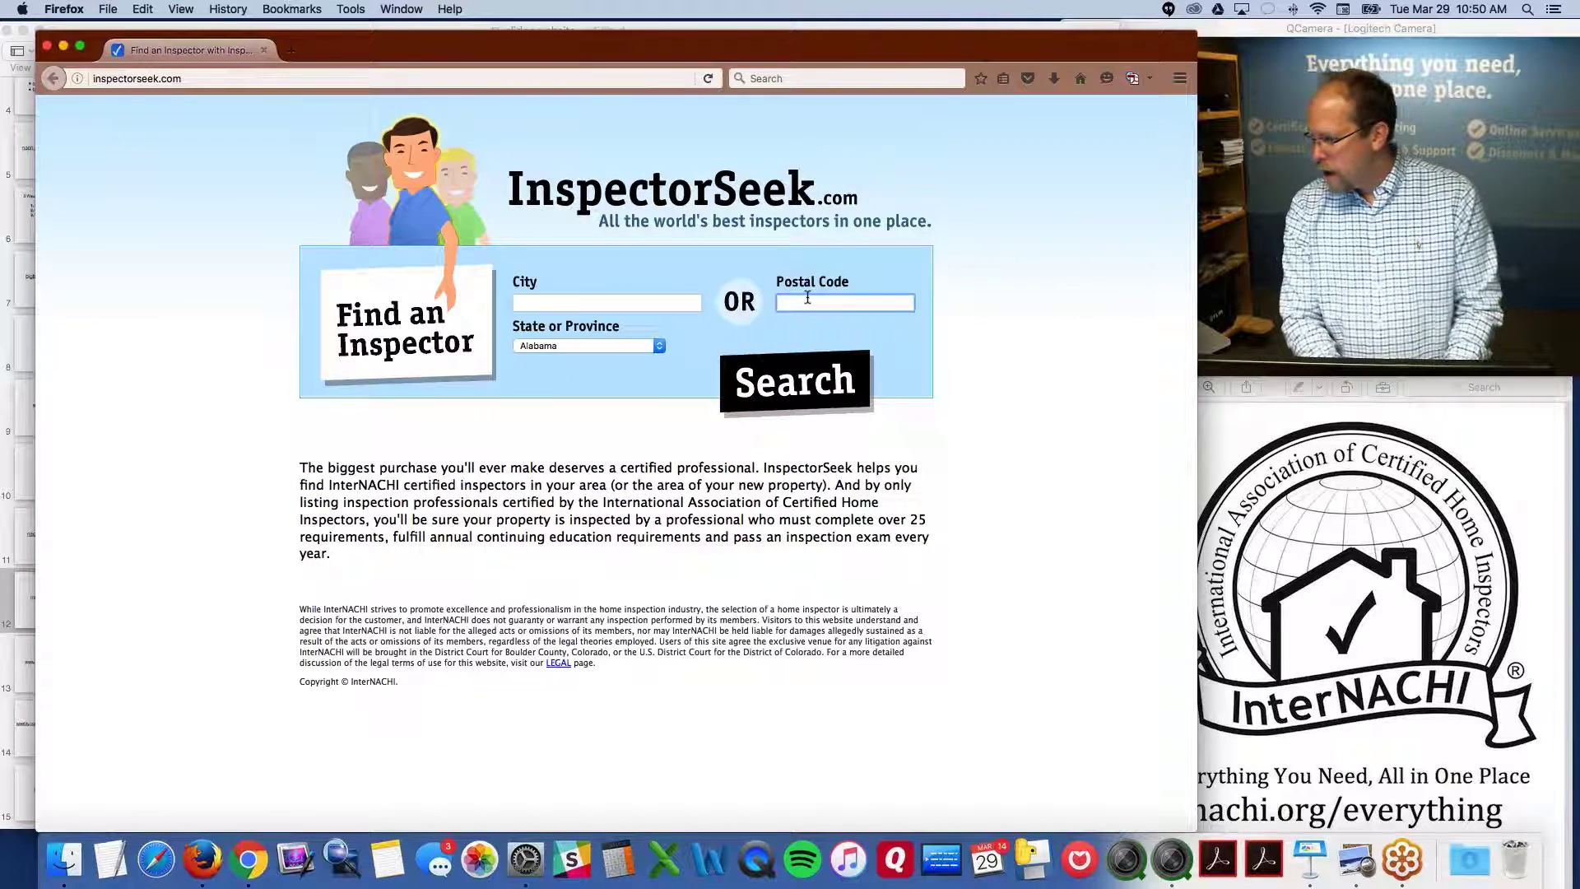
text(48103)
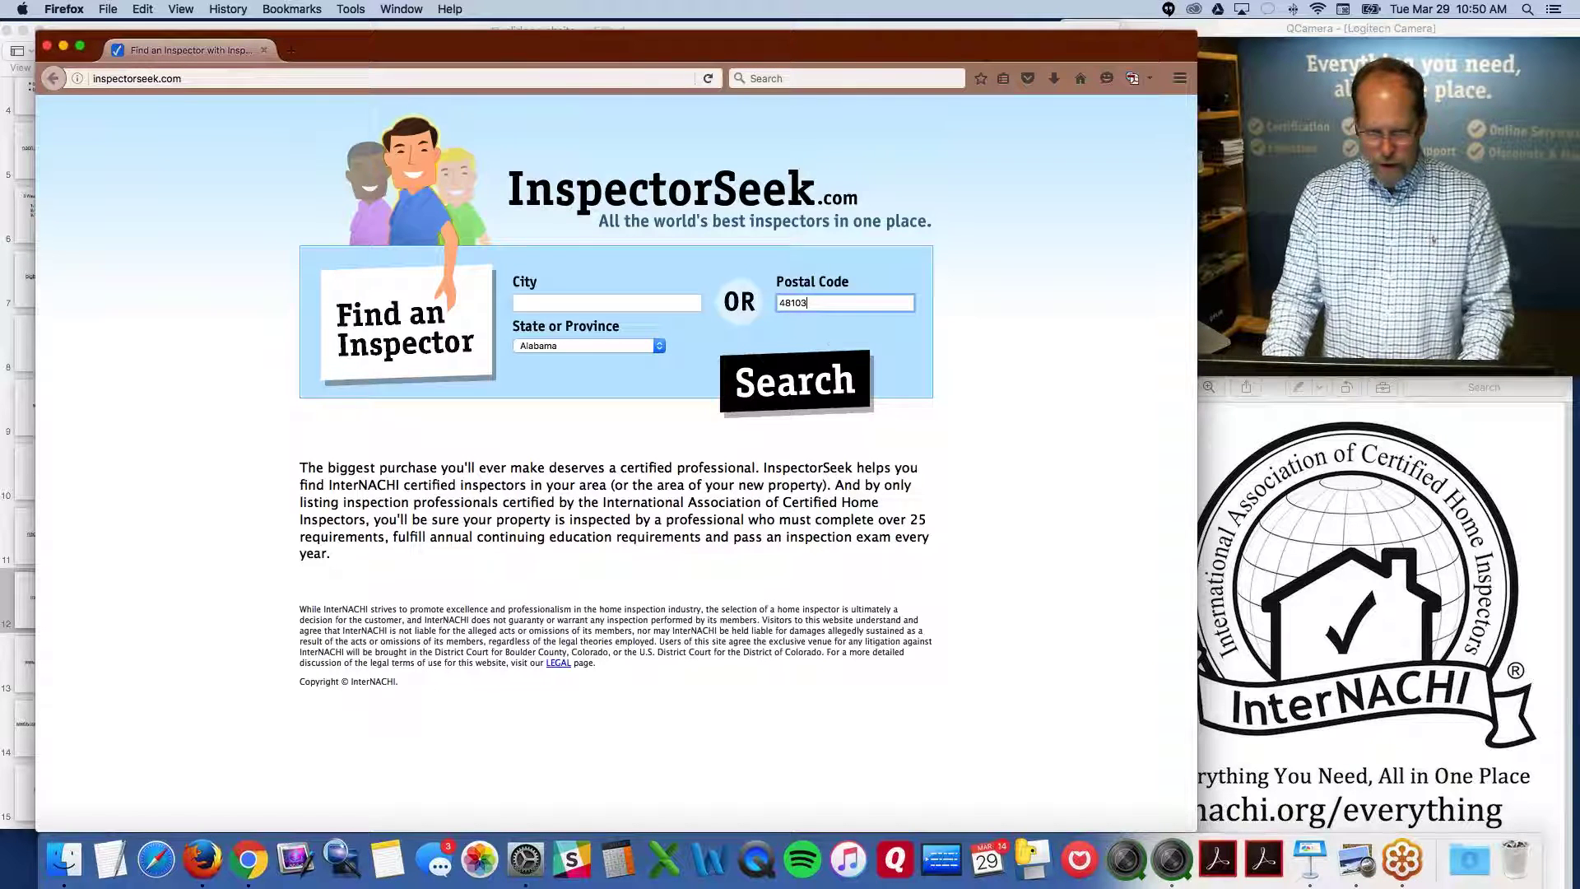
click(818, 385)
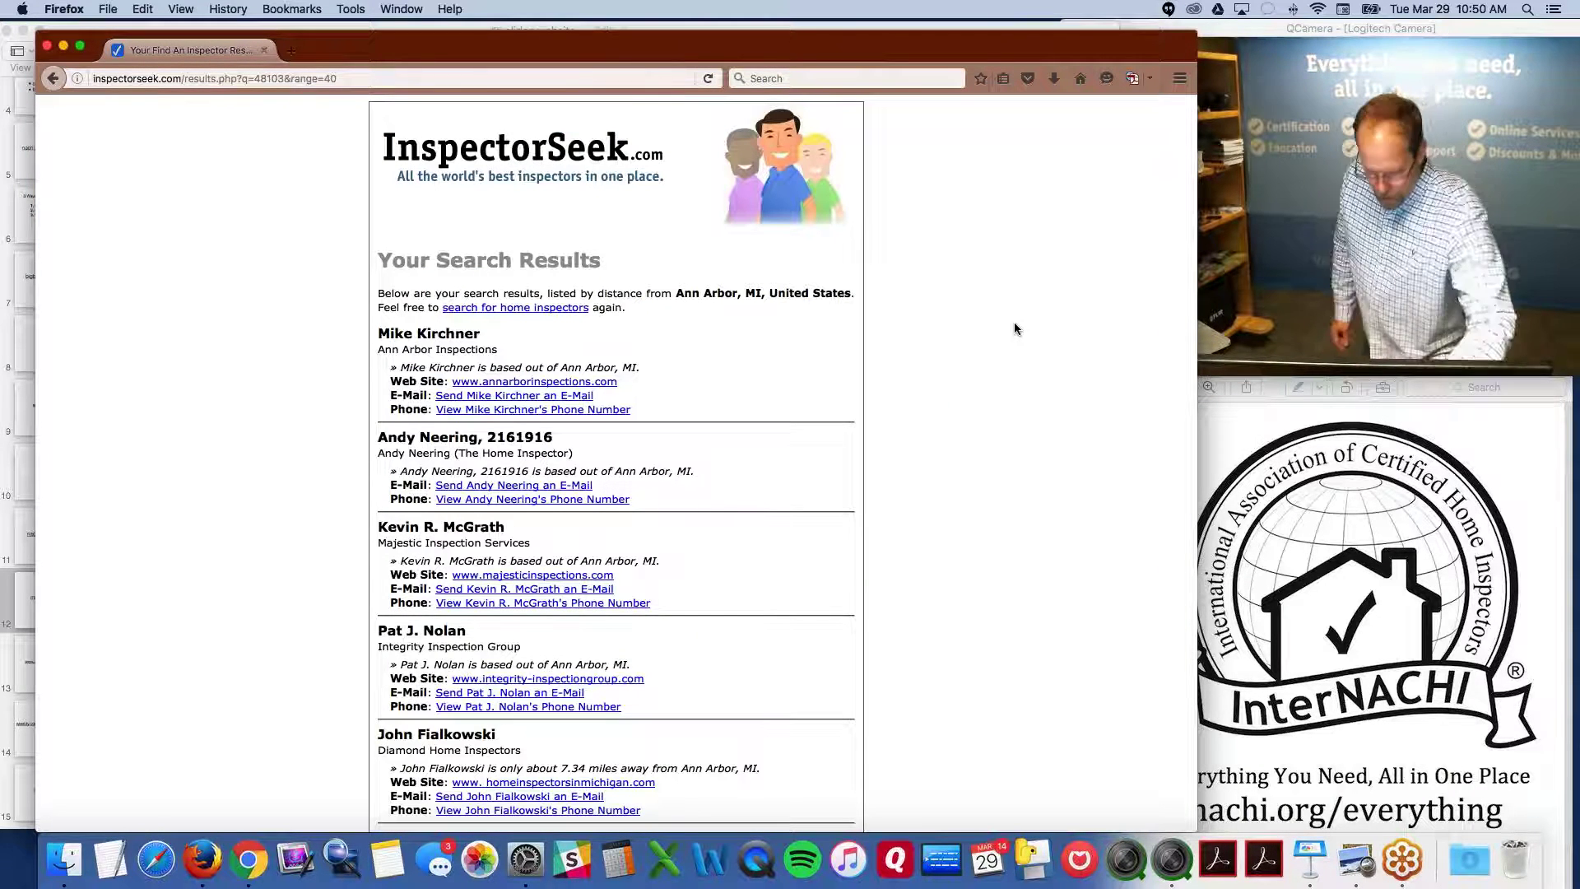
key(super+equal)
key(super+equal)
key(super+equal)
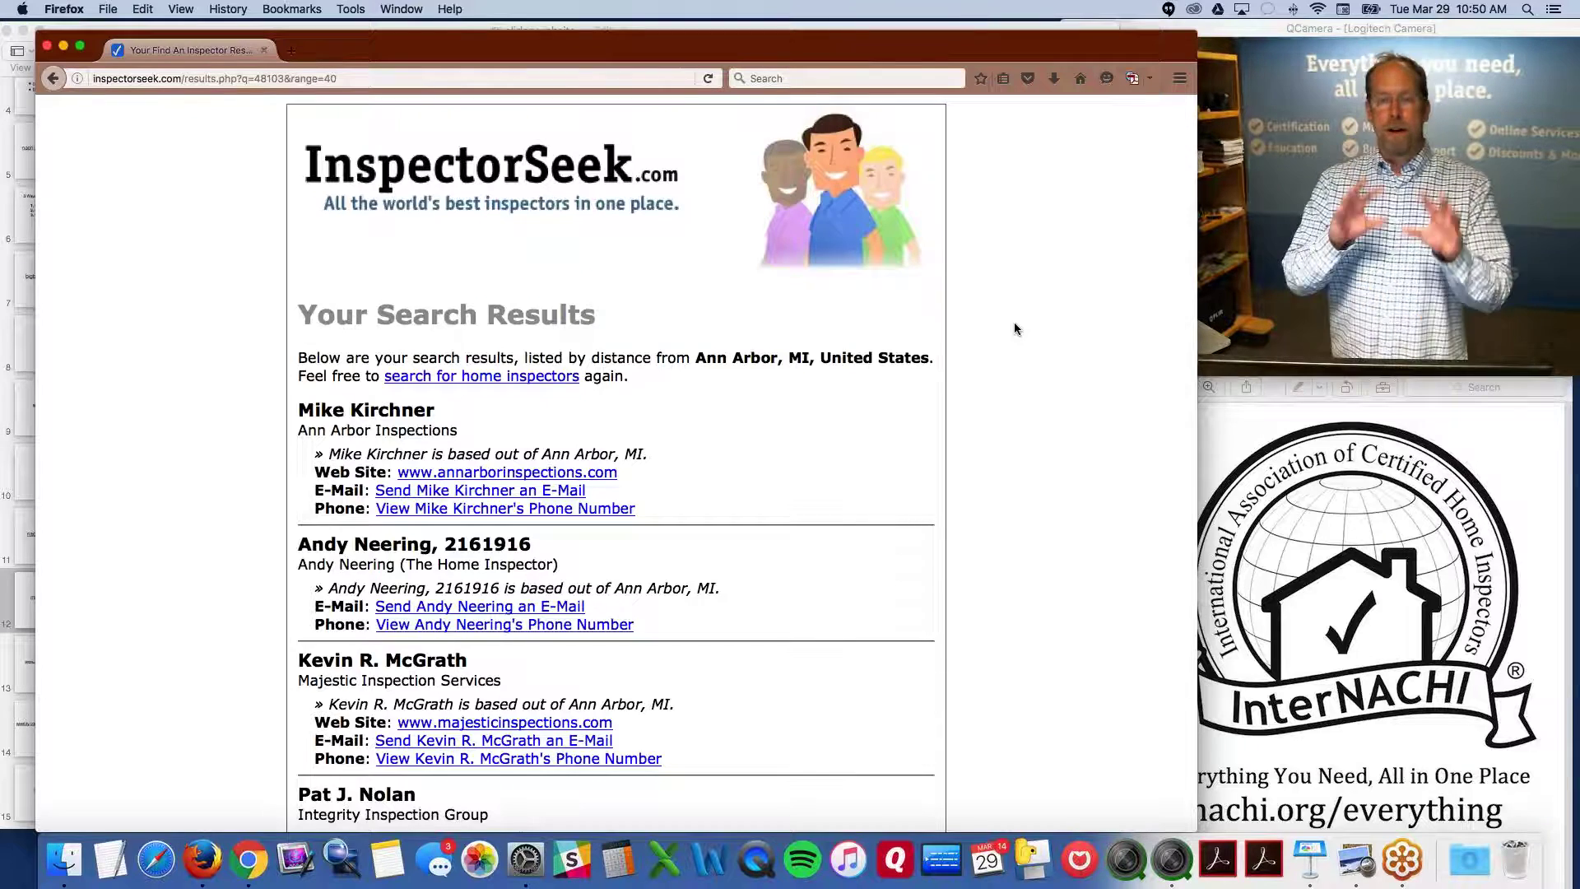
scroll(1003, 329, down, 4)
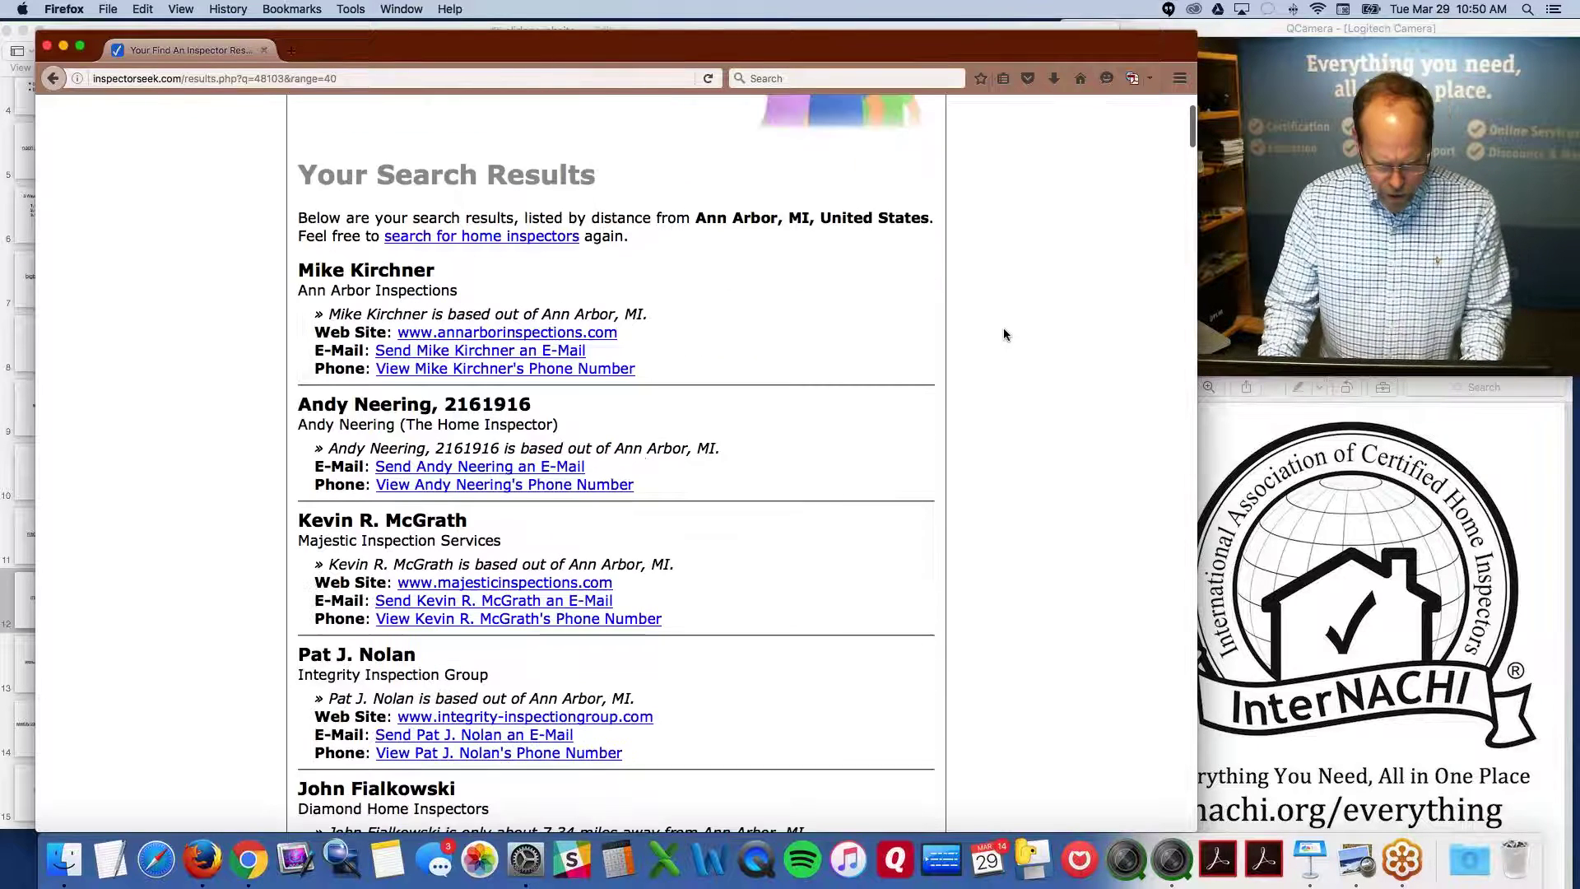
scroll(1004, 333, down, 2)
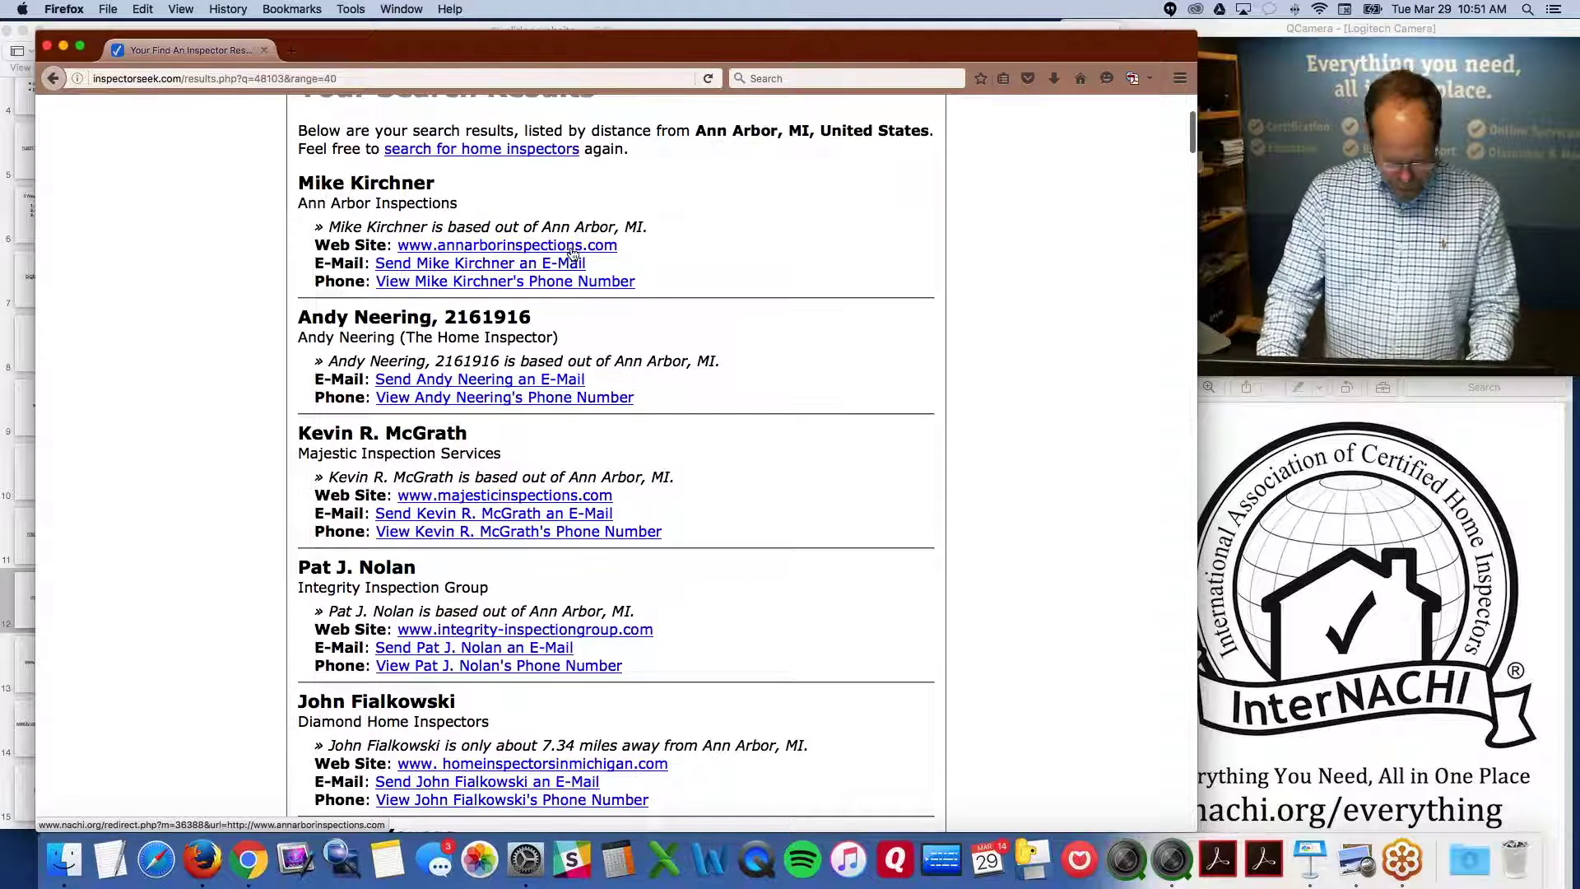
Open annarborinspections.com from the results and browse its home page and title
click(534, 247)
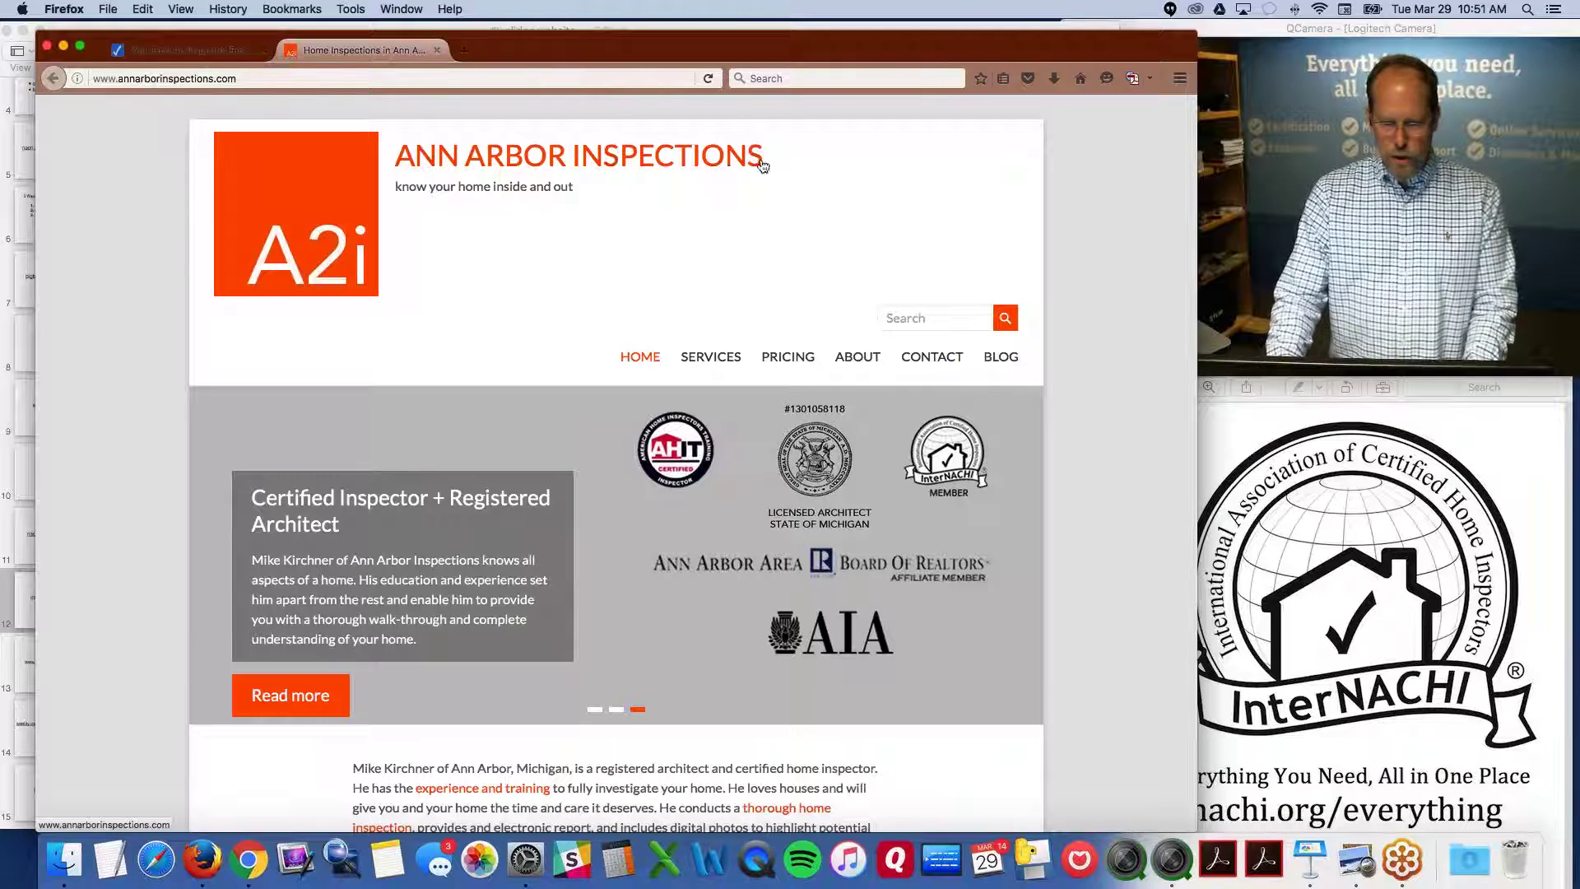
double_click(452, 161)
drag(452, 169, 581, 166)
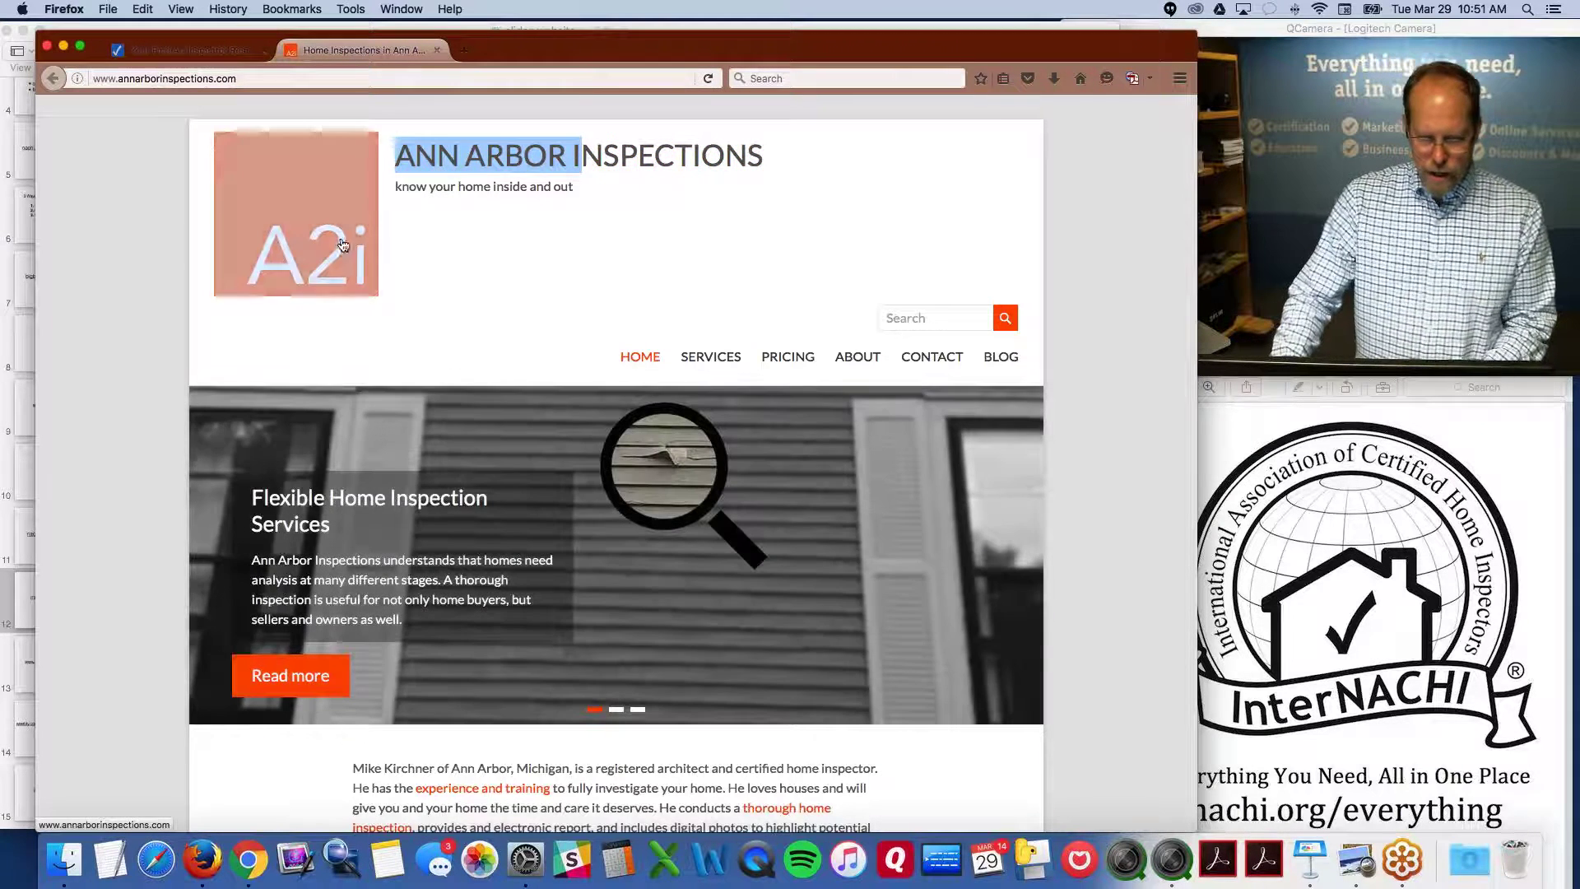
click(392, 278)
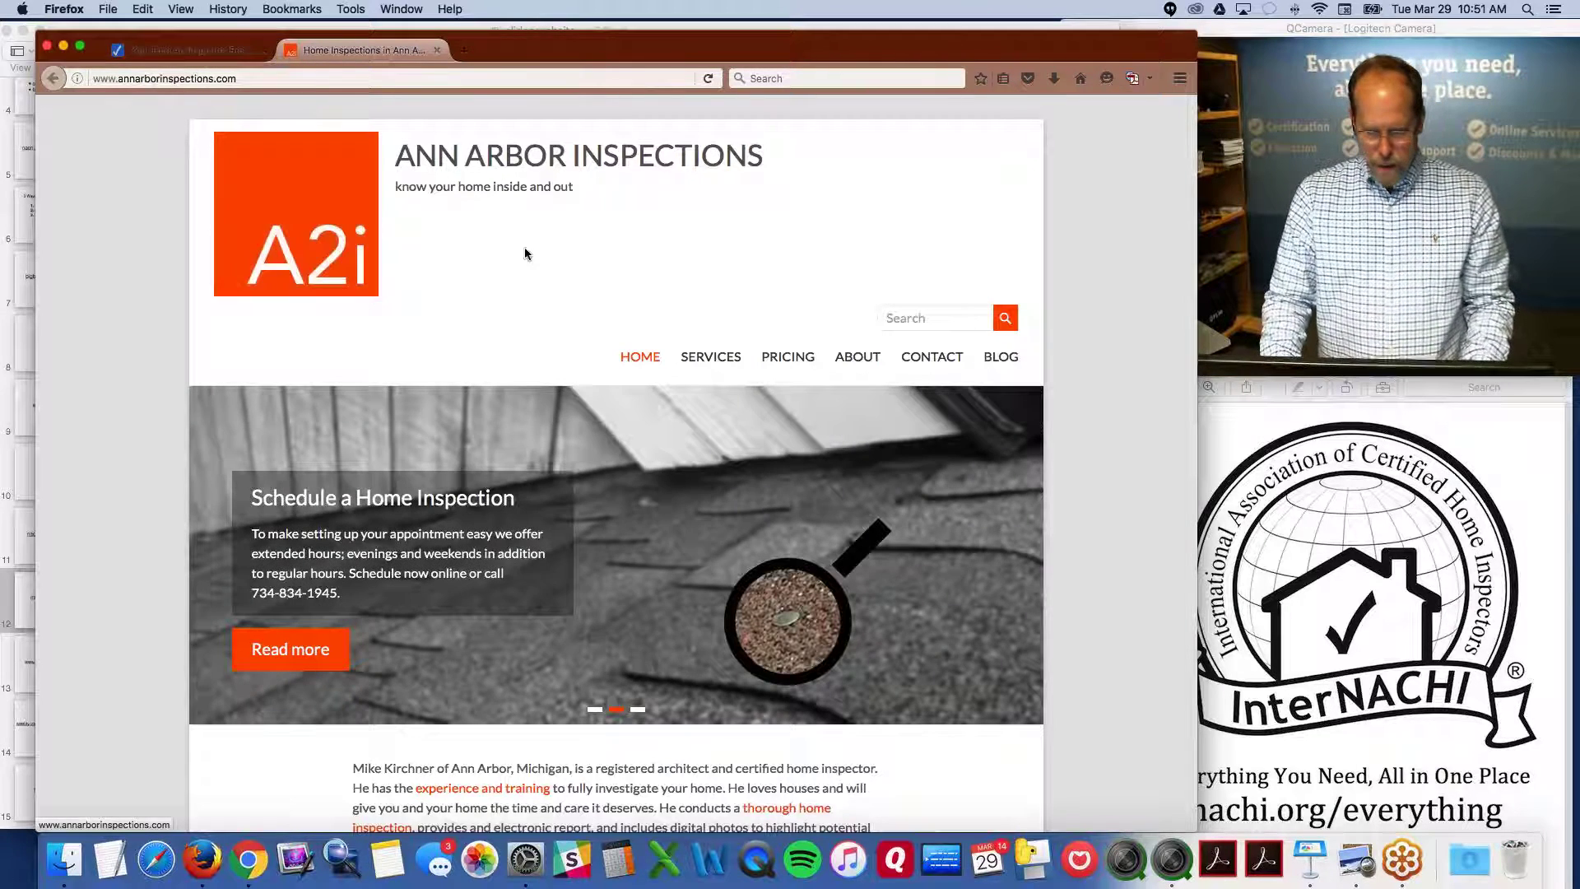
scroll(705, 363, down, 3)
scroll(815, 559, up, 1)
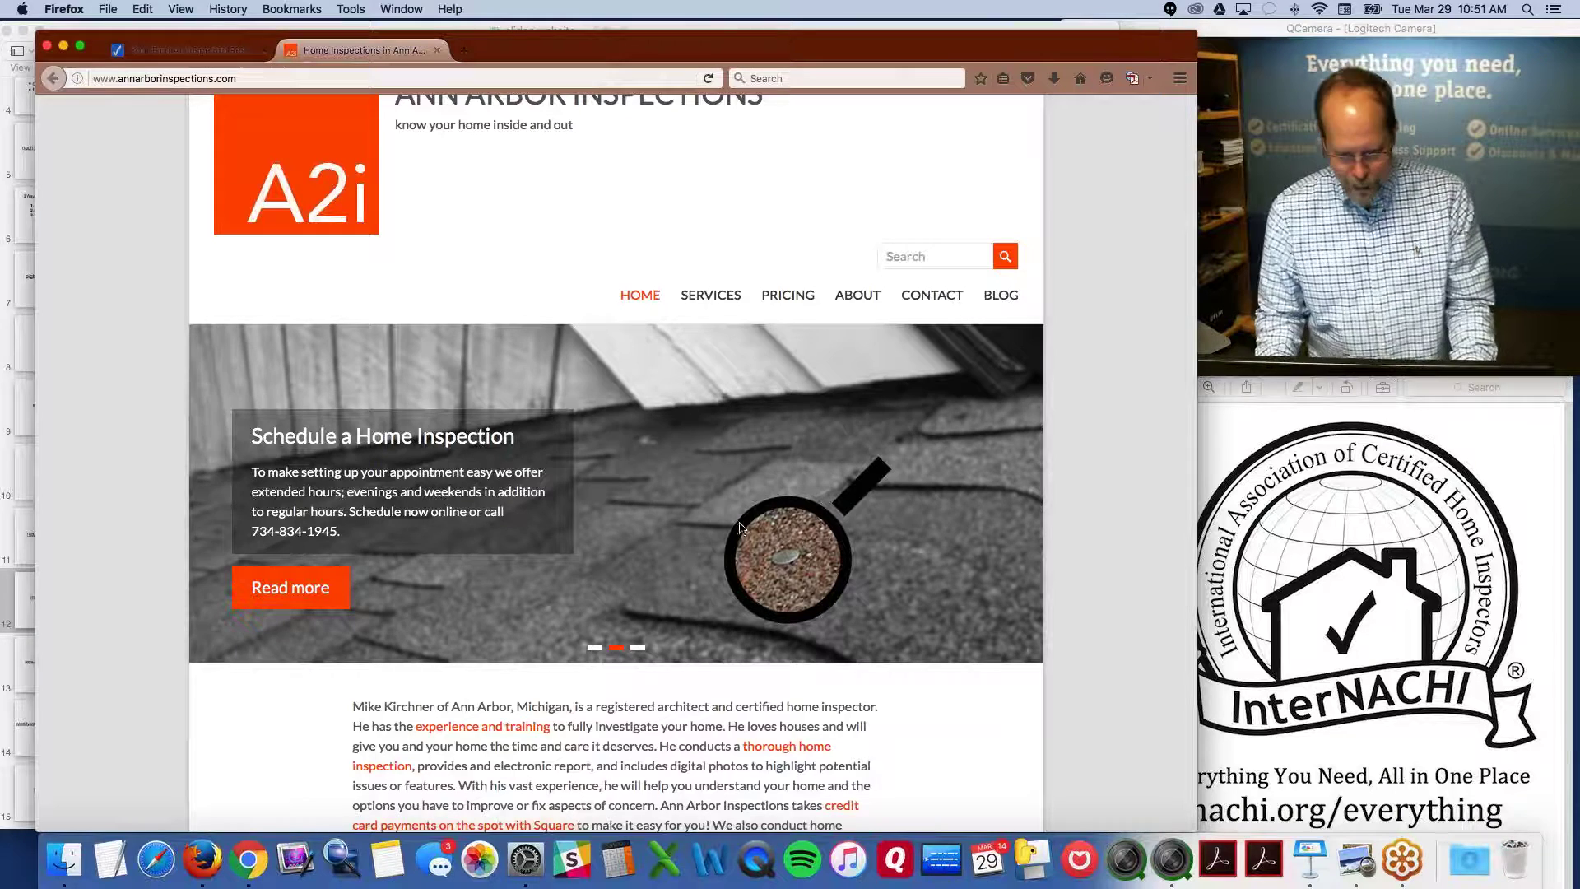
scroll(715, 528, up, 1)
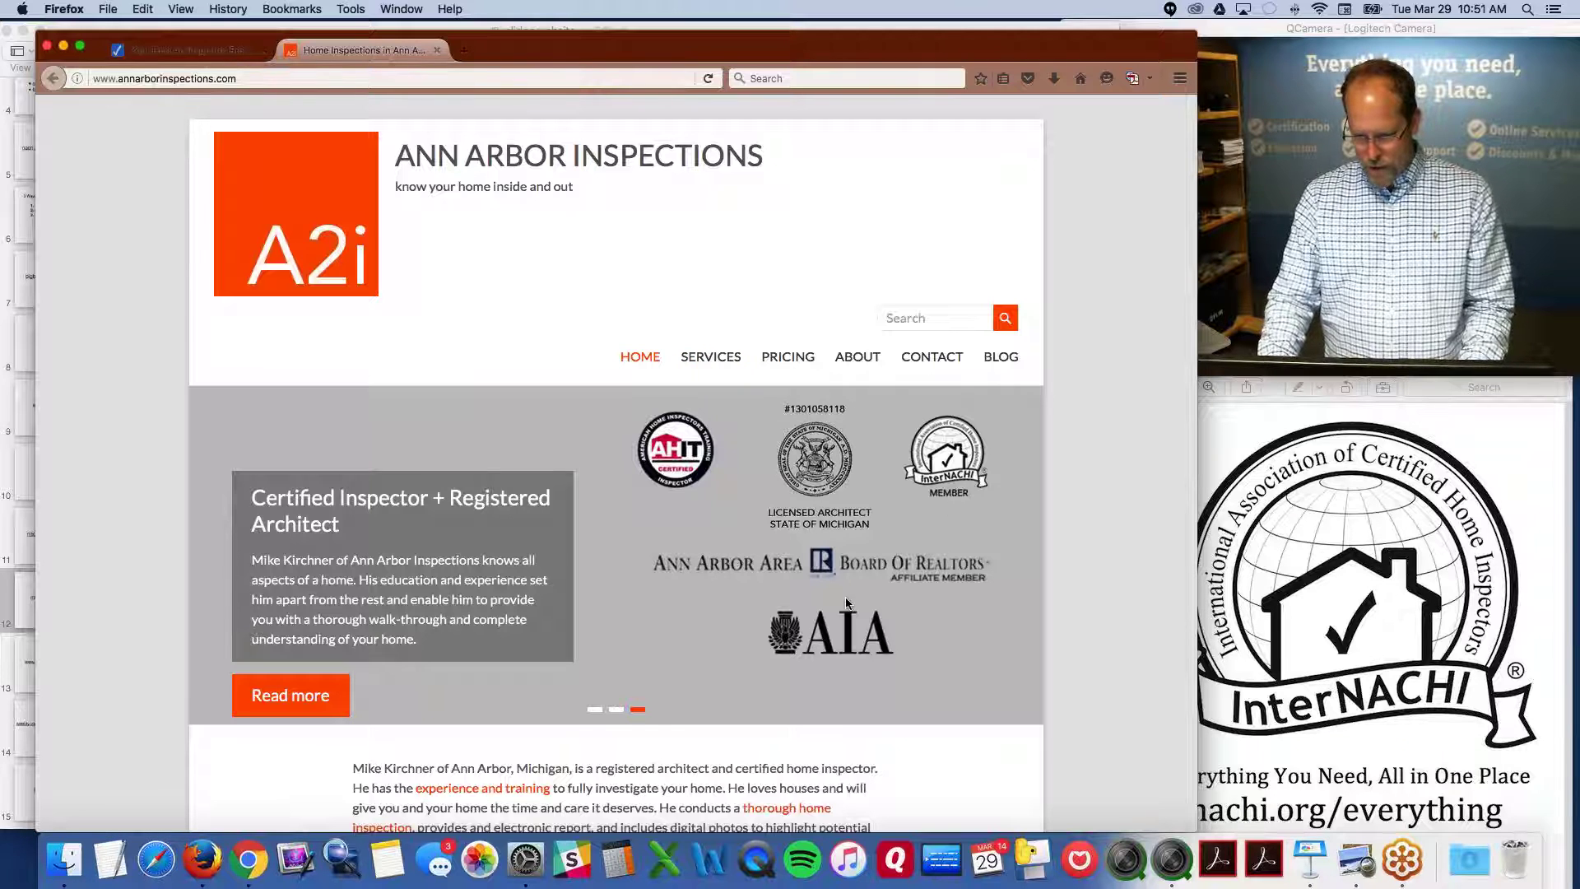
Review the Ann Arbor Inspections pricing page, return home, and close the tab
click(788, 356)
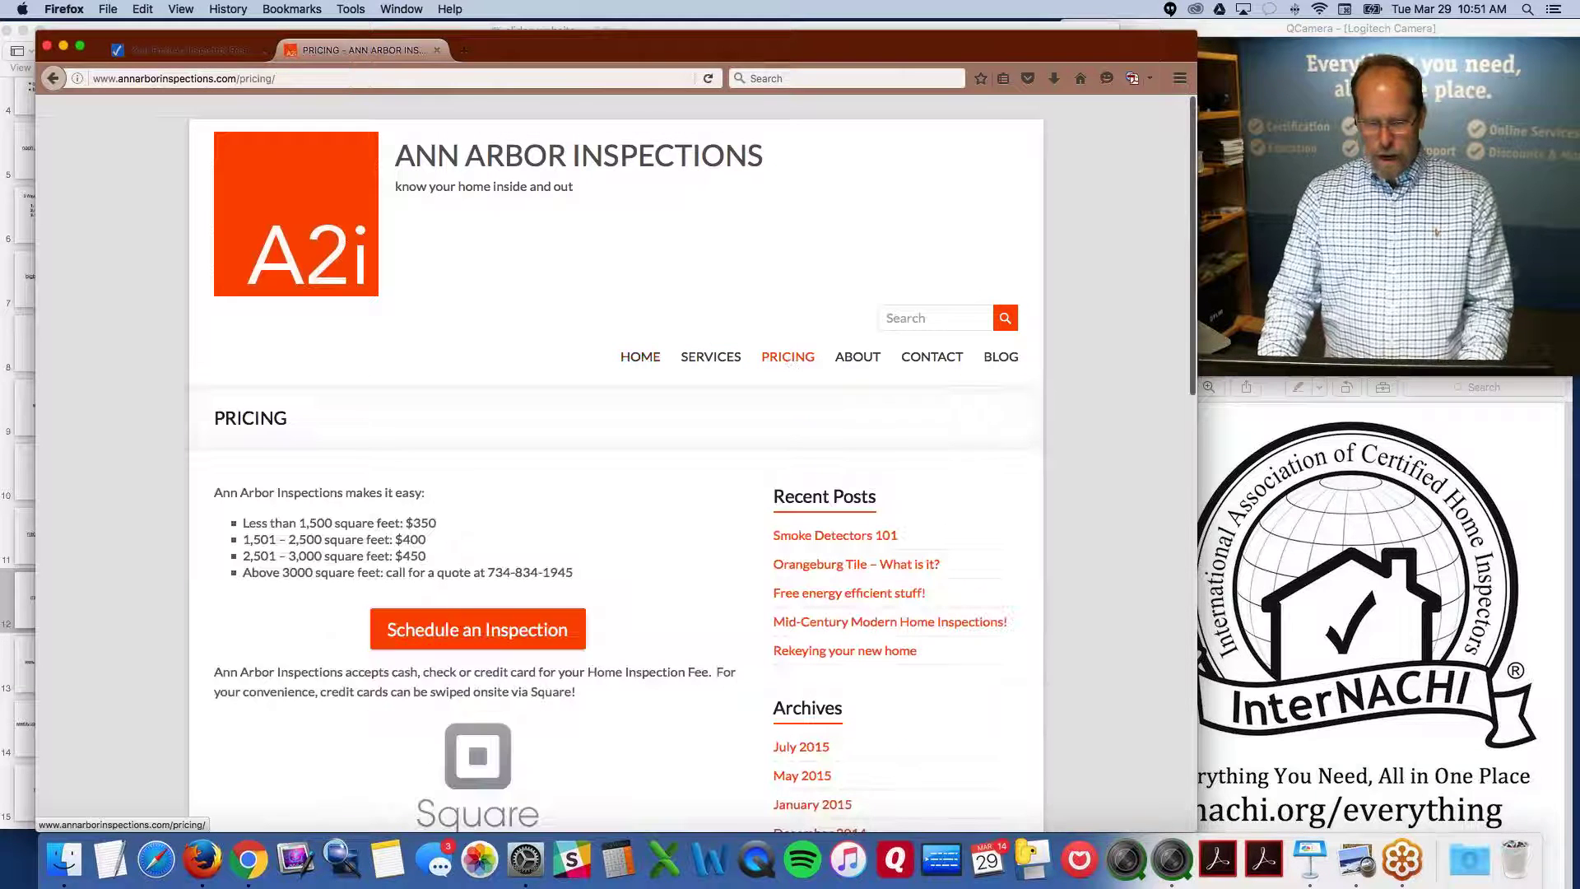
scroll(461, 461, down, 3)
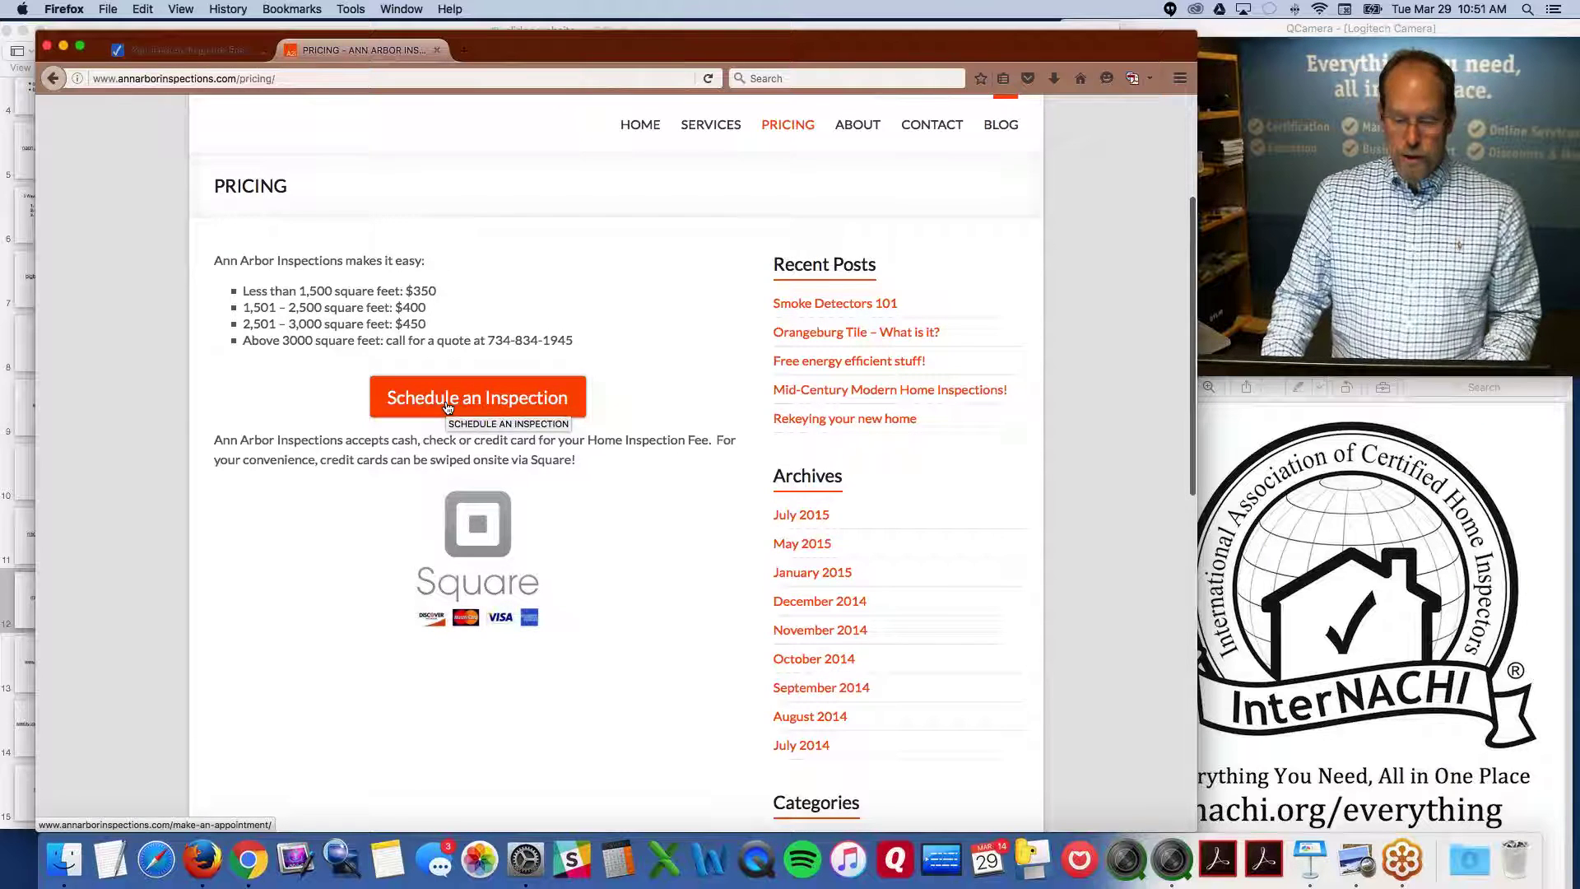
scroll(448, 407, up, 3)
click(51, 78)
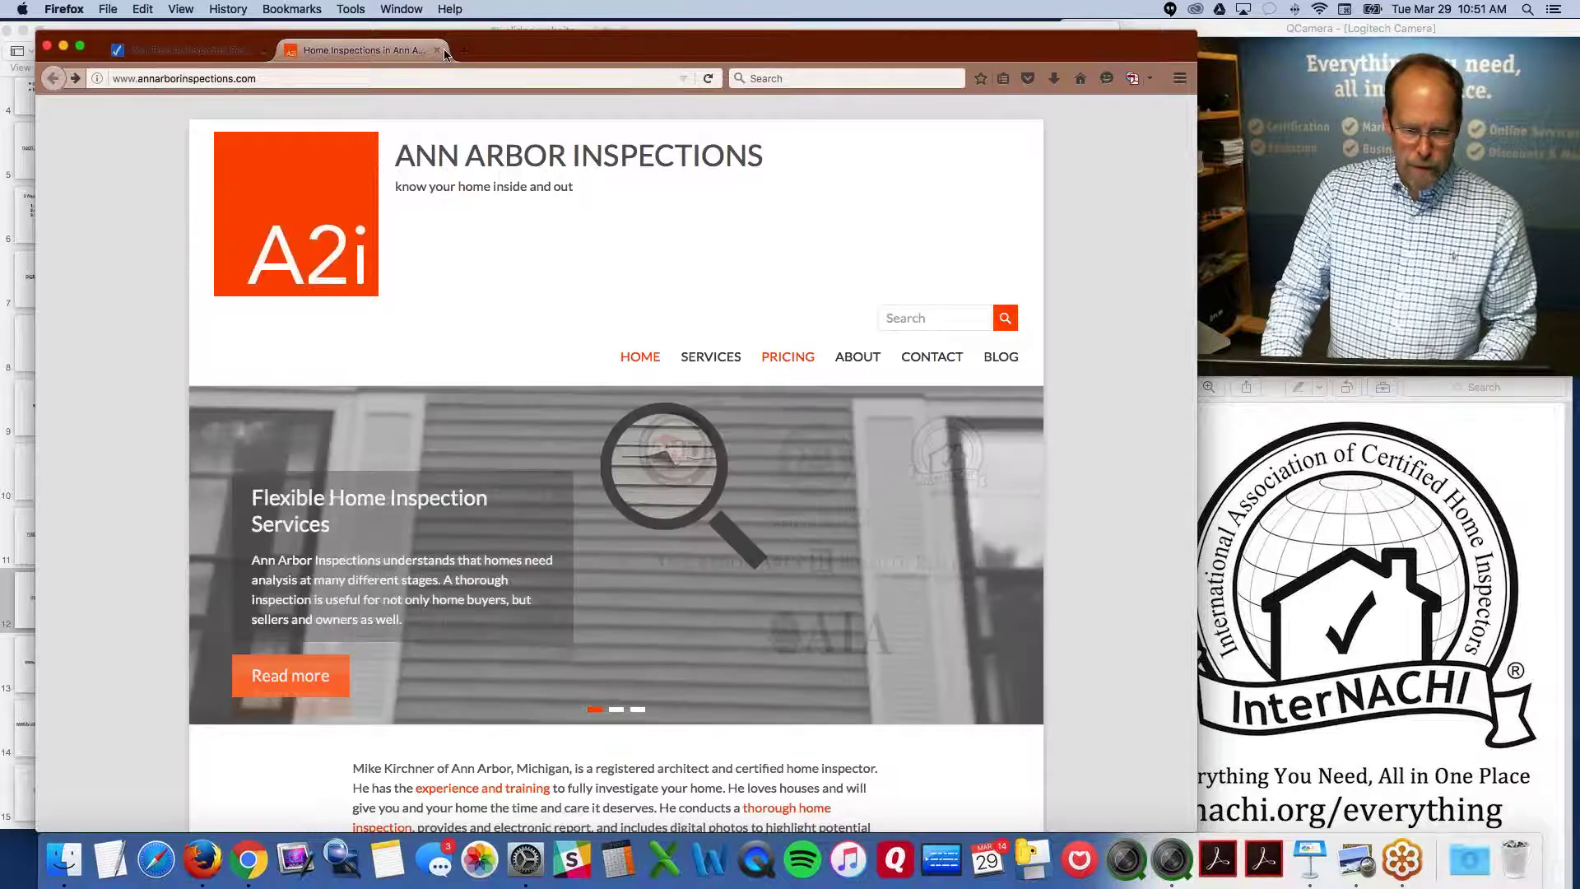
click(437, 51)
click(788, 347)
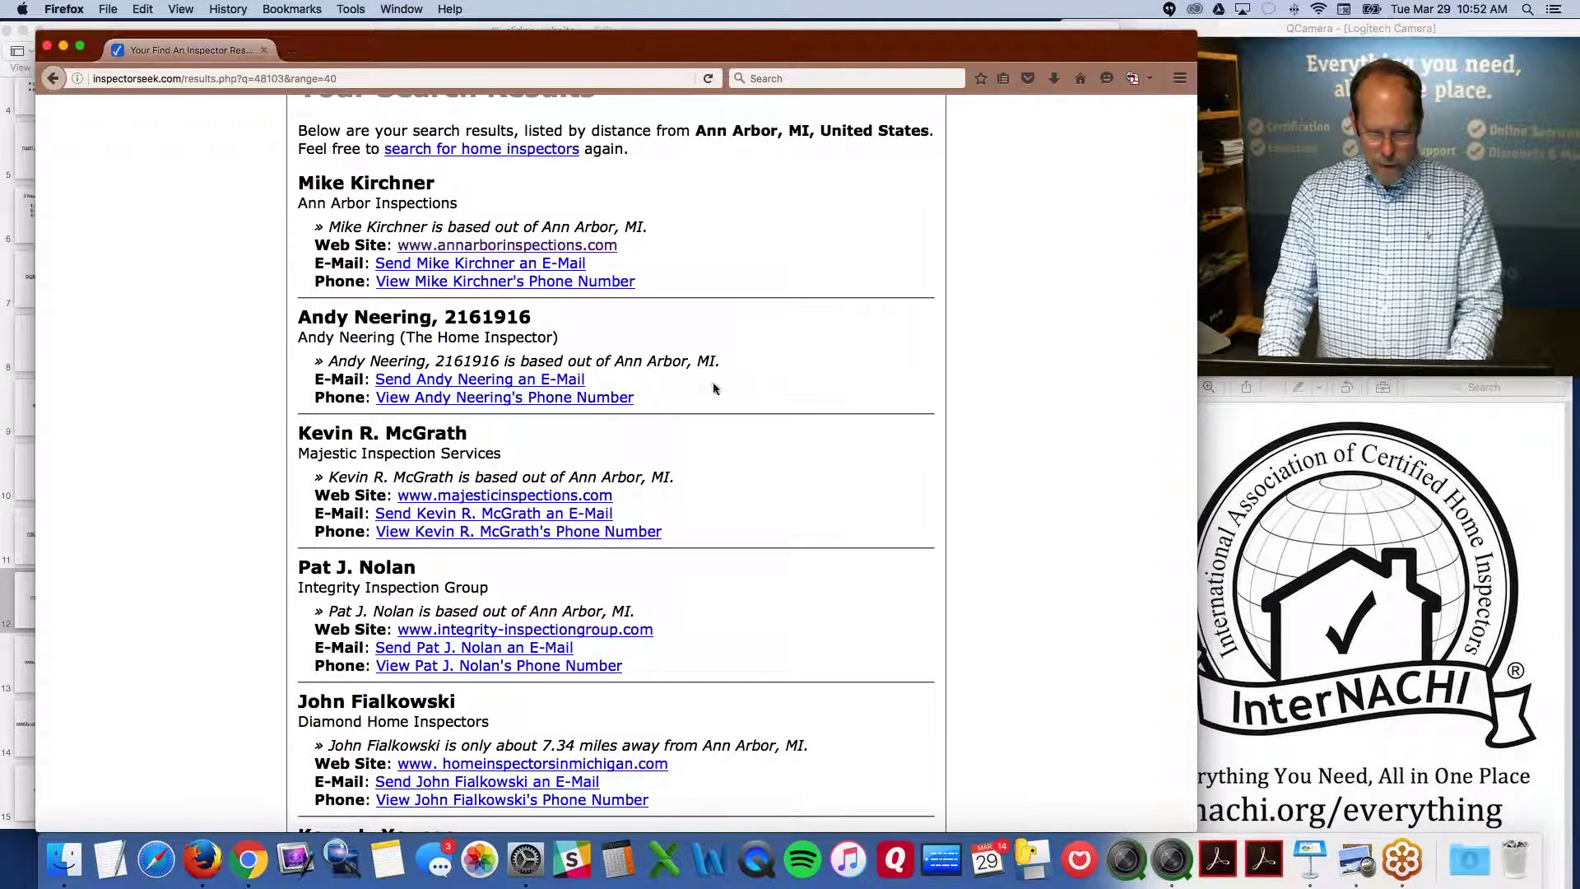
drag(311, 320, 531, 318)
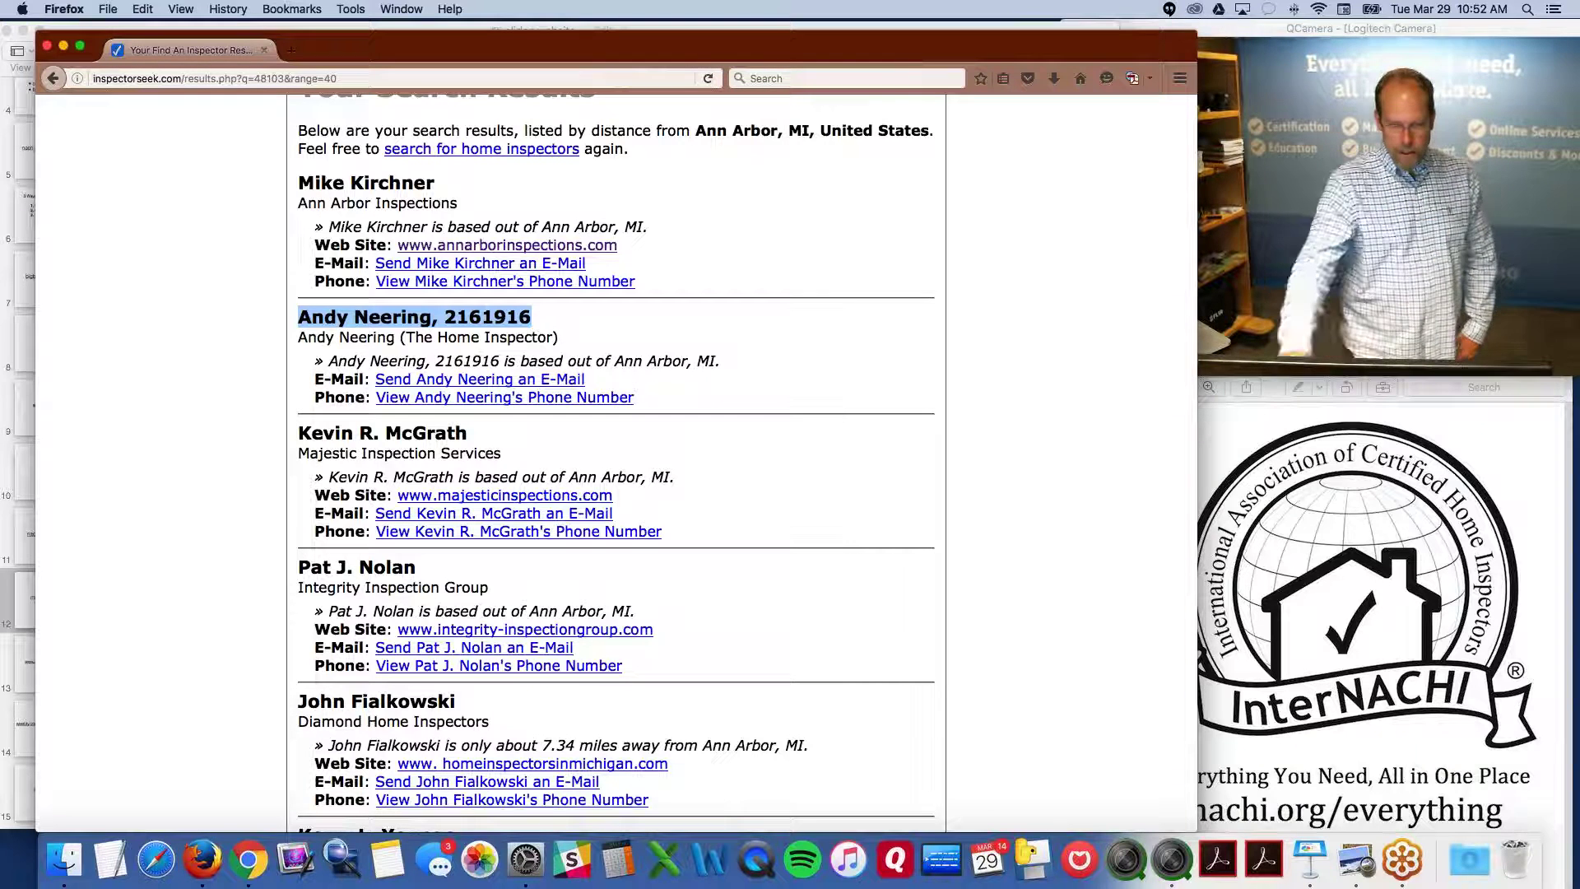
click(464, 496)
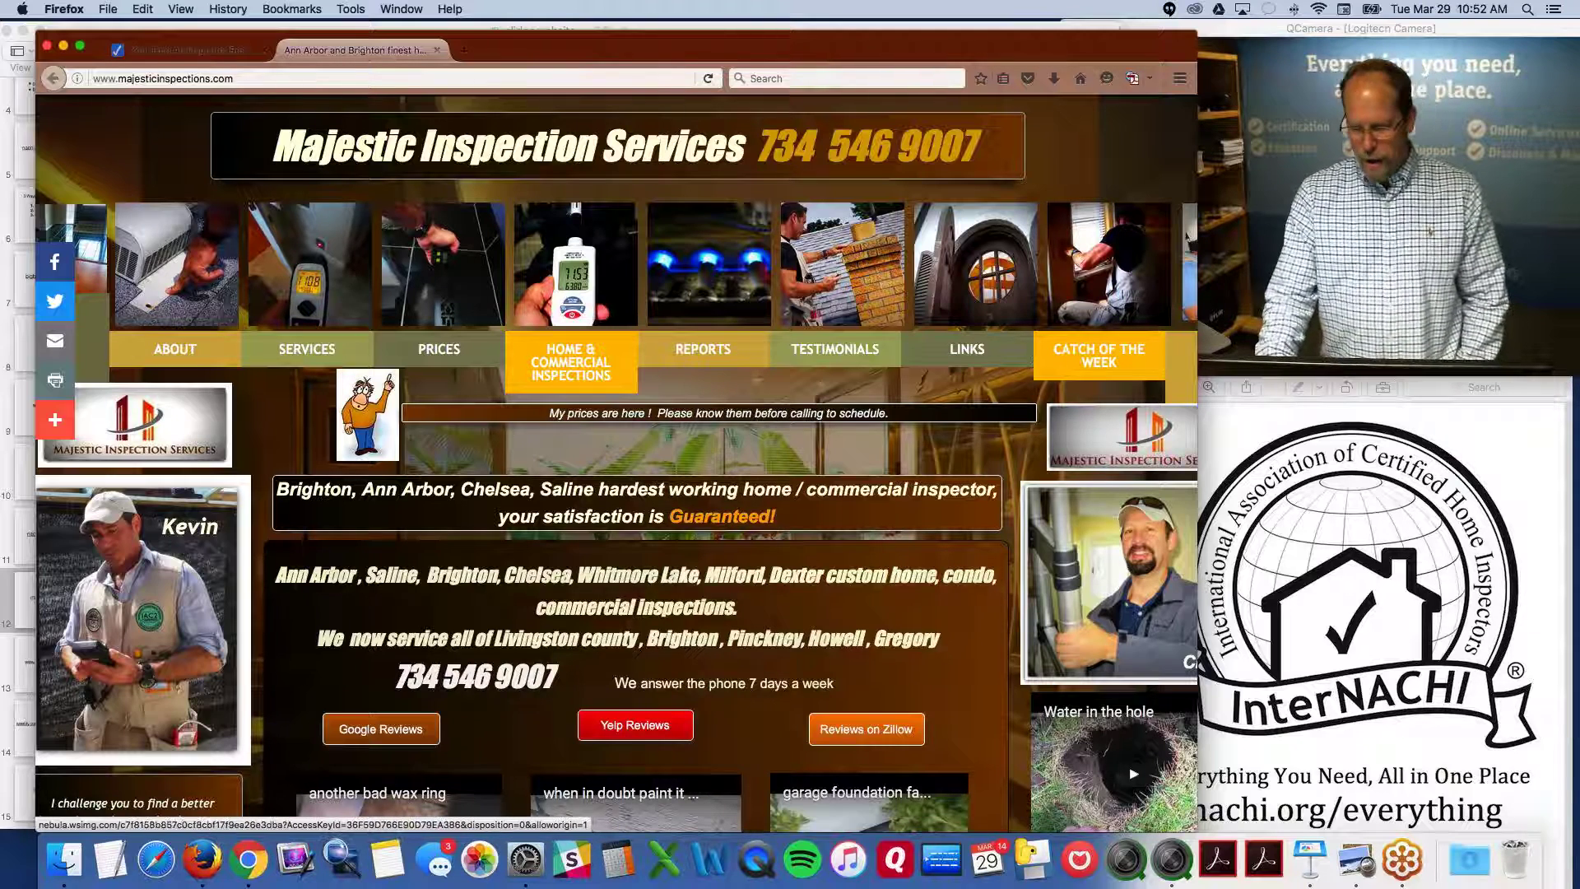
Browse the Majestic site, highlight its header phone number, close the tab, and scroll the results further
scroll(1079, 377, down, 7)
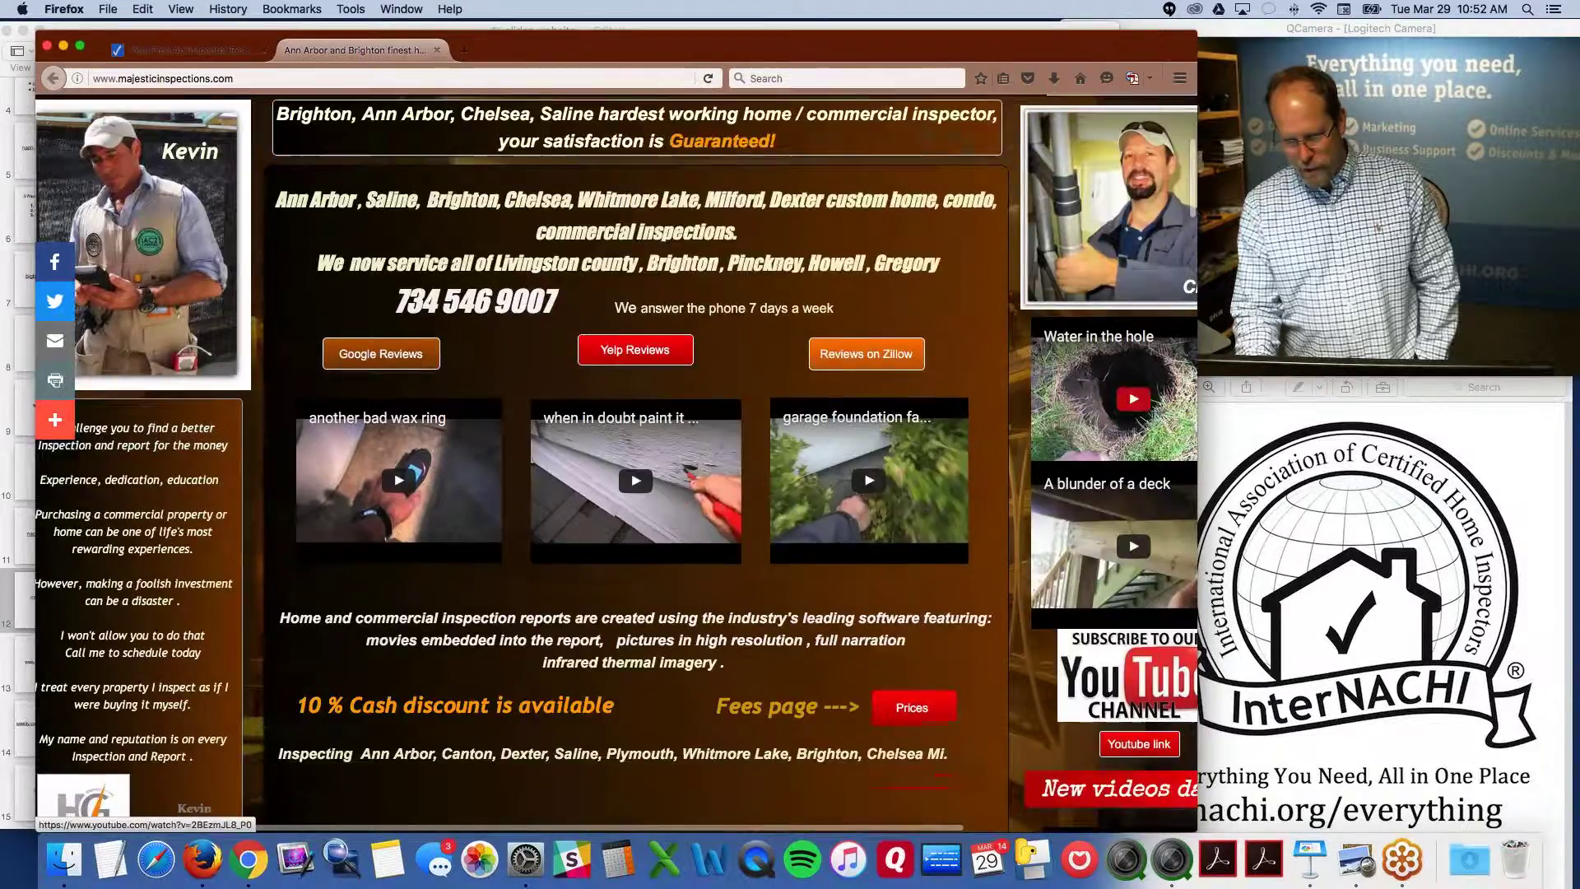
scroll(1079, 378, down, 10)
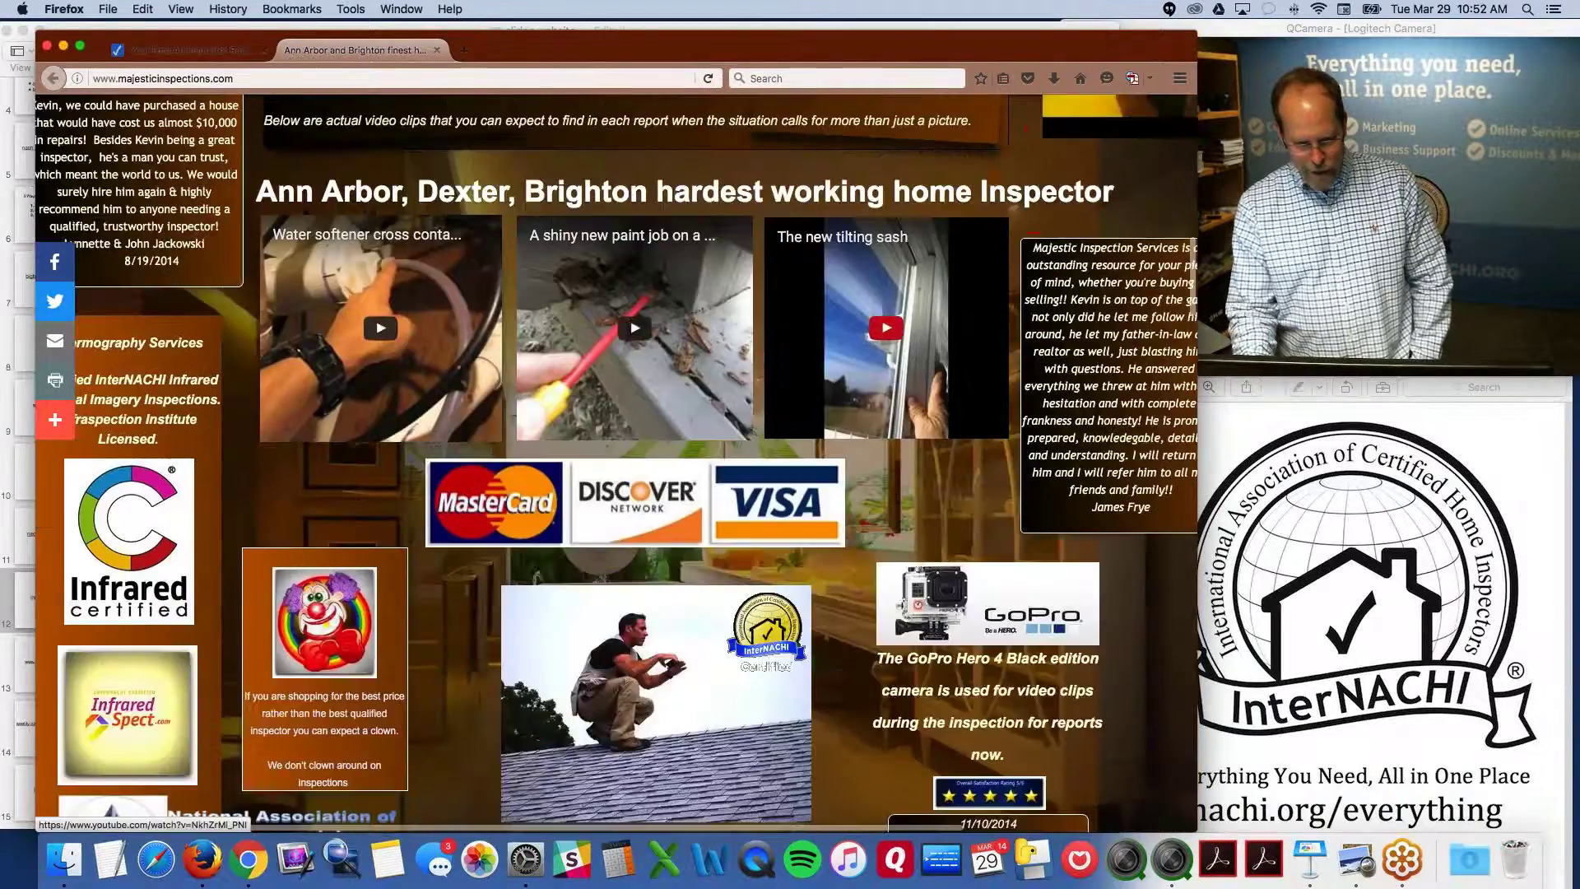
scroll(781, 418, down, 2)
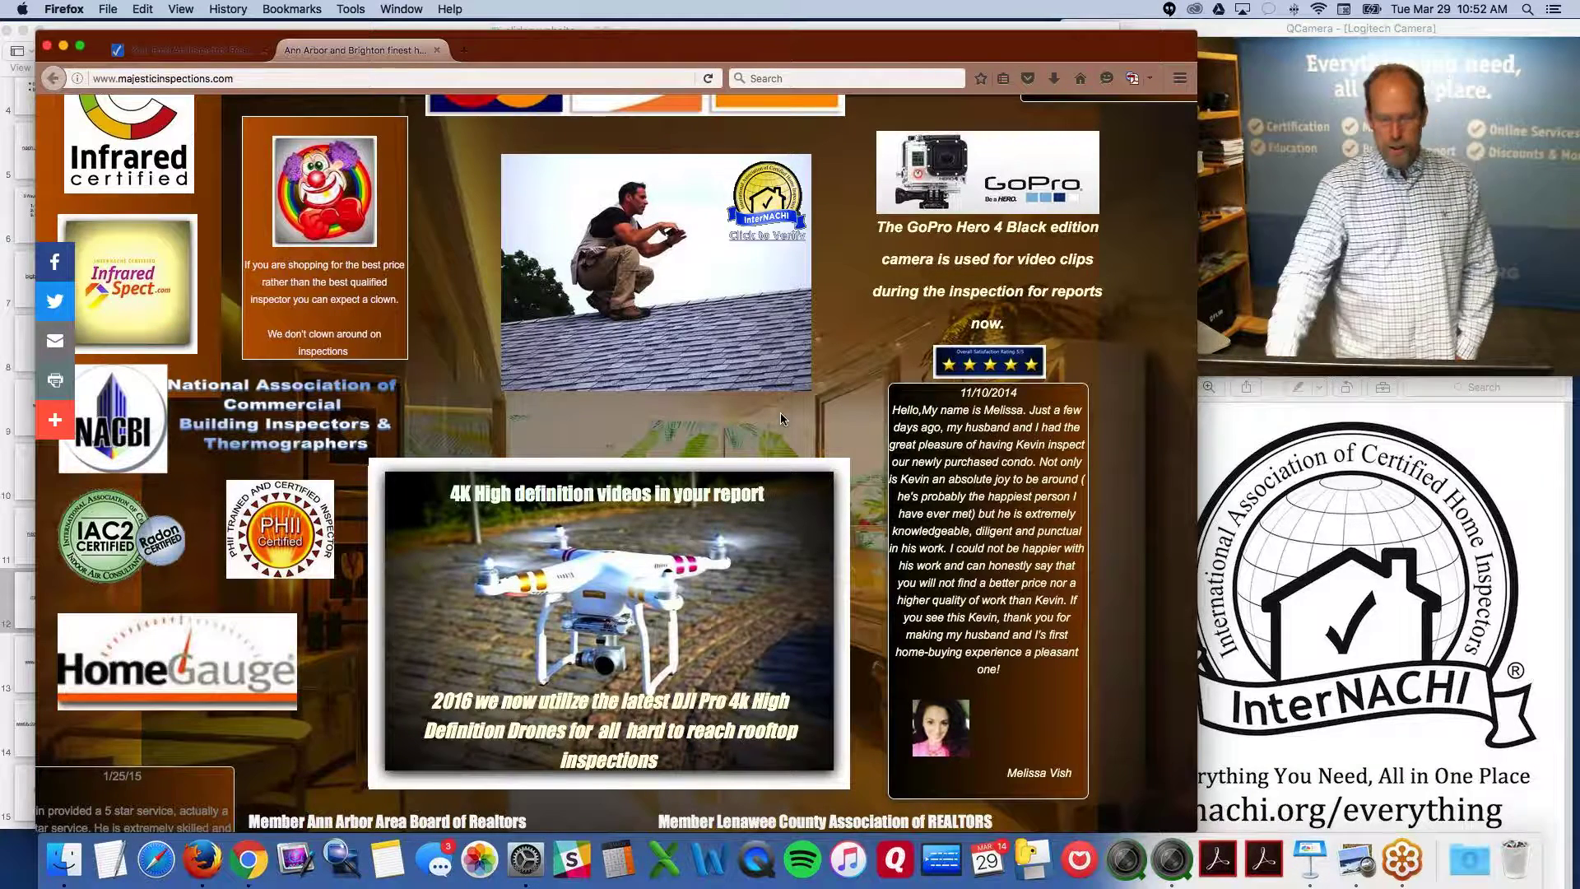
scroll(615, 461, up, 15)
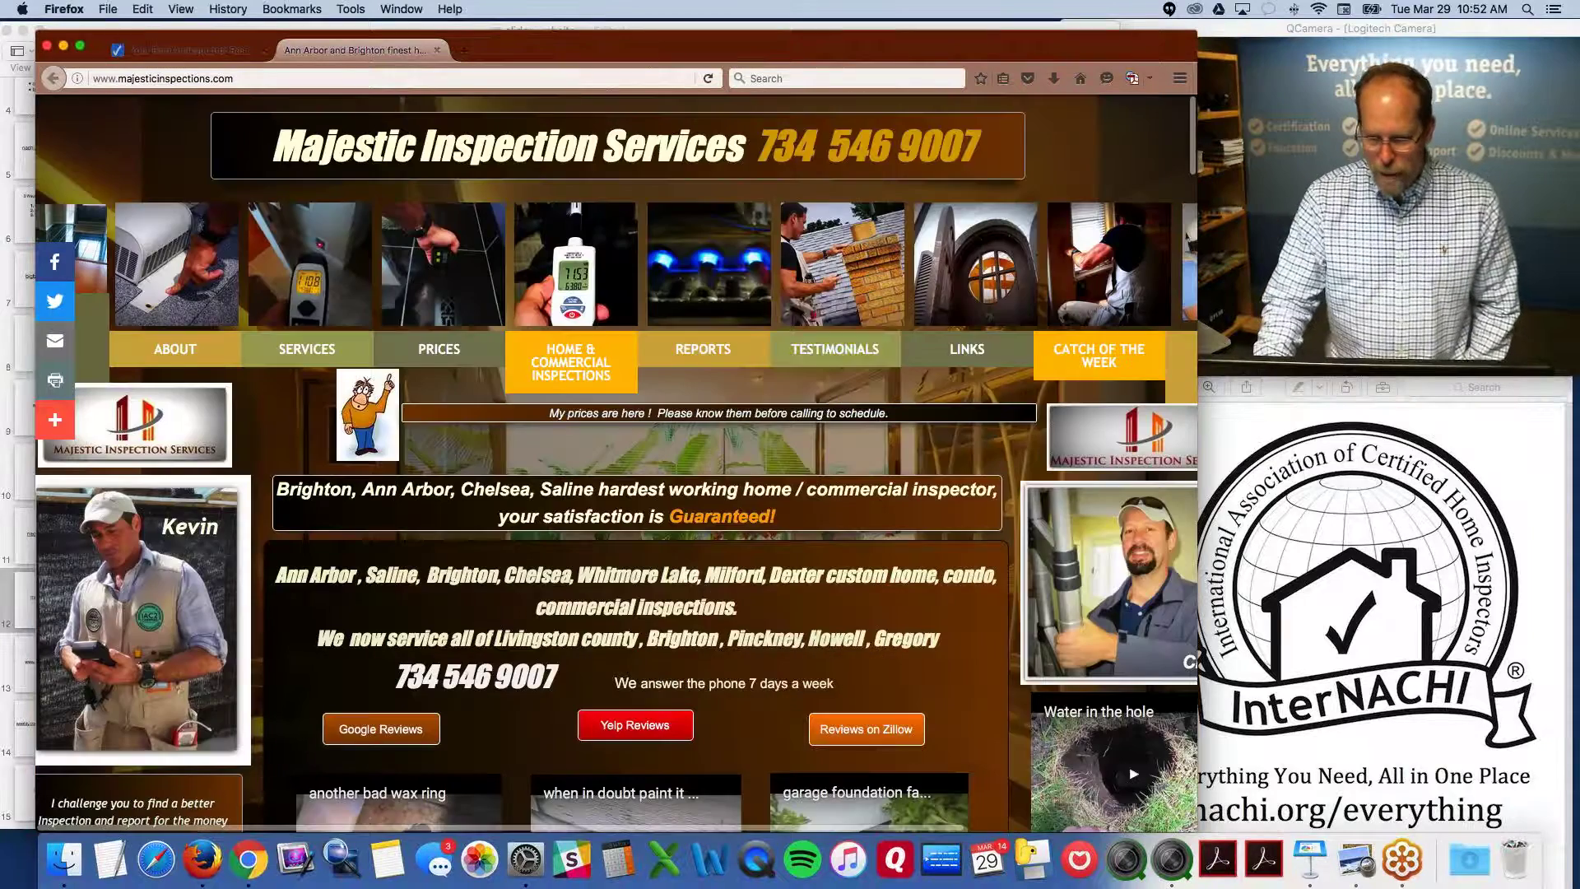
drag(776, 154, 994, 161)
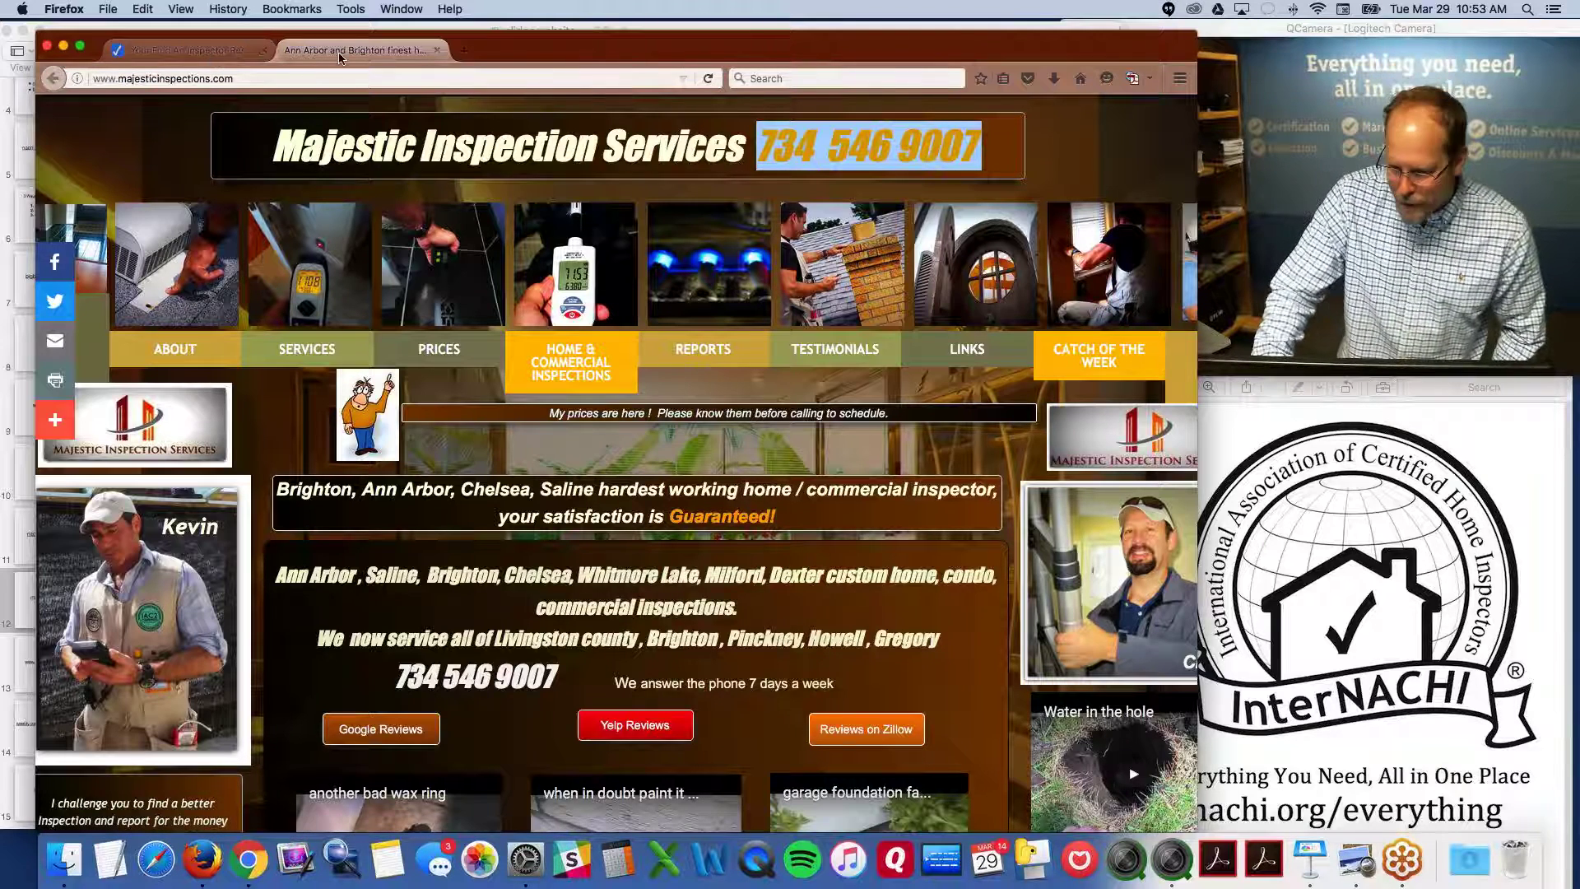
click(437, 50)
click(714, 333)
scroll(724, 333, down, 5)
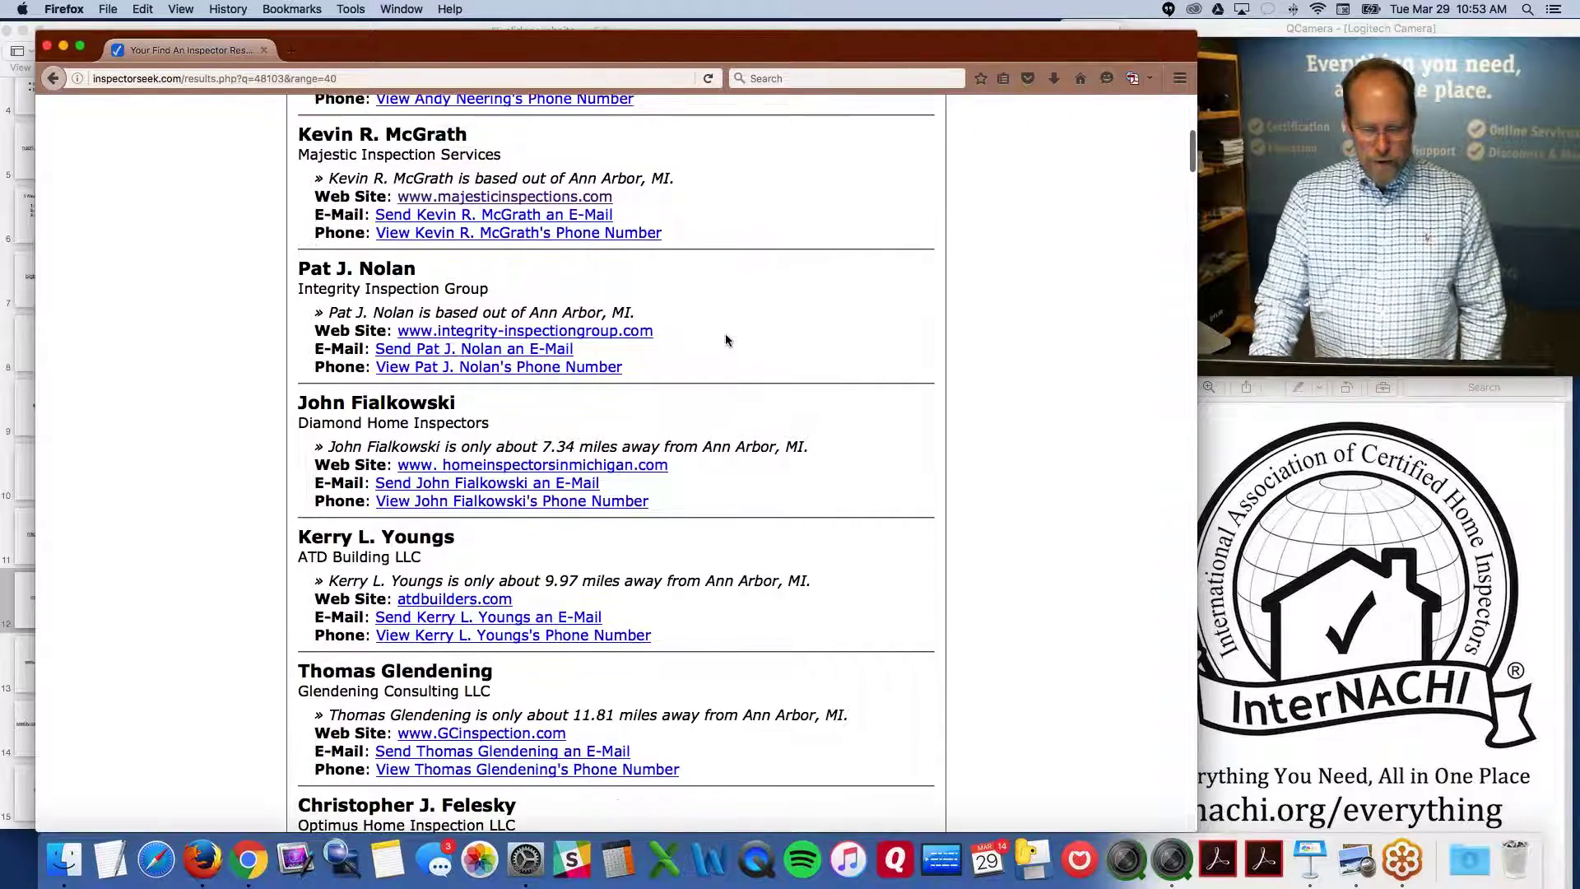
click(526, 331)
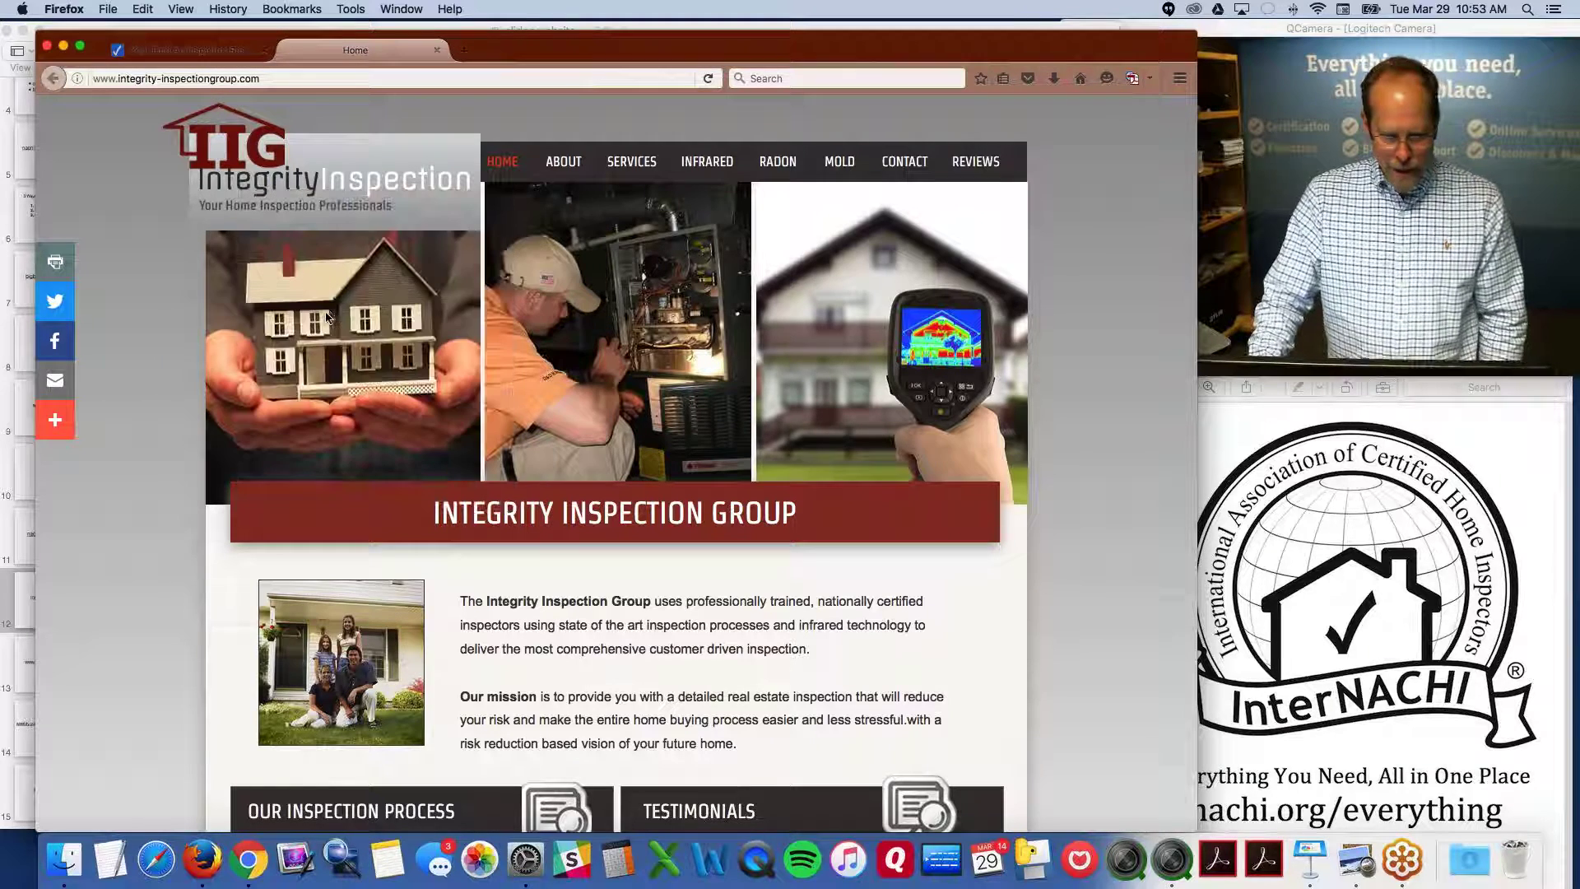
View the Integrity Inspection infrared inspection page, then go back to its home page
click(875, 341)
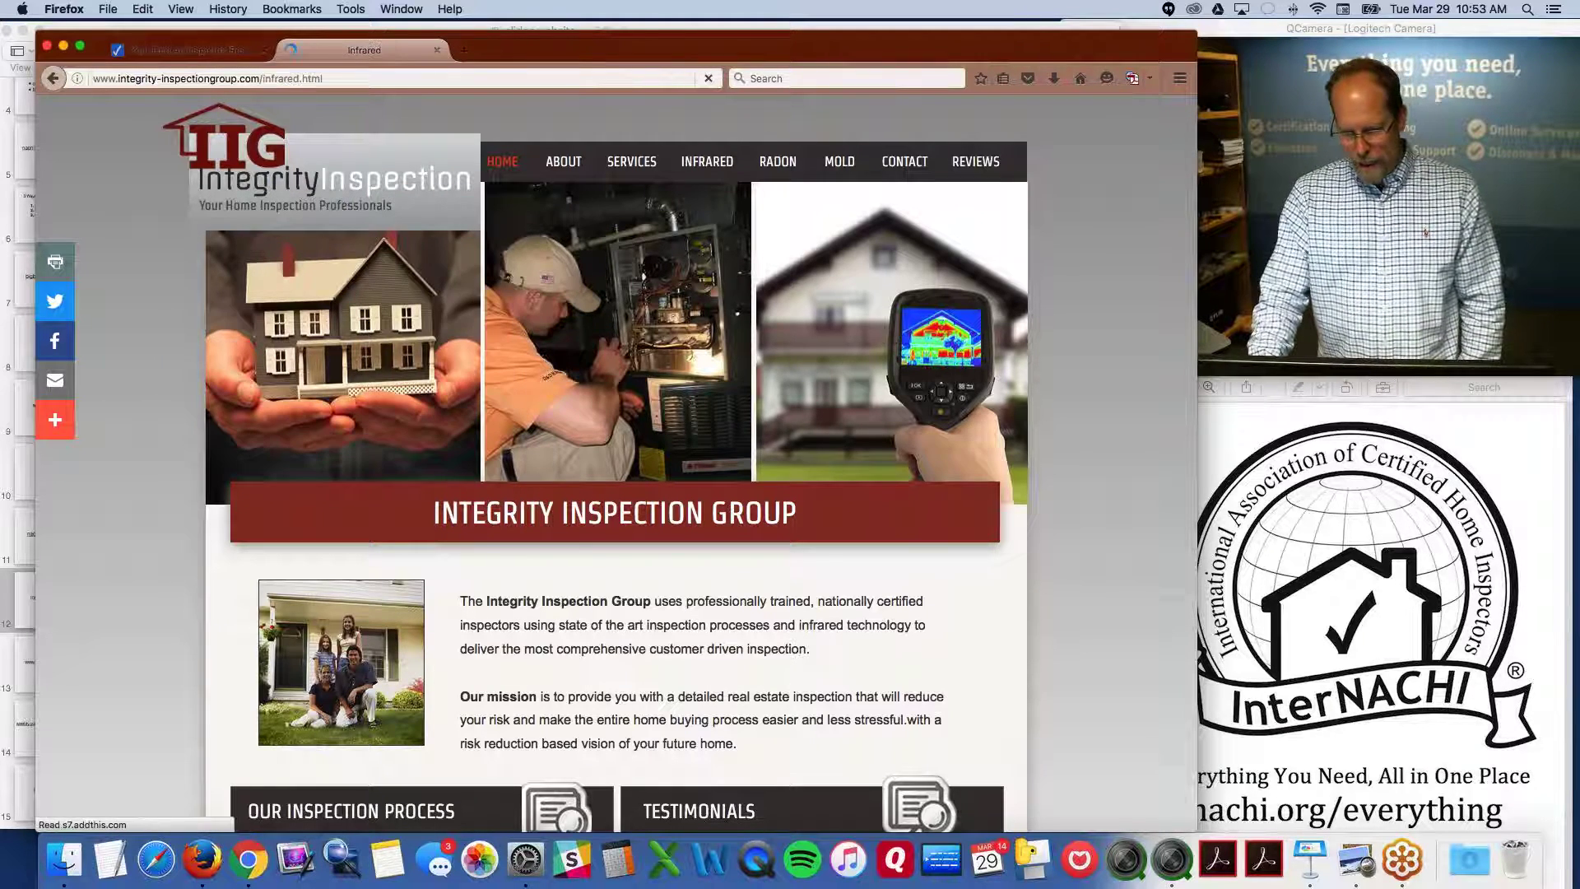
click(55, 76)
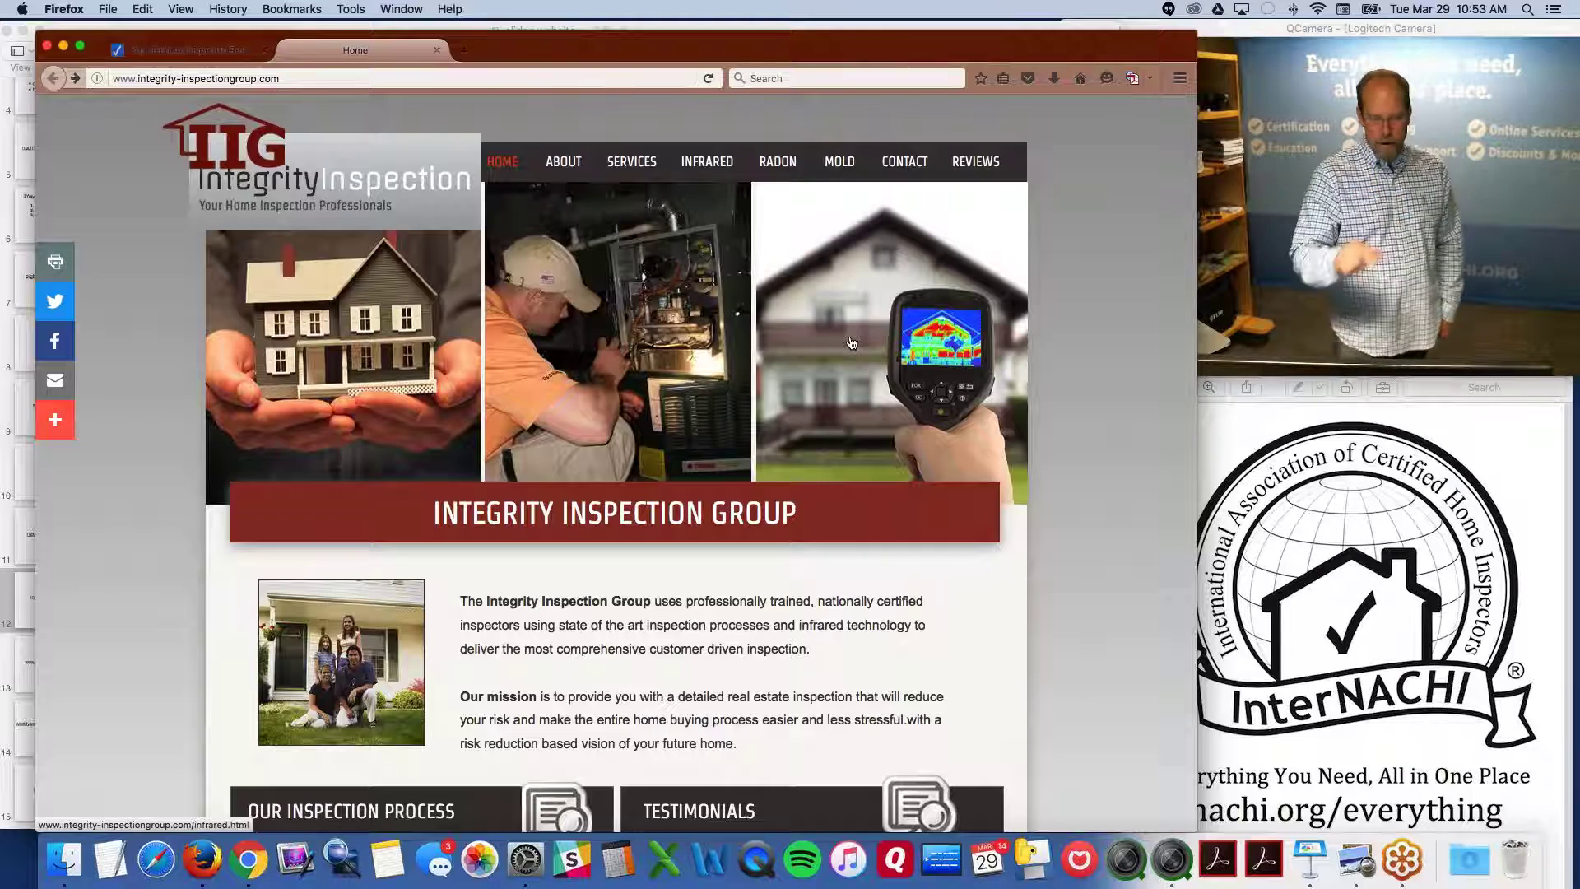
scroll(601, 277, down, 1)
From the InspectorSeek results, follow the Diamond Home Inspectors (homeinspectorsinmichigan.com) link
click(156, 50)
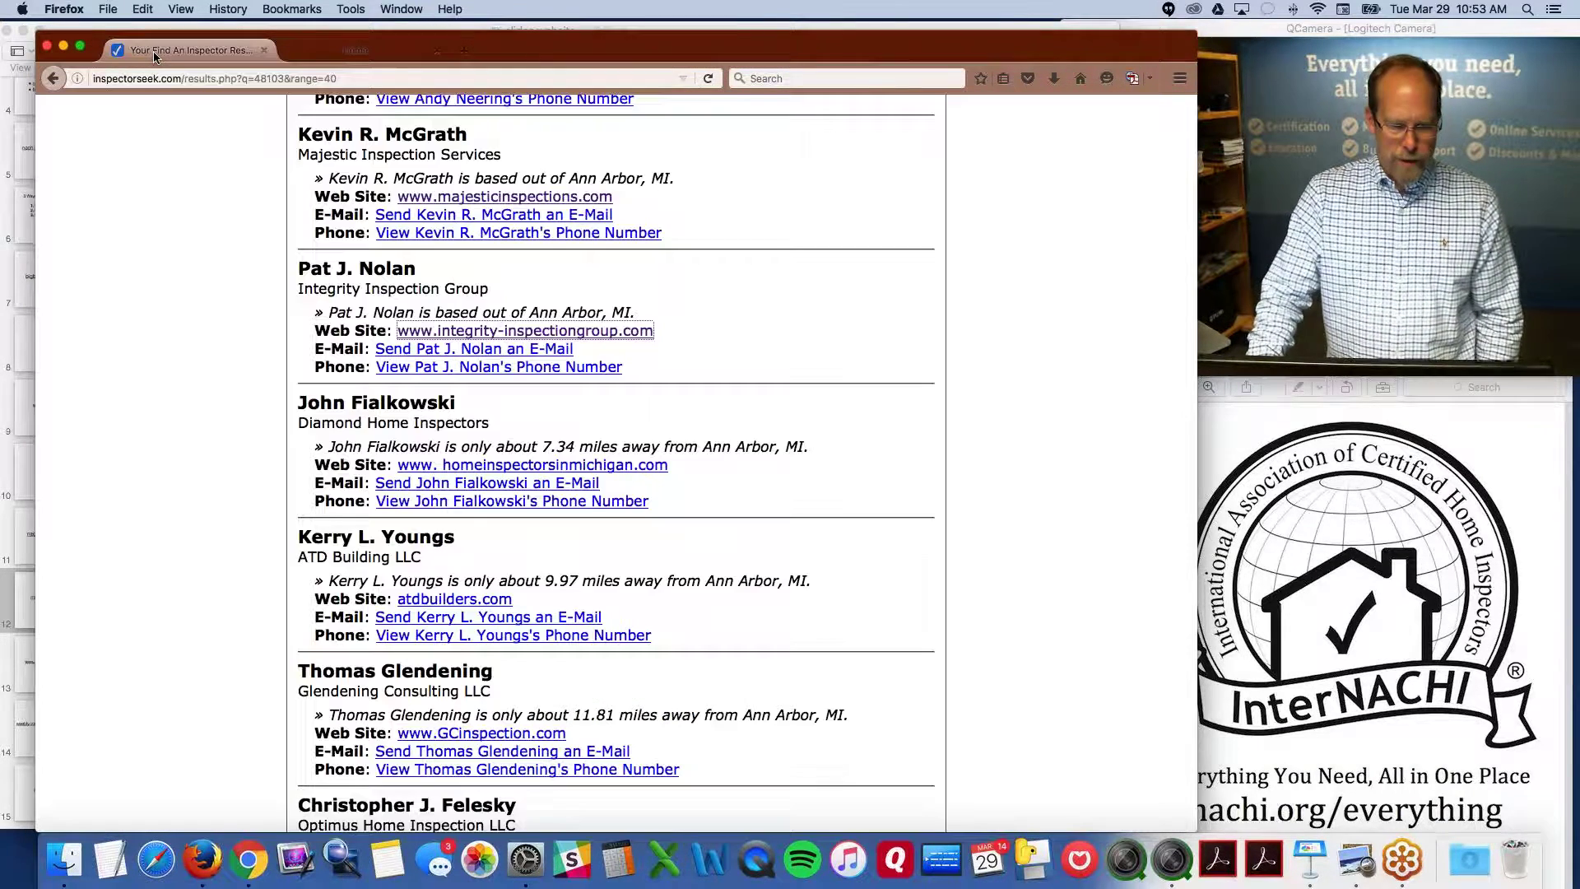
scroll(471, 405, down, 1)
click(532, 440)
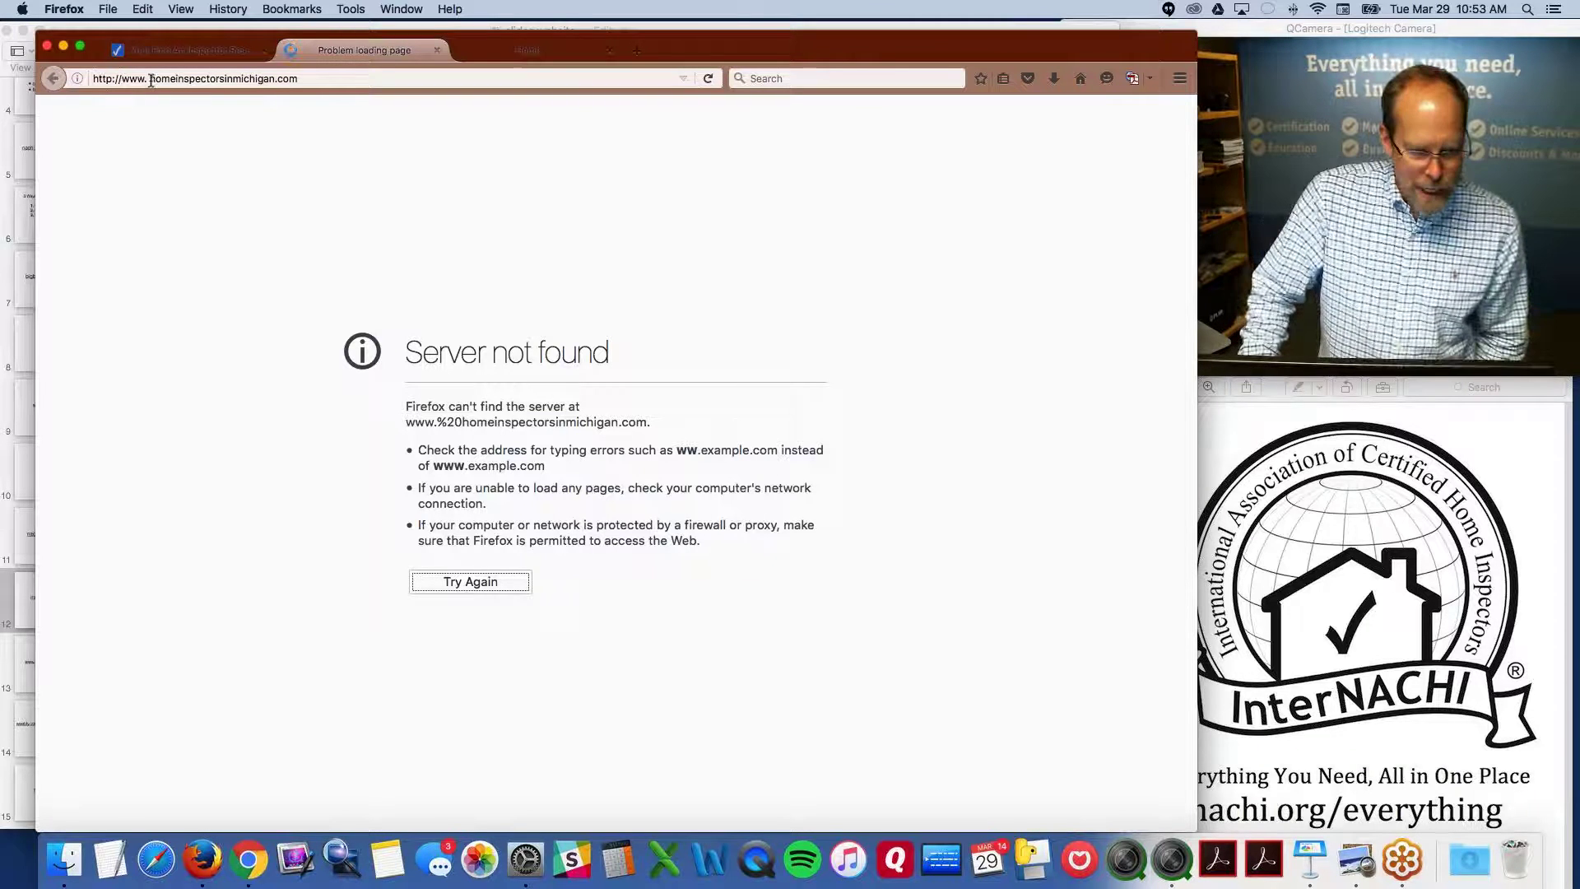
Close the Server not found tab and open the ATD Building LLC site (atdbuilders.com) from InspectorSeek
click(150, 78)
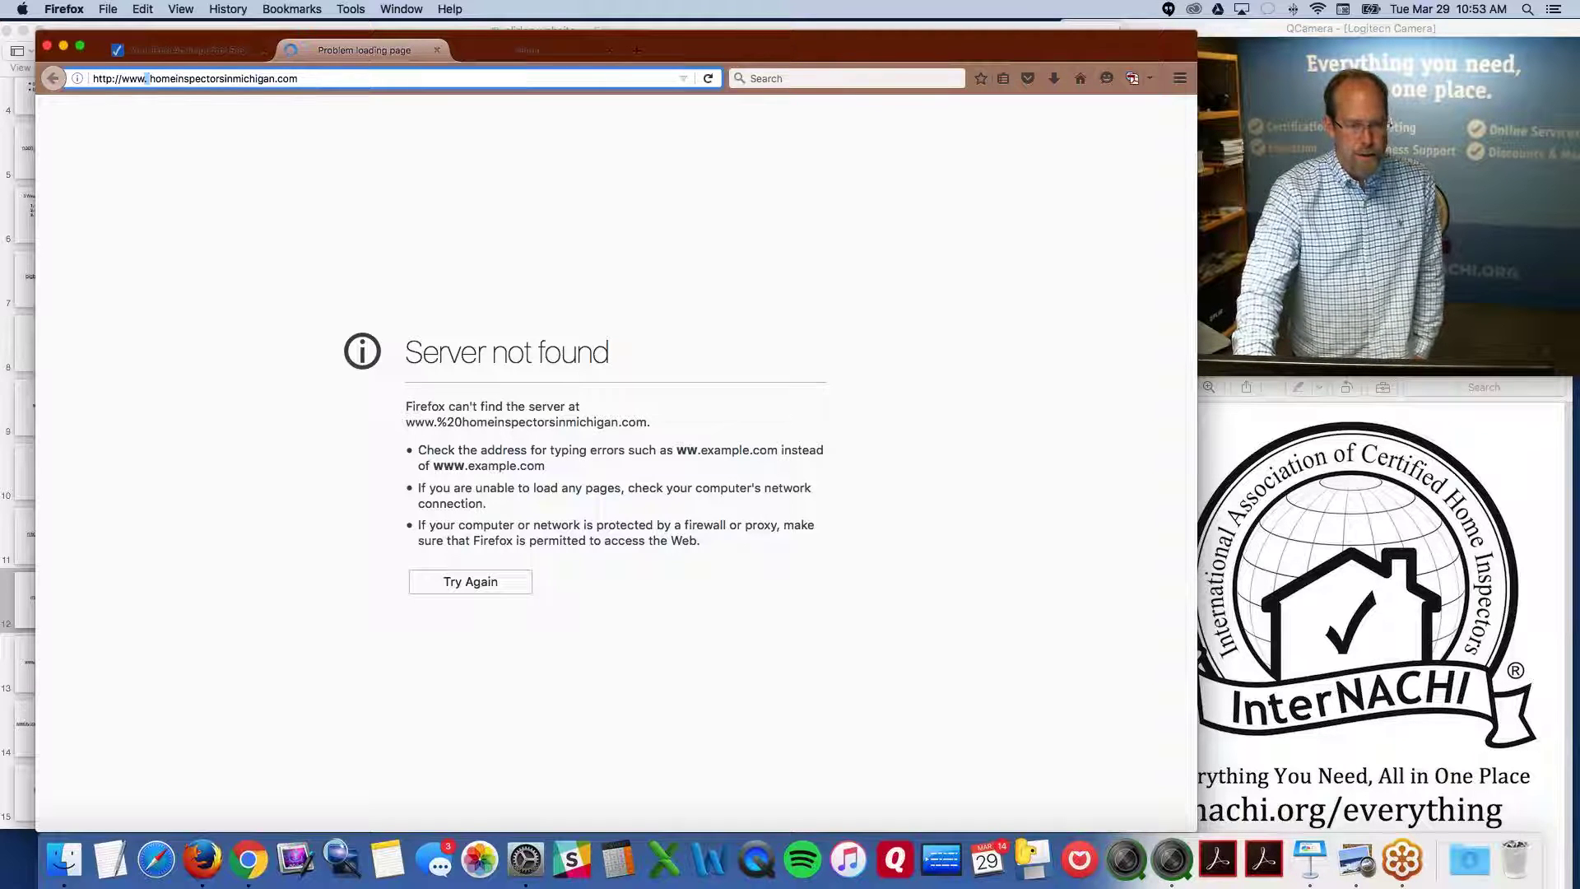
triple_click(280, 76)
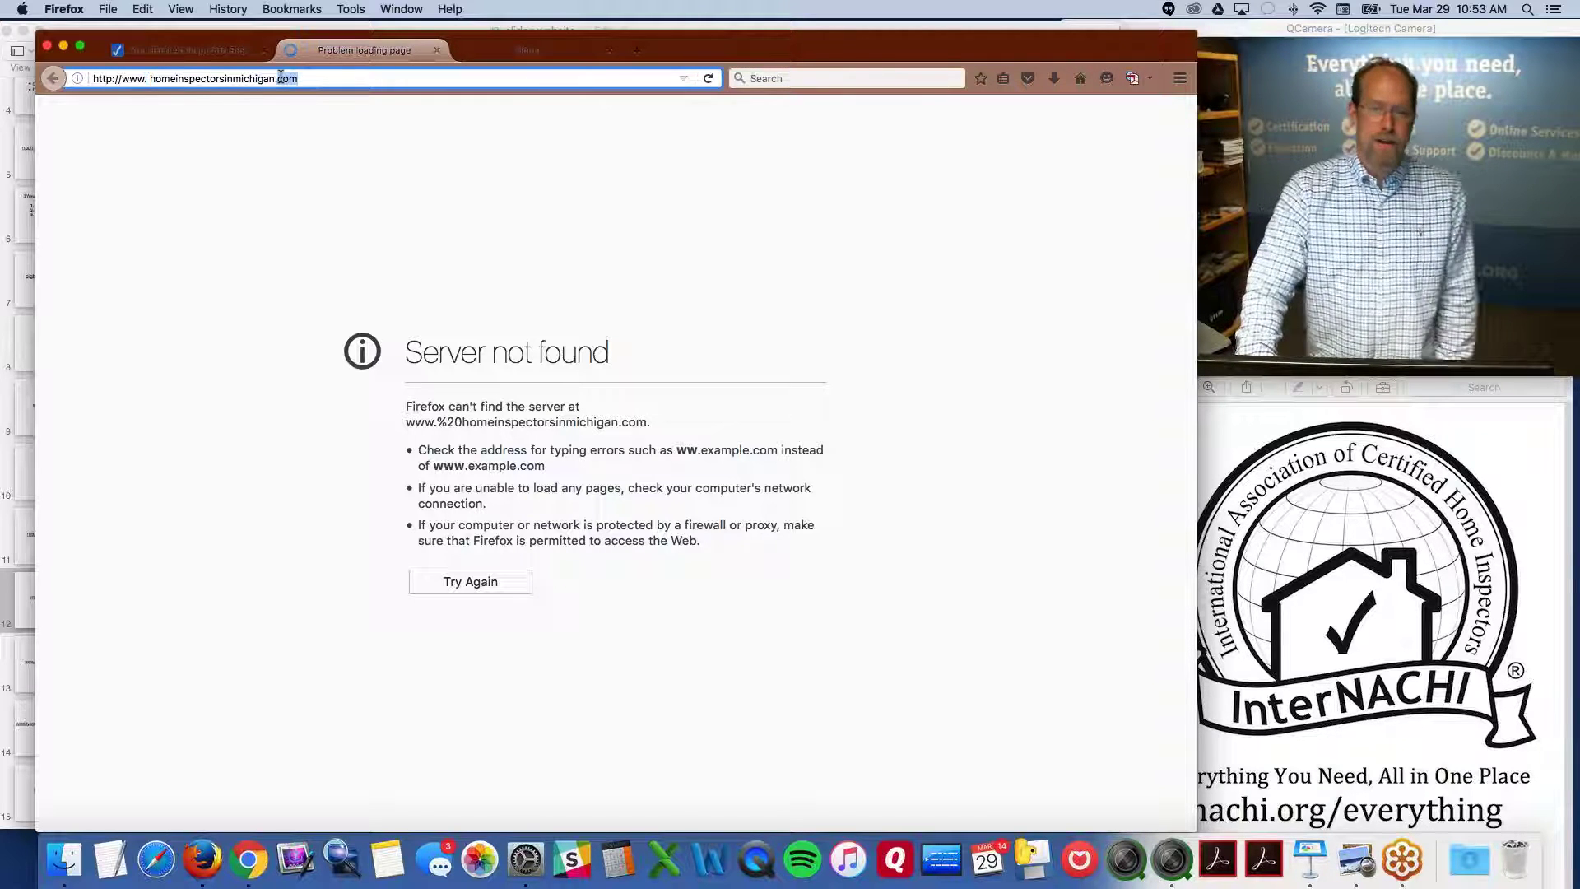
click(437, 51)
scroll(526, 370, down, 3)
click(481, 304)
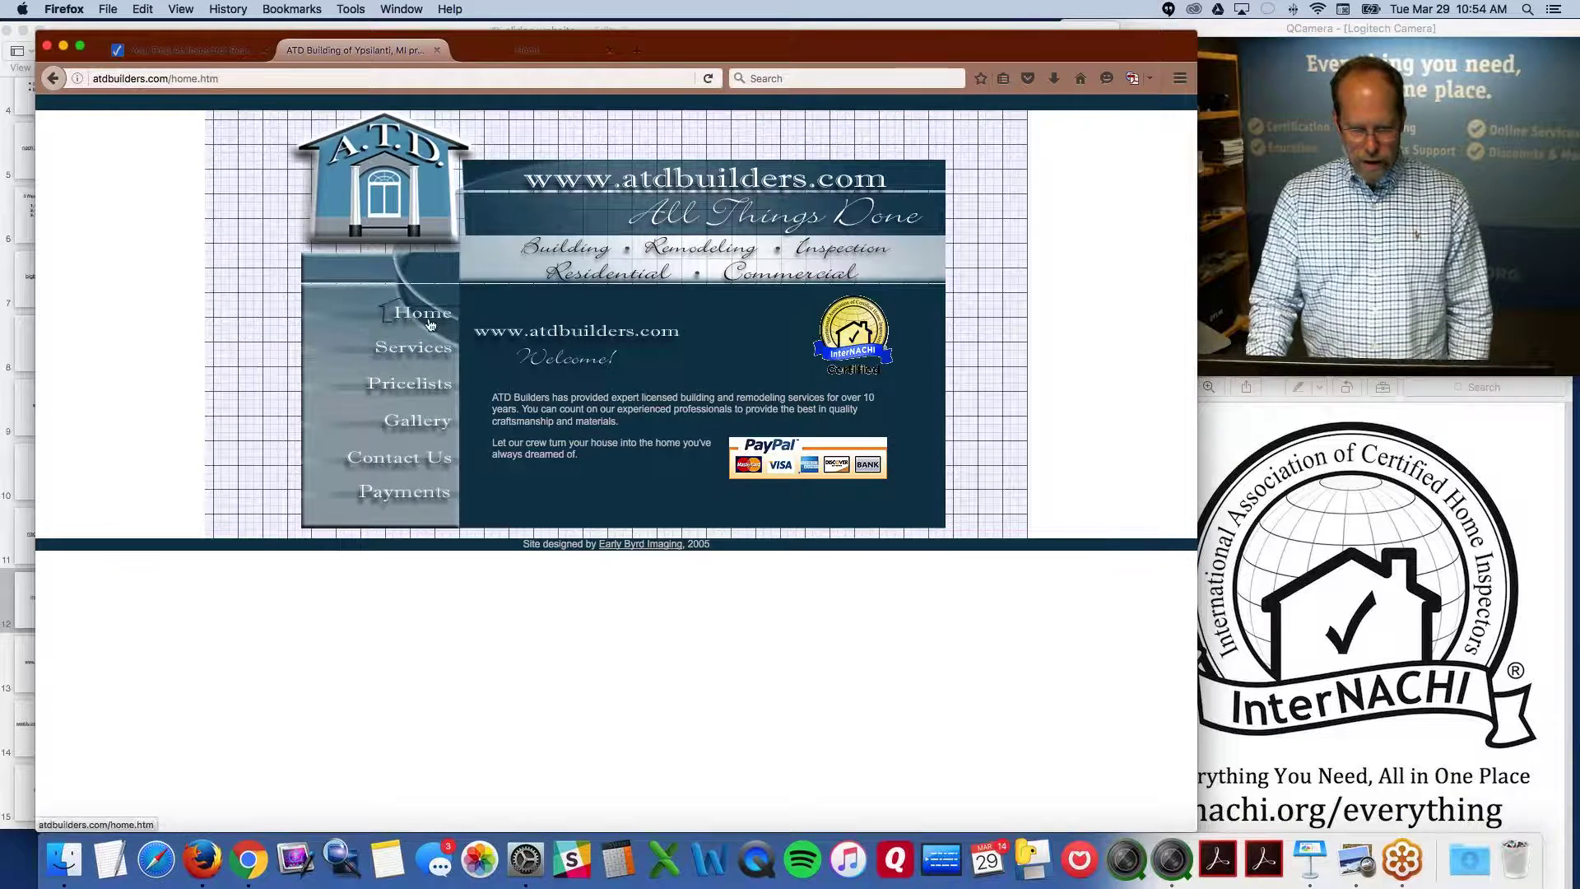
click(53, 78)
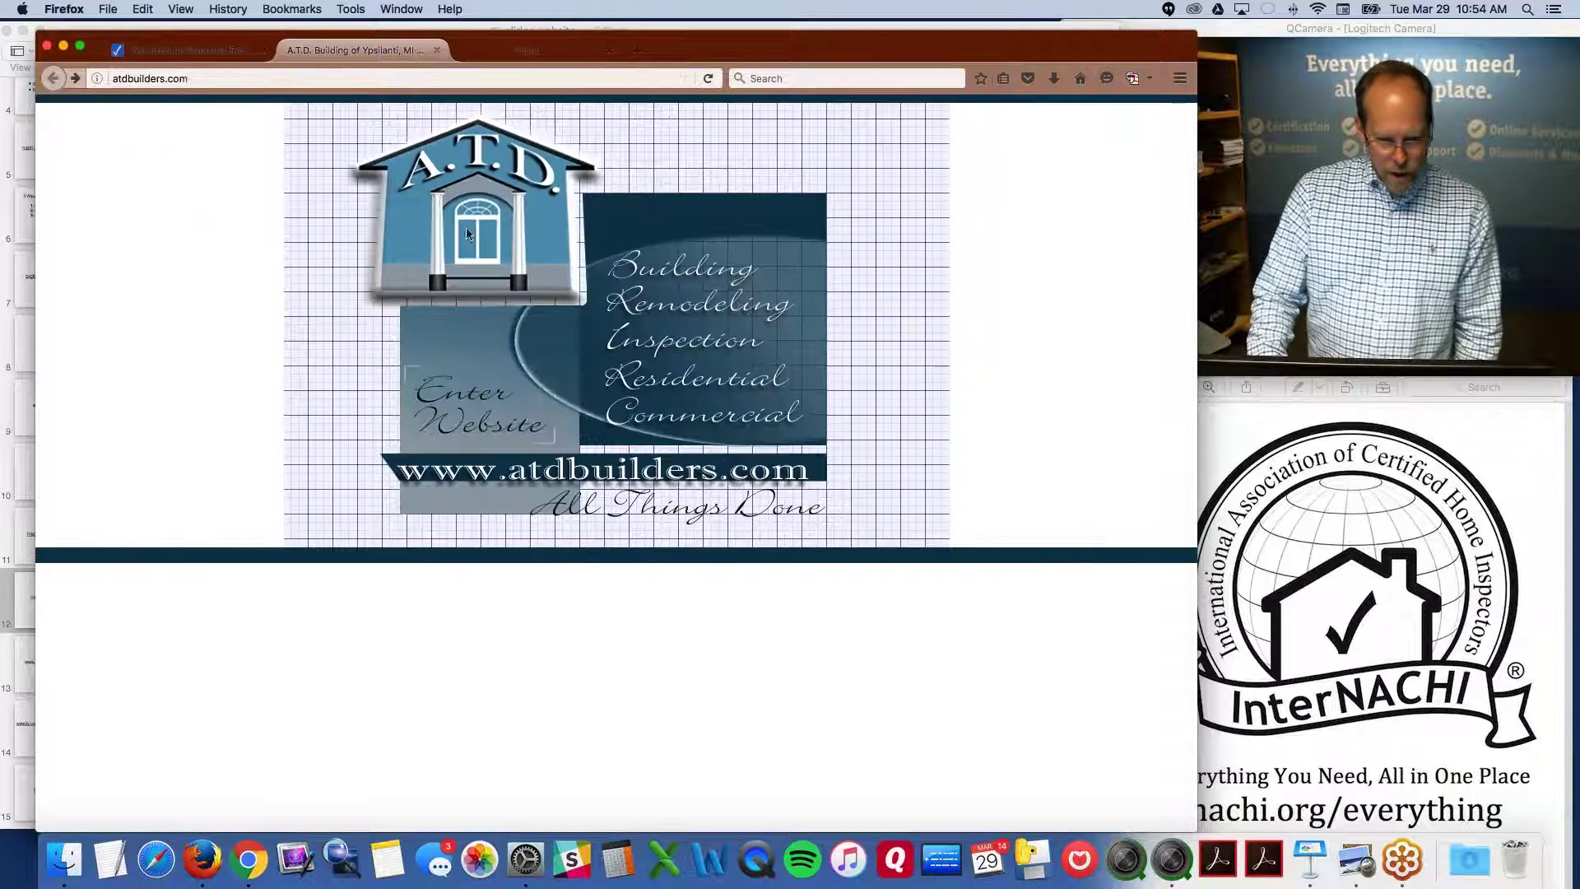
click(471, 402)
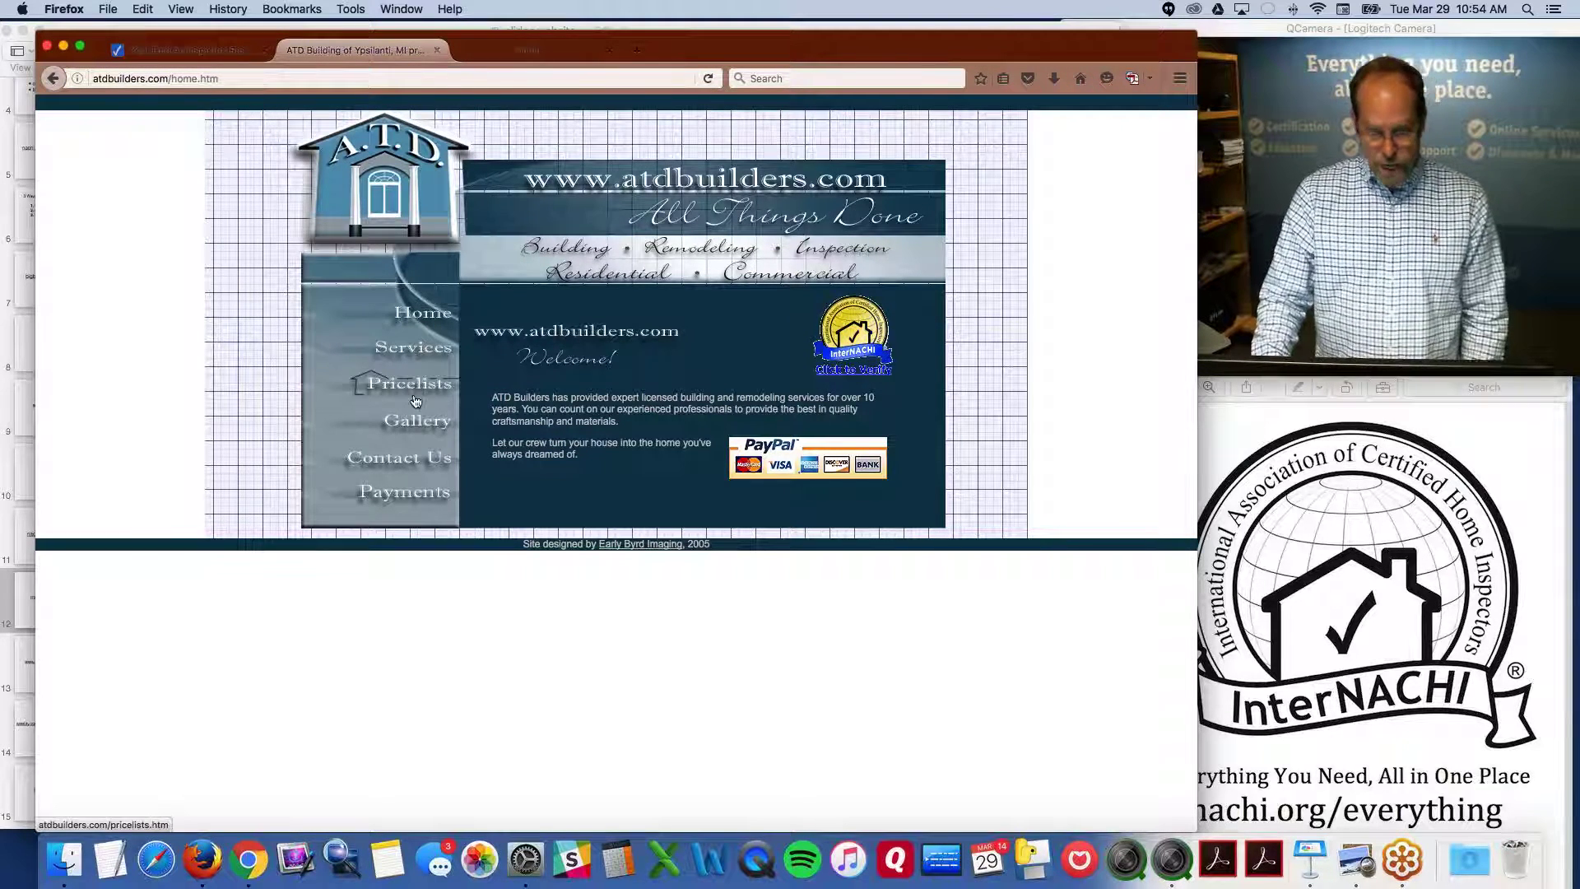
click(412, 433)
click(426, 324)
click(425, 364)
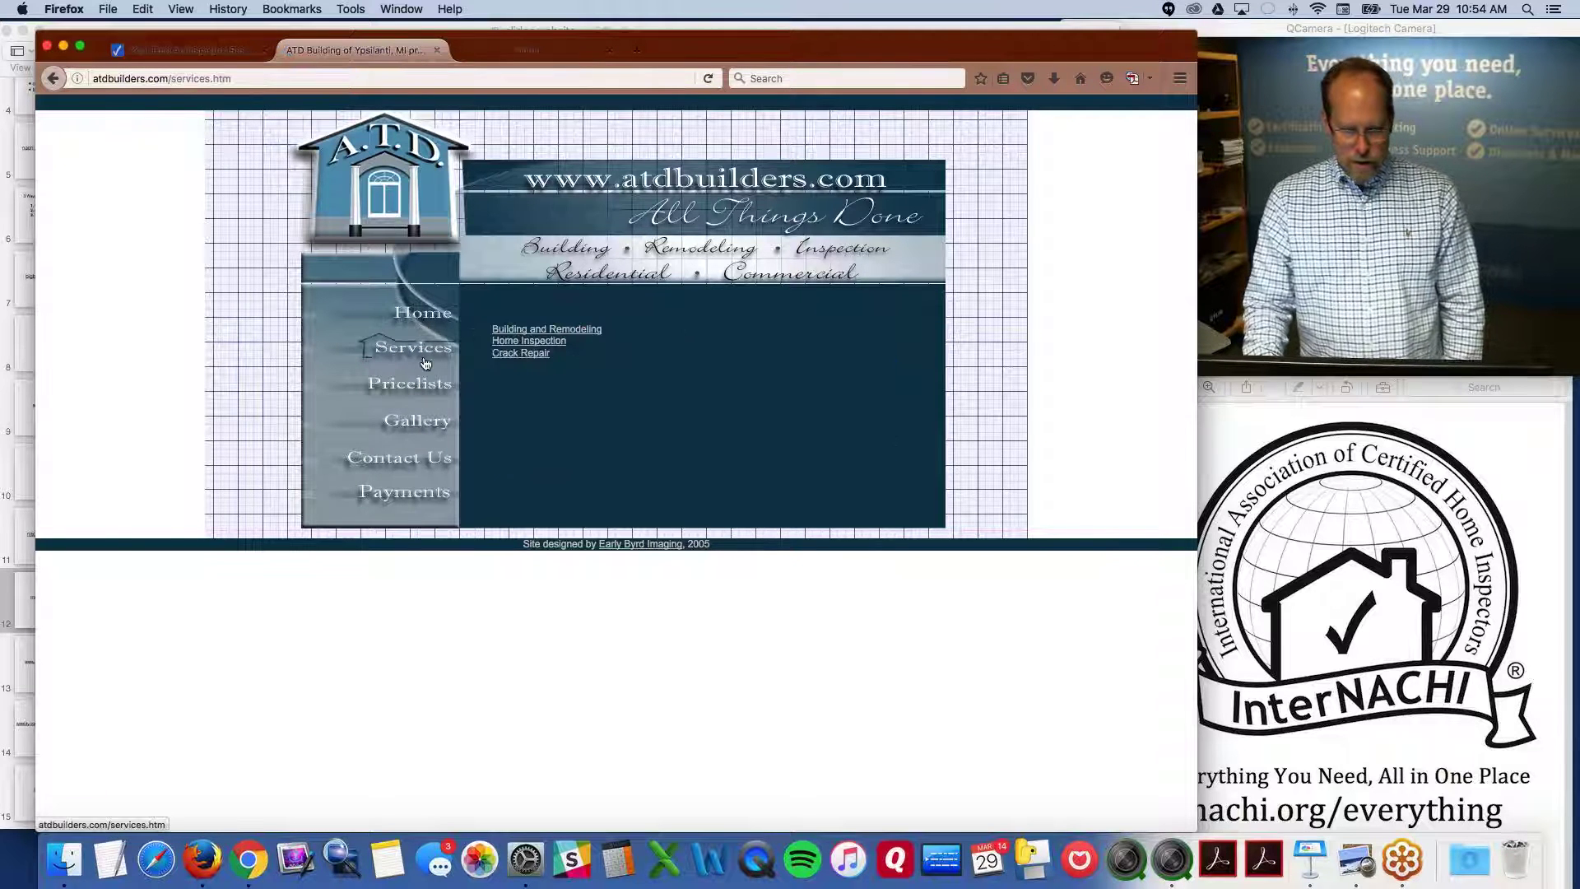
click(403, 387)
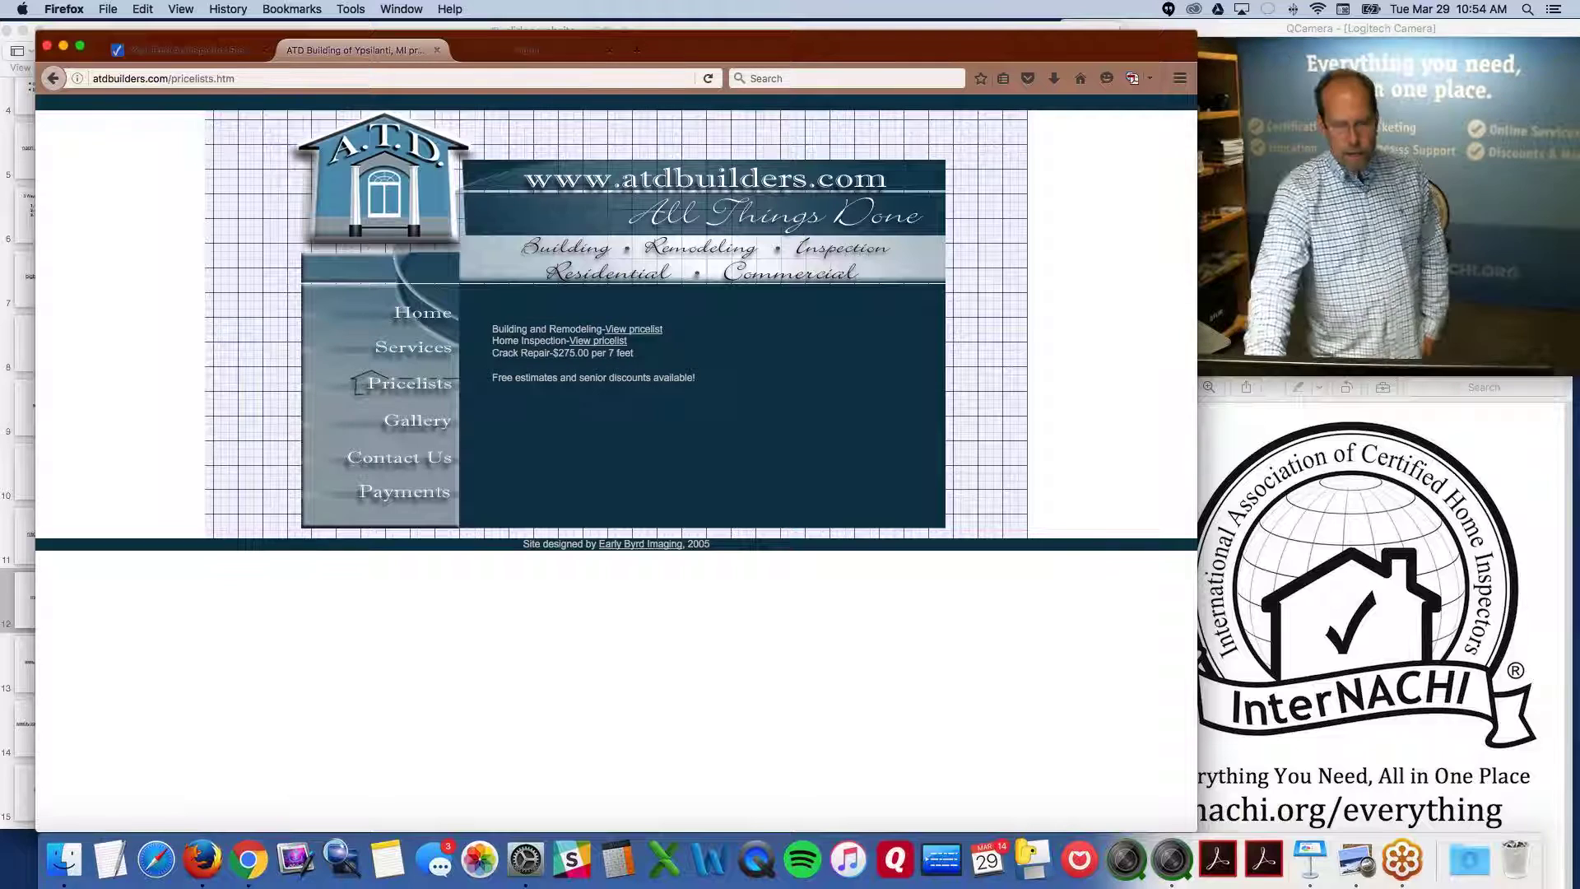
click(426, 424)
click(417, 464)
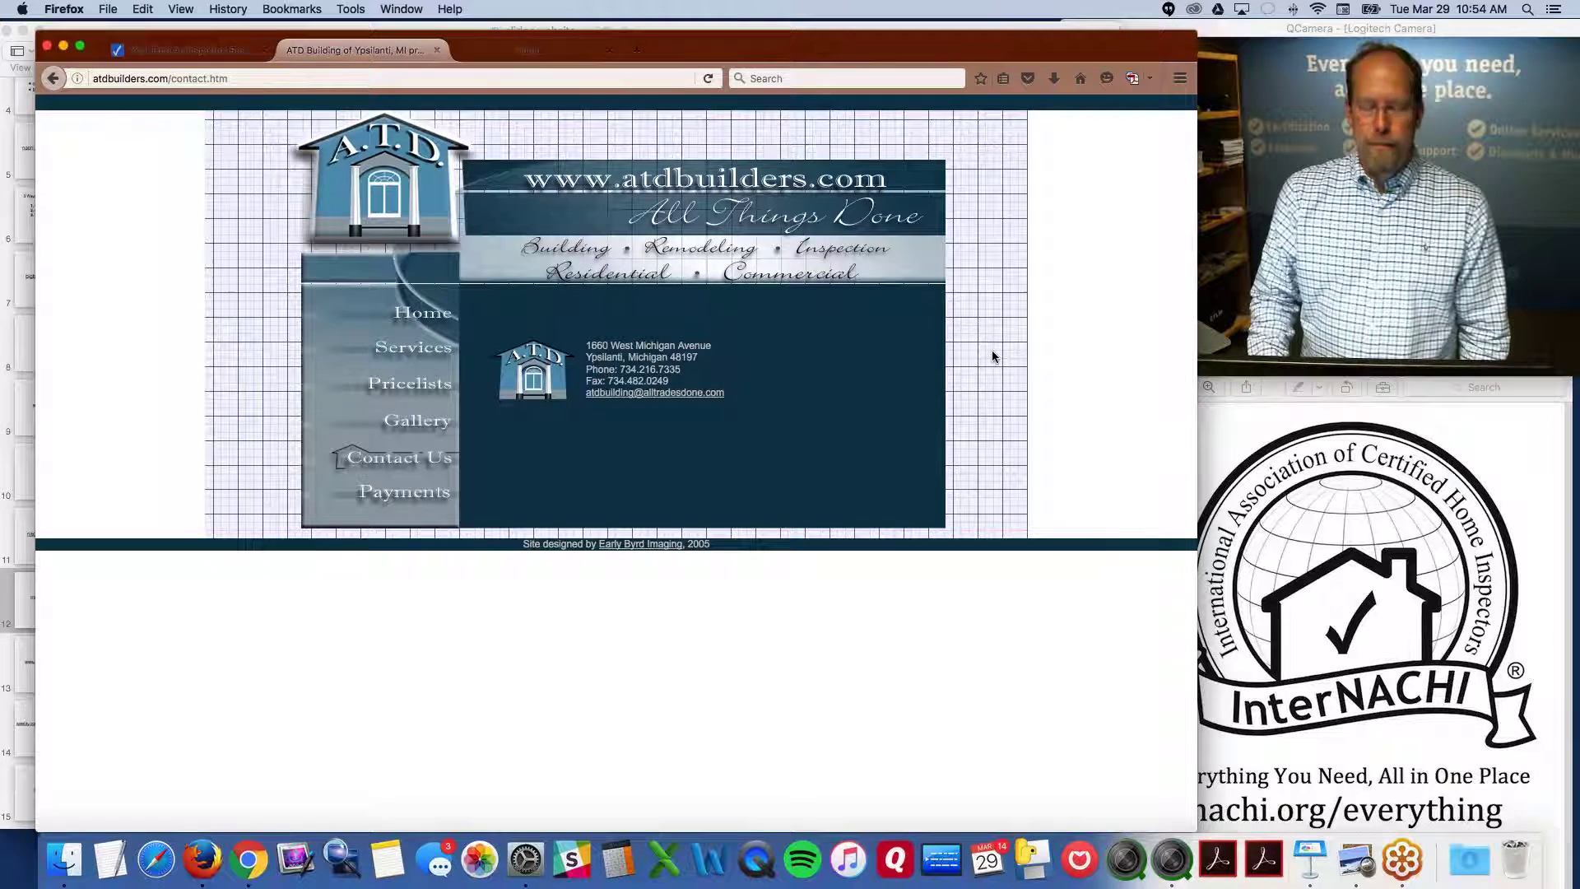
double_click(698, 544)
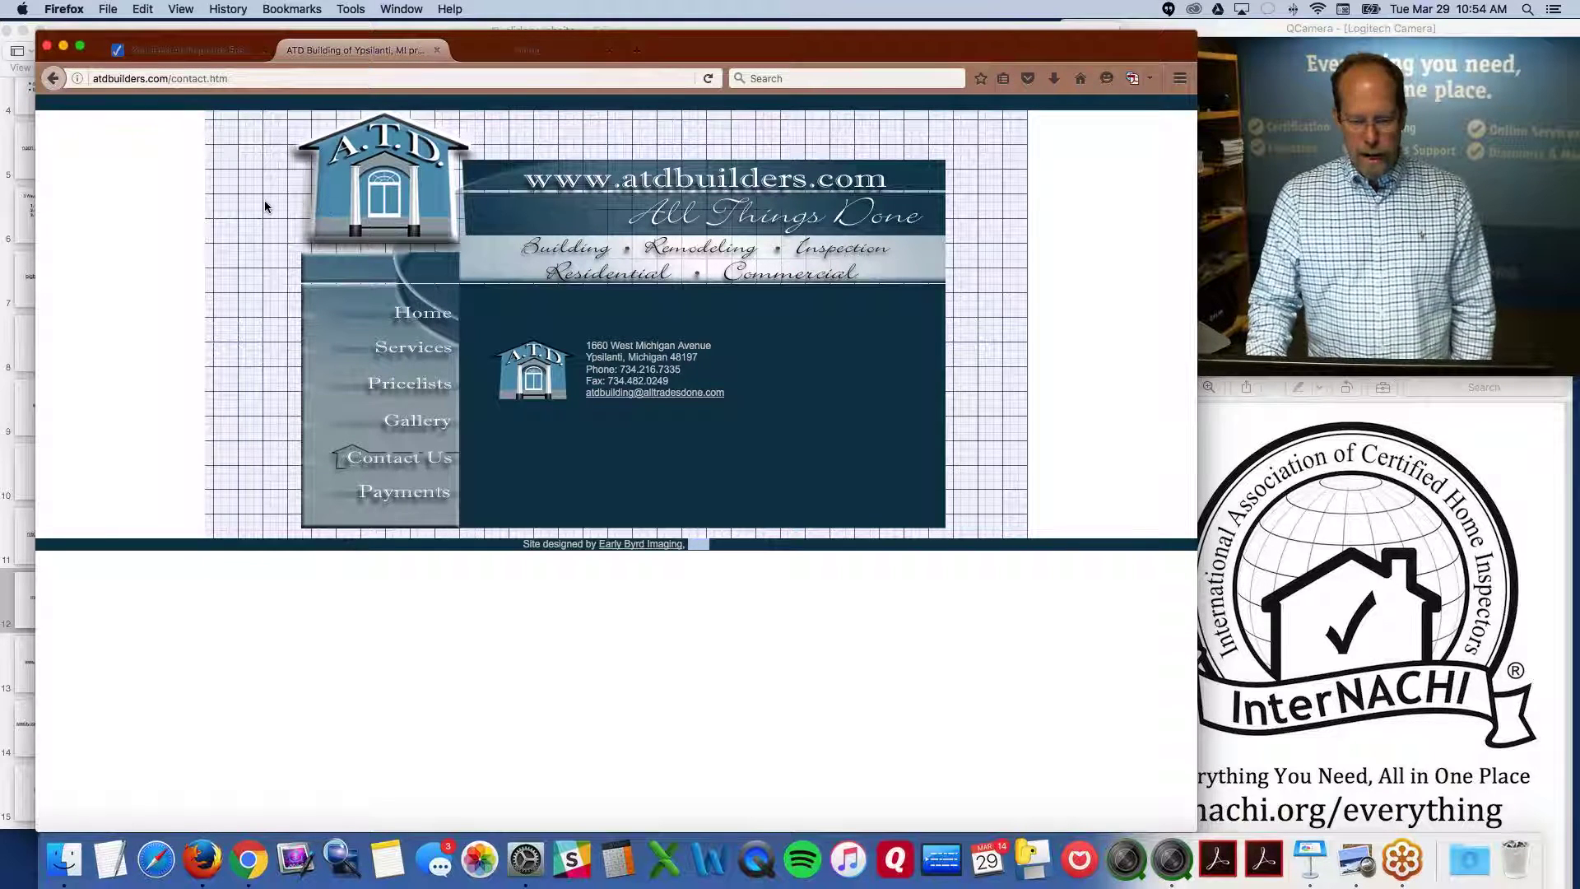
click(53, 82)
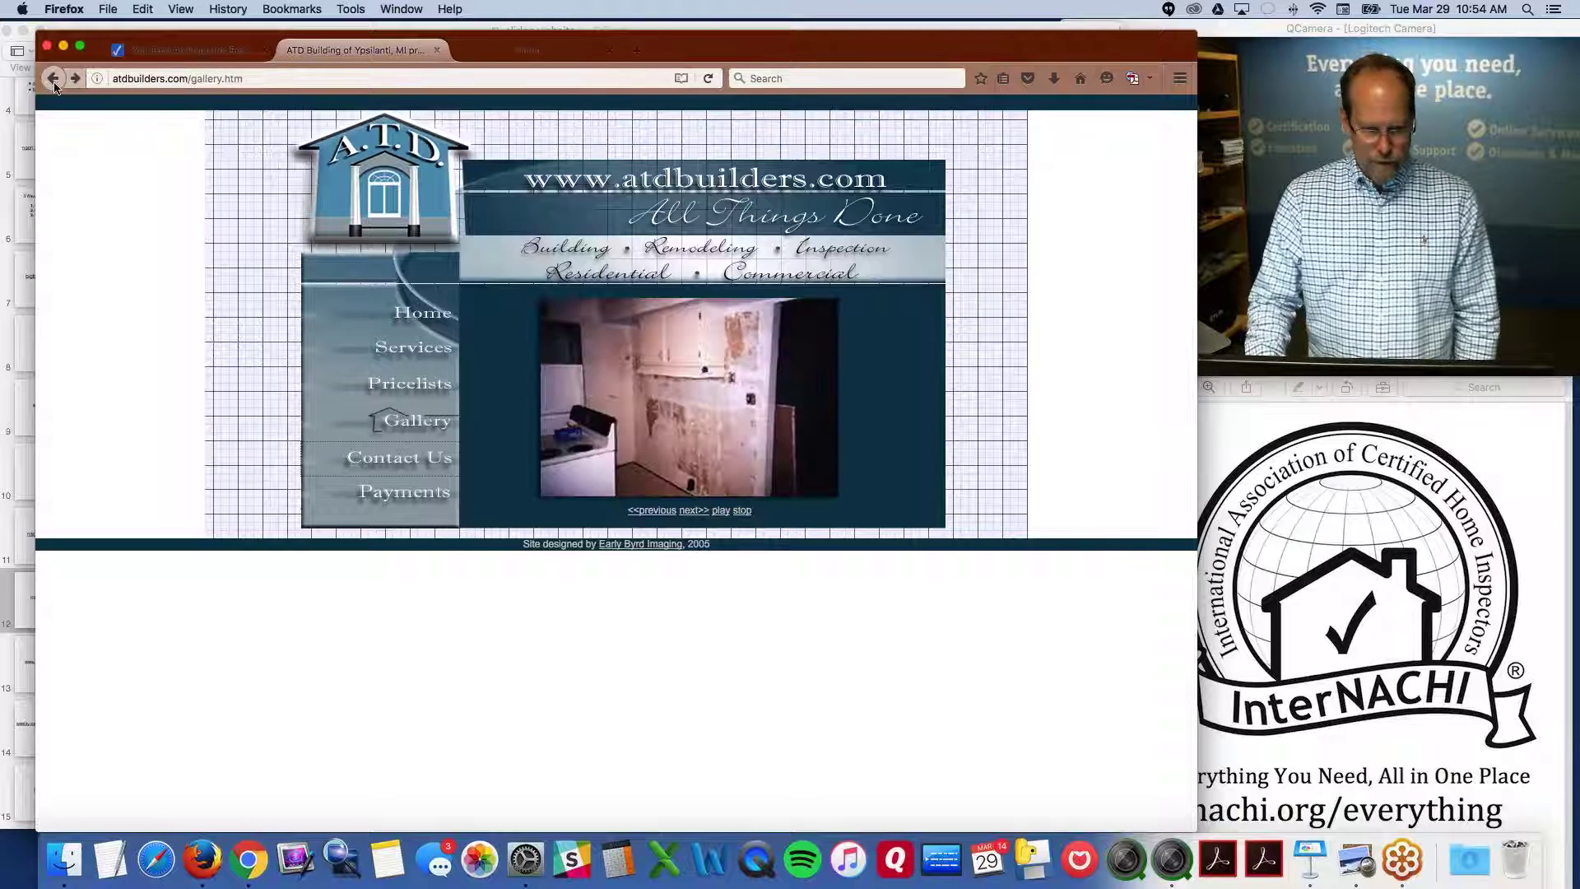
click(53, 81)
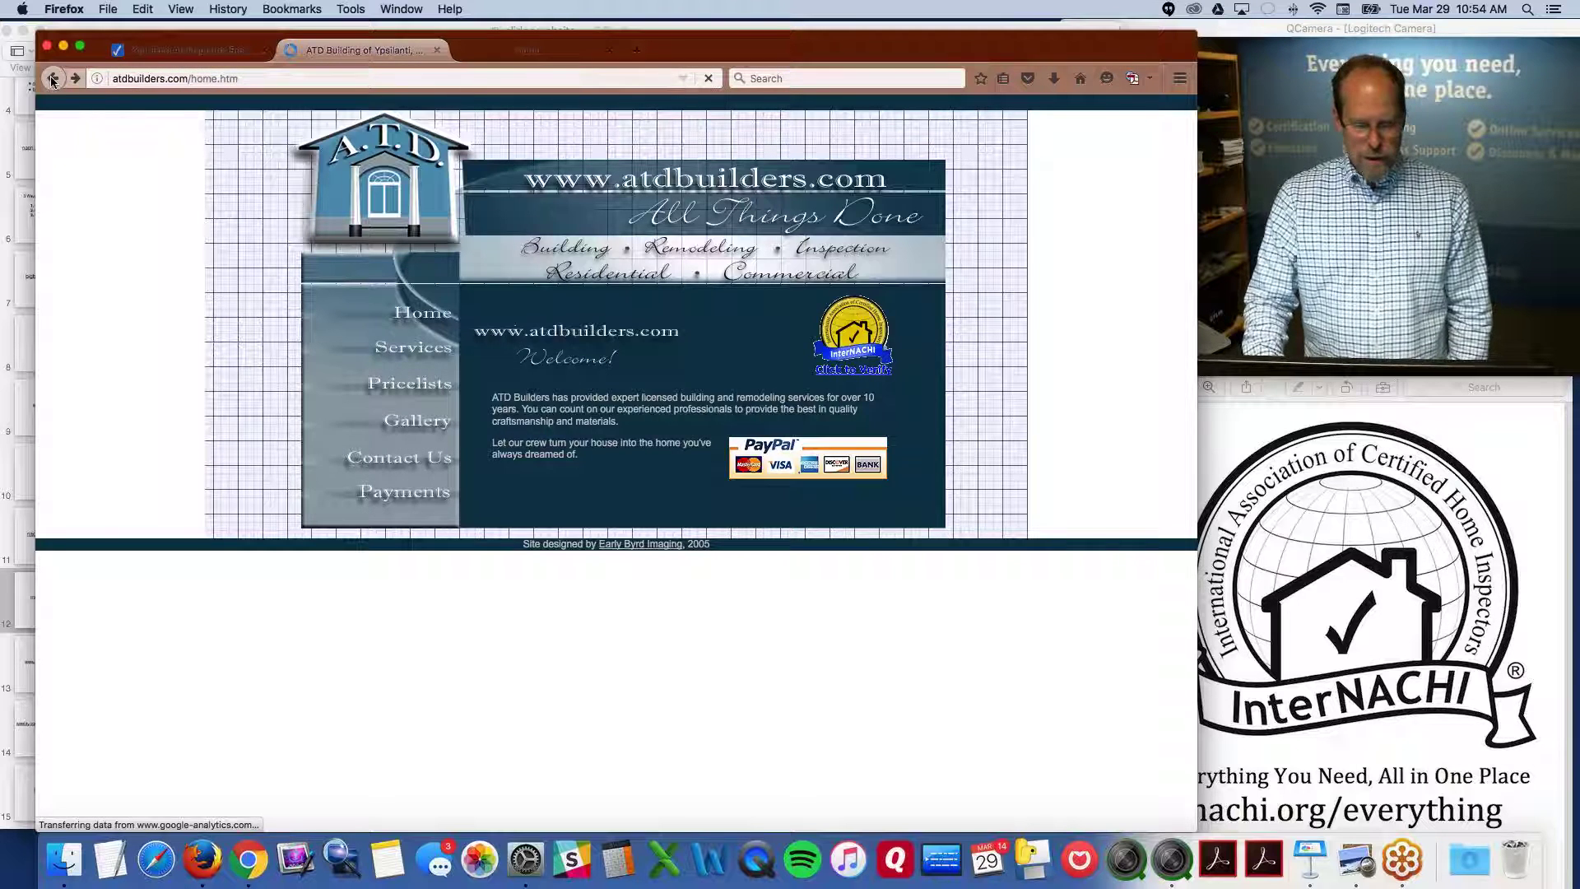
click(53, 81)
click(52, 81)
click(52, 80)
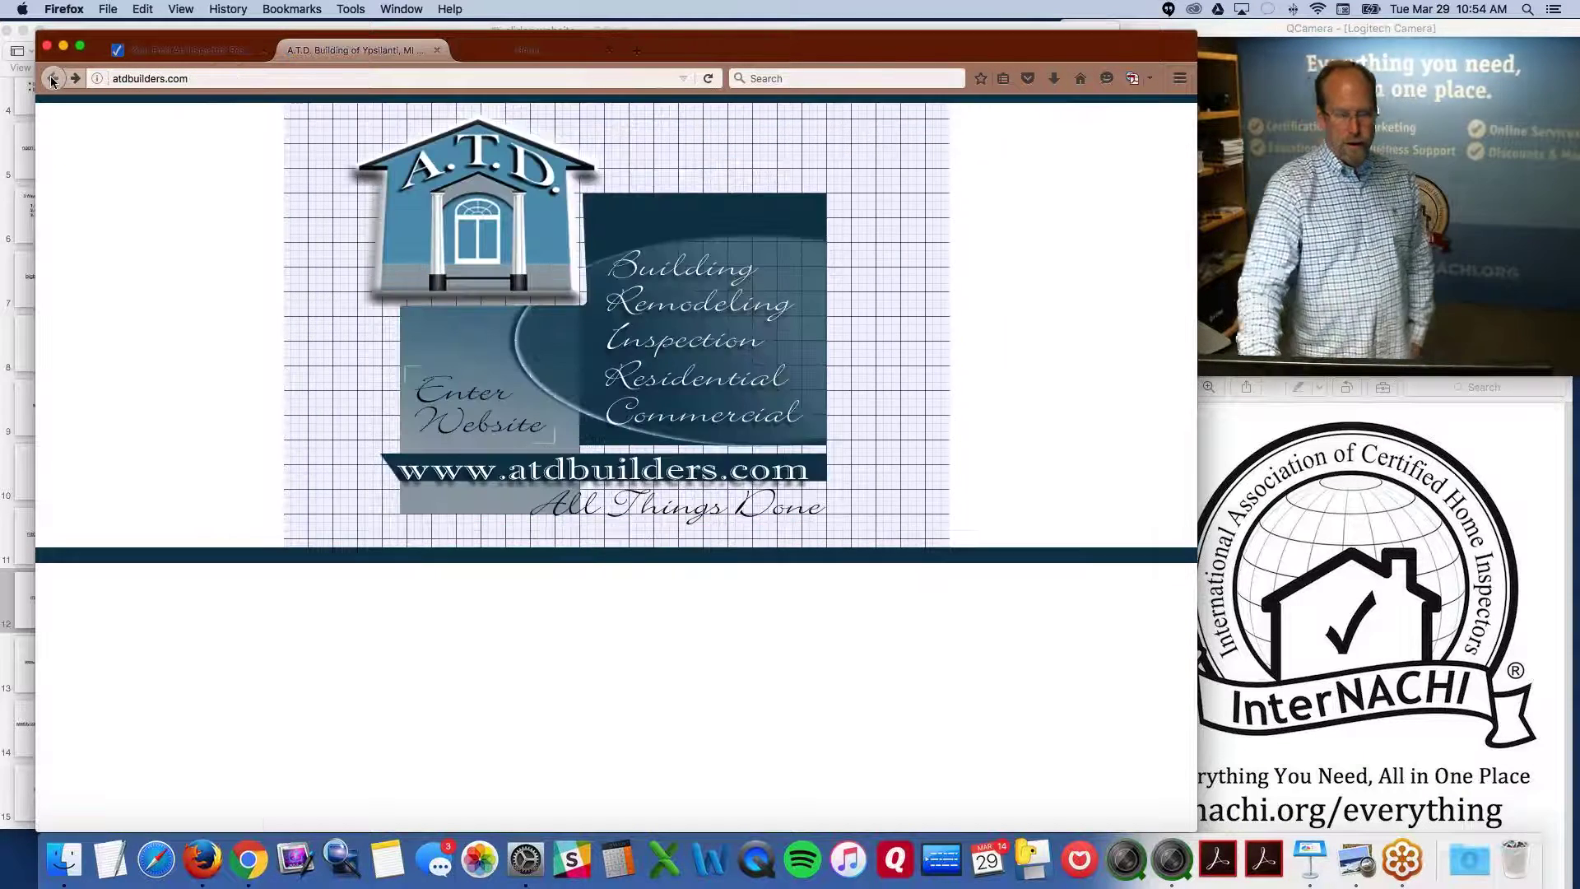
Close the ATD Builders tab, review GCinspection.com, then bring the Keynote deck forward
click(436, 50)
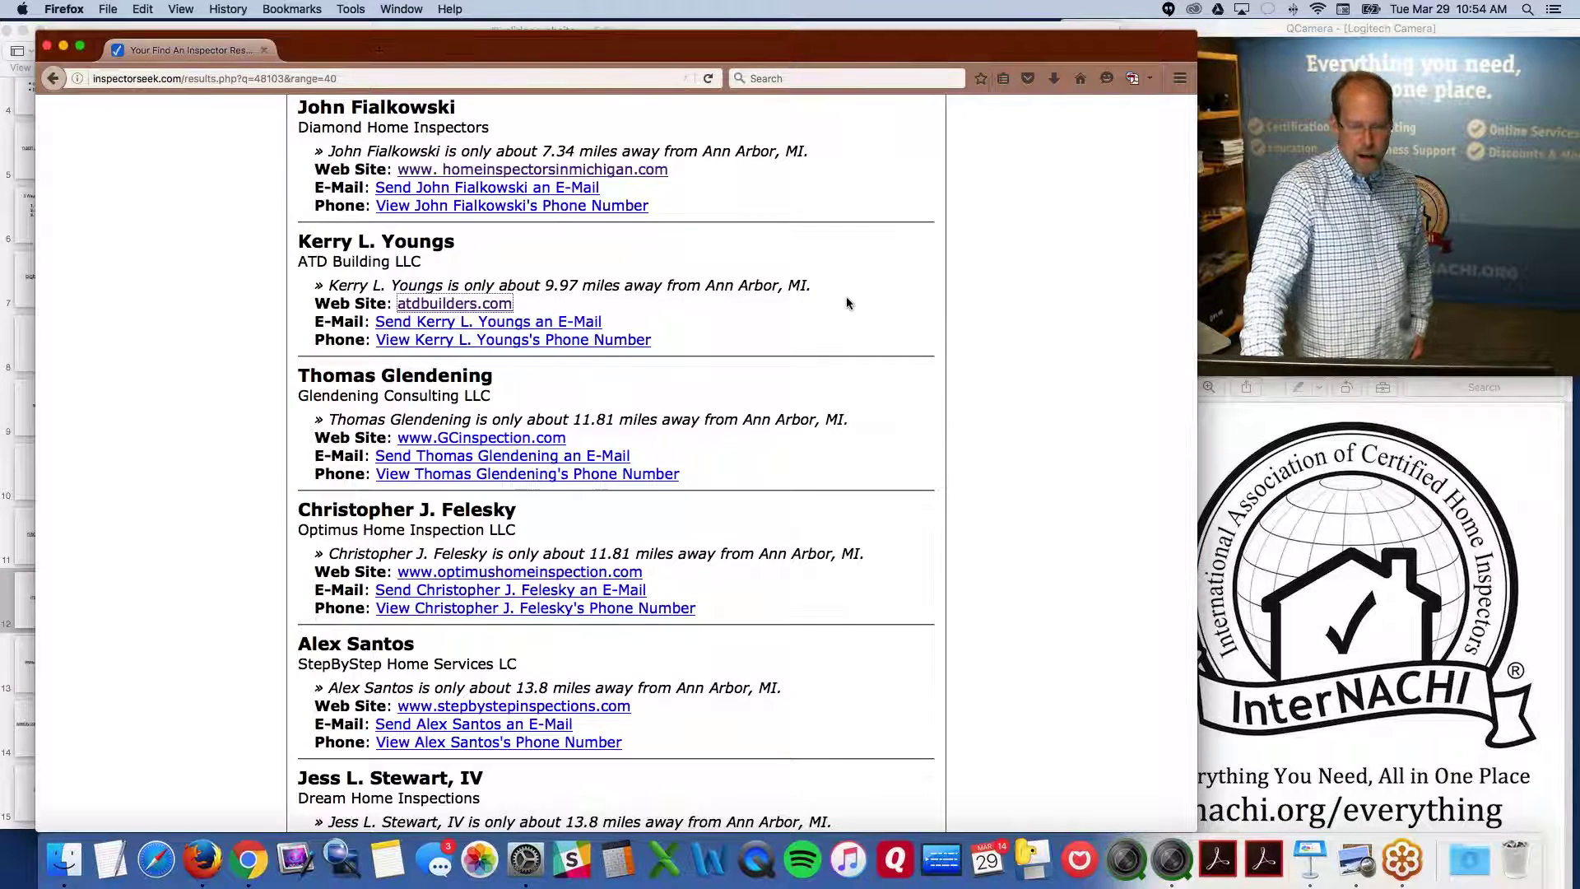
scroll(847, 302, down, 3)
scroll(847, 303, down, 2)
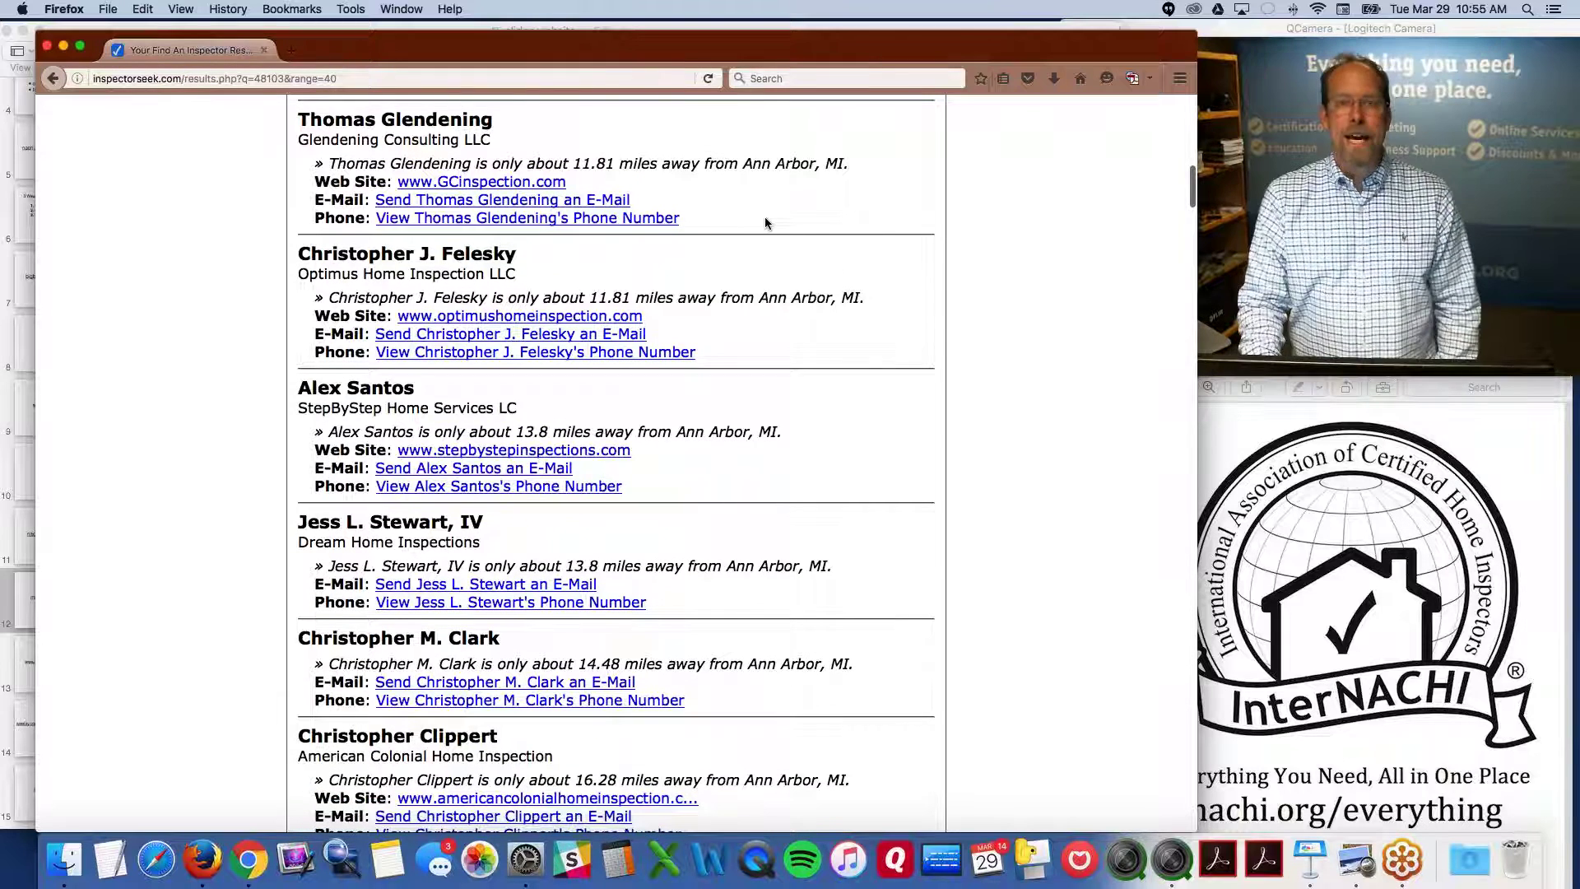
click(486, 185)
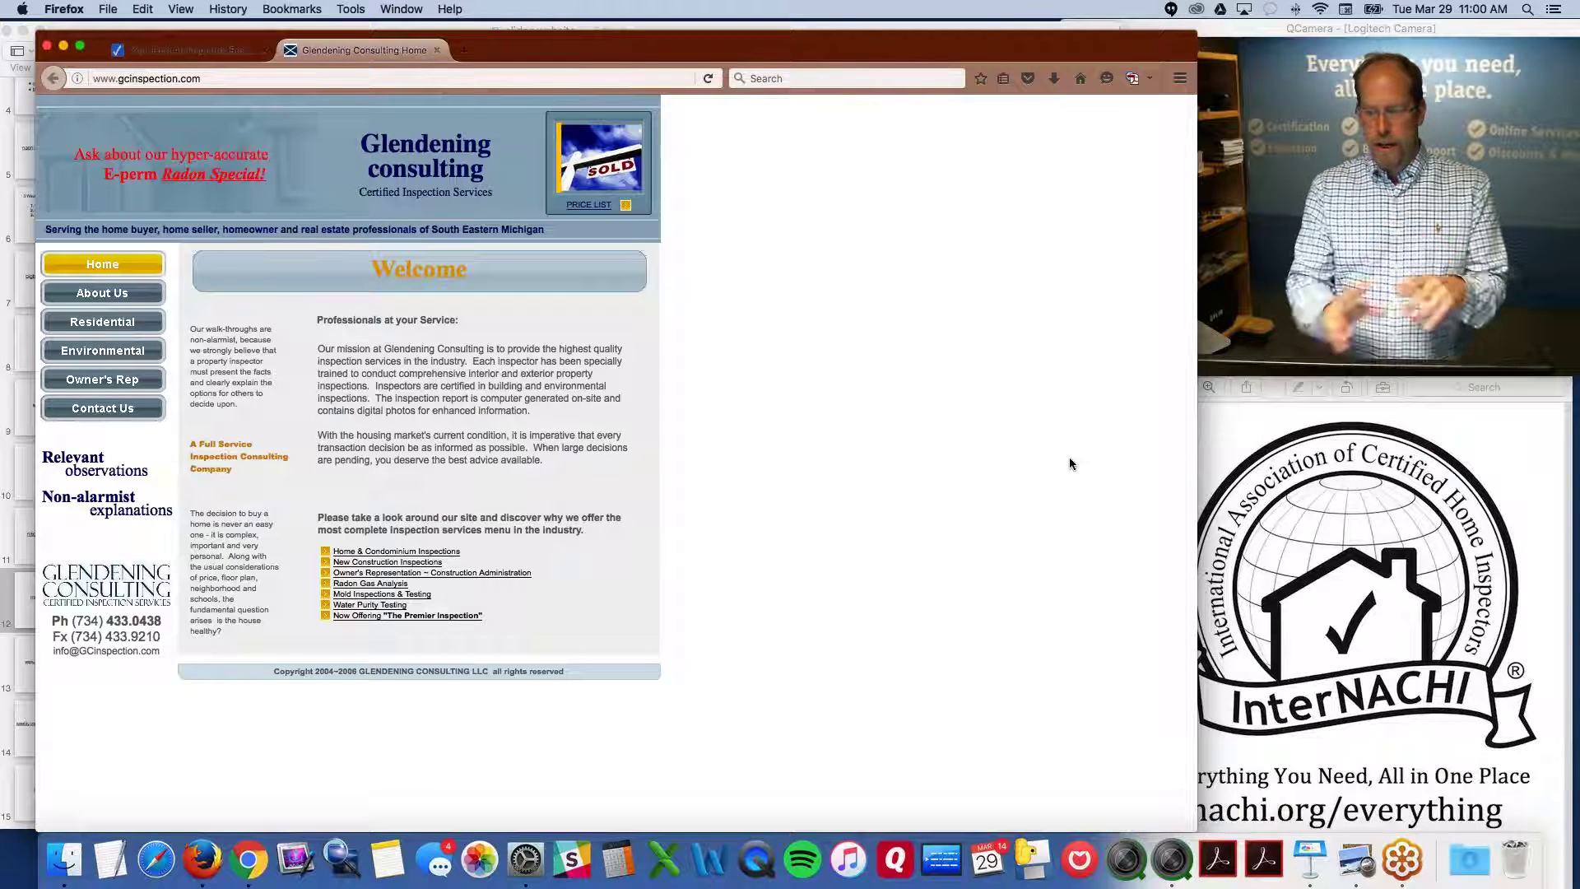
click(7, 130)
scroll(58, 217, up, 5)
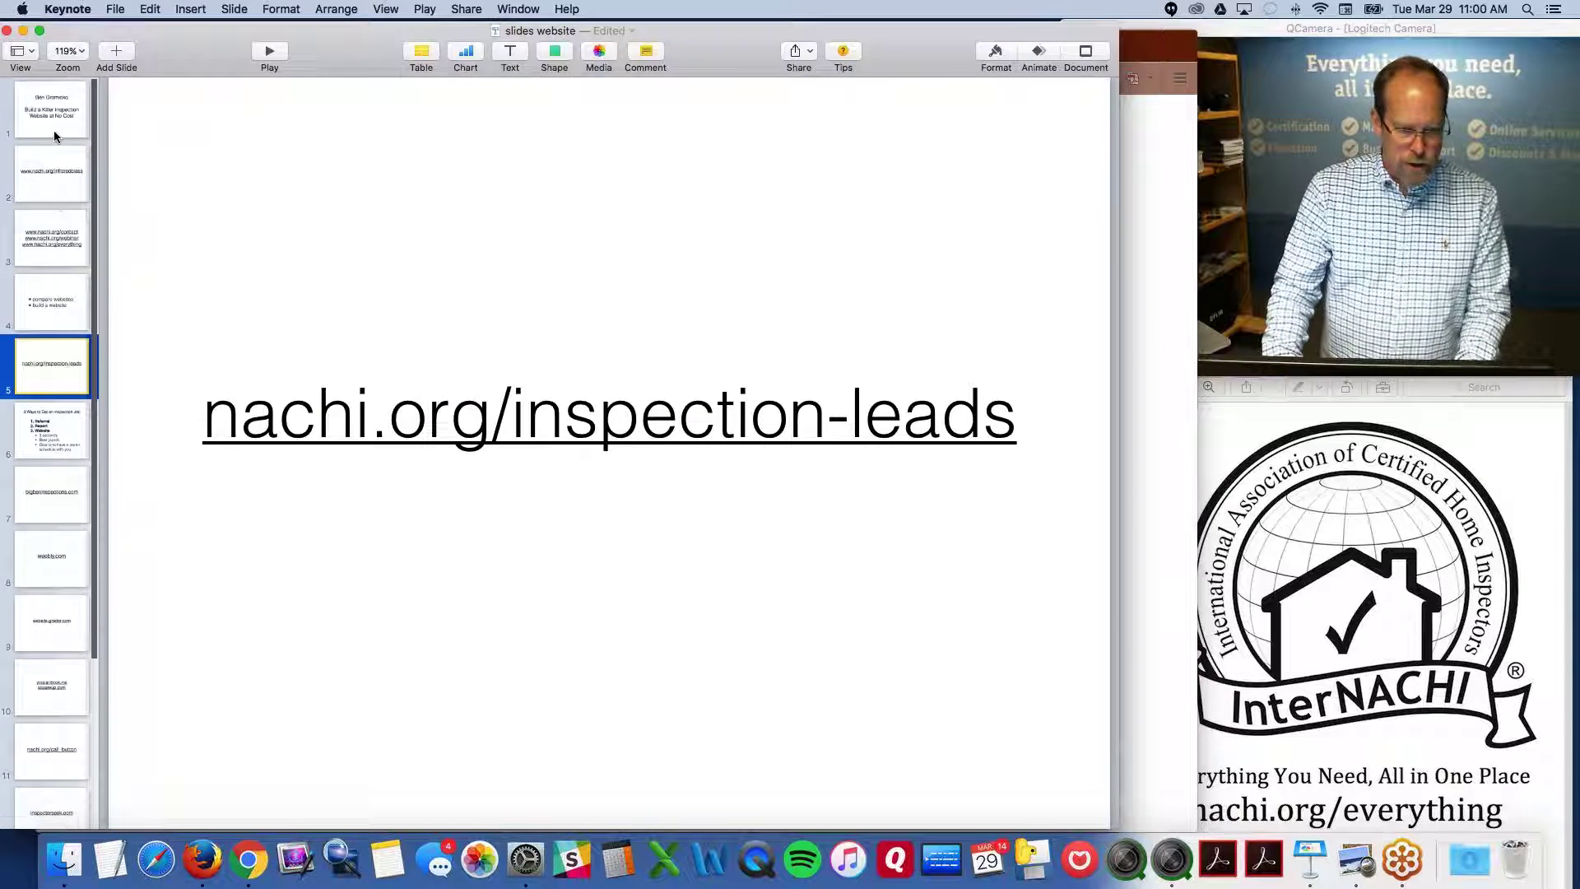
click(55, 132)
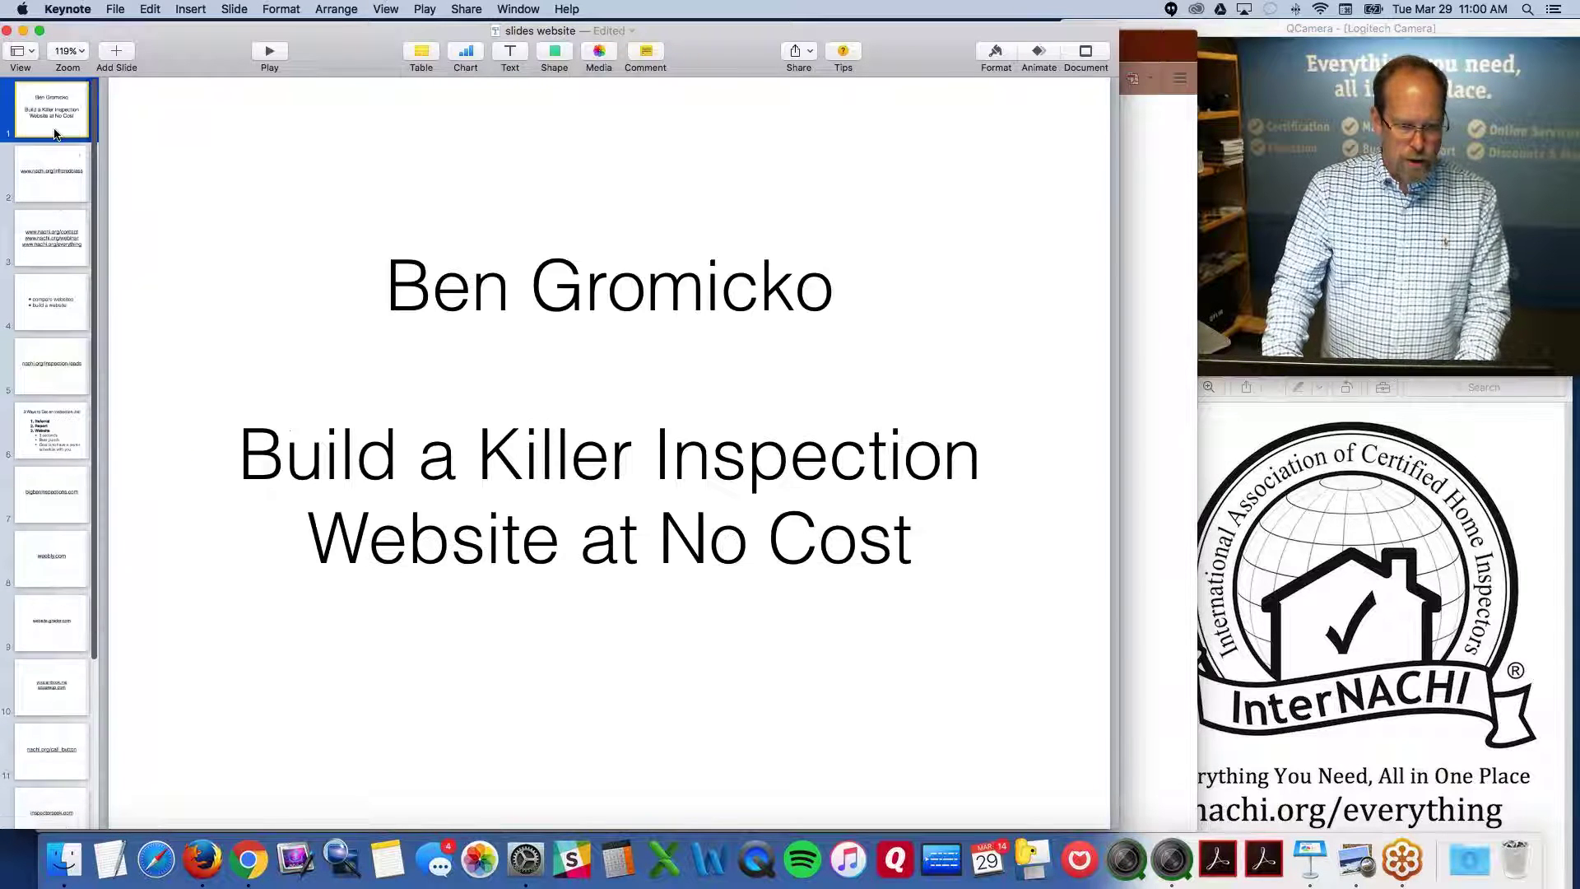
click(64, 242)
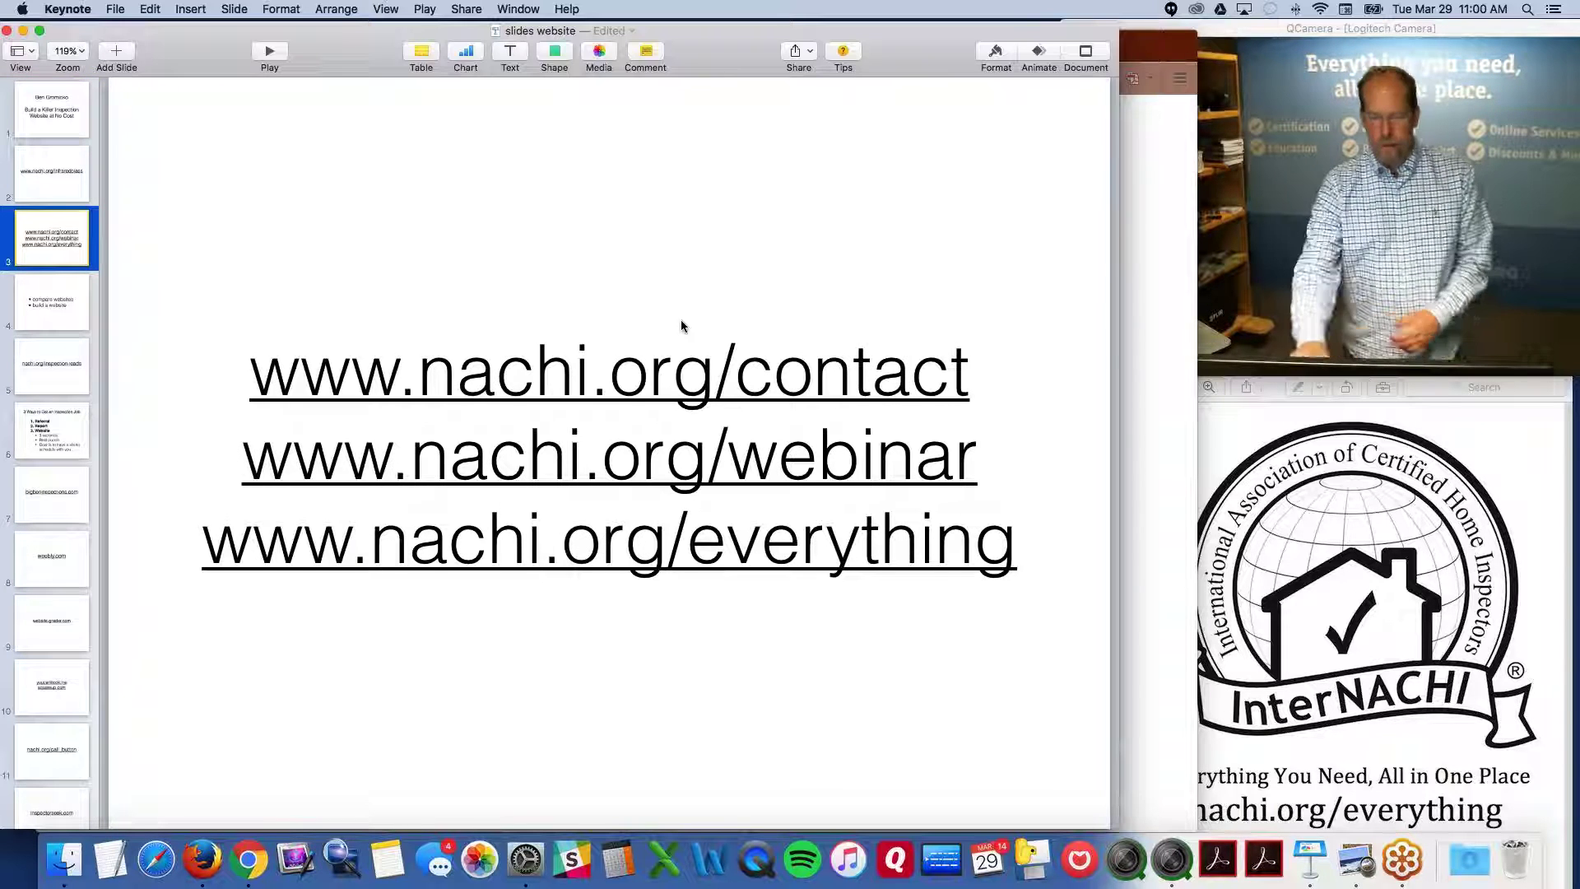
mouse_move(1025, 454)
mouse_down()
mouse_move(863, 427)
mouse_move(1020, 449)
mouse_up()
click(222, 363)
triple_click(198, 364)
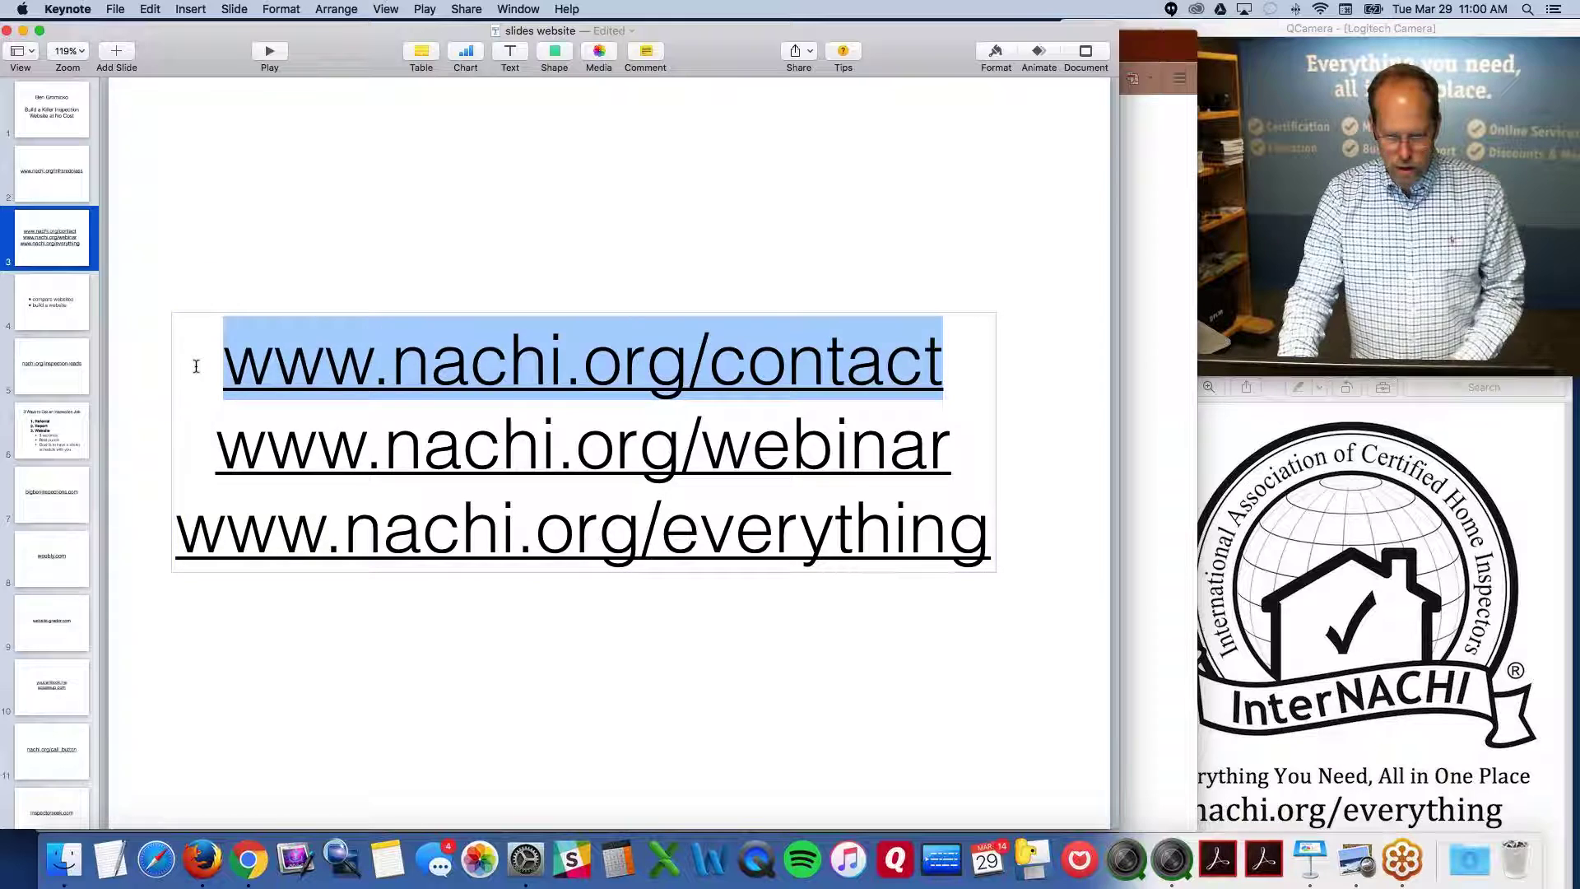
key(BackSpace)
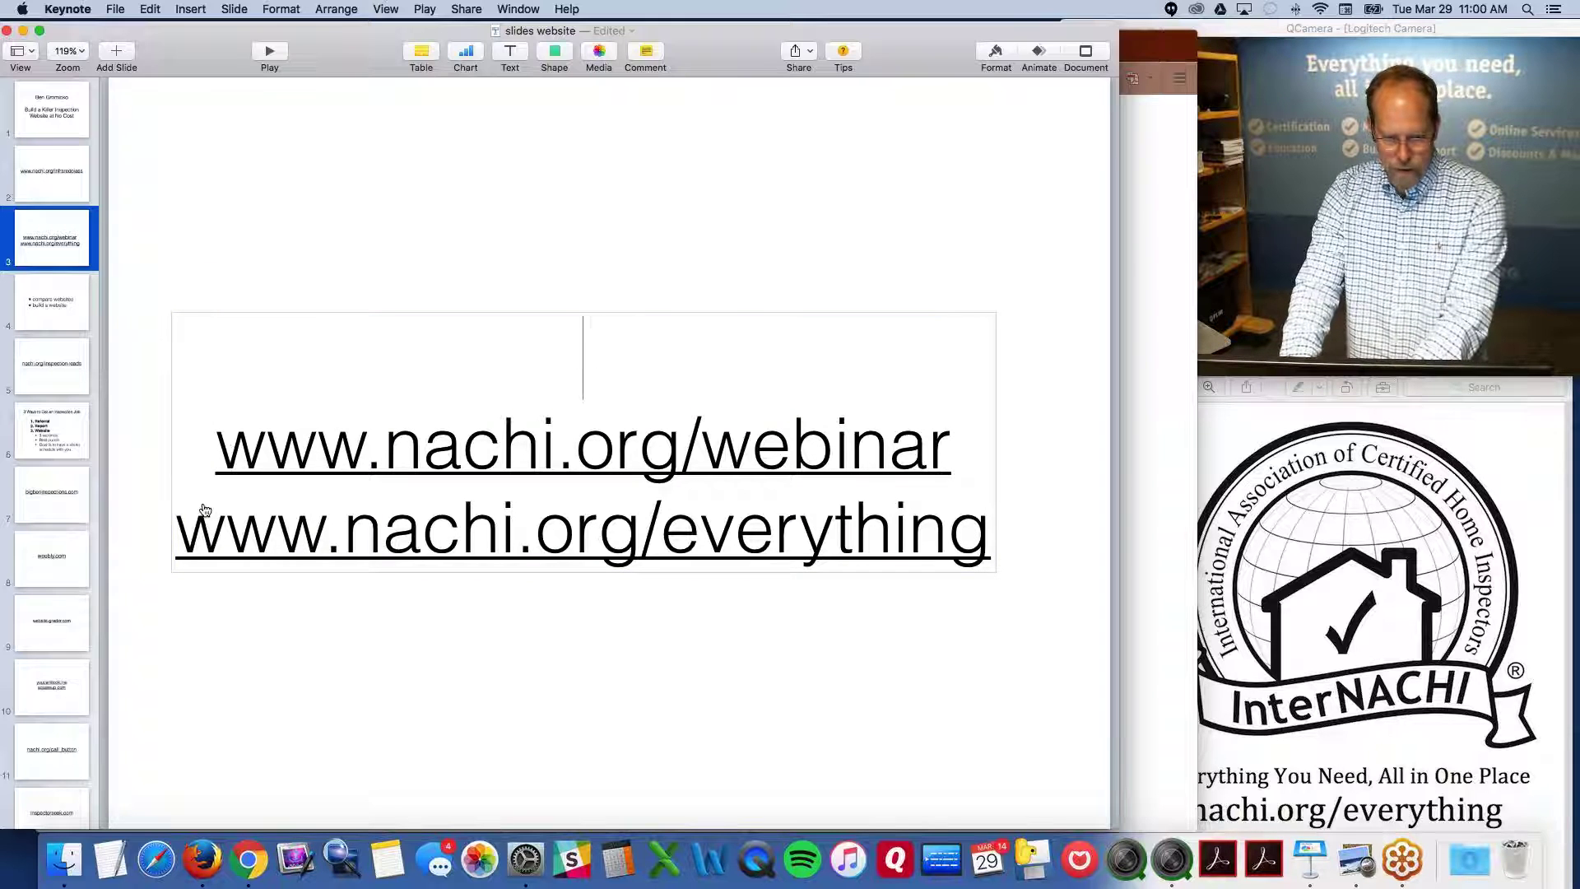
click(986, 498)
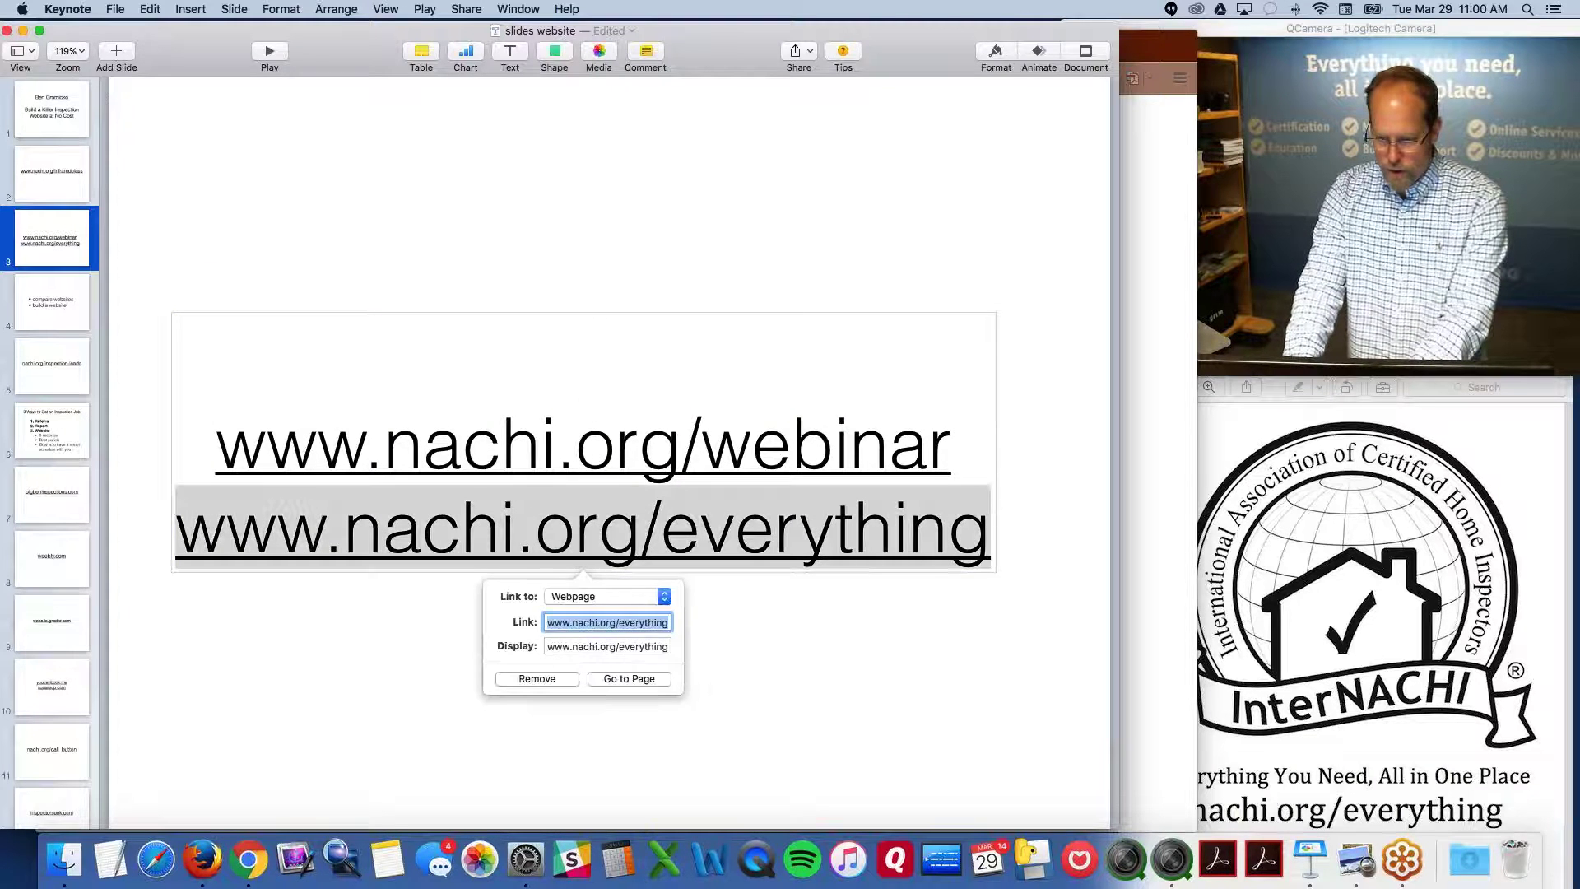
key(BackSpace)
key(Return)
key(BackSpace)
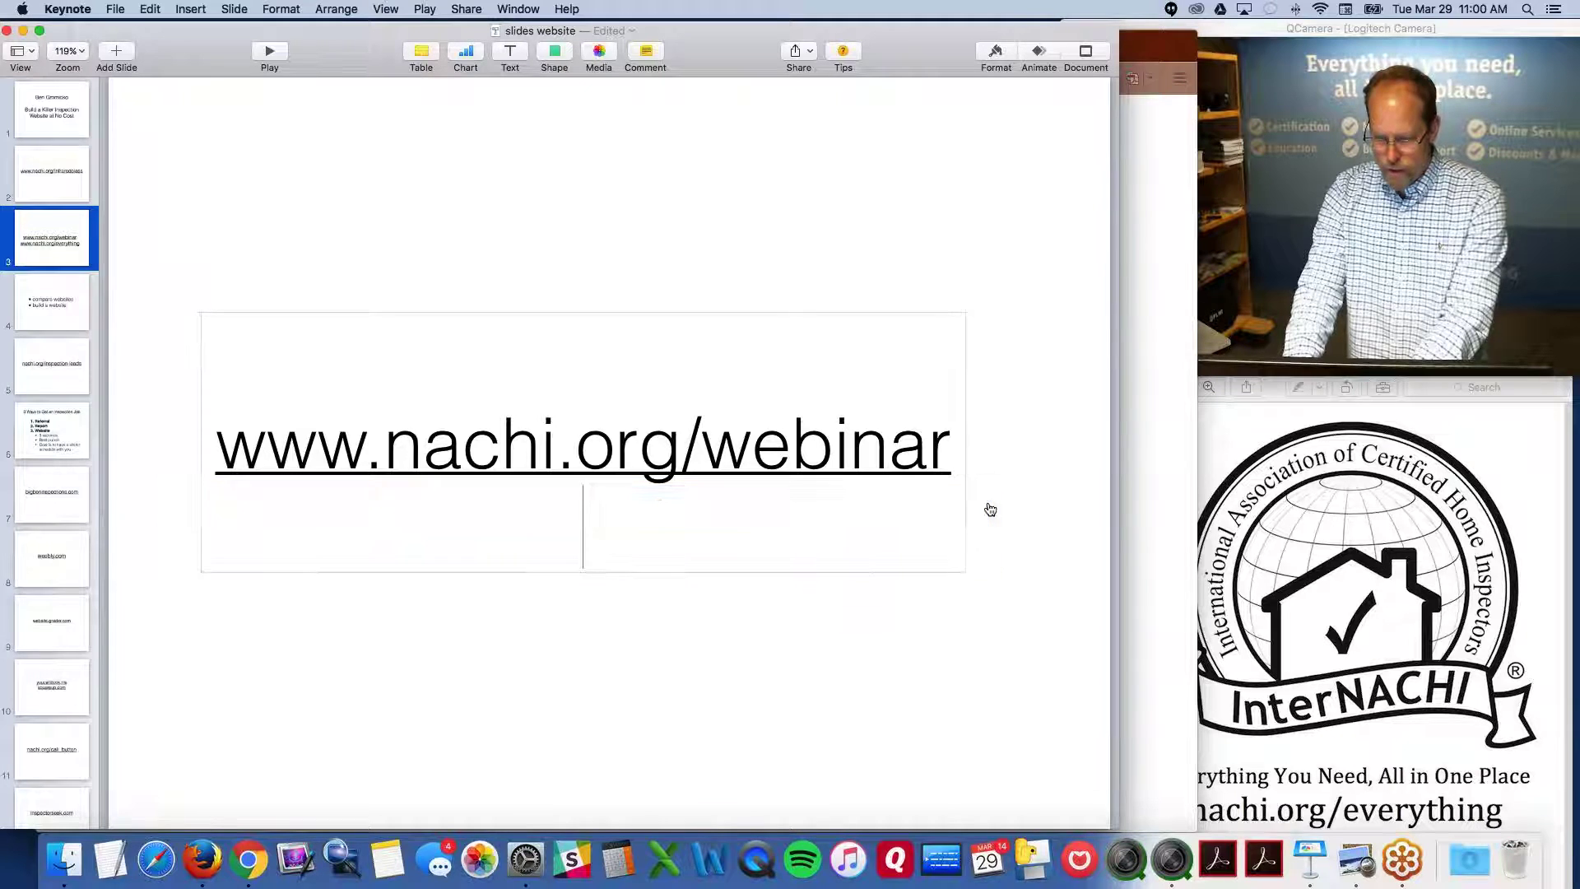
click(1022, 450)
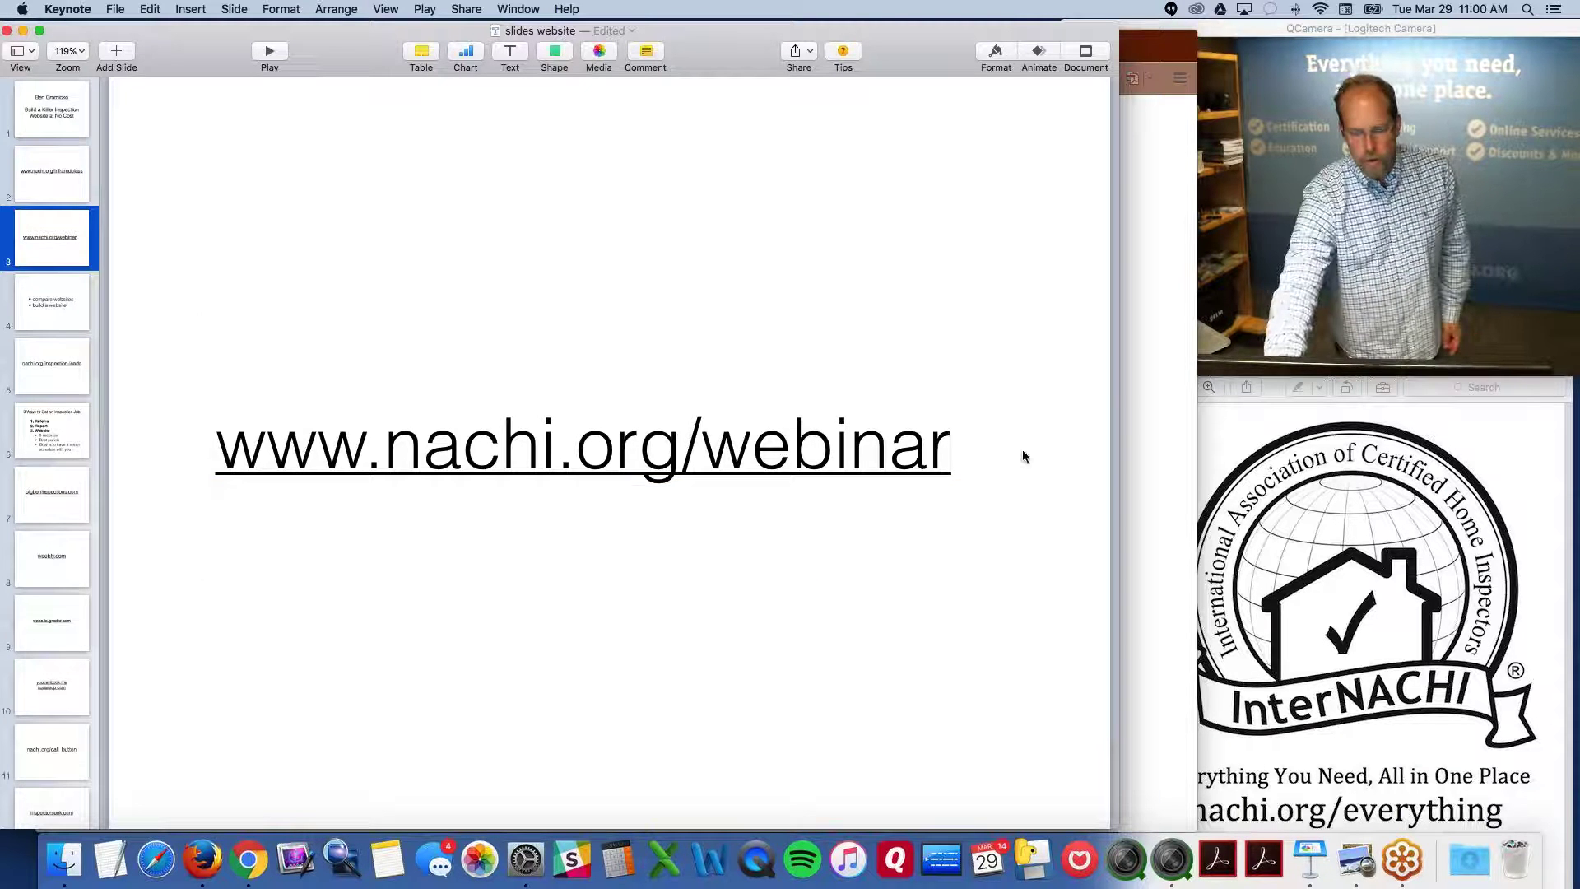